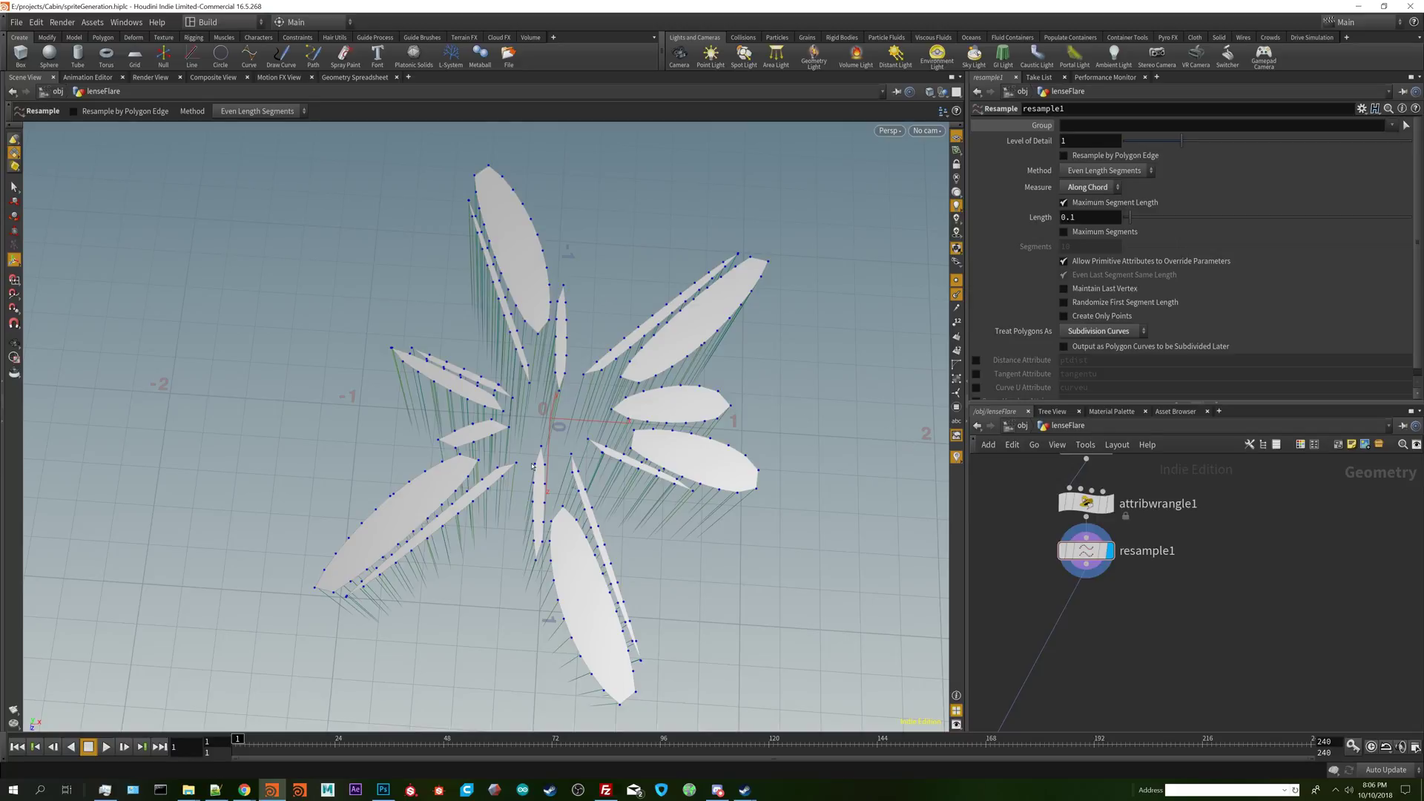
# - Dolly in and tumble the viewport to an oblique view of the petals and their normal lines
pyautogui.moveTo(533, 465); pyautogui.dragTo(596, 481, button='right')
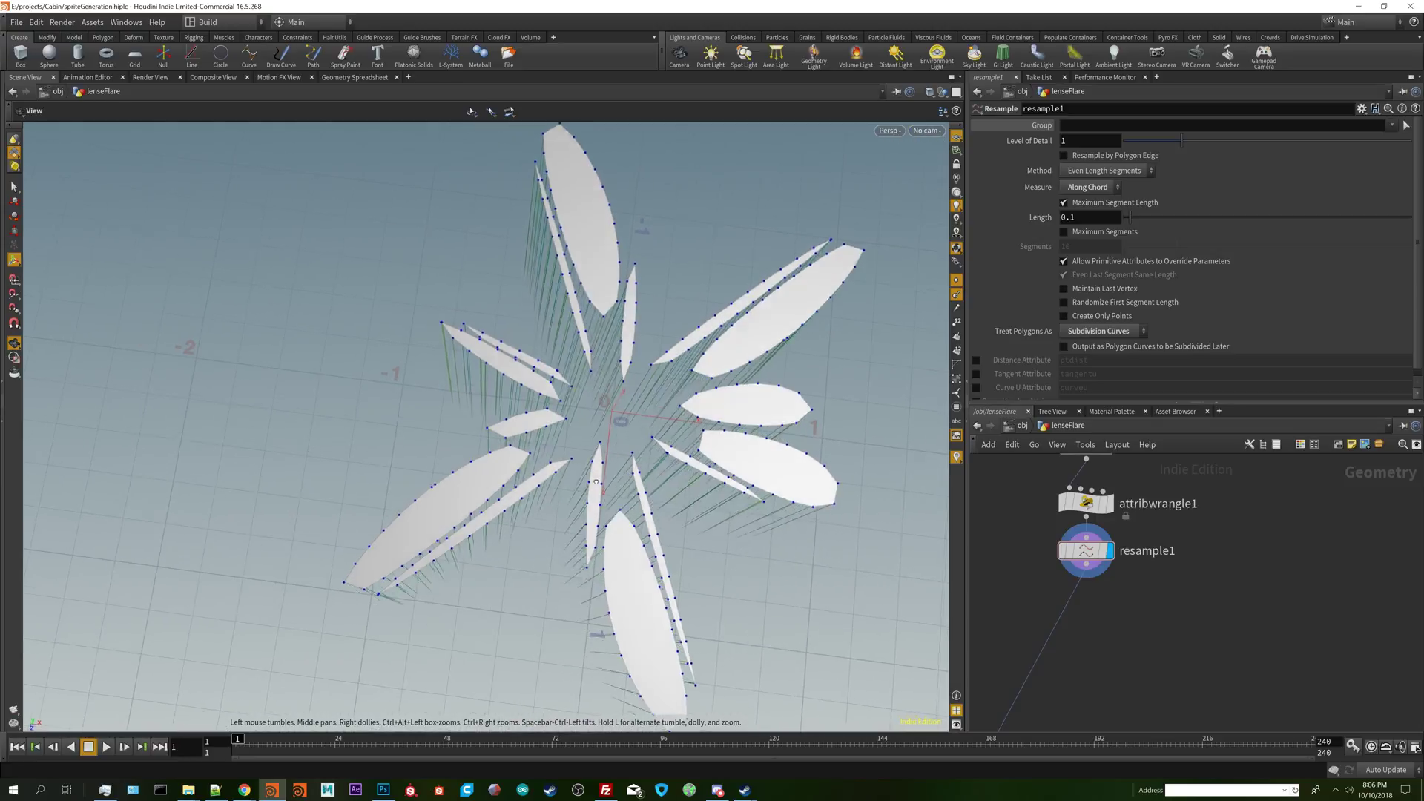
pyautogui.moveTo(596, 481); pyautogui.dragTo(585, 586)
pyautogui.moveTo(485, 534); pyautogui.dragTo(551, 598)
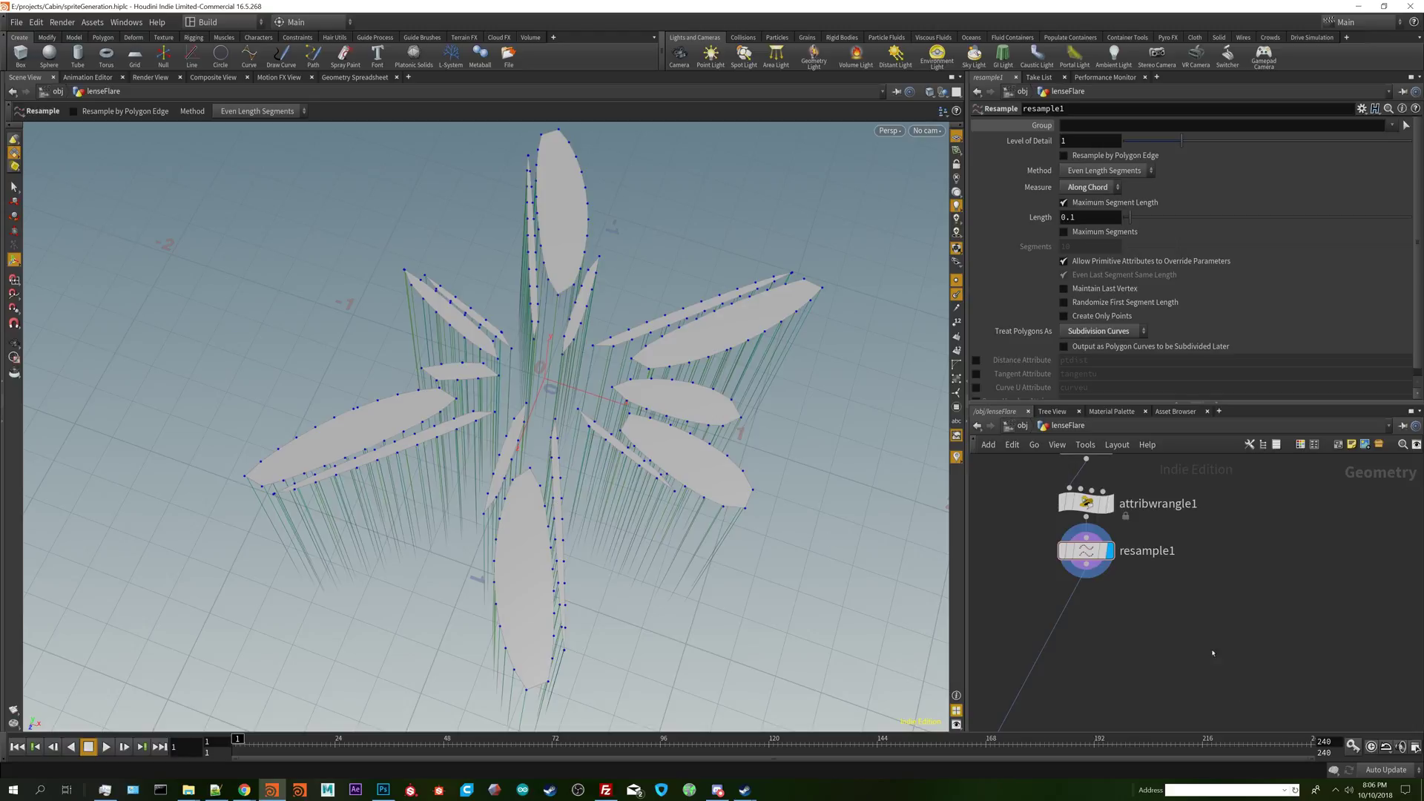
# - Add a Normal node under resample1 with Add Normals set to Points
pyautogui.press('Tab')
pyautogui.write('normal')
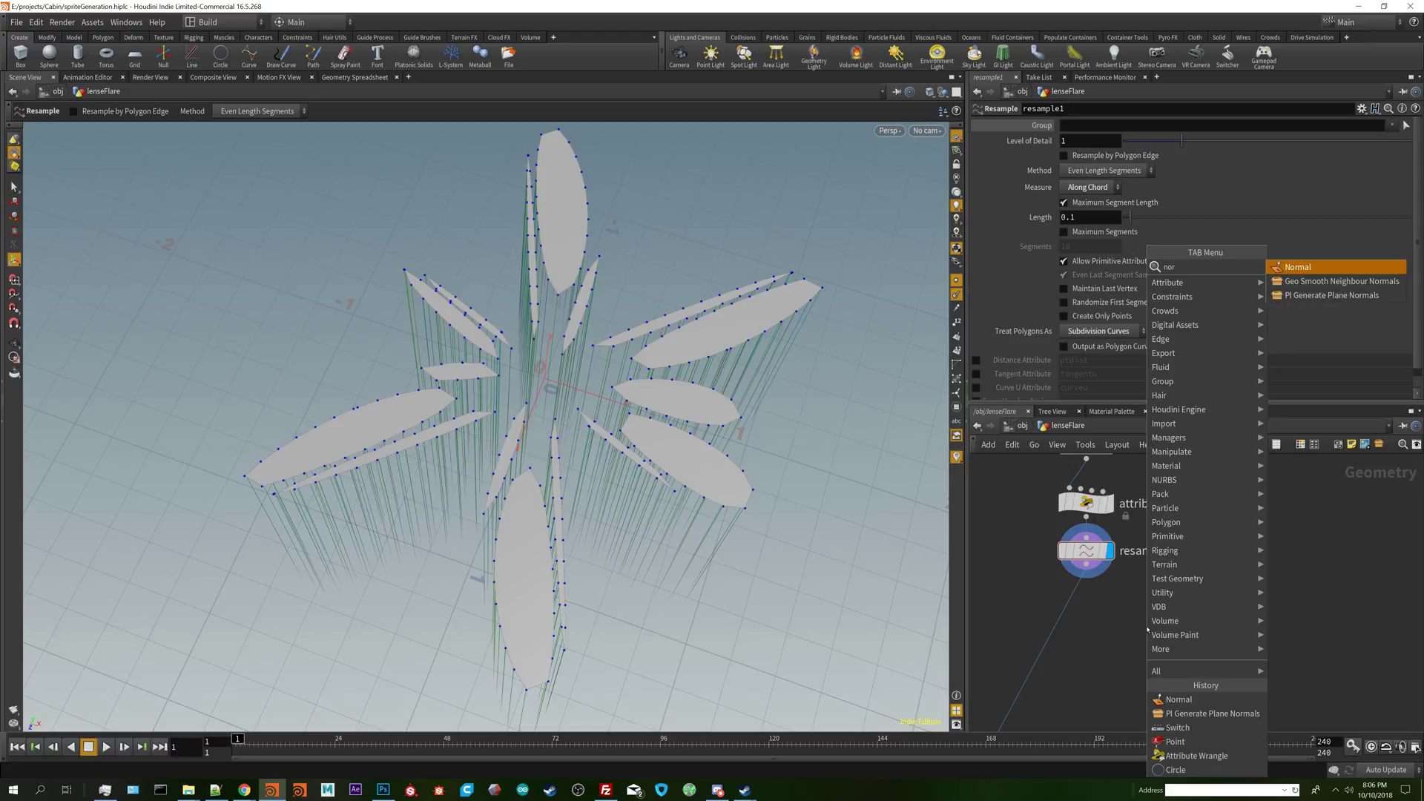
pyautogui.press('Return')
pyautogui.click(1147, 627)
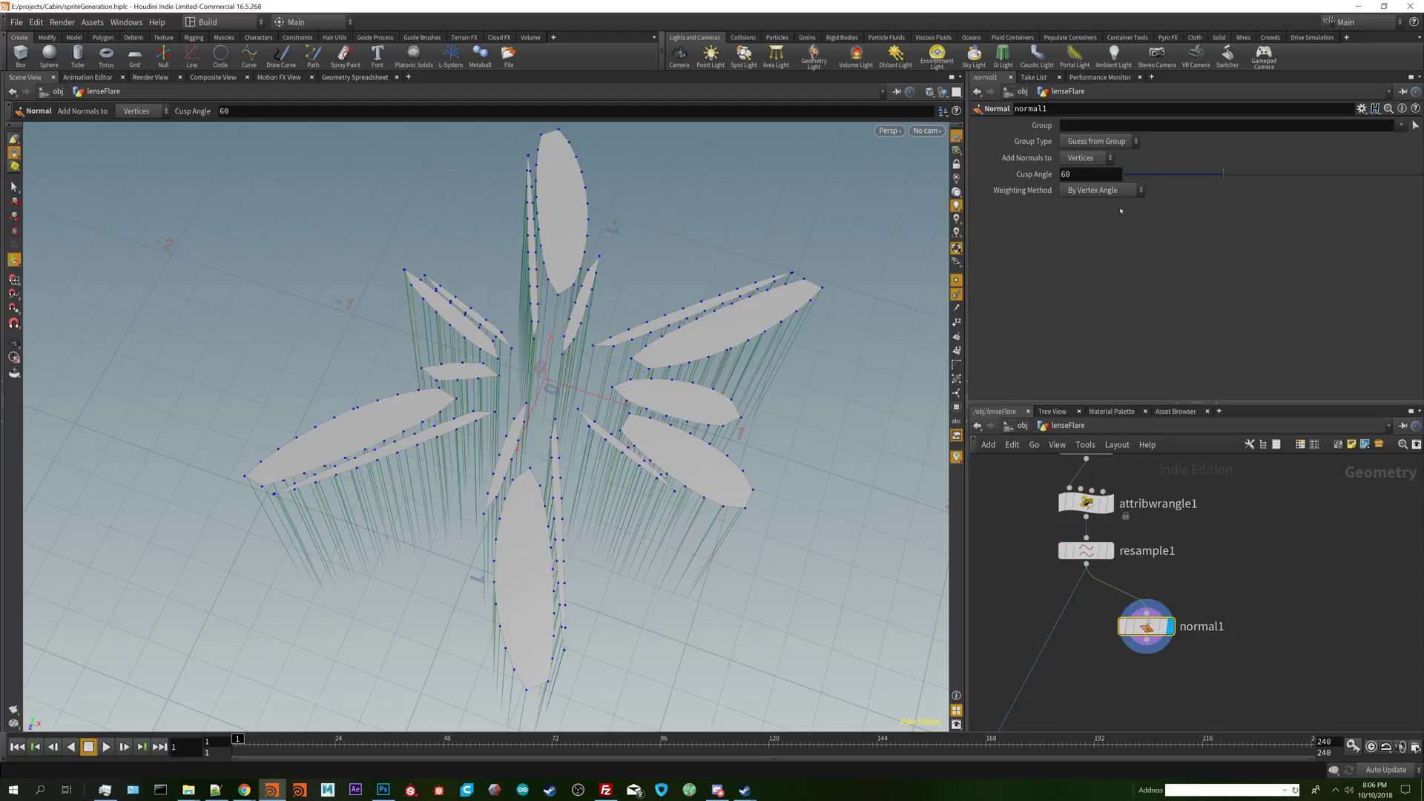
pyautogui.click(1088, 157)
pyautogui.click(1081, 158)
pyautogui.keyDown('alt'); pyautogui.moveTo(668, 459); pyautogui.dragTo(665, 327); pyautogui.keyUp('alt')
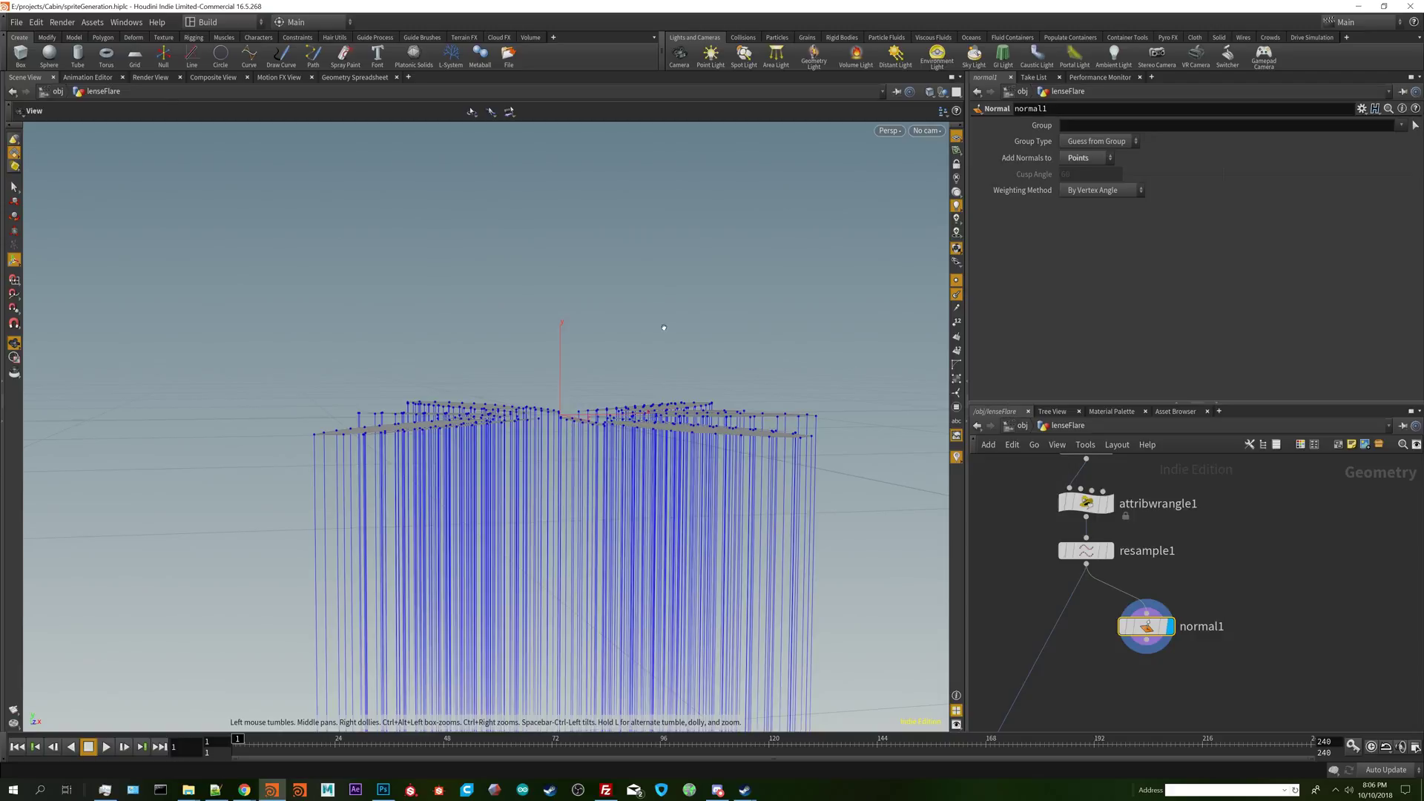
# - Try By Face Area and Each Vertex Equally weighting, then return to By Vertex Angle
pyautogui.click(1109, 190)
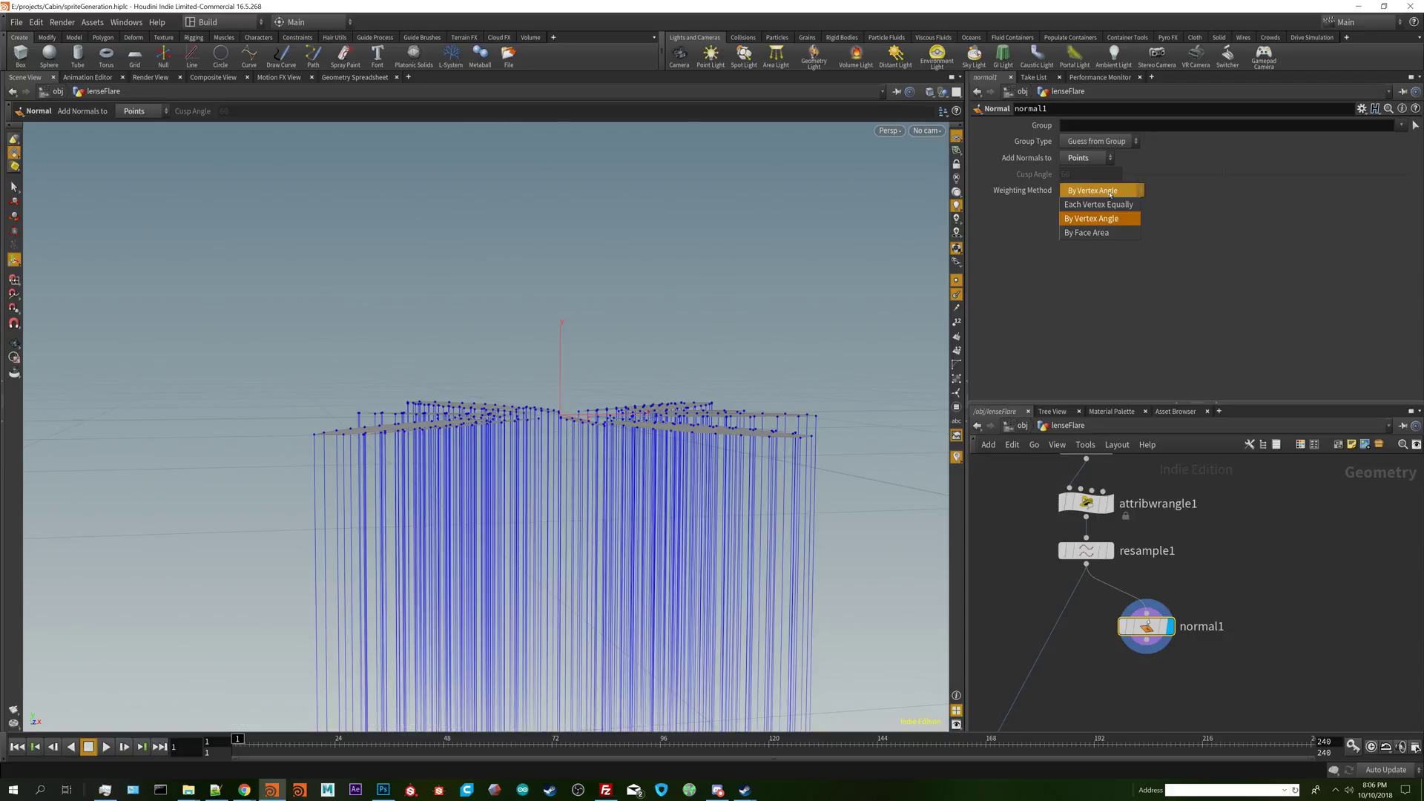
pyautogui.click(1101, 233)
pyautogui.click(1096, 190)
pyautogui.click(1098, 212)
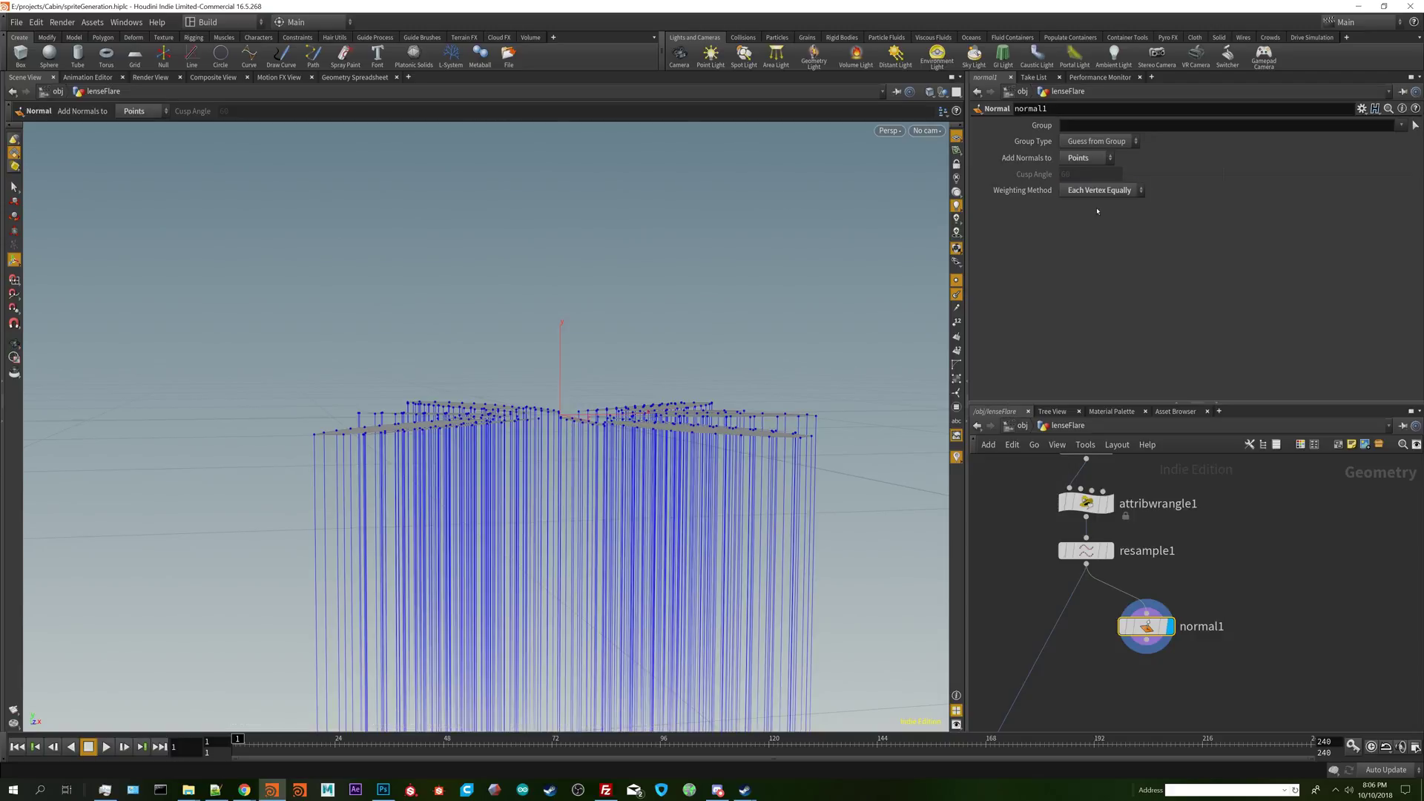
pyautogui.click(1098, 190)
pyautogui.click(1096, 198)
pyautogui.keyDown('alt'); pyautogui.moveTo(788, 262); pyautogui.dragTo(792, 319); pyautogui.keyUp('alt')
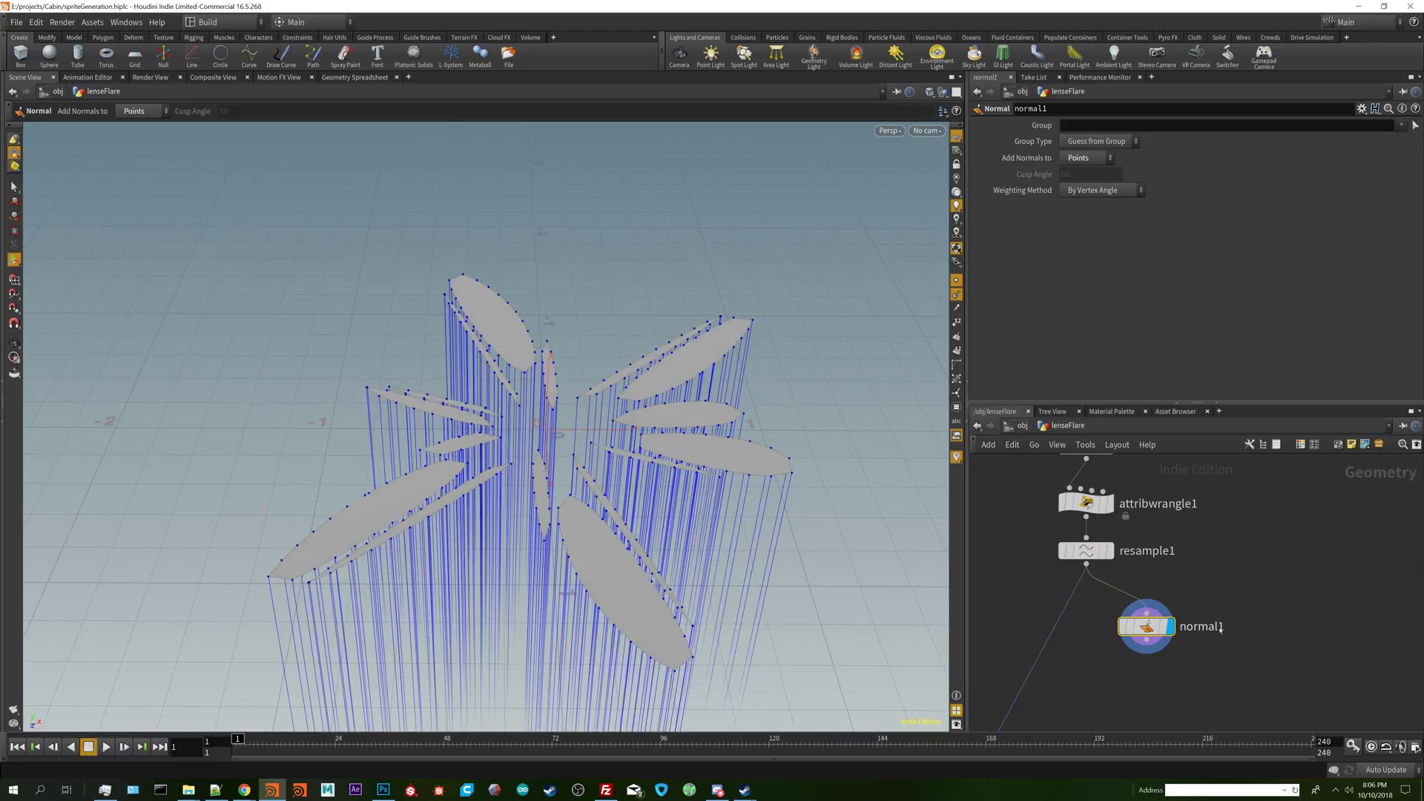
# - Delete the normal1 node so resample1 ends the chain again
pyautogui.press('Delete')
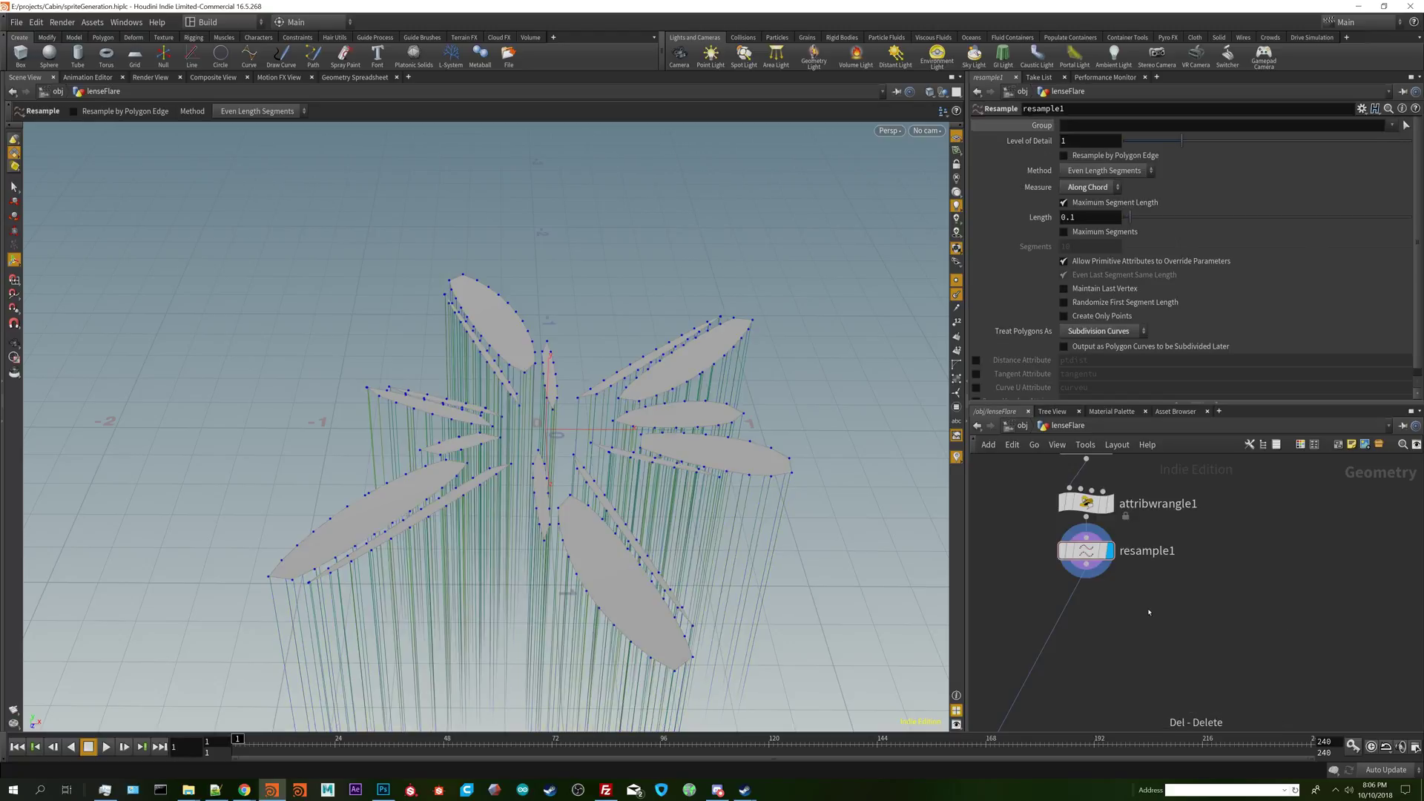
pyautogui.press('Tab')
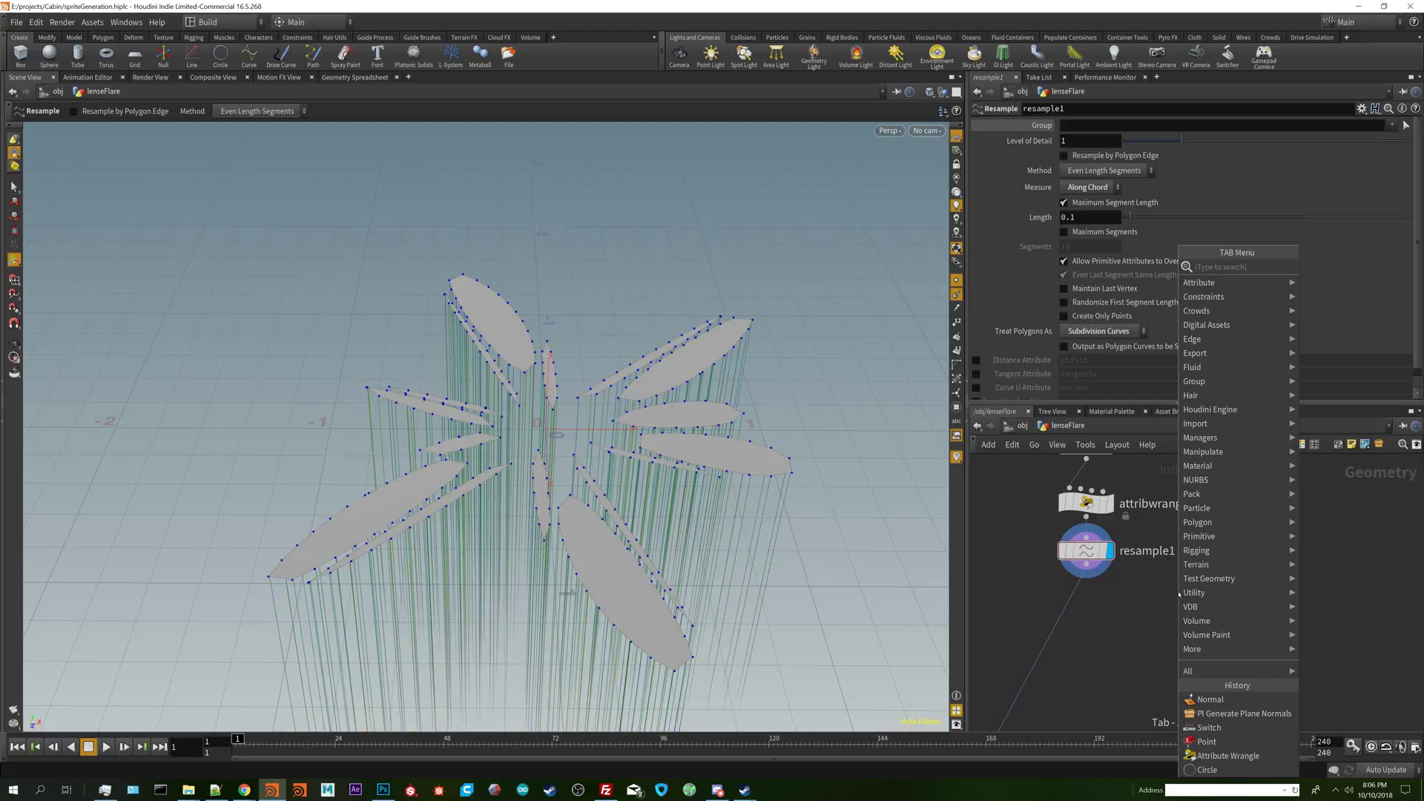
pyautogui.press('Escape')
pyautogui.press('Tab')
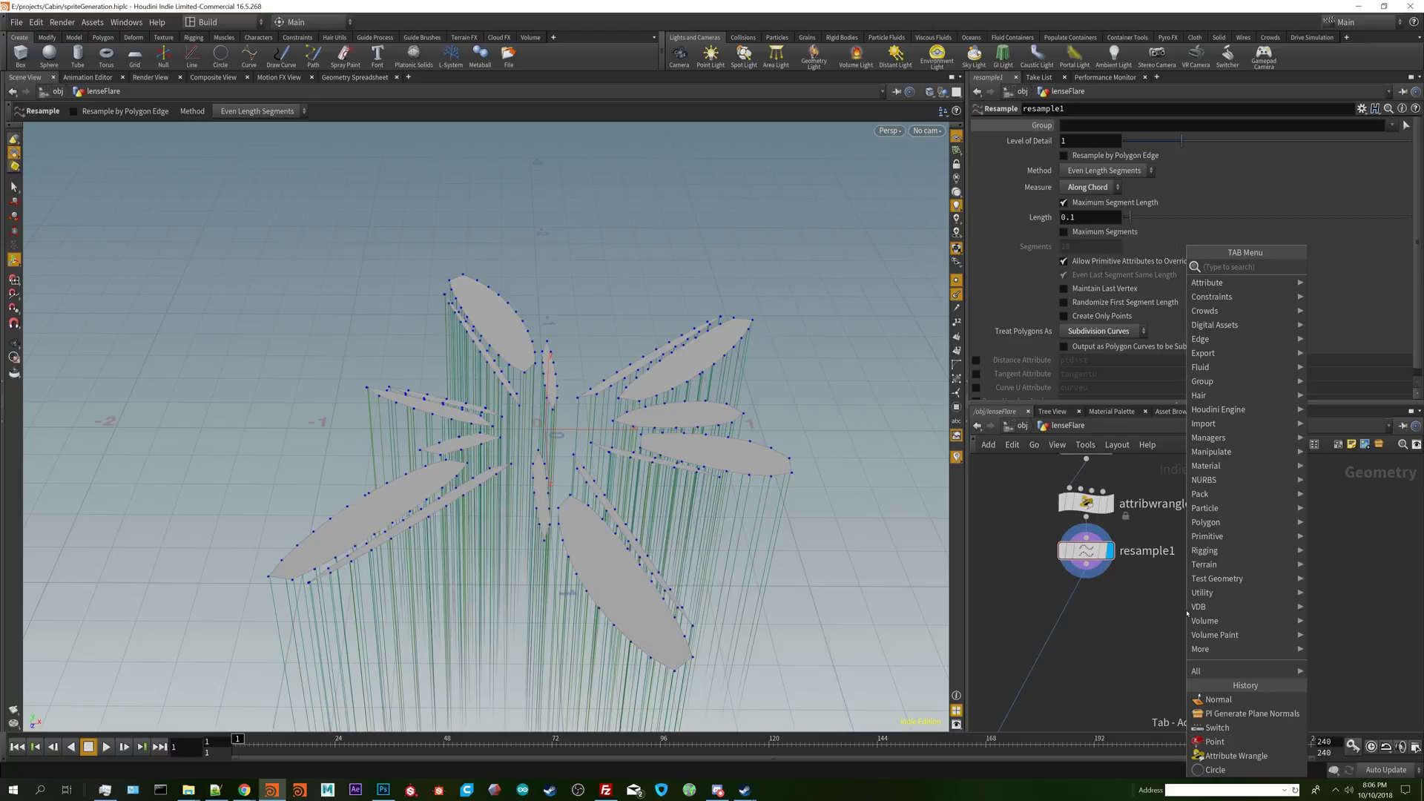
pyautogui.press('Escape')
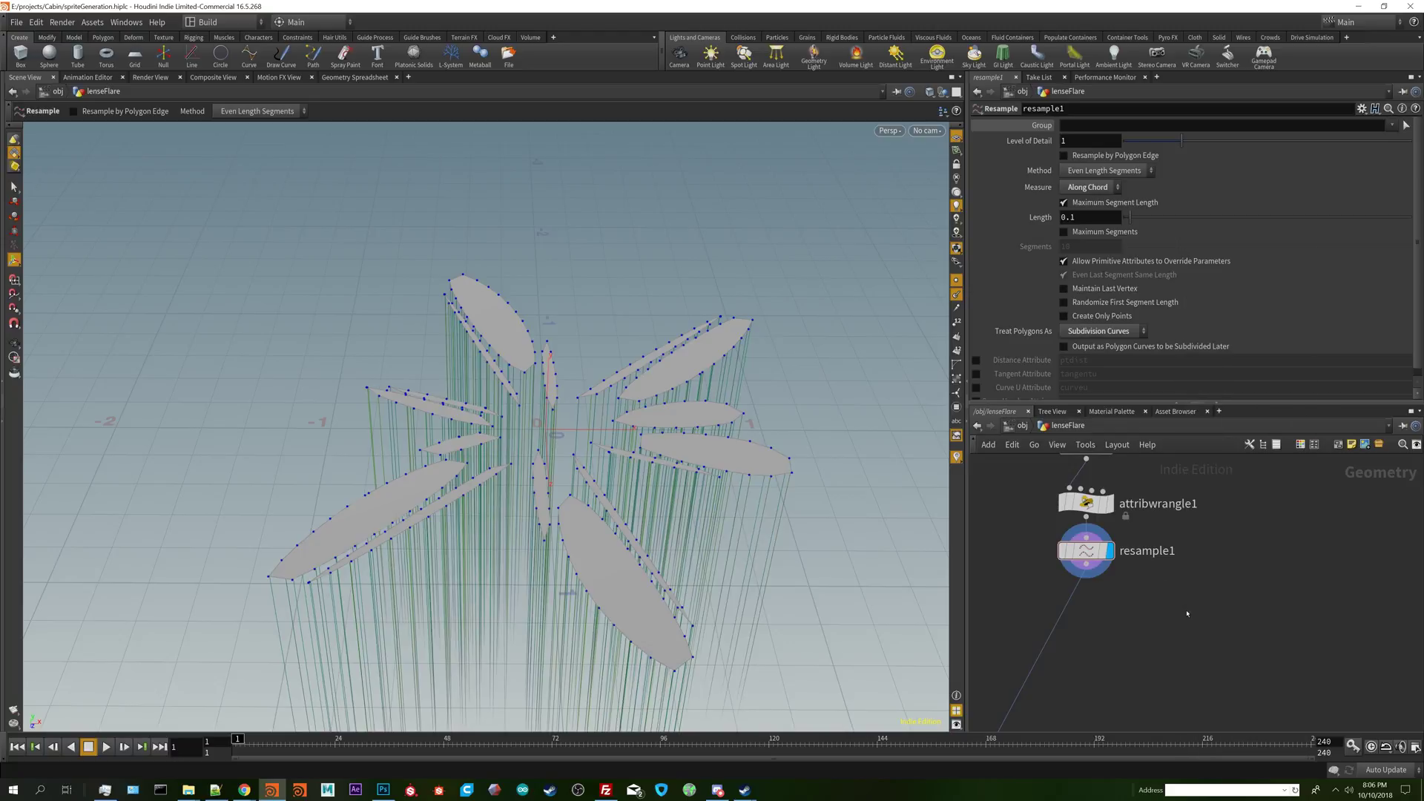
# - Search the node menu and place a new null1 node beside resample1
pyautogui.press('Tab')
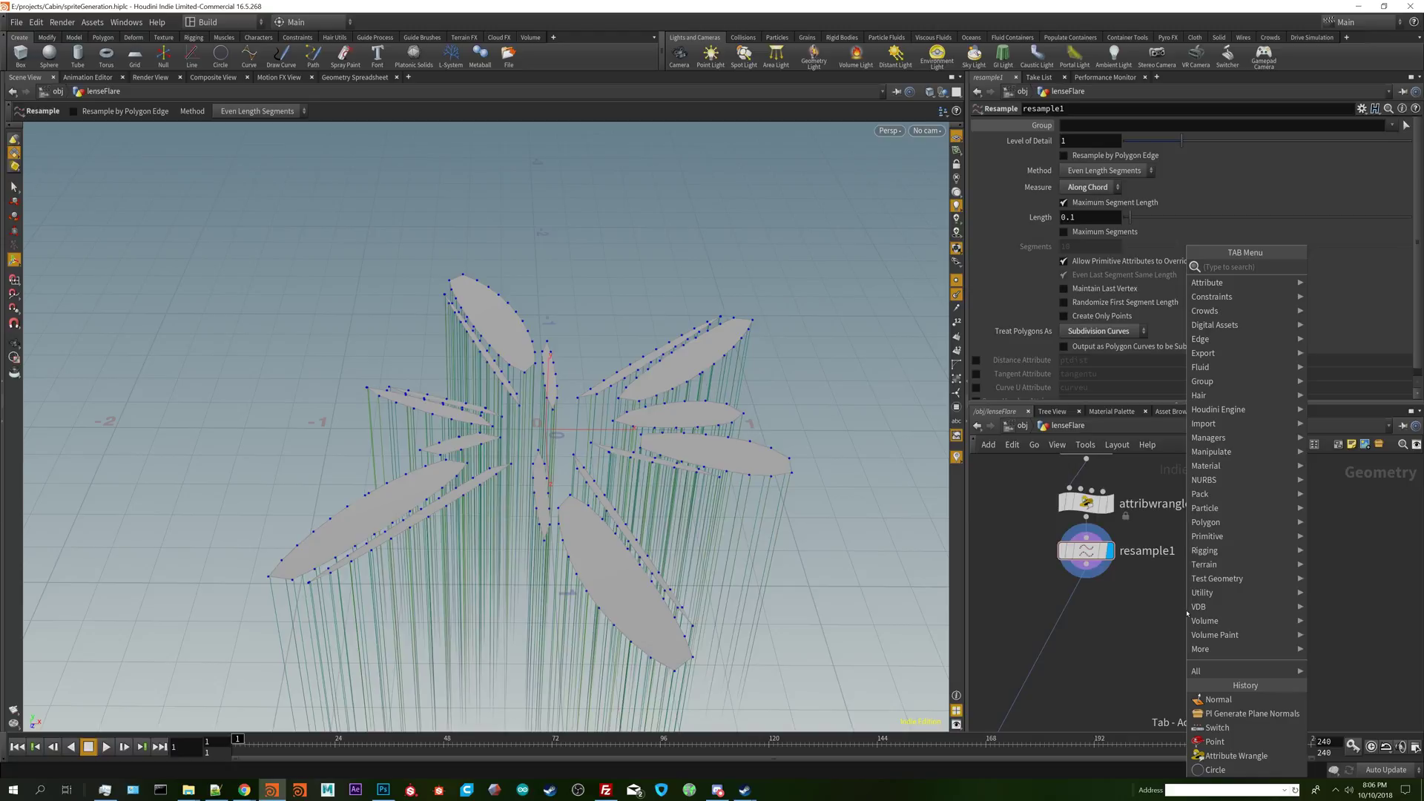
pyautogui.write('poly')
pyautogui.press('Return')
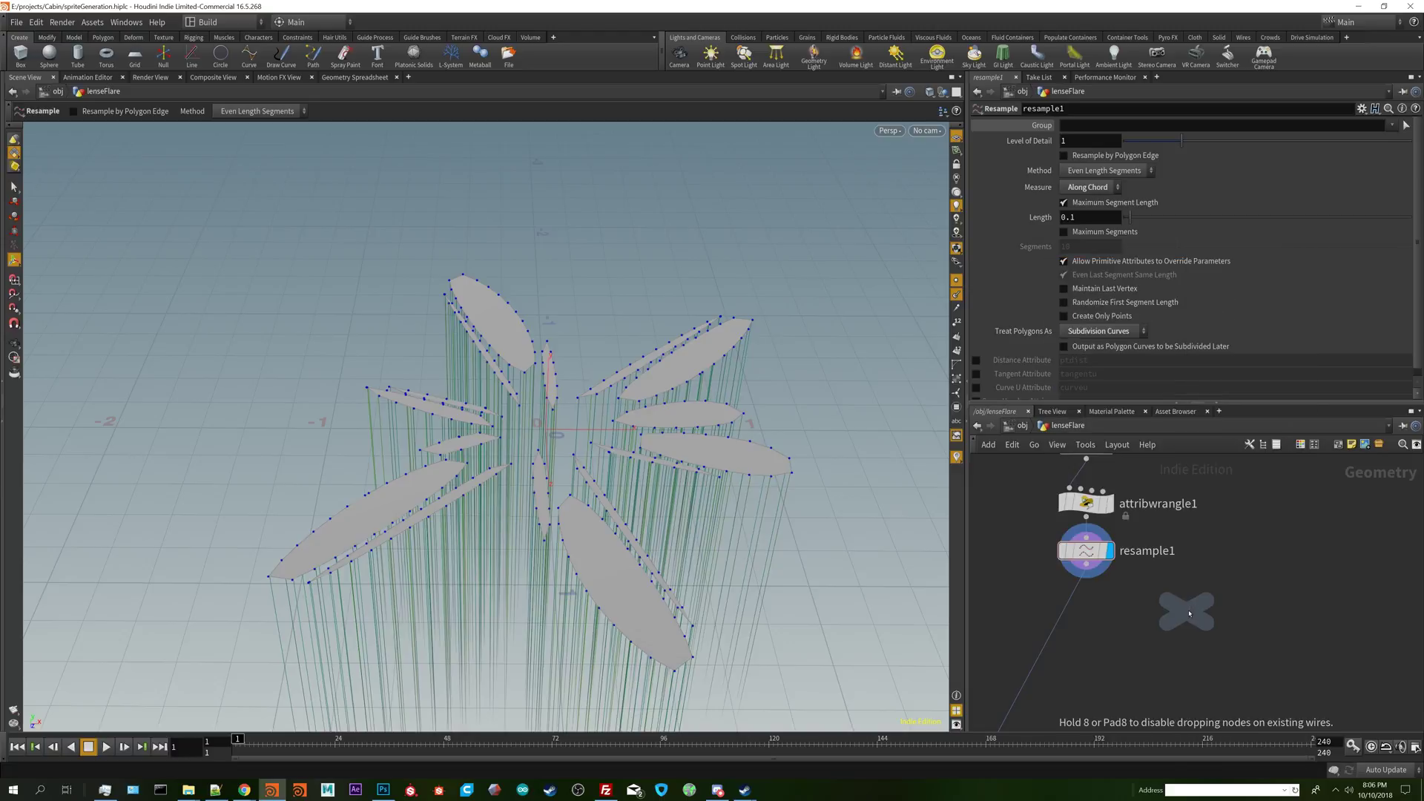
pyautogui.click(1222, 599)
# - Wire resample1 into the null and rename it IN
pyautogui.click(1222, 581)
pyautogui.click(1087, 577)
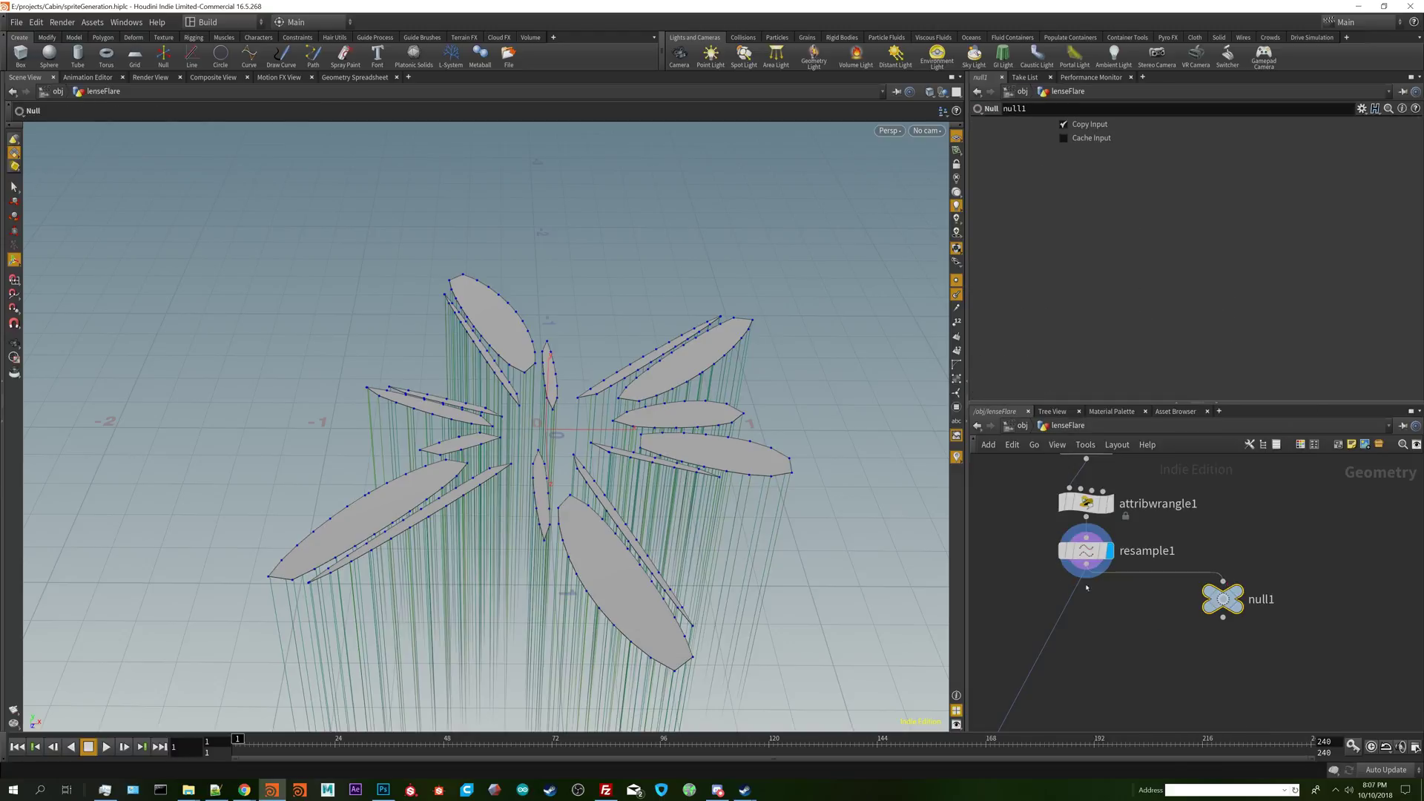
pyautogui.doubleClick(1261, 599)
pyautogui.write('IN')
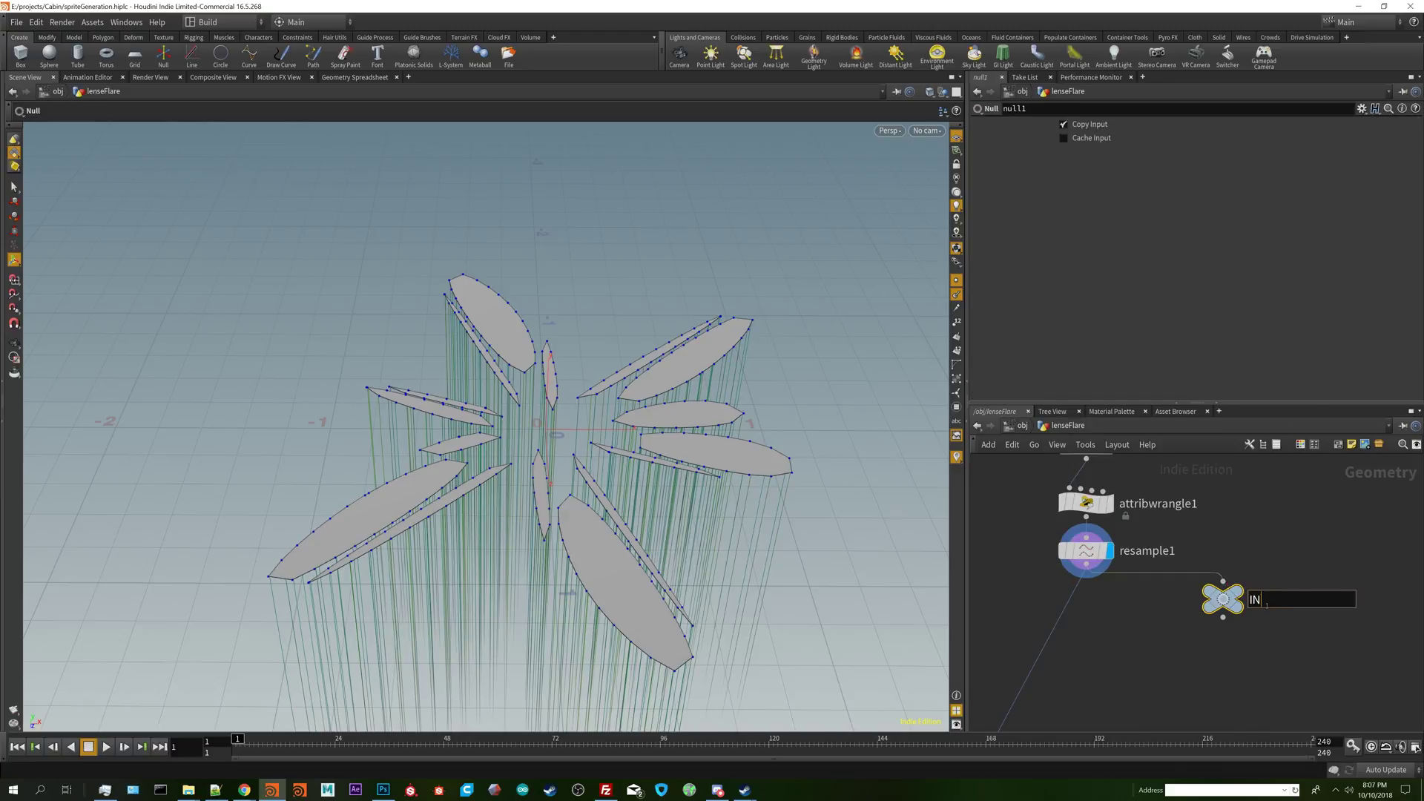
pyautogui.press('Return')
# - Add a PolyExtrude node, polyextrude2, below IN
pyautogui.moveTo(1268, 654); pyautogui.dragTo(1269, 585, button='middle')
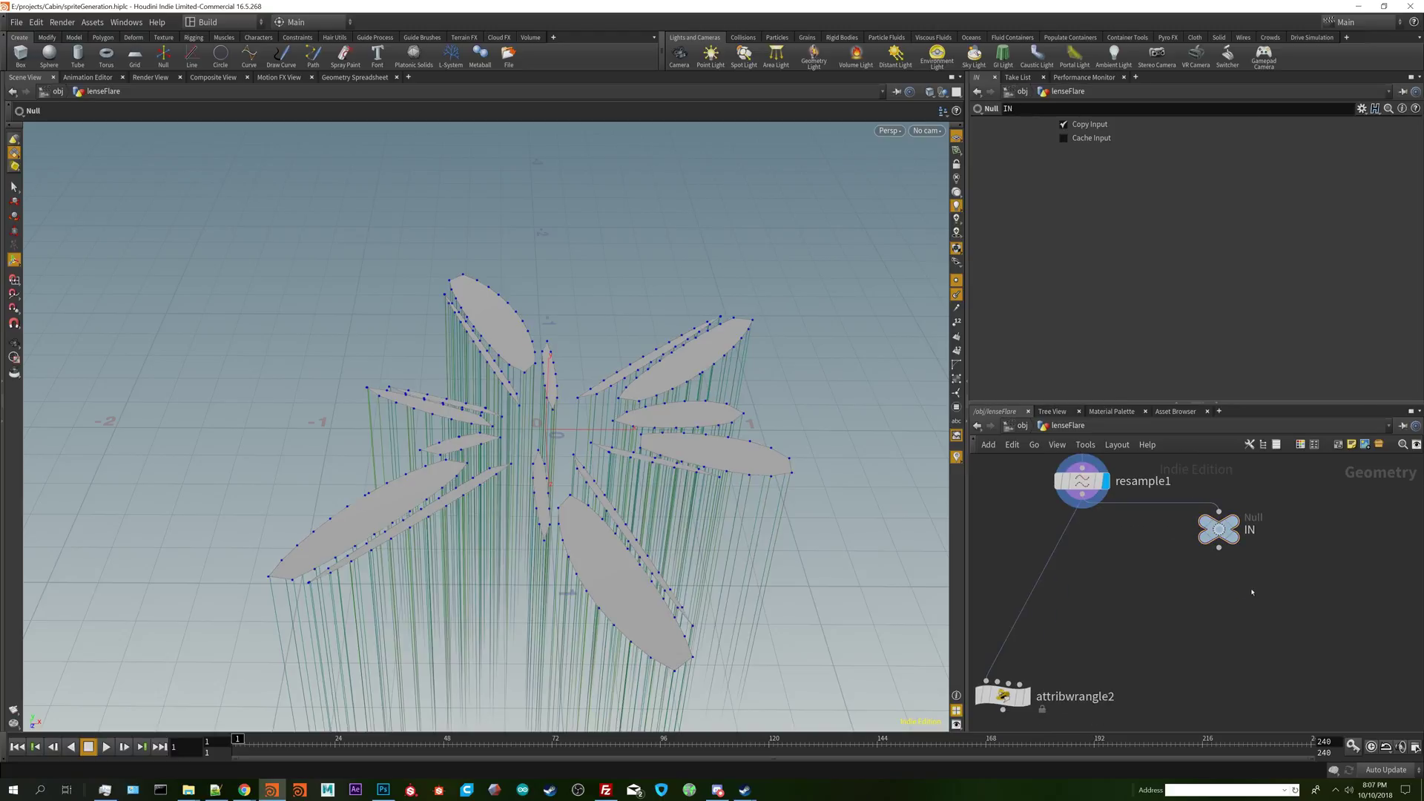
pyautogui.press('Tab')
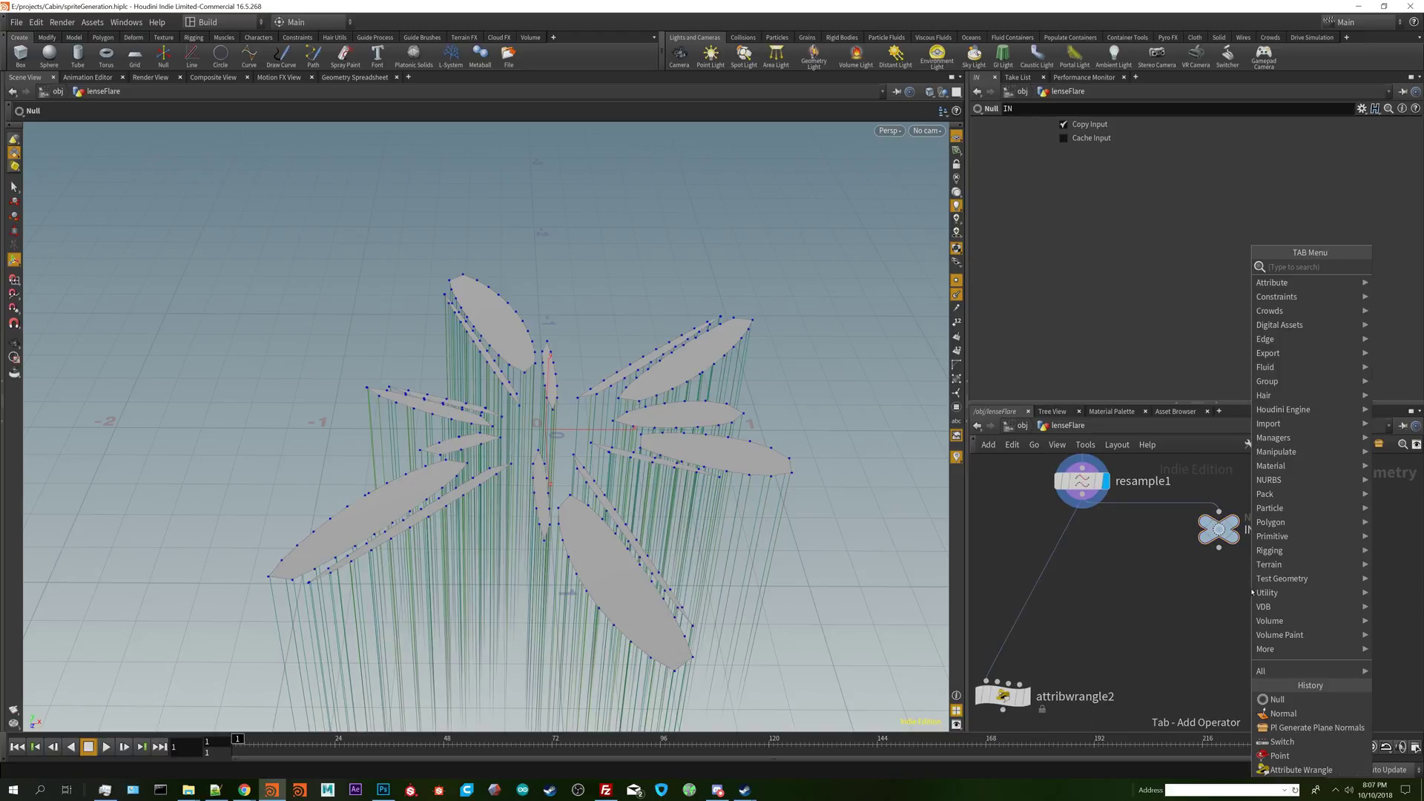
pyautogui.write('ext')
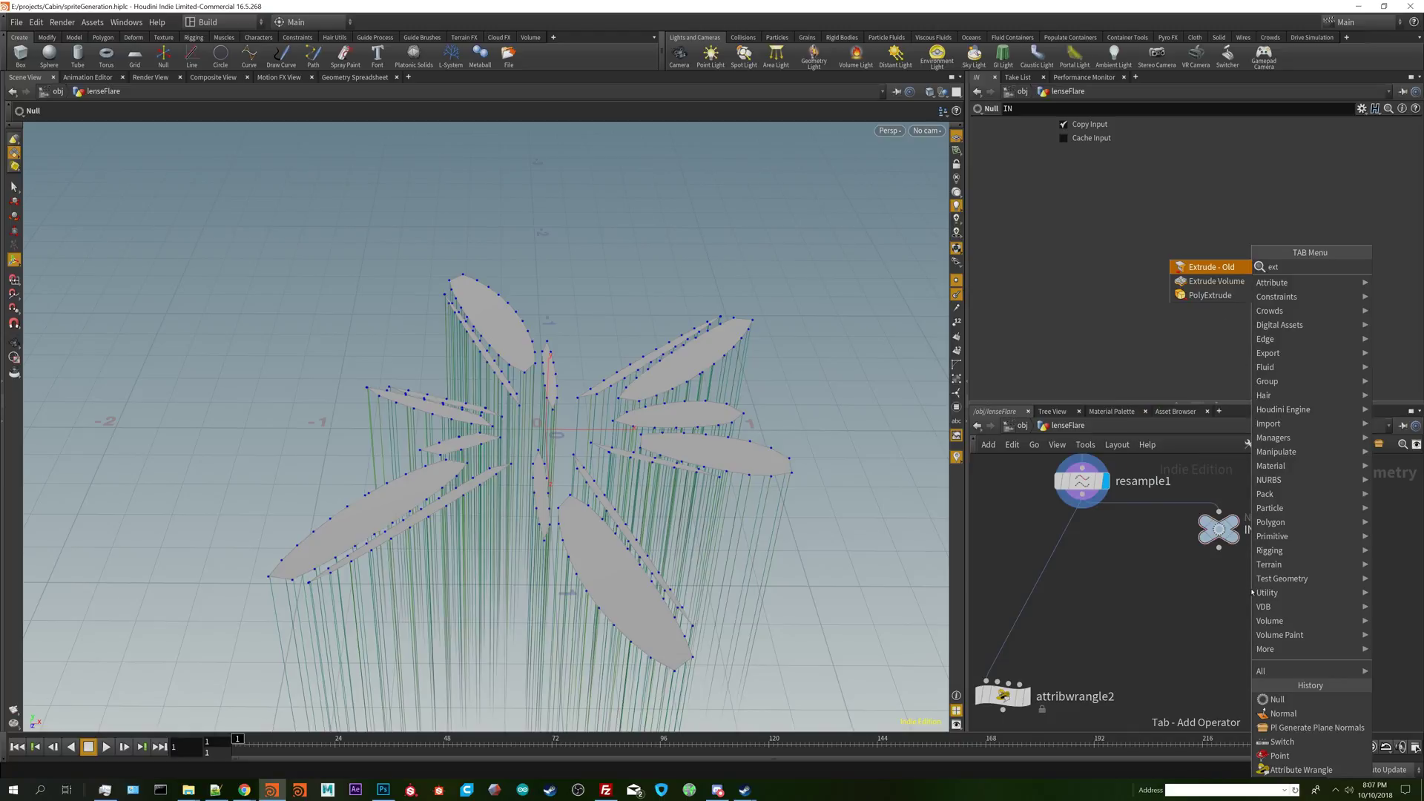
pyautogui.press('Down')
pyautogui.press('Down')
pyautogui.press('Return')
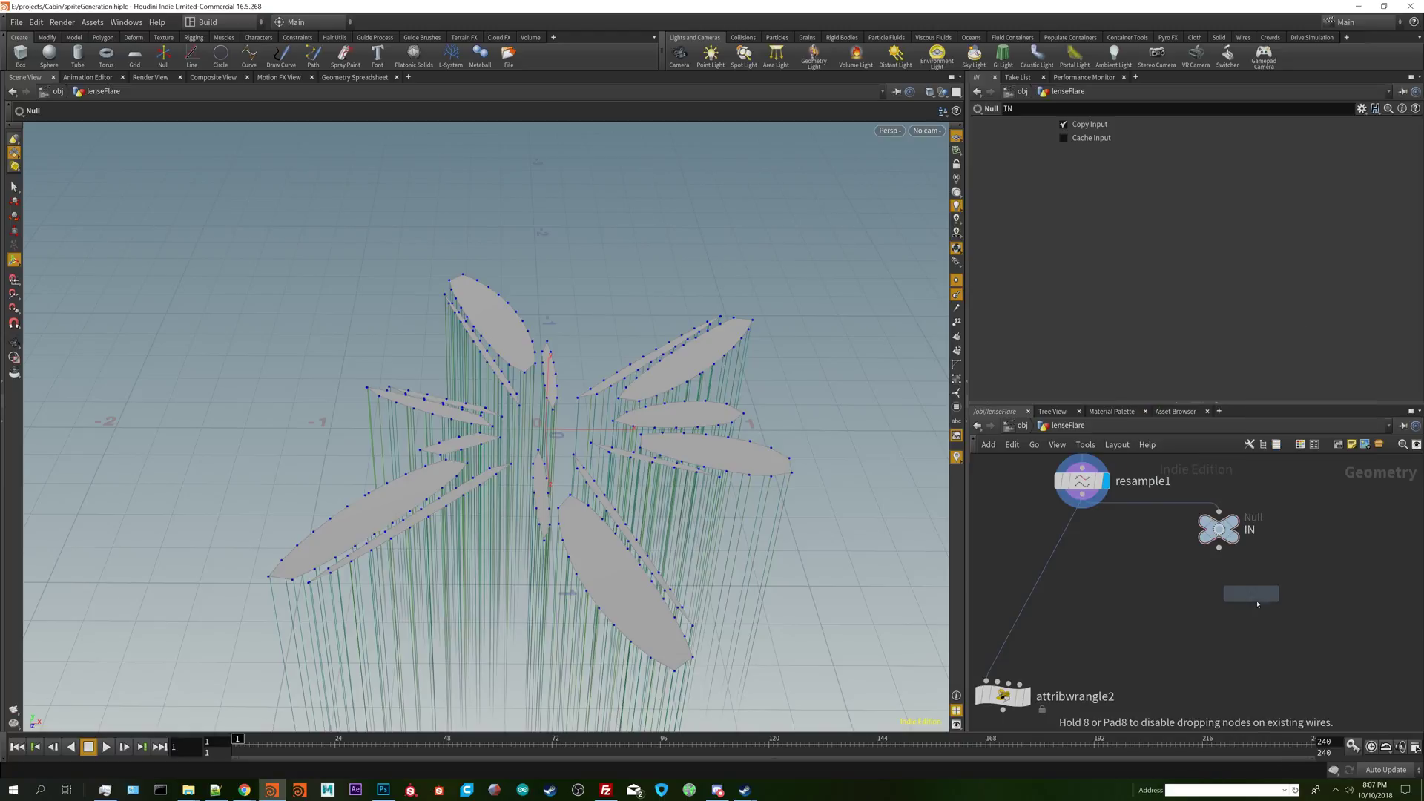
pyautogui.click(1260, 602)
pyautogui.press('Tab')
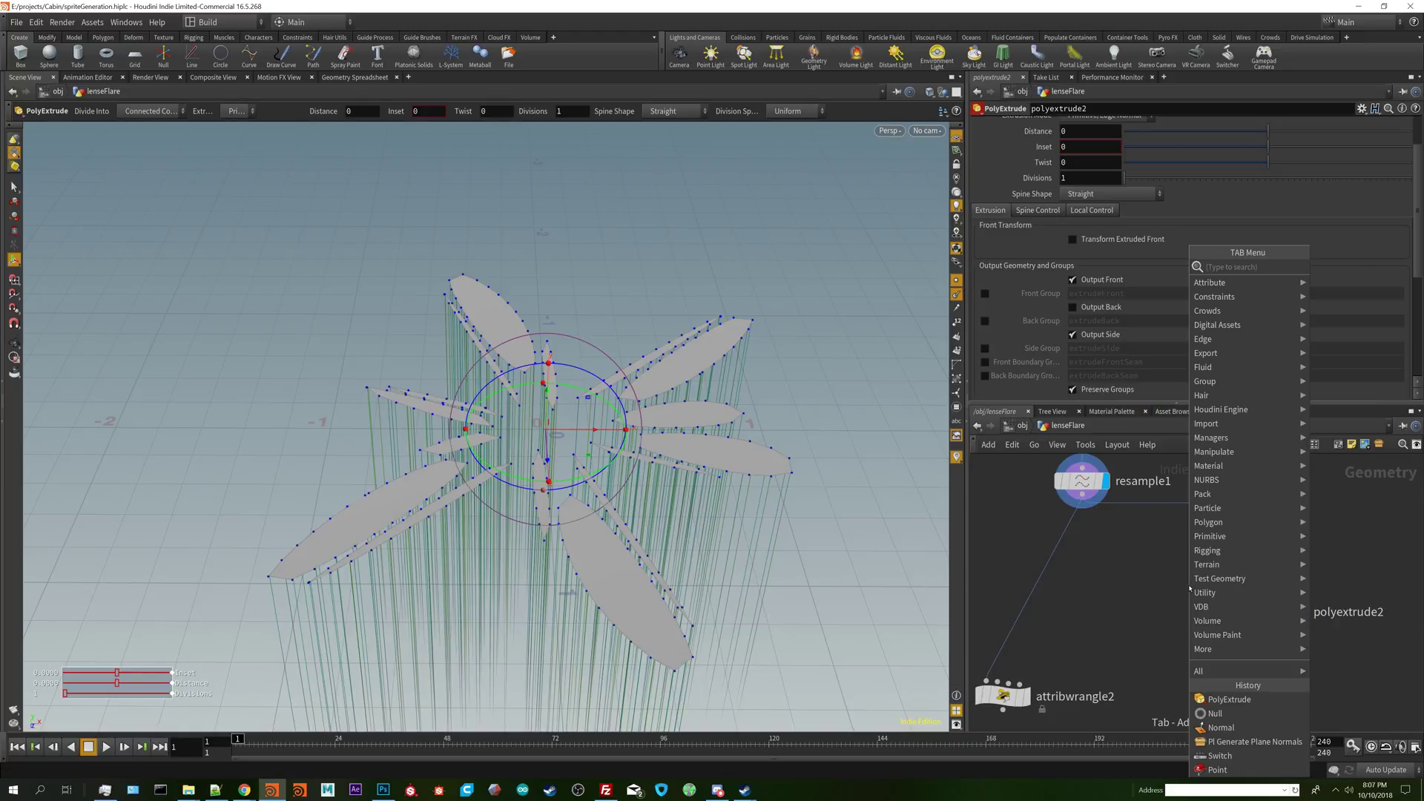
# - Place attribwrangle3 below IN and wire IN into it
pyautogui.moveTo(1201, 592)
pyautogui.click(1335, 268)
pyautogui.click(1218, 576)
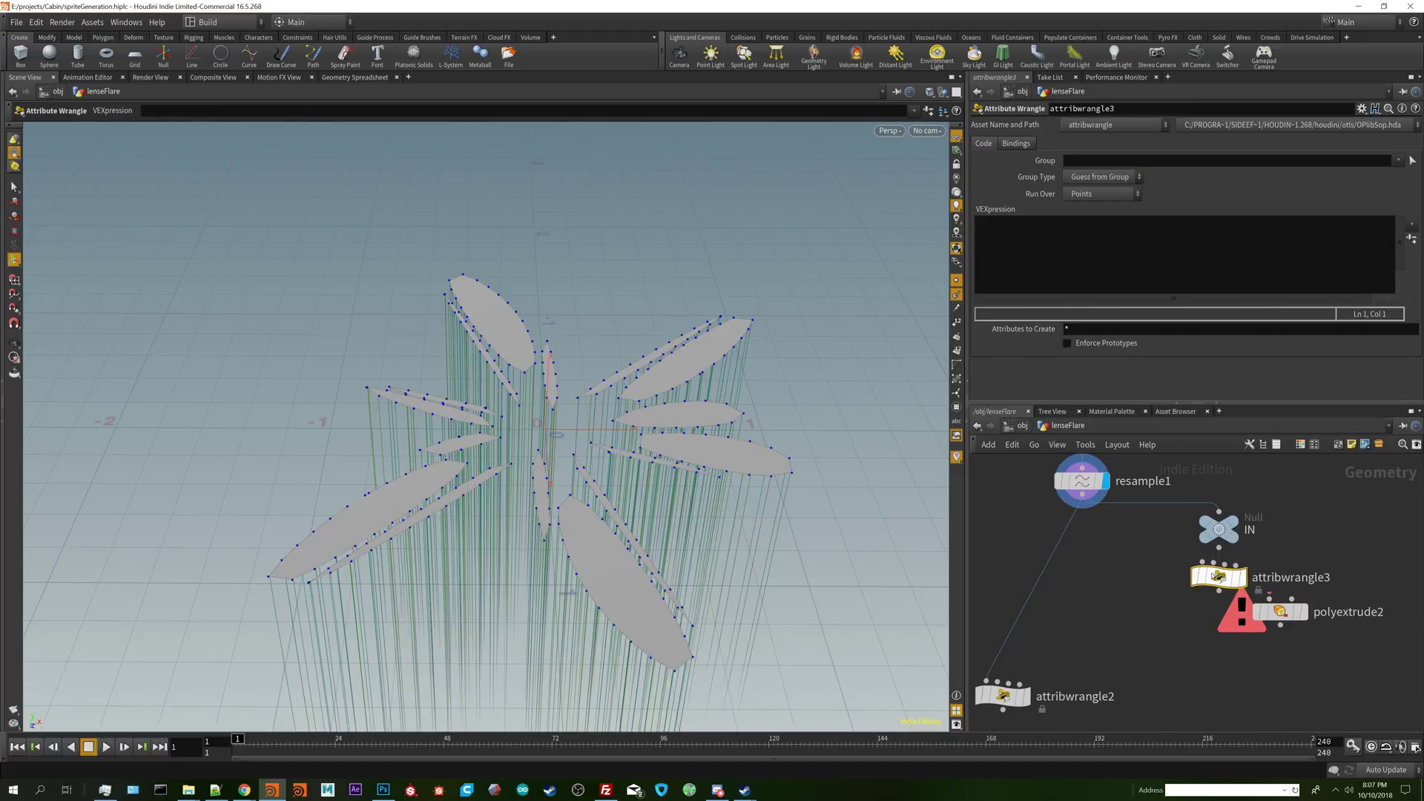
pyautogui.click(1219, 563)
pyautogui.click(1219, 547)
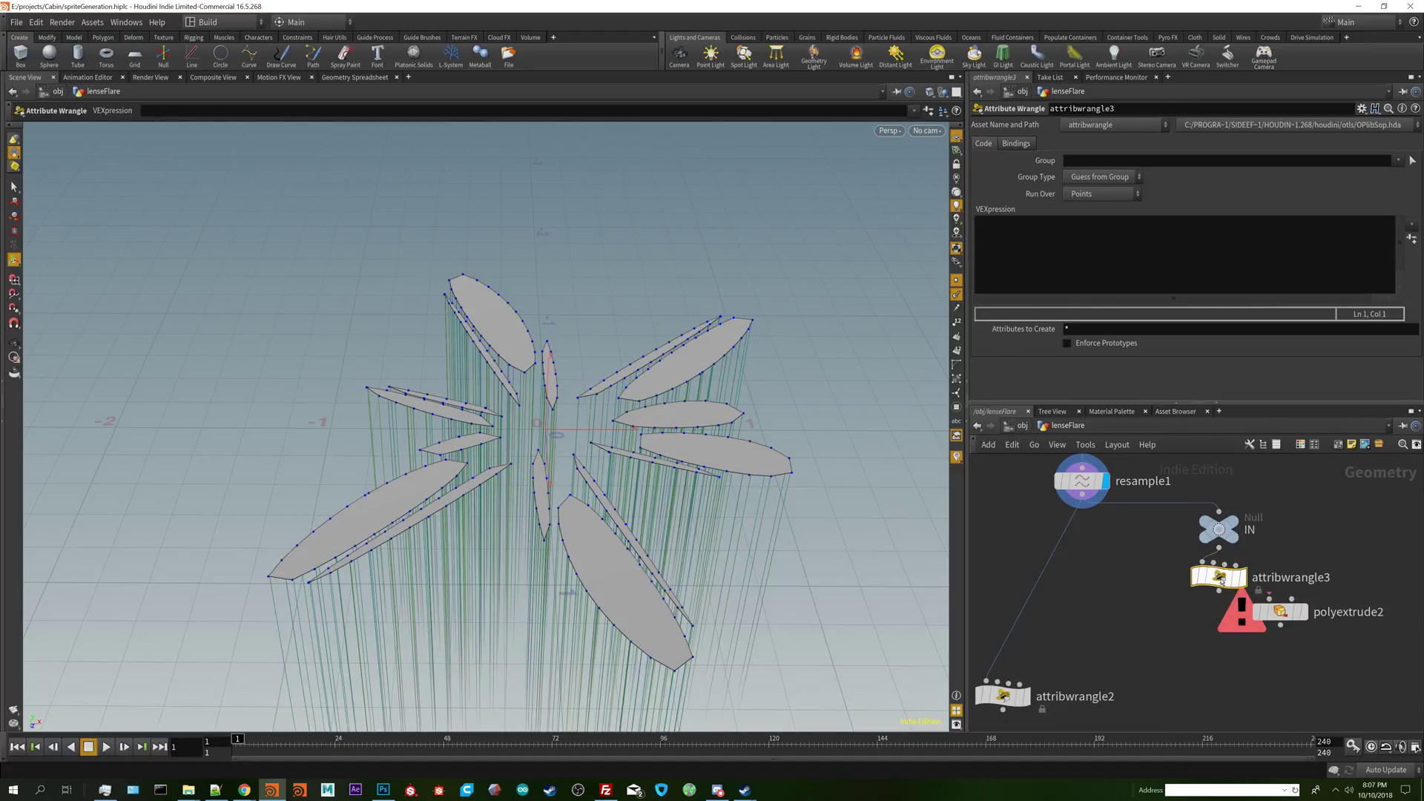
pyautogui.click(1144, 243)
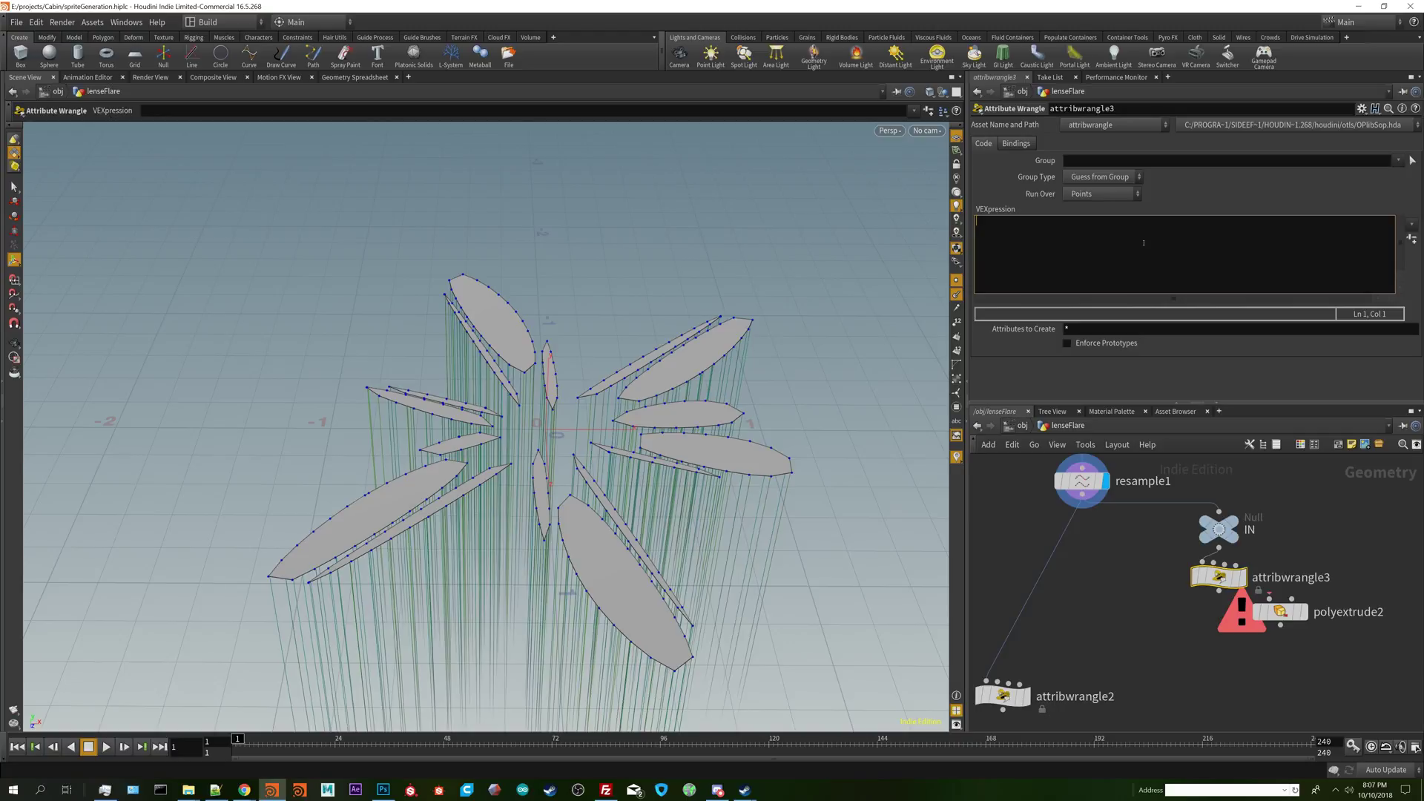
pyautogui.write('@')
pyautogui.write('tempI')
pyautogui.write('d')
pyautogui.write('i')
pyautogui.press('End')
pyautogui.write('@ptnum;')
pyautogui.moveTo(1164, 624); pyautogui.dragTo(1087, 582, button='middle')
pyautogui.moveTo(1200, 592)
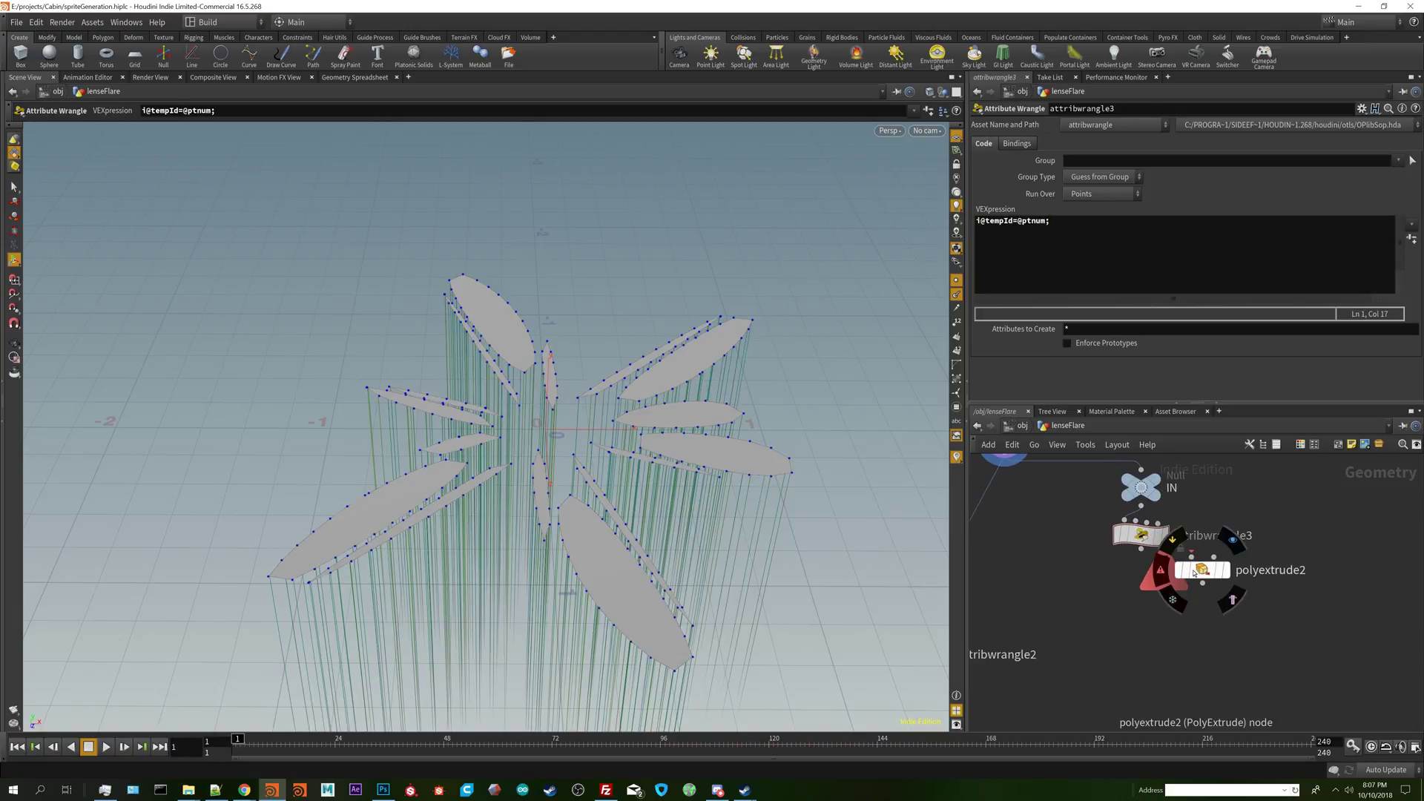
pyautogui.moveTo(1202, 583); pyautogui.dragTo(1114, 544)
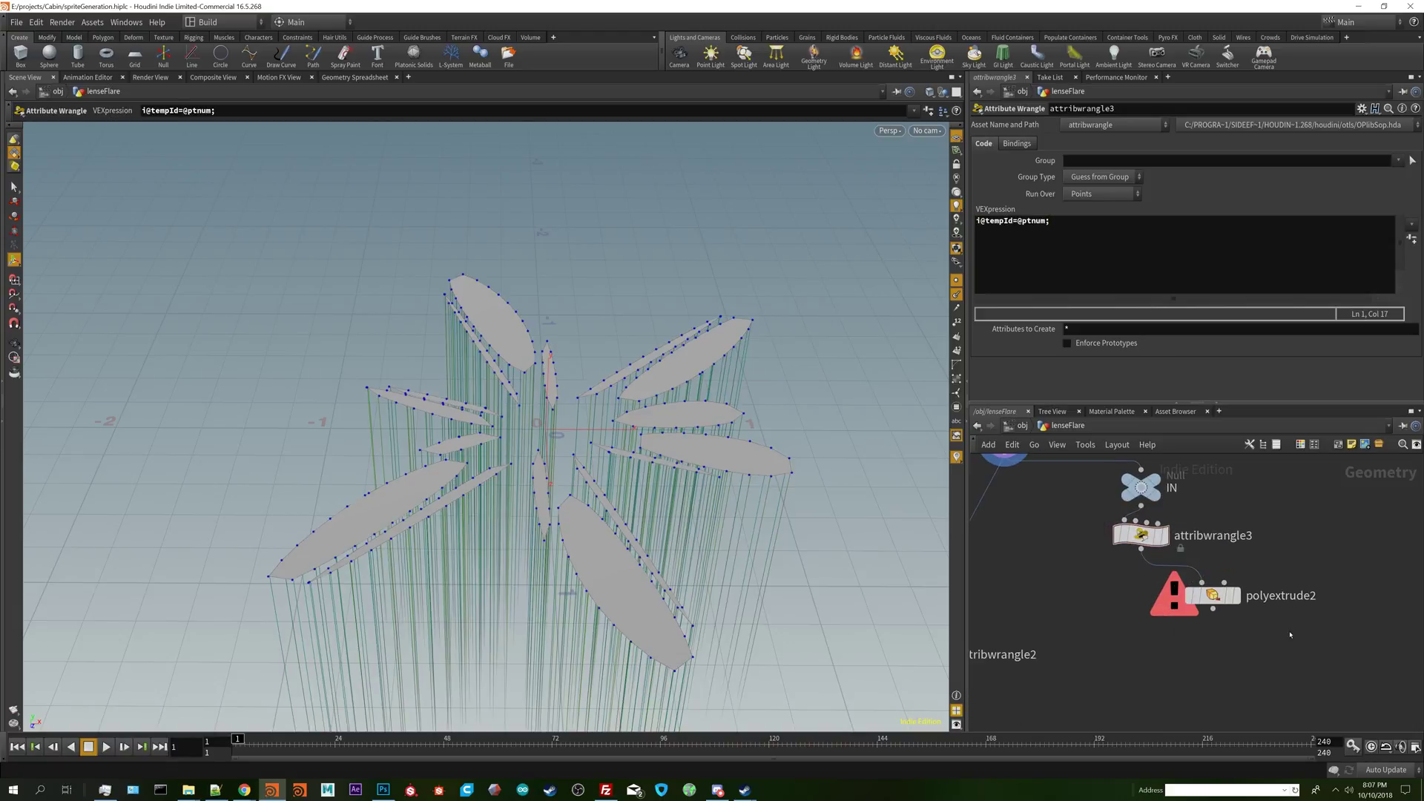
# - Display polyextrude2 and extrude the petal outlines to a distance of about 0.636
pyautogui.click(1211, 597)
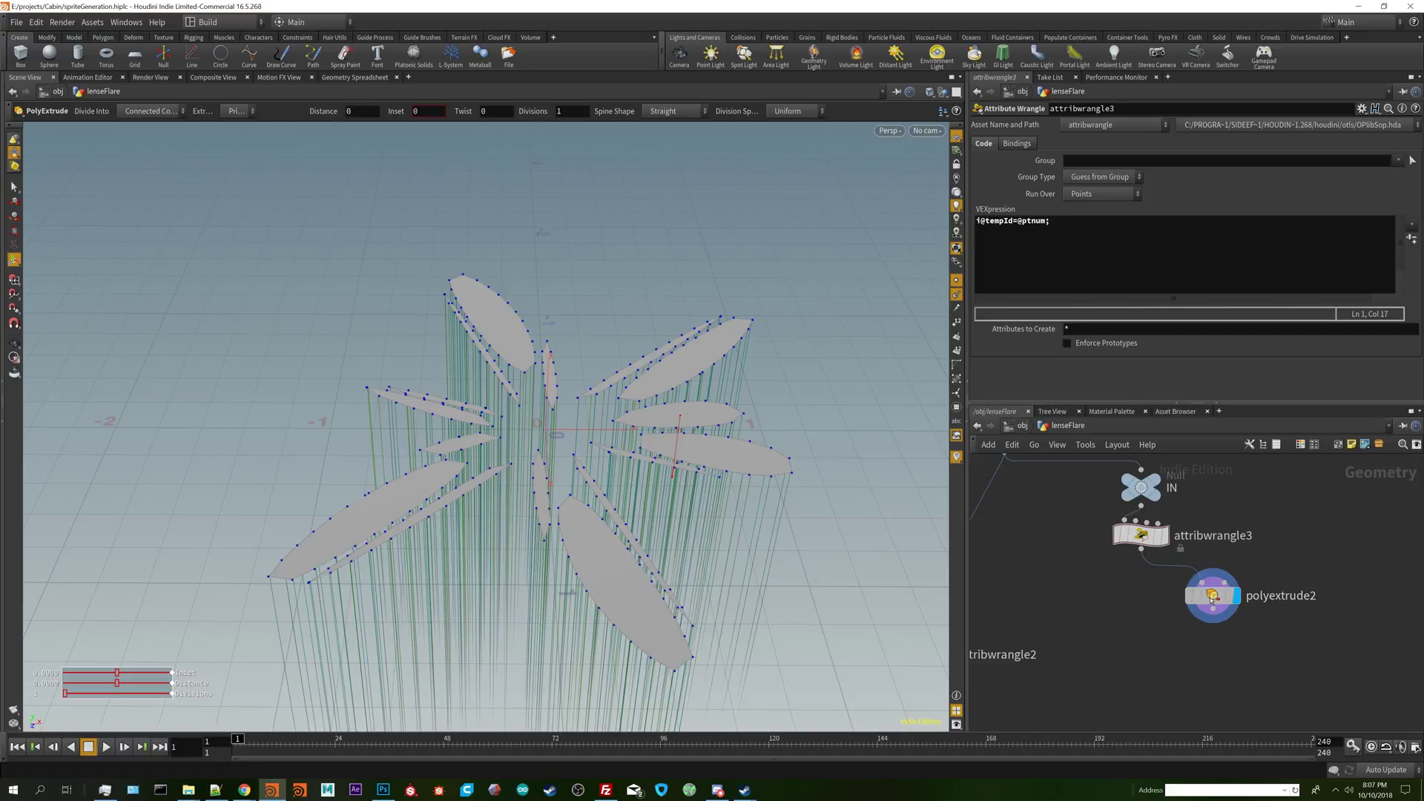
pyautogui.moveTo(1289, 133); pyautogui.dragTo(1359, 131)
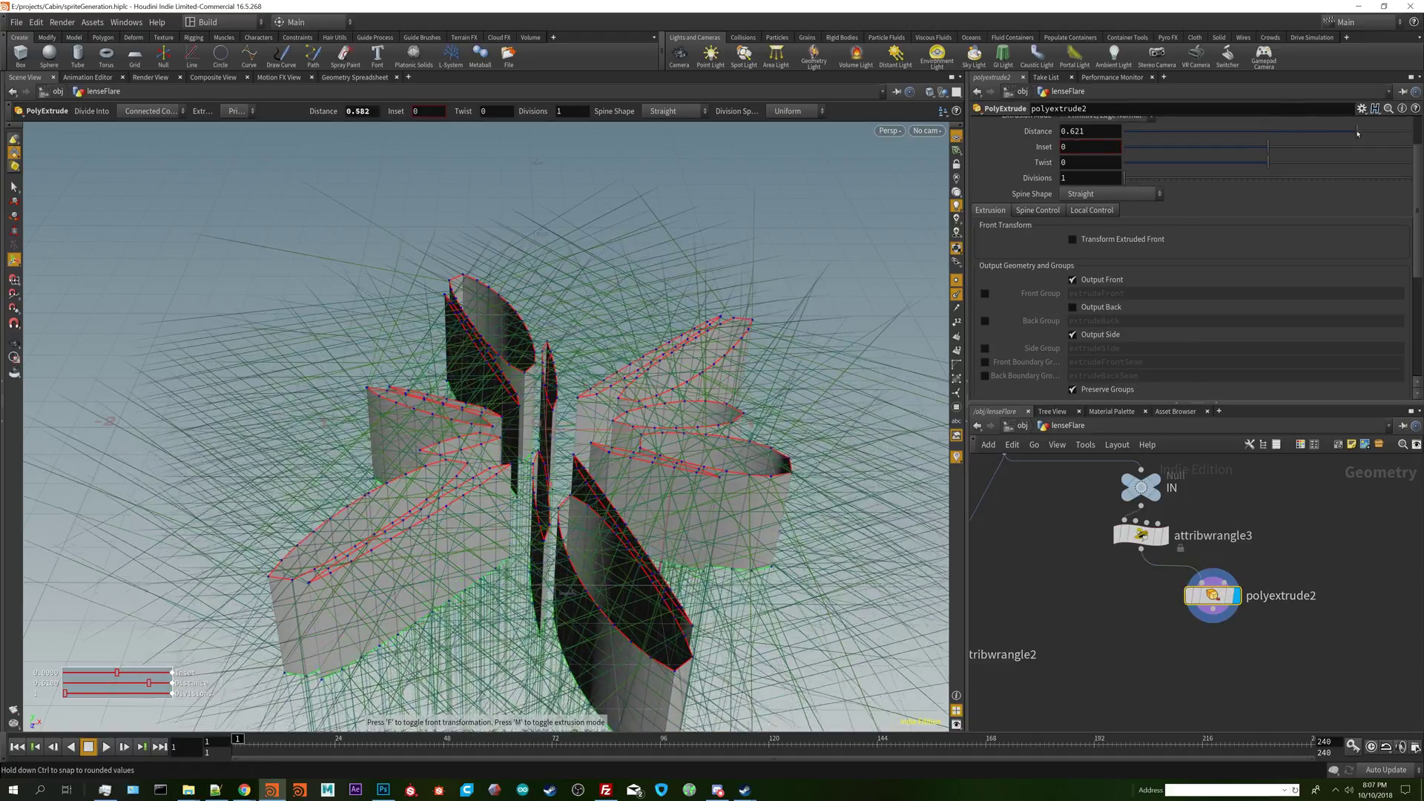
pyautogui.press('Escape')
pyautogui.moveTo(564, 415); pyautogui.dragTo(618, 206)
pyautogui.press('Return')
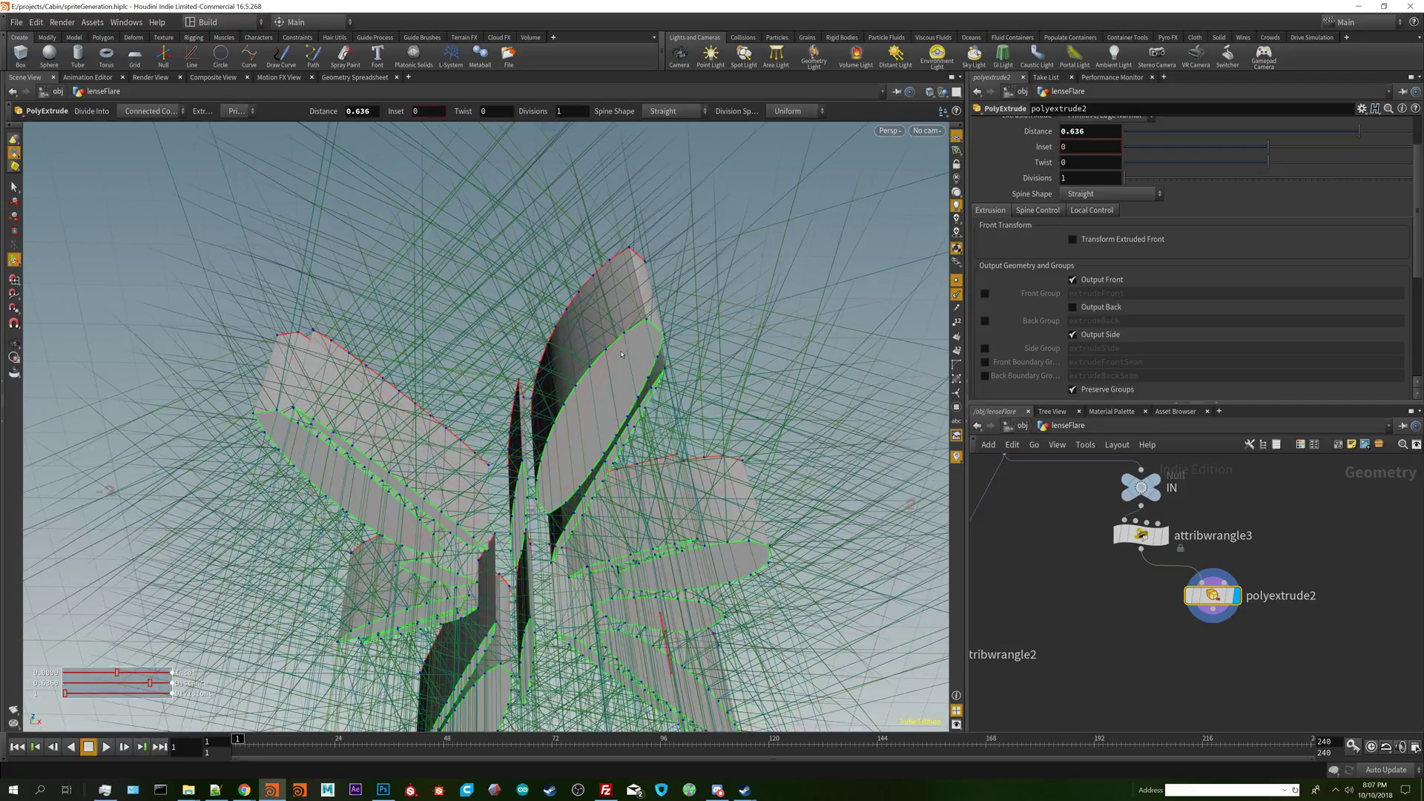
# - Toggle Output Front off and back on, orbiting to compare the petal walls
pyautogui.click(1104, 280)
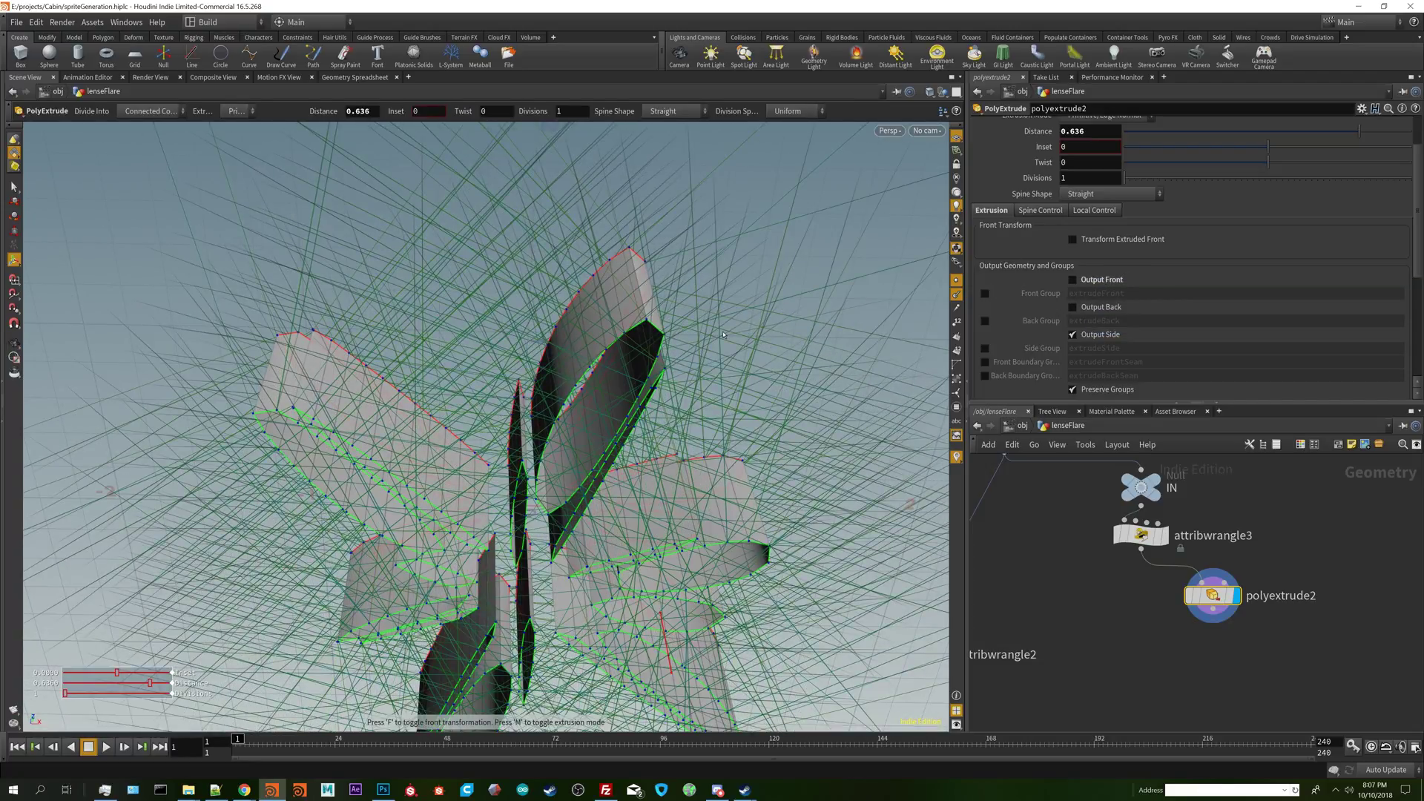
pyautogui.press('Escape')
pyautogui.moveTo(713, 332); pyautogui.dragTo(672, 376)
pyautogui.press('Return')
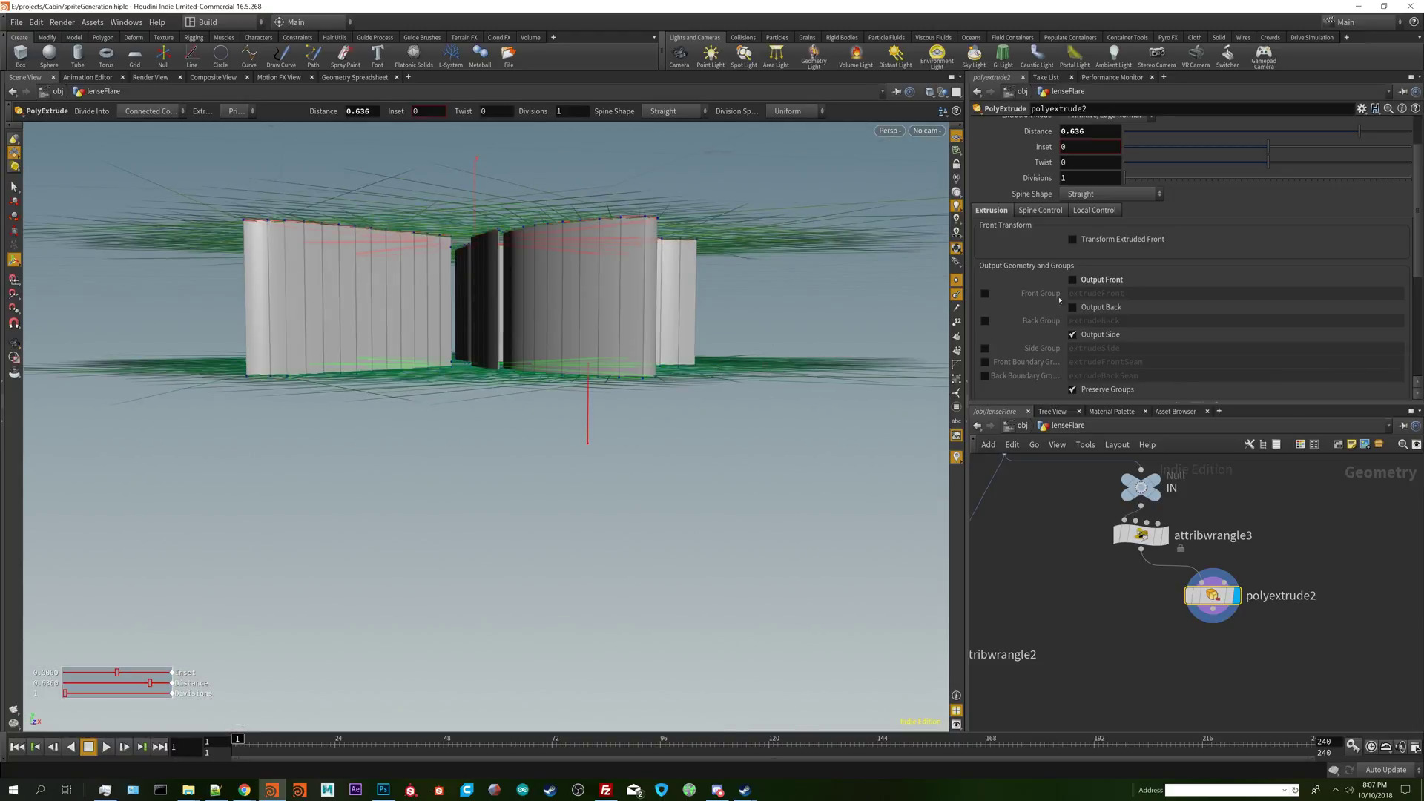
pyautogui.click(1104, 280)
pyautogui.press('Escape')
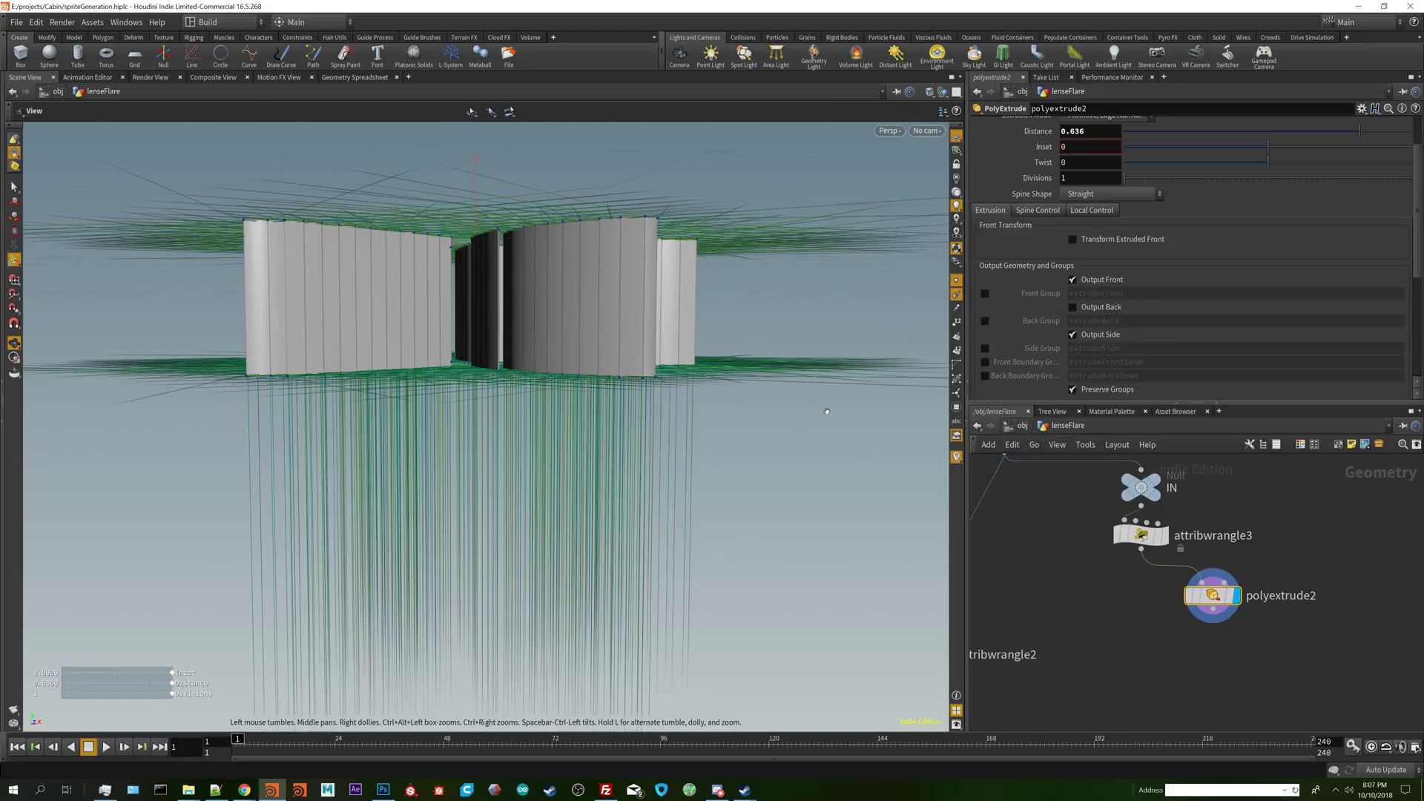
pyautogui.moveTo(825, 415)
pyautogui.mouseDown()
pyautogui.moveTo(816, 373)
pyautogui.moveTo(827, 399)
pyautogui.mouseUp()
pyautogui.press('Return')
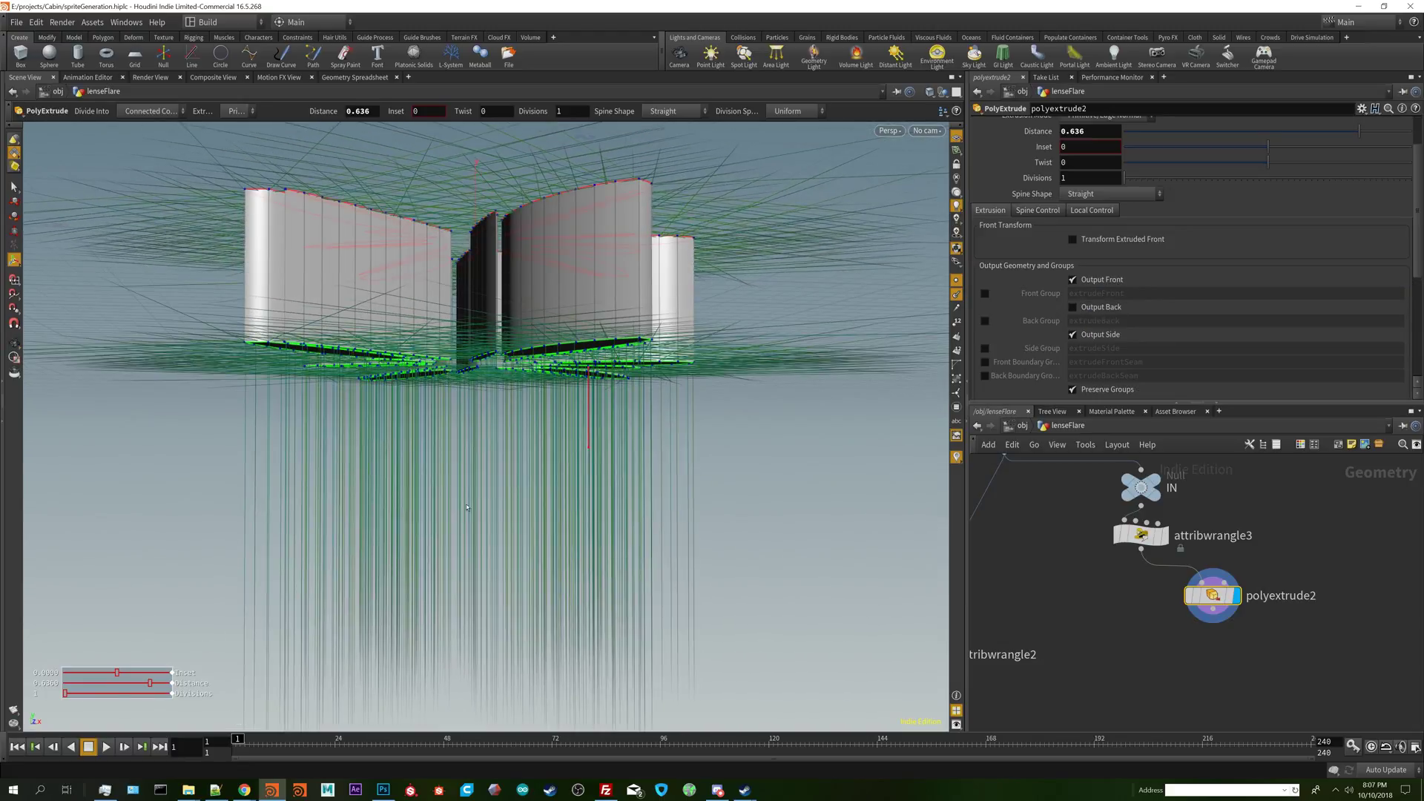
pyautogui.keyDown('alt'); pyautogui.moveTo(486, 374); pyautogui.dragTo(303, 412); pyautogui.keyUp('alt')
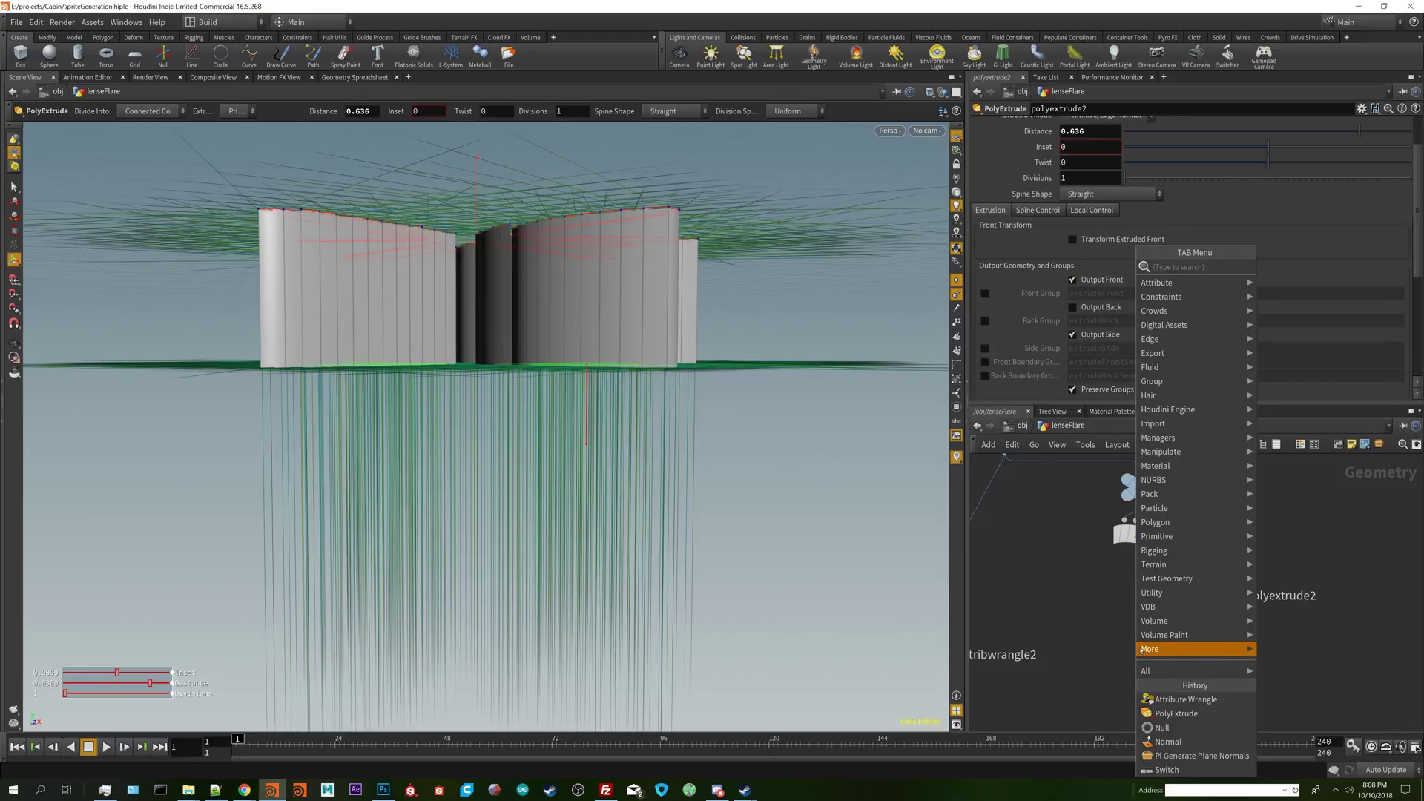
# - Add an Attribute Copy node, attribcopy1, in the network
pyautogui.write('attri')
pyautogui.press('Down')
pyautogui.press('Down')
pyautogui.press('Down')
pyautogui.press('Return')
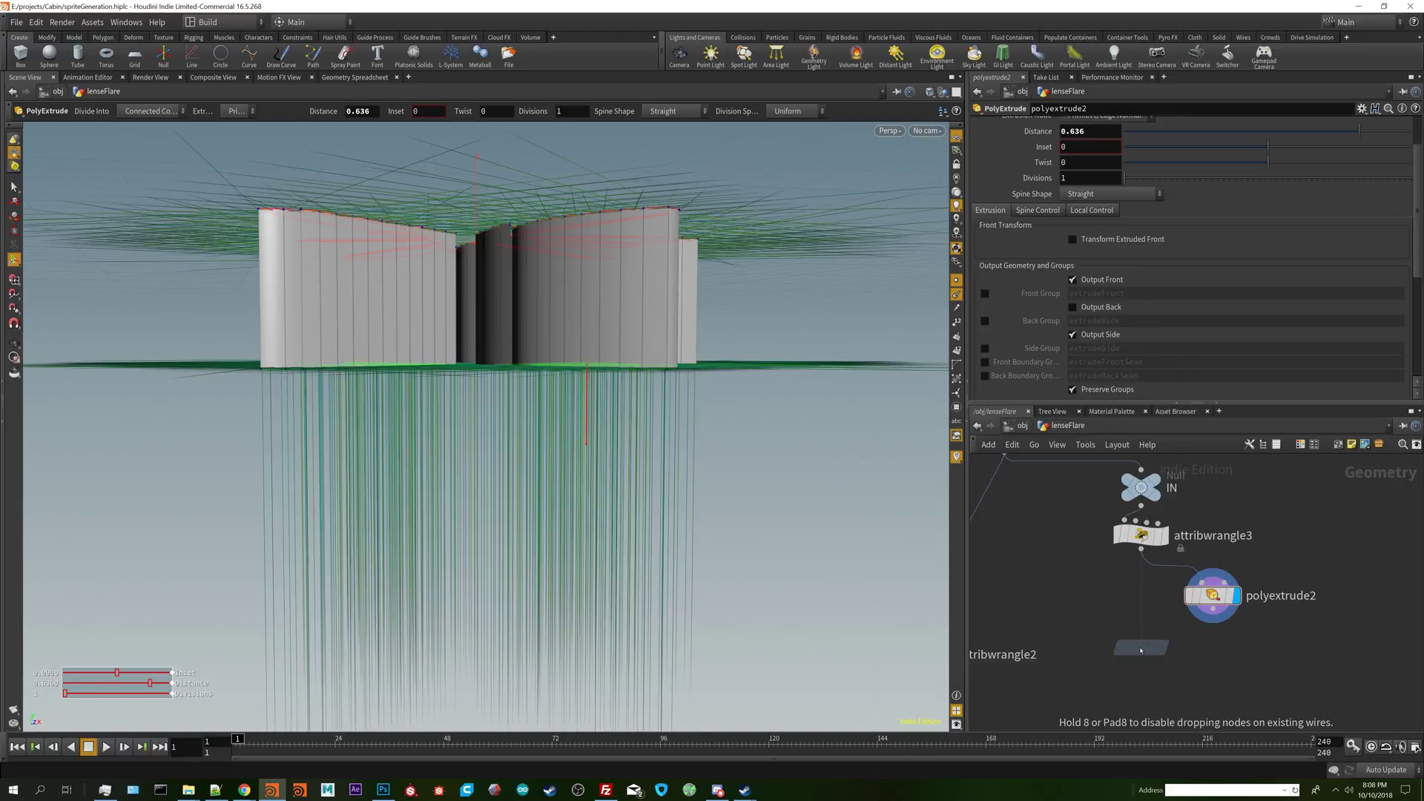
pyautogui.click(1141, 650)
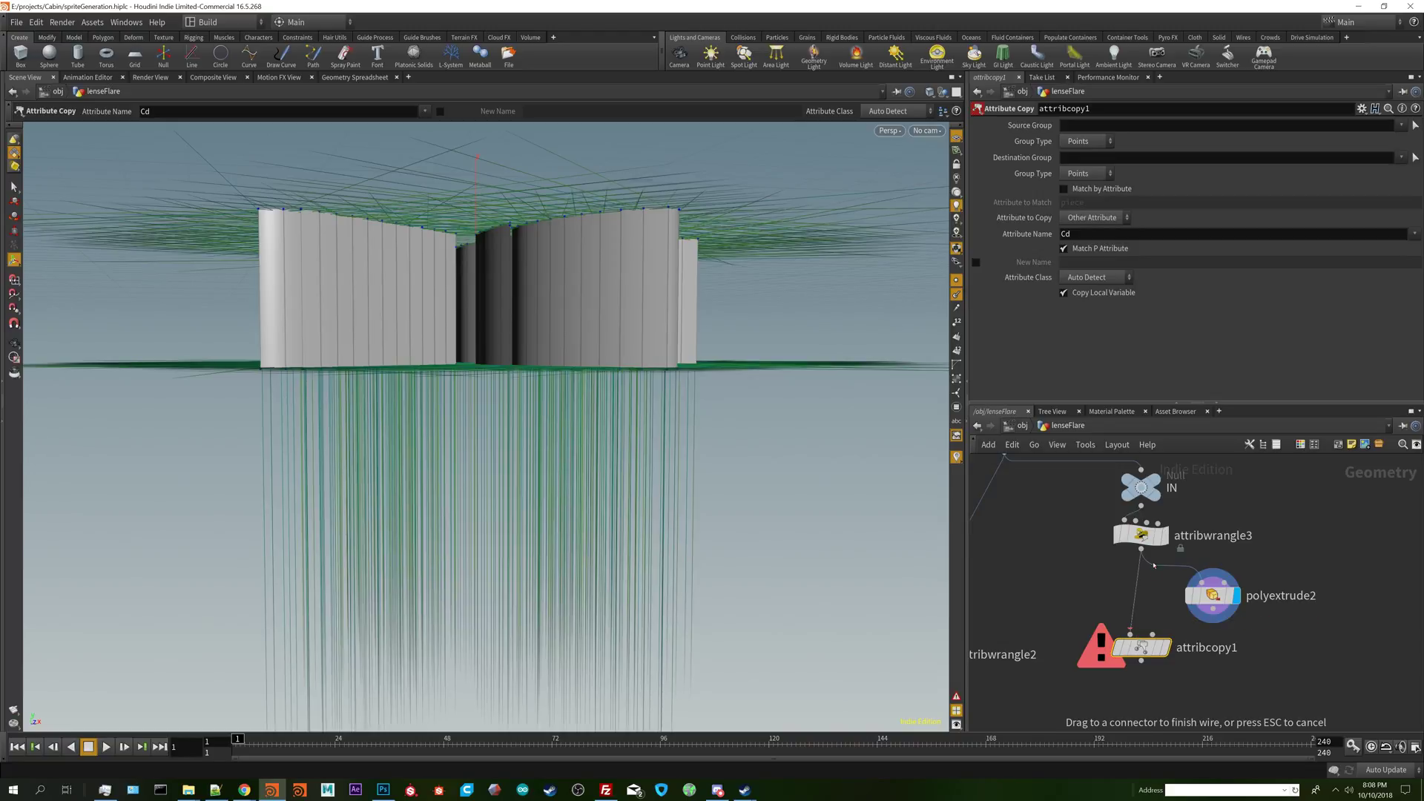
pyautogui.moveTo(1154, 639); pyautogui.dragTo(1154, 668)
# - Add normal1 below polyextrude2 with Add Normals set to Points
pyautogui.press('Tab')
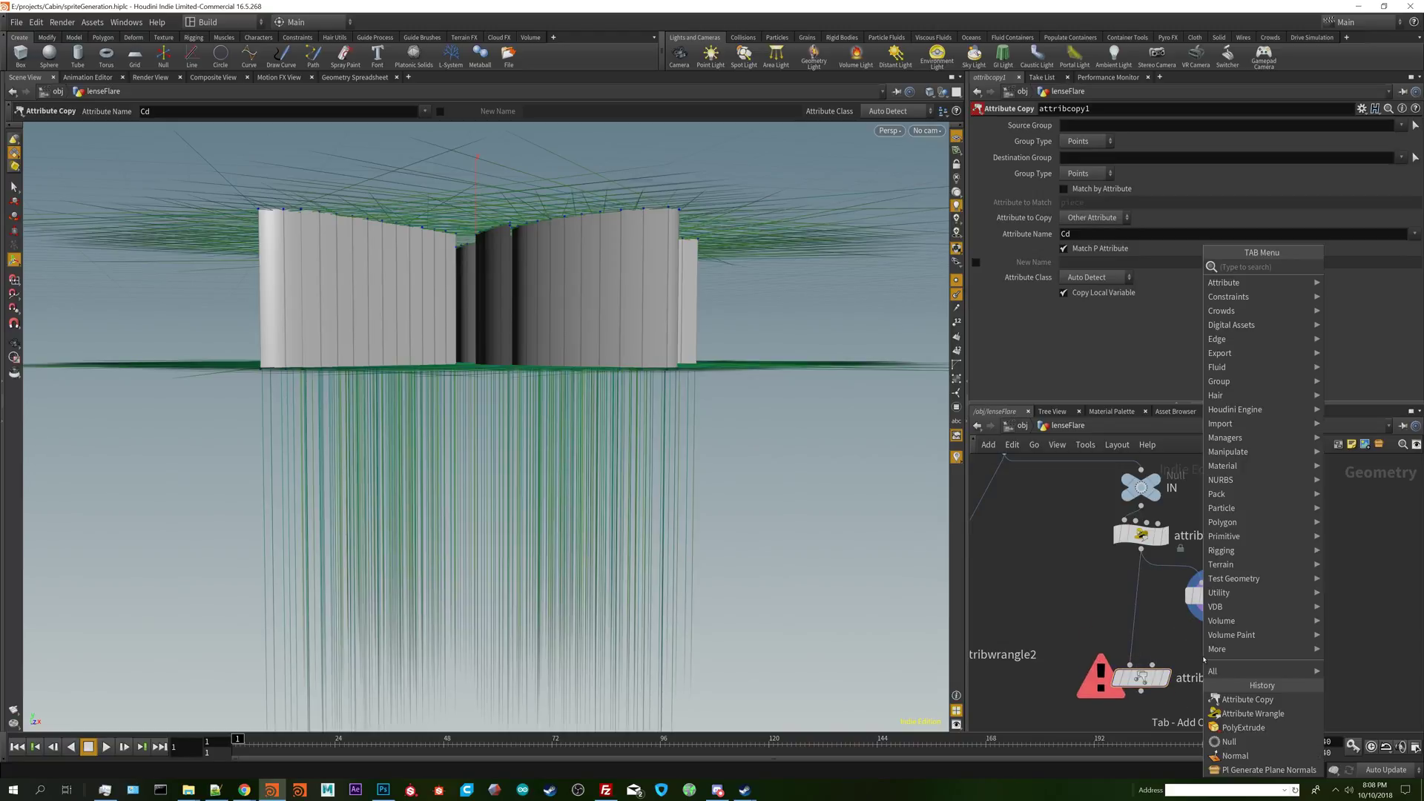
pyautogui.write('null')
pyautogui.press('Return')
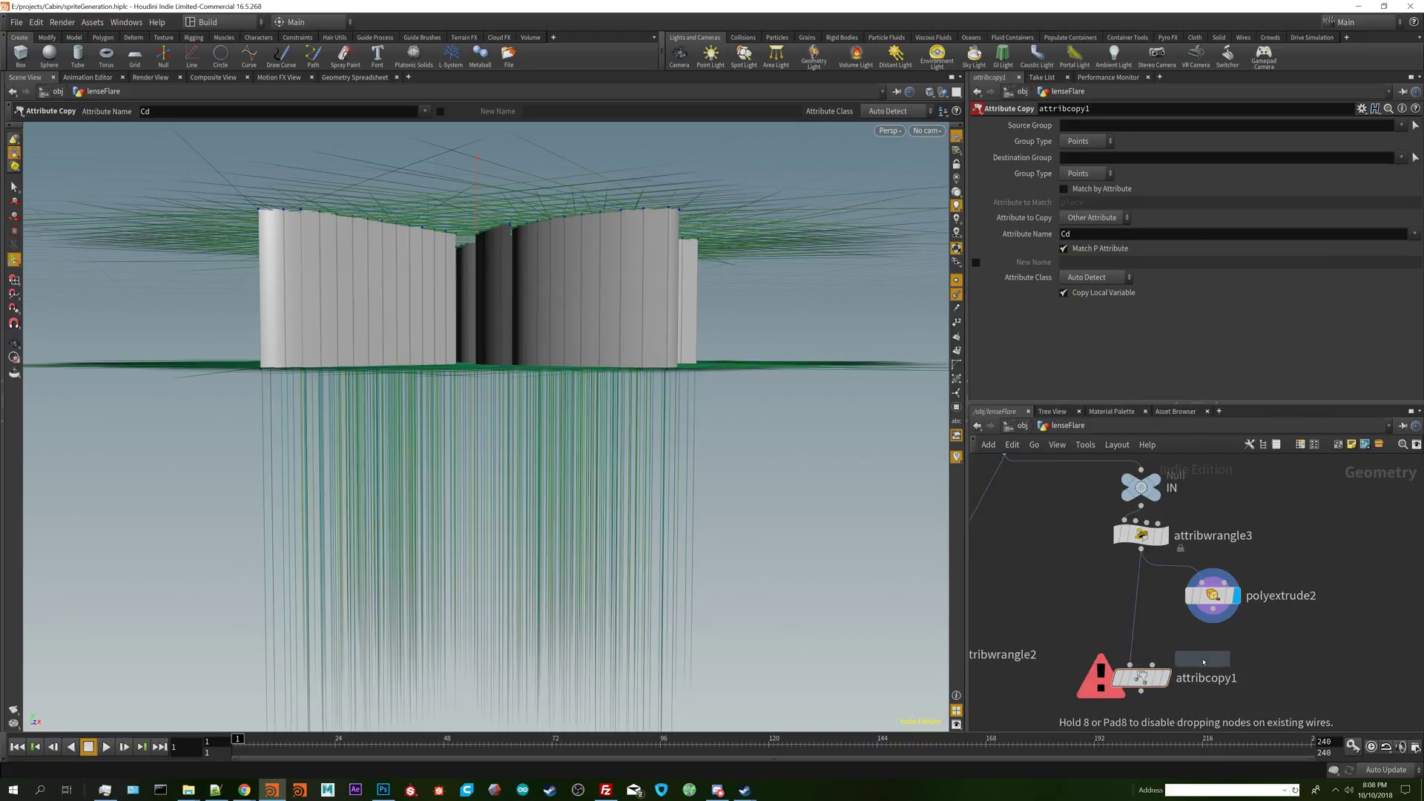
pyautogui.click(1207, 640)
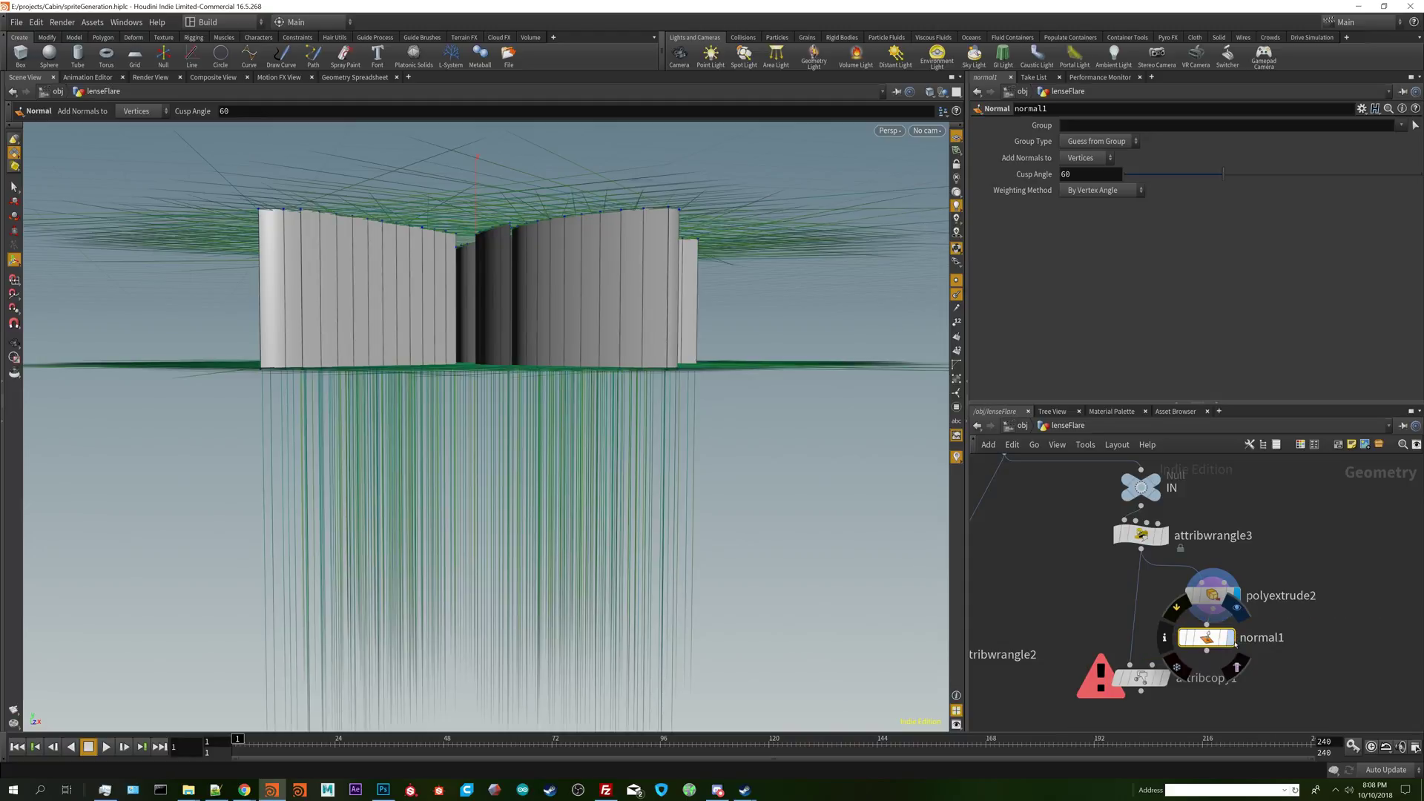
pyautogui.click(1084, 158)
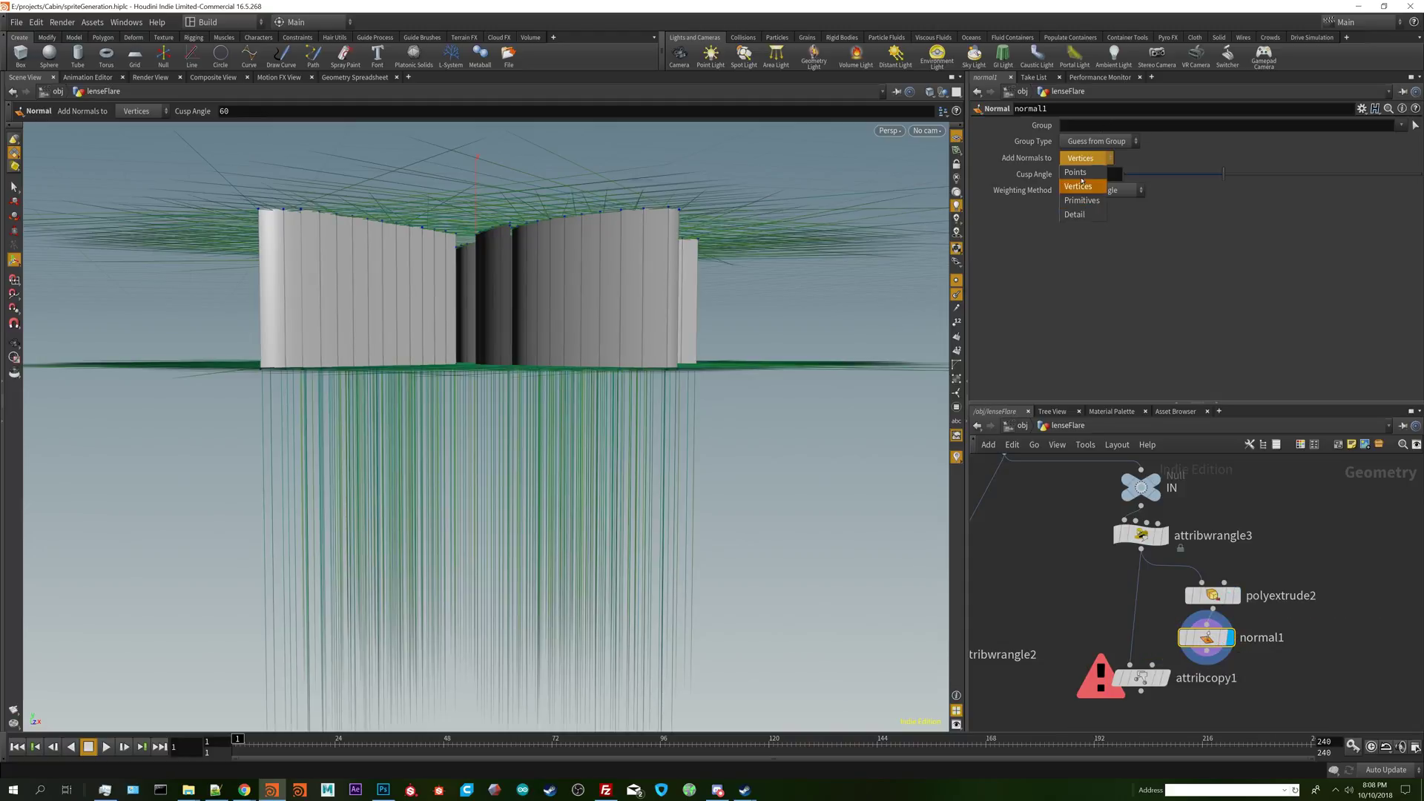
pyautogui.click(1081, 176)
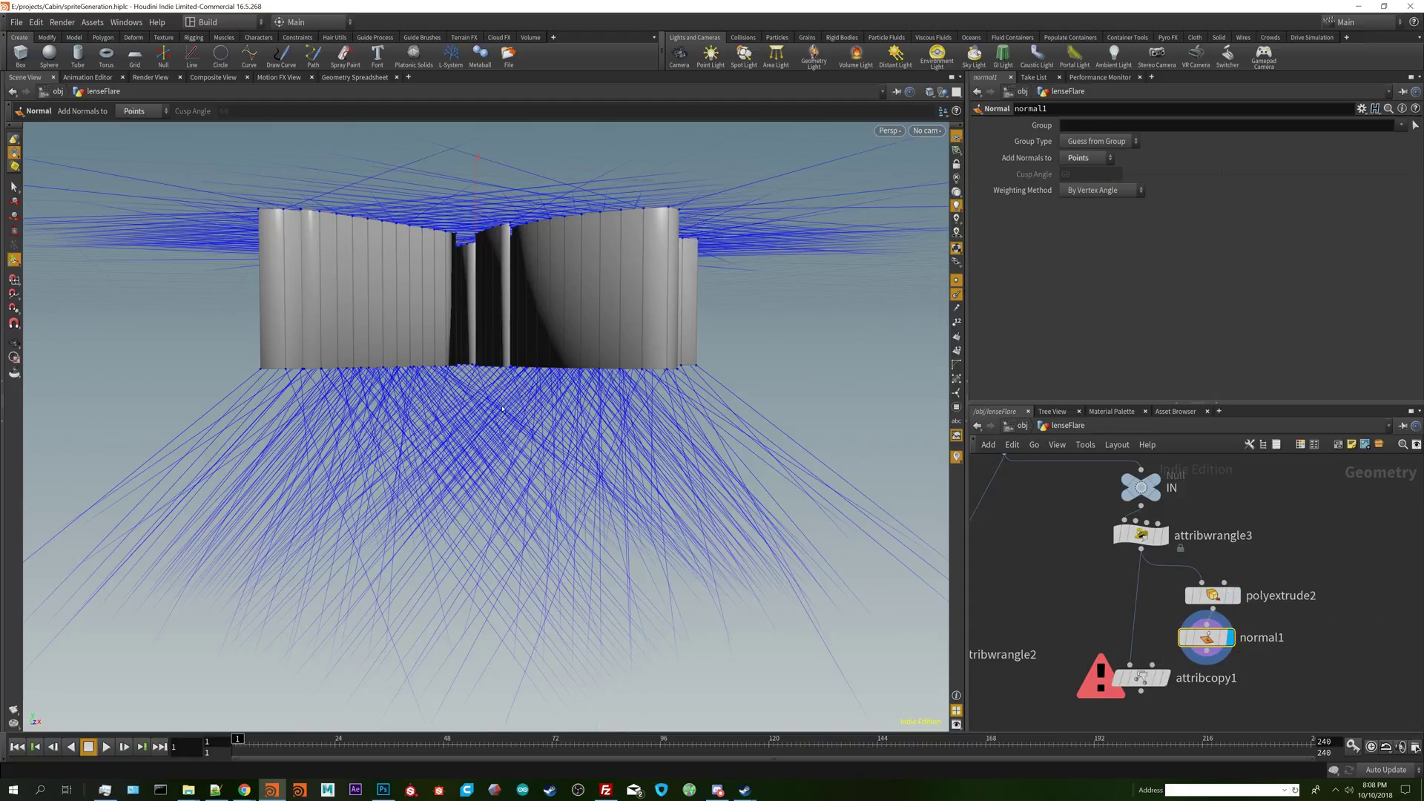
pyautogui.moveTo(474, 371); pyautogui.dragTo(262, 405)
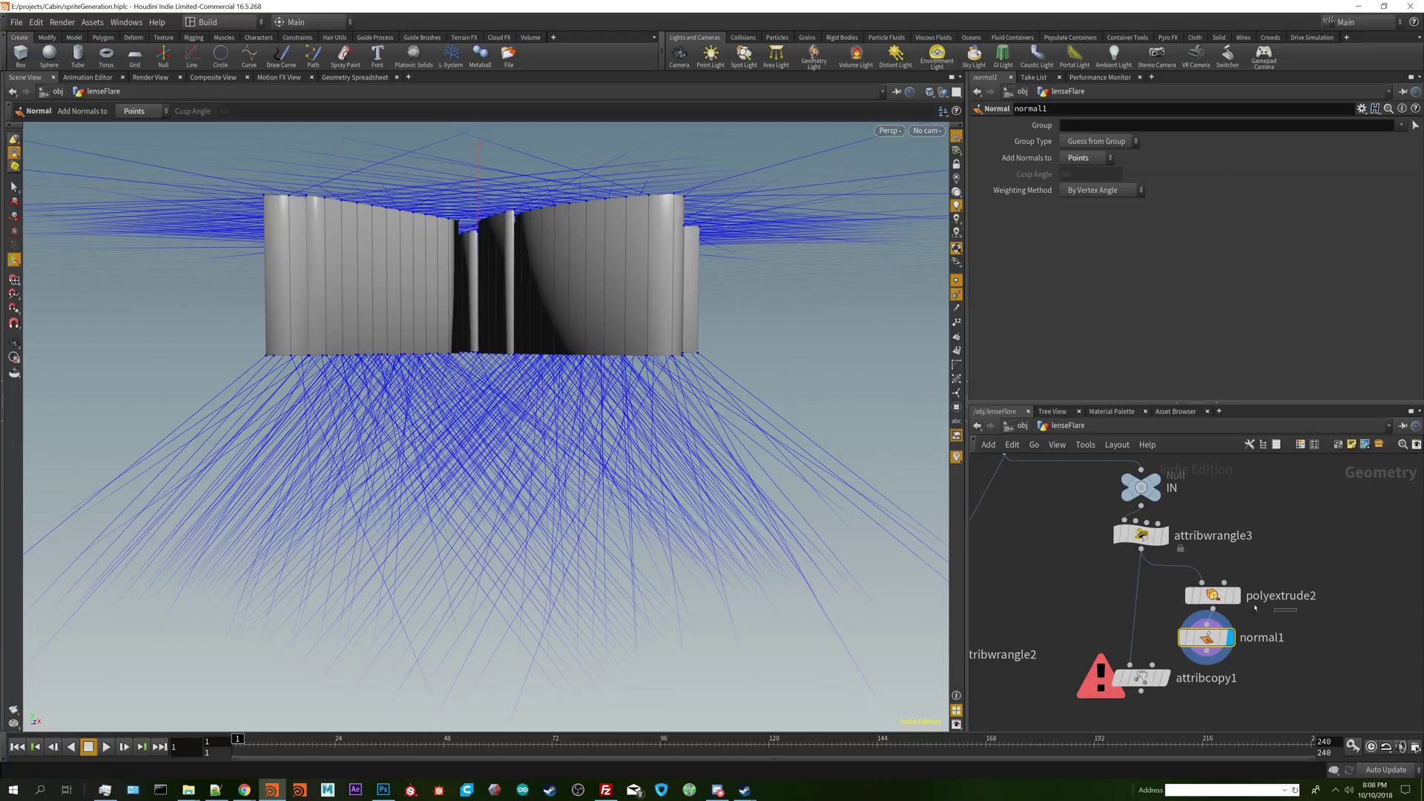
# - Turn off polyextrude2's Output Front and display attribcopy1's result
pyautogui.click(1212, 595)
pyautogui.click(1098, 283)
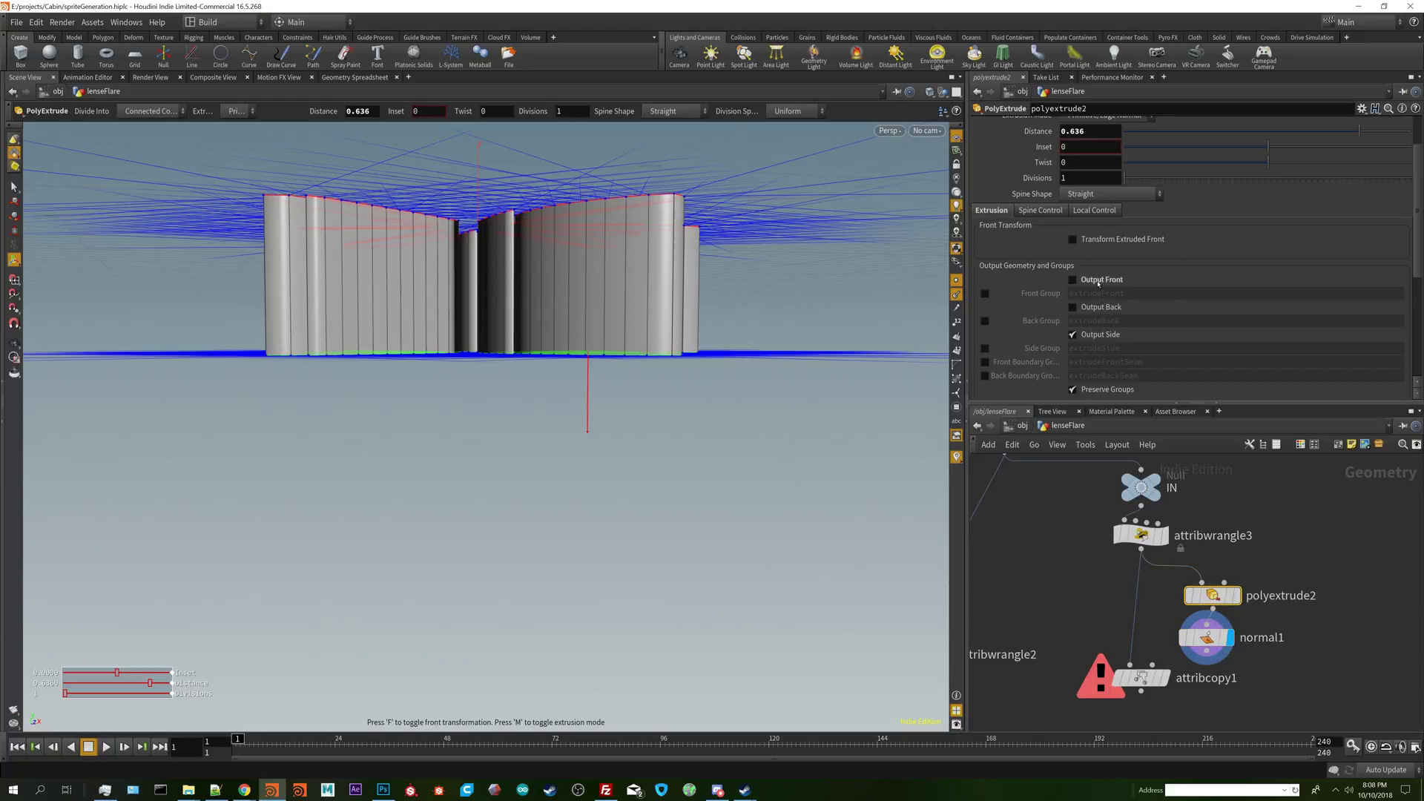
pyautogui.moveTo(654, 525); pyautogui.dragTo(596, 543)
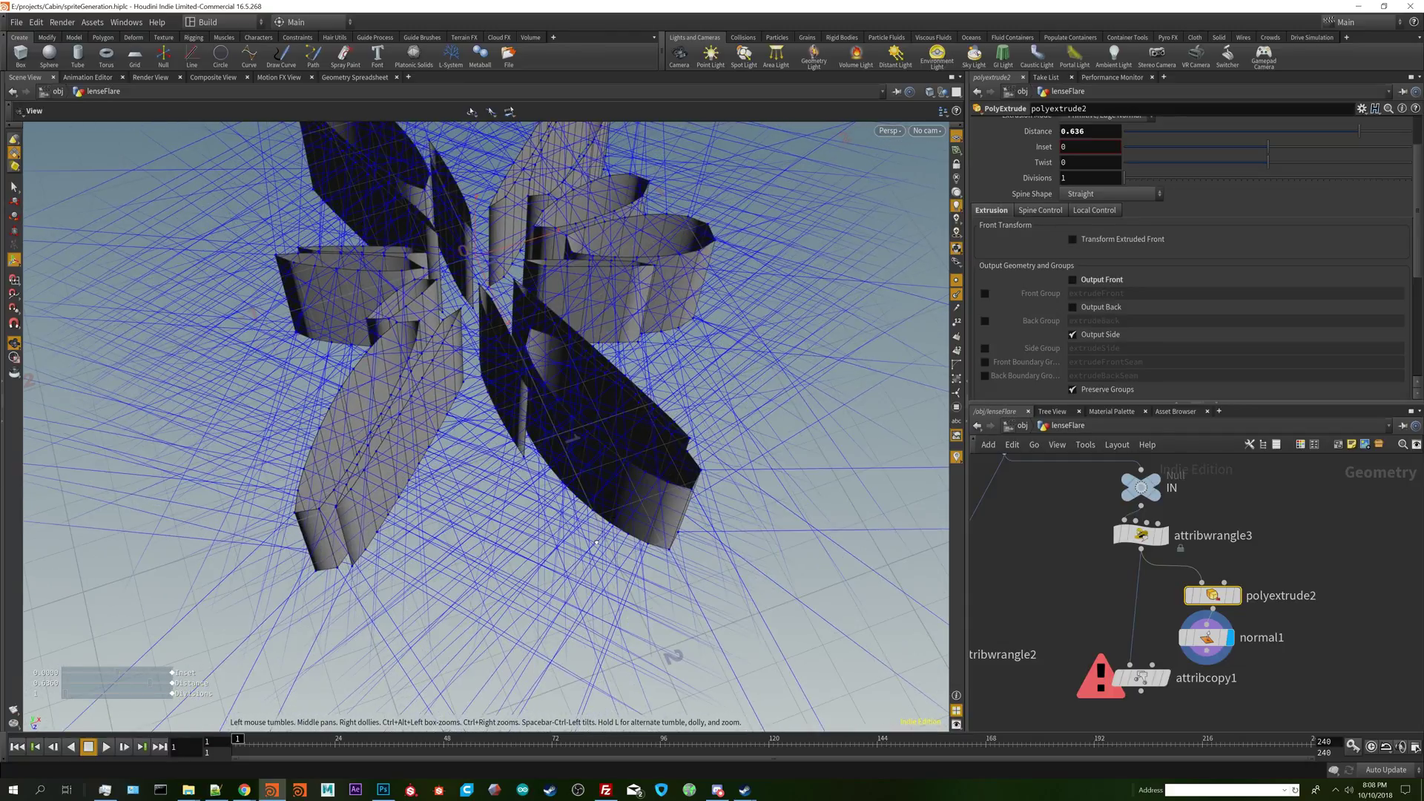
pyautogui.press('Return')
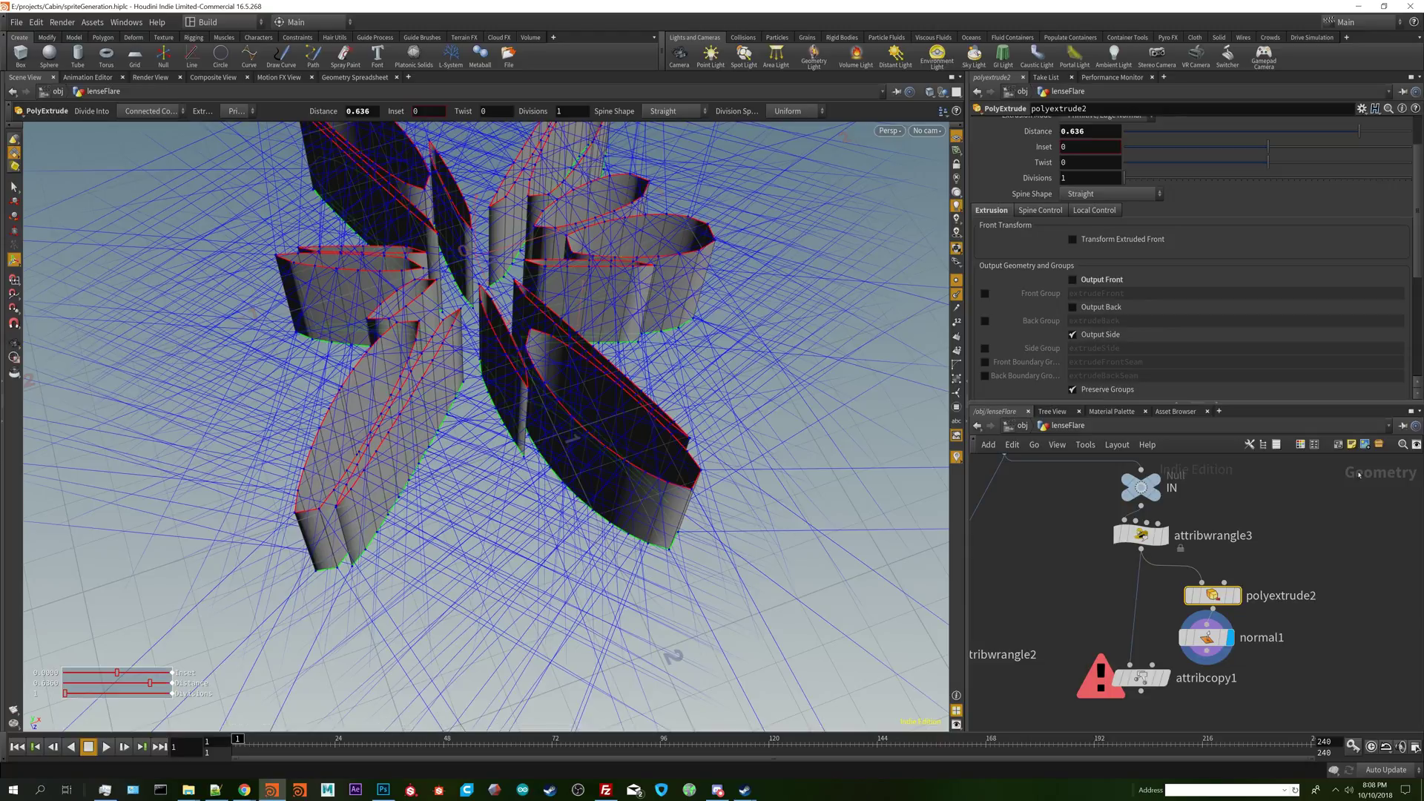
pyautogui.click(1165, 678)
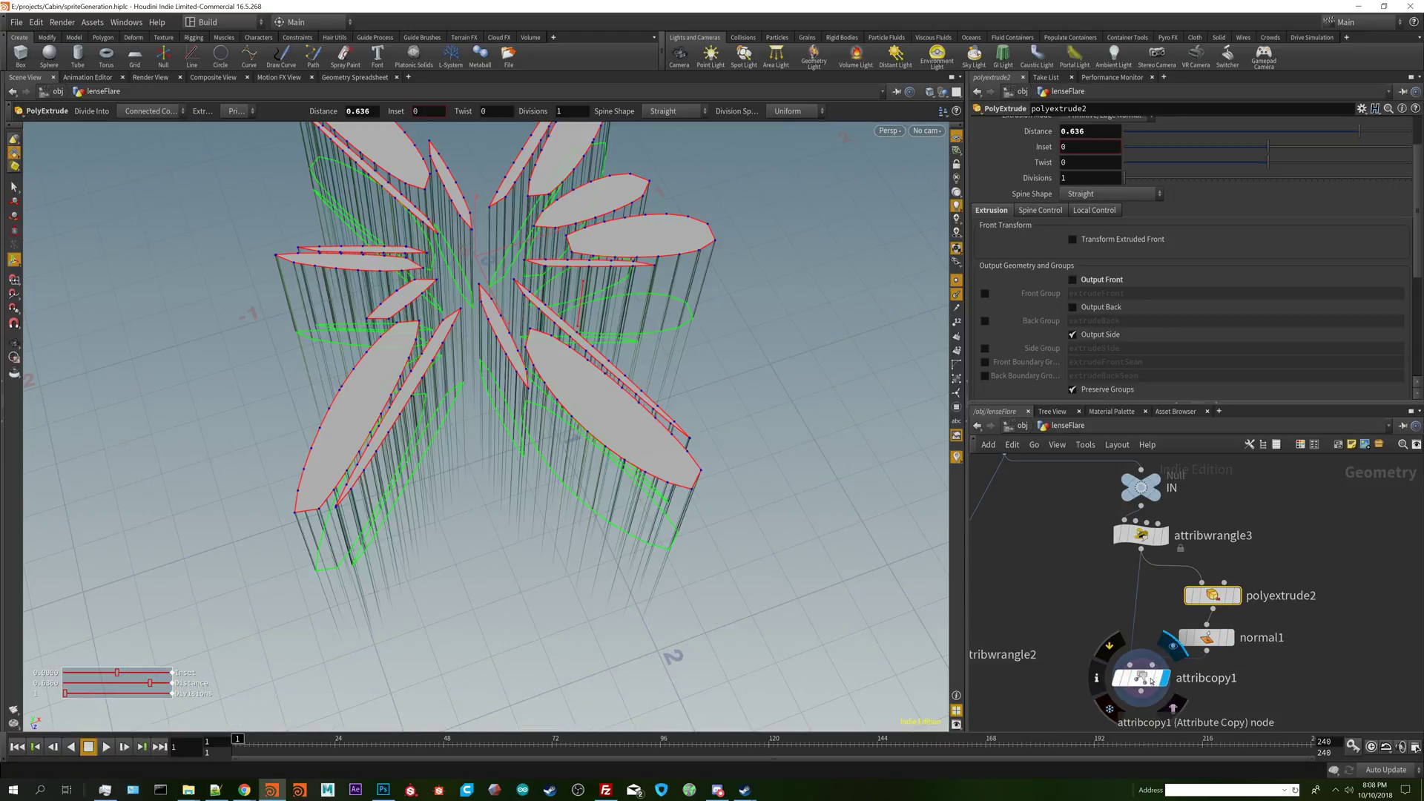
# - On attribcopy1, enable Match by Attribute with tempId and copy attribute N, then inspect the petals
pyautogui.click(1142, 678)
pyautogui.click(1112, 188)
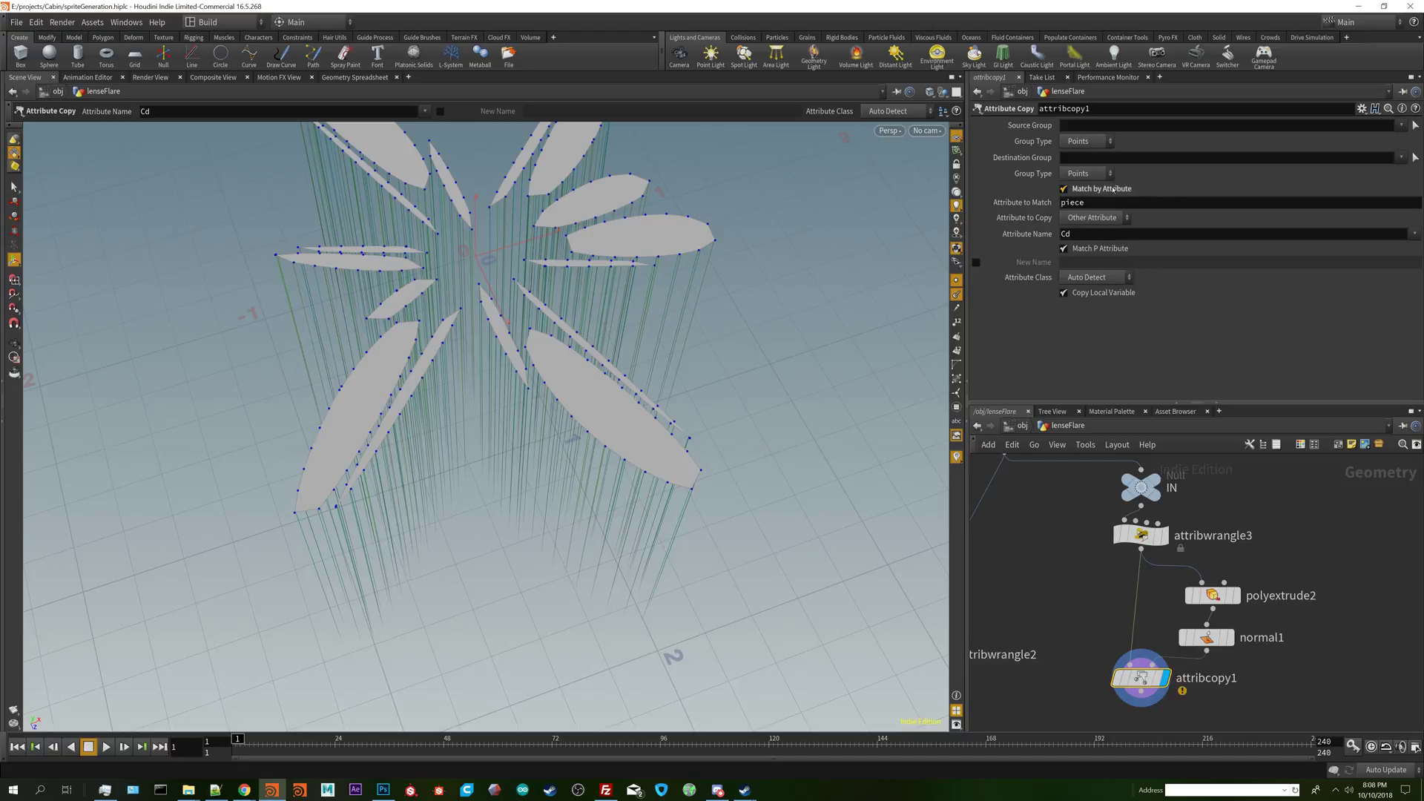
pyautogui.click(1121, 205)
pyautogui.write('tempId')
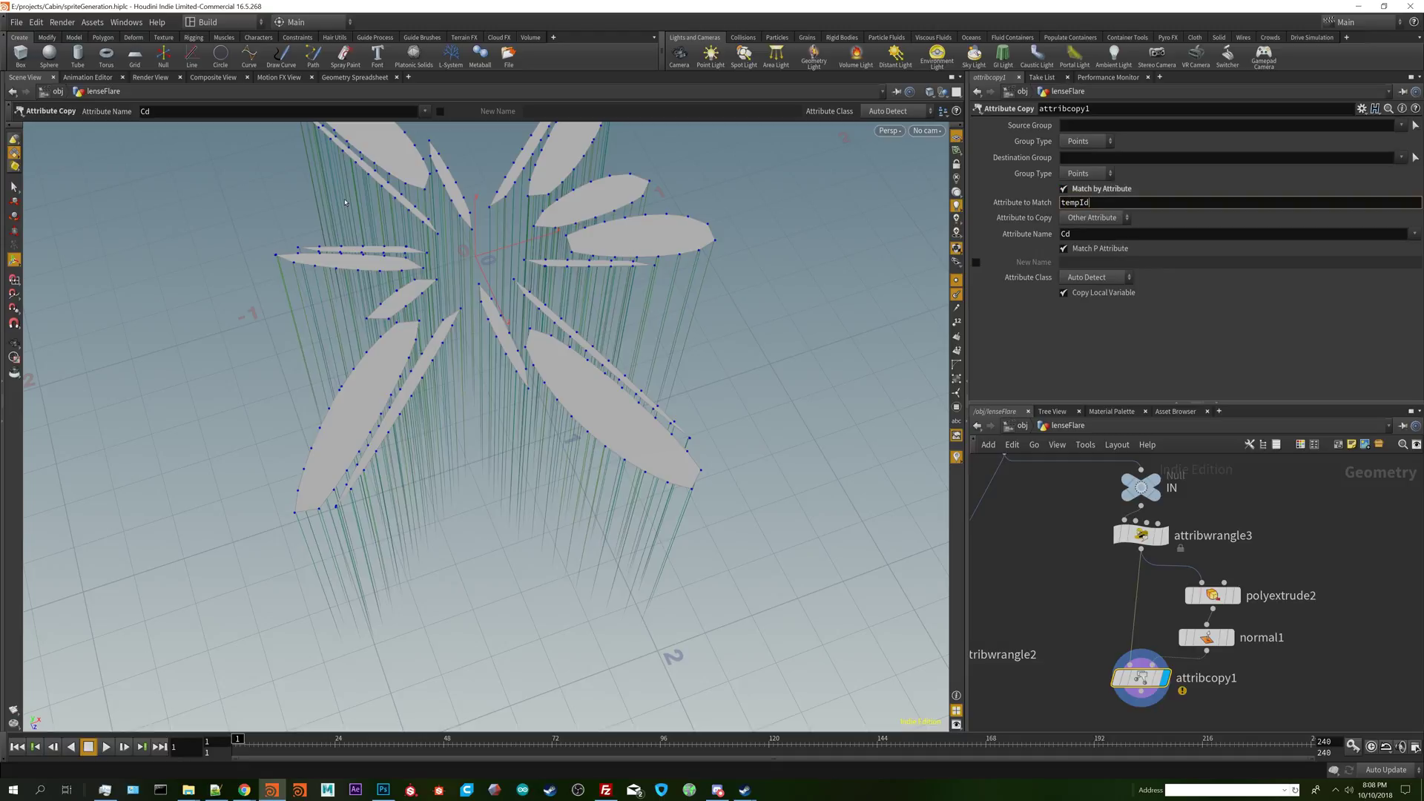
pyautogui.press('Return')
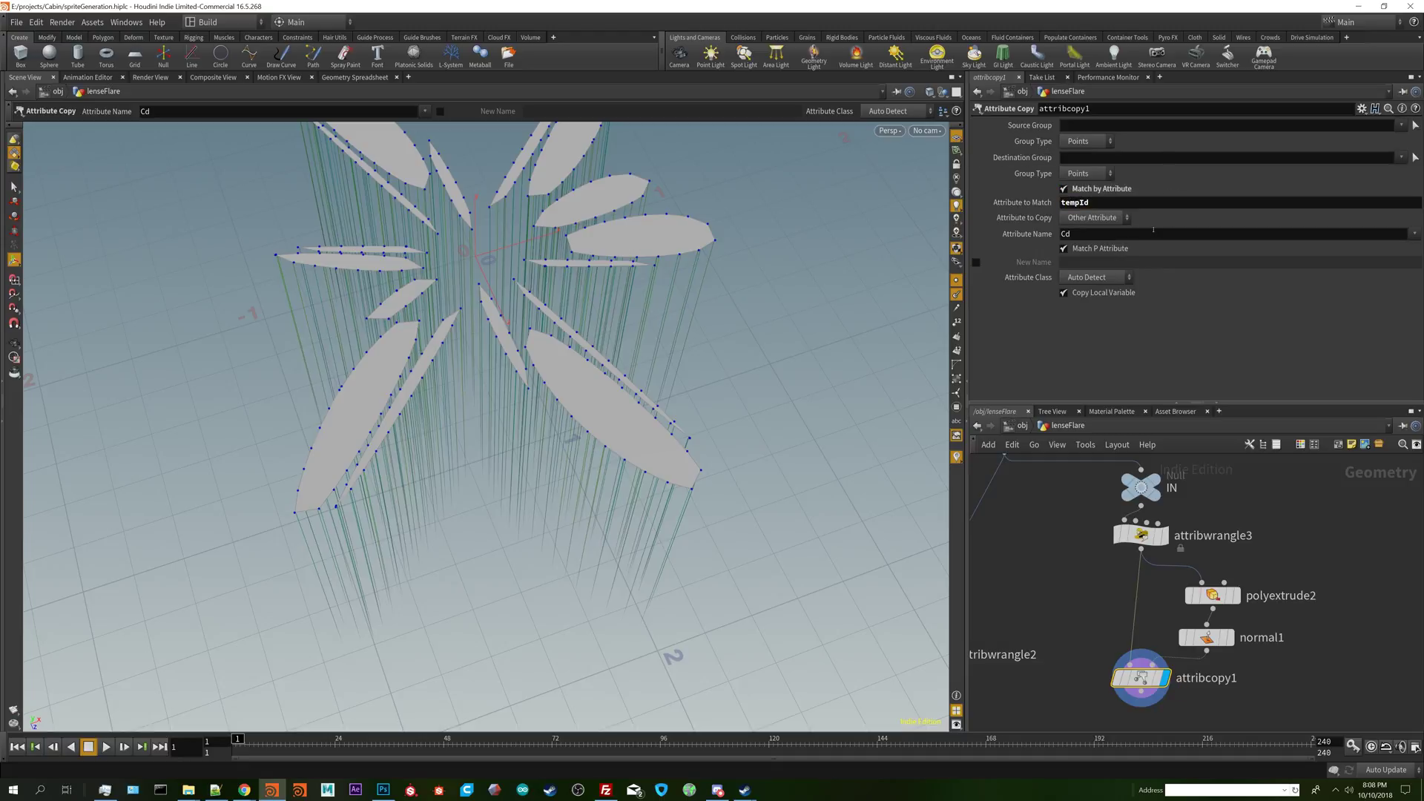
pyautogui.click(1154, 231)
pyautogui.write('N')
pyautogui.press('Return')
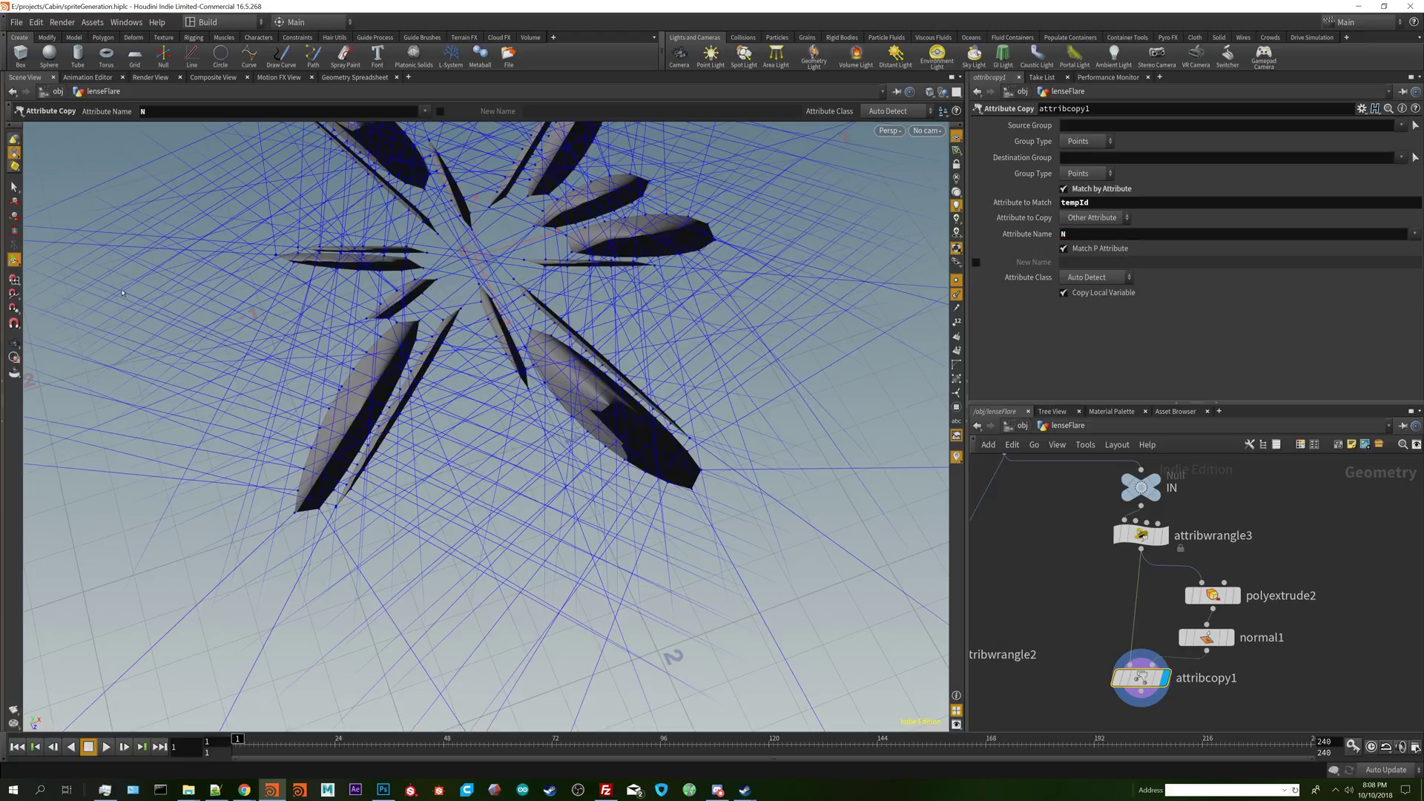
pyautogui.keyDown('alt'); pyautogui.moveTo(484, 363); pyautogui.dragTo(462, 401); pyautogui.keyUp('alt')
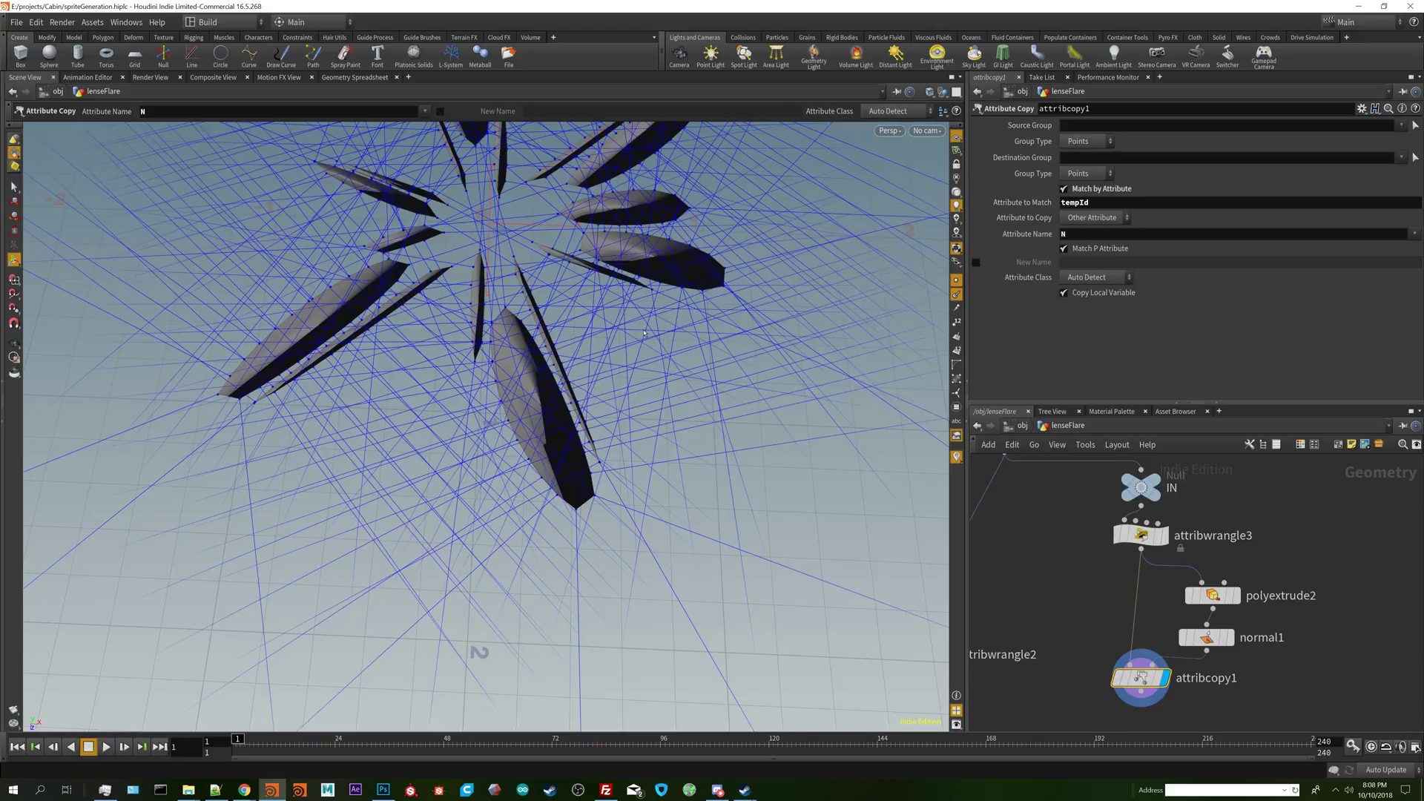
pyautogui.moveTo(644, 334); pyautogui.dragTo(917, 390)
# - Add attribdelete1 below attribcopy1 that deletes the tempId point attribute
pyautogui.moveTo(1355, 634); pyautogui.dragTo(1333, 538, button='middle')
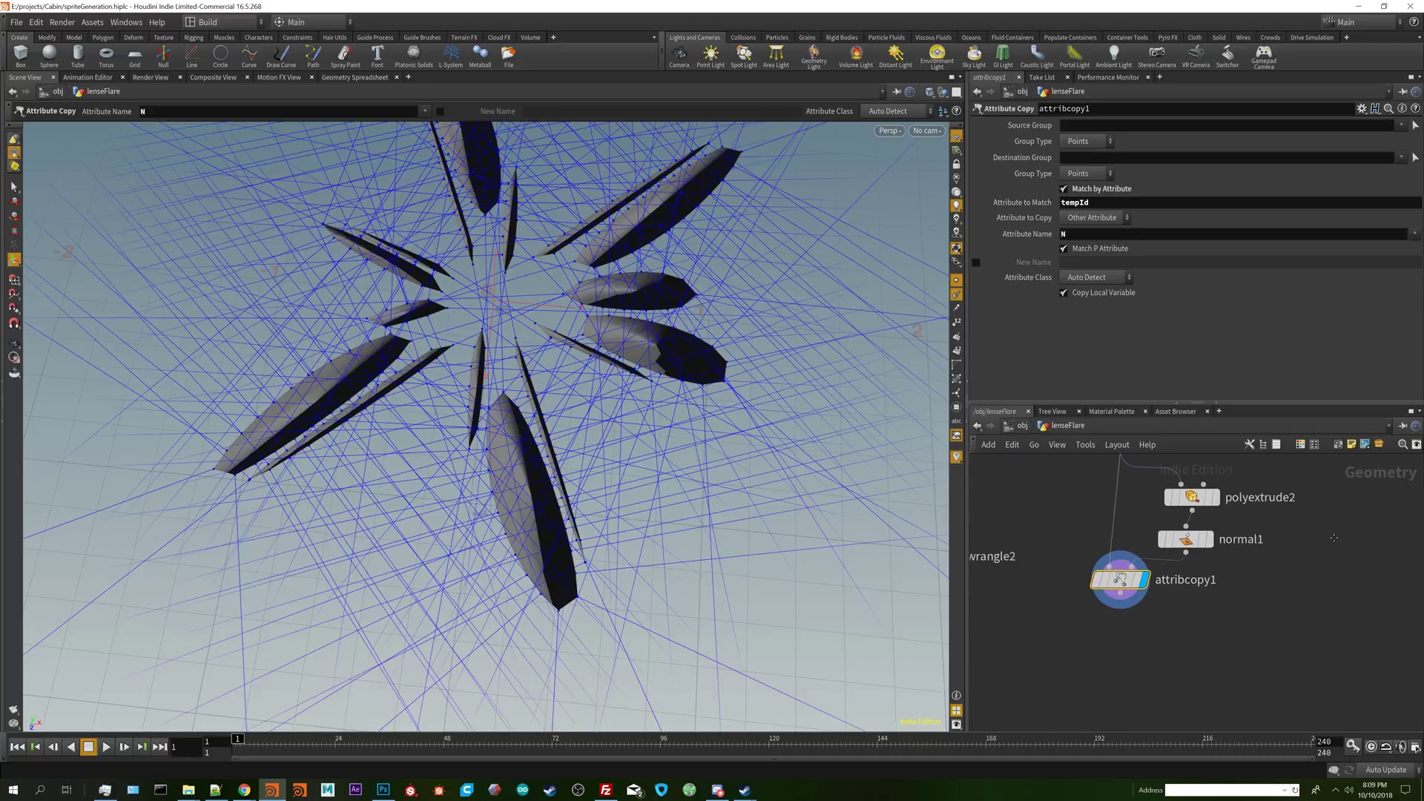
pyautogui.moveTo(1192, 649); pyautogui.dragTo(1239, 701, button='middle')
pyautogui.press('Tab')
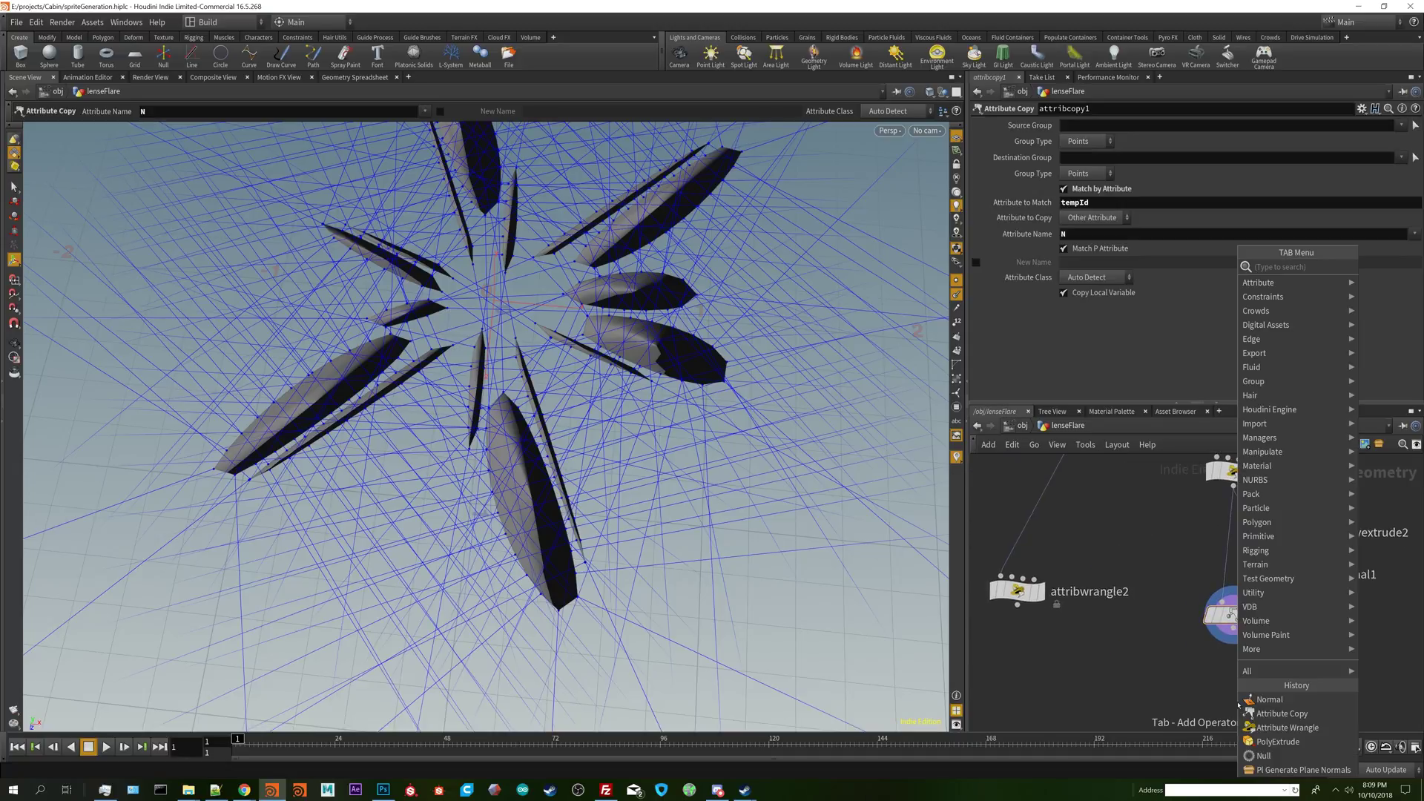
pyautogui.press('Down')
pyautogui.press('Down')
pyautogui.press('Down')
pyautogui.press('Return')
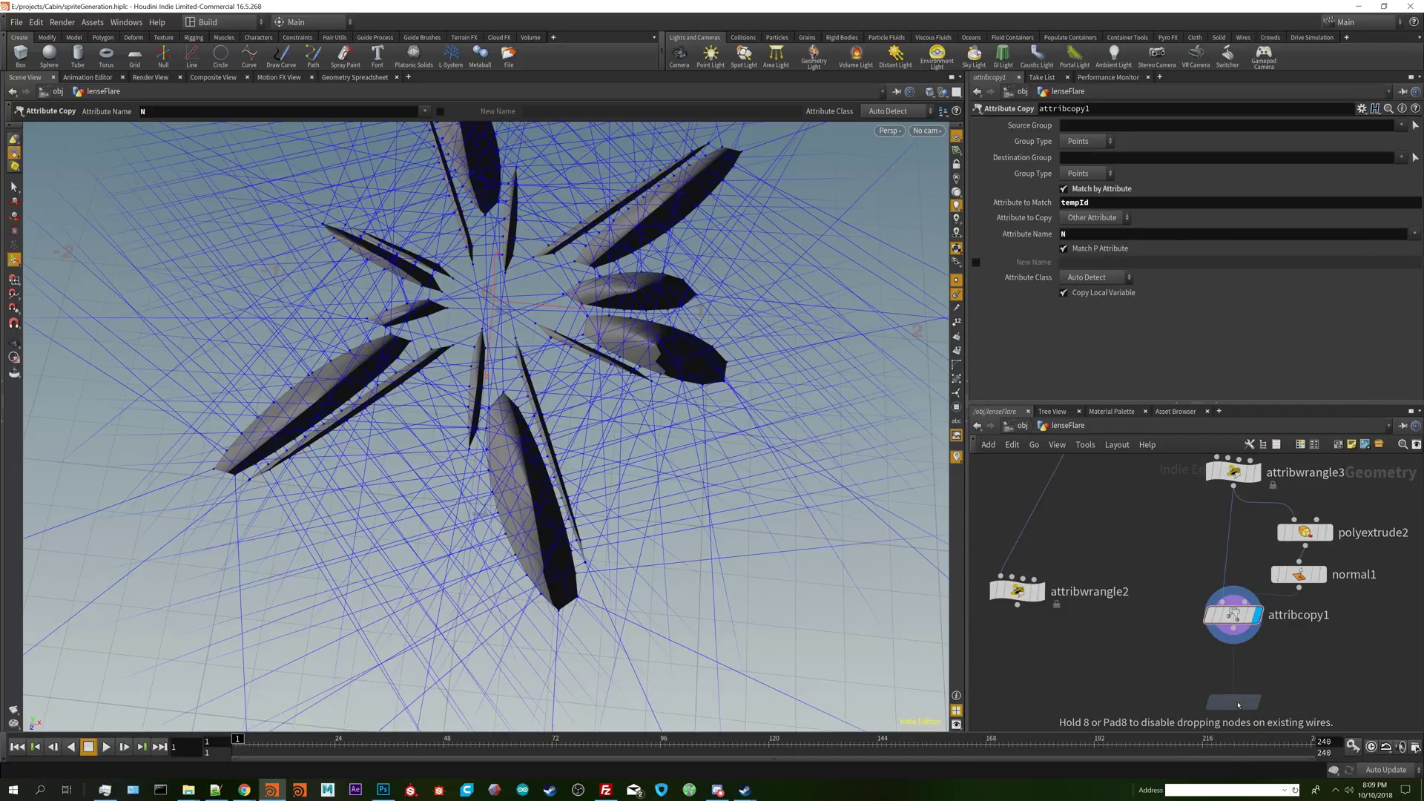
pyautogui.click(1238, 705)
pyautogui.moveTo(1235, 701); pyautogui.dragTo(1234, 615)
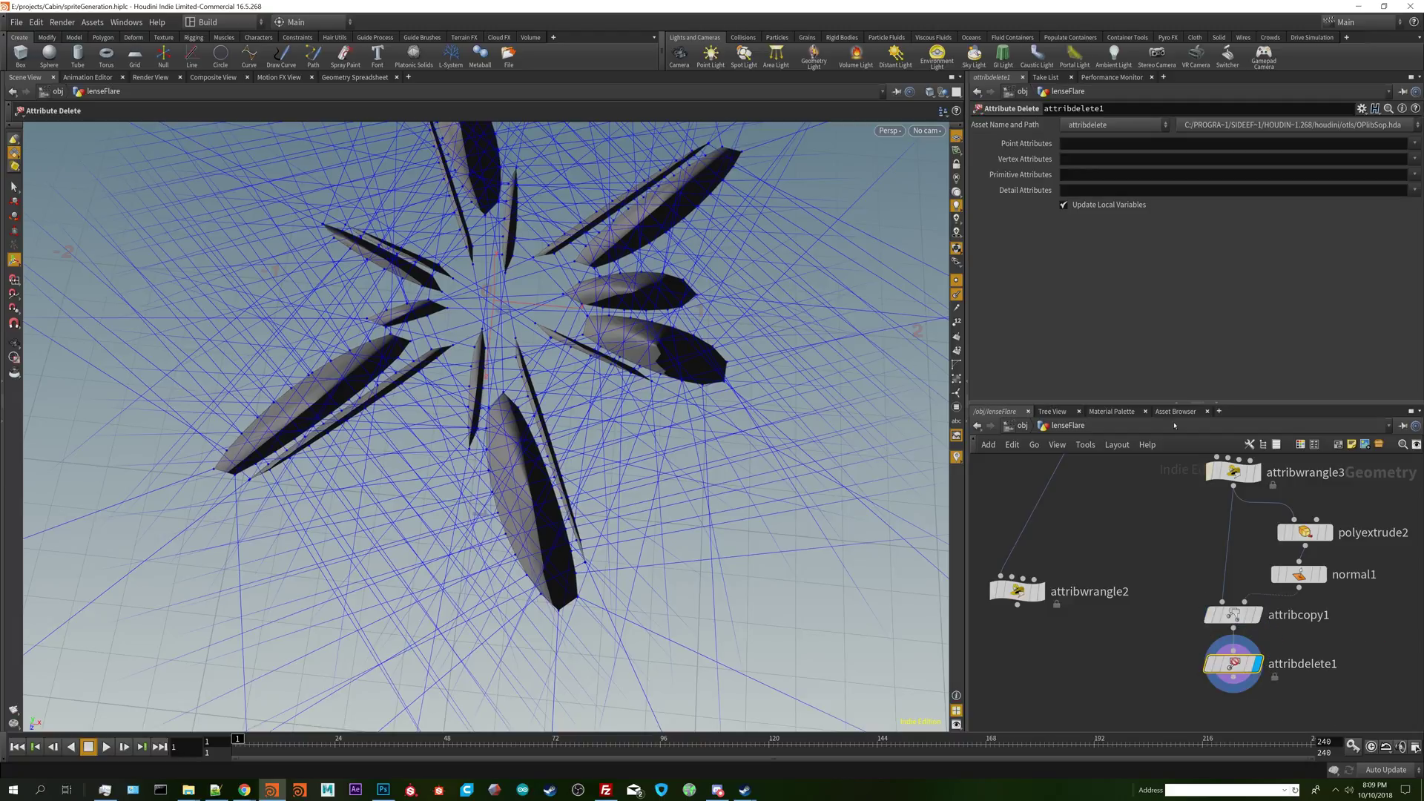
pyautogui.click(1419, 147)
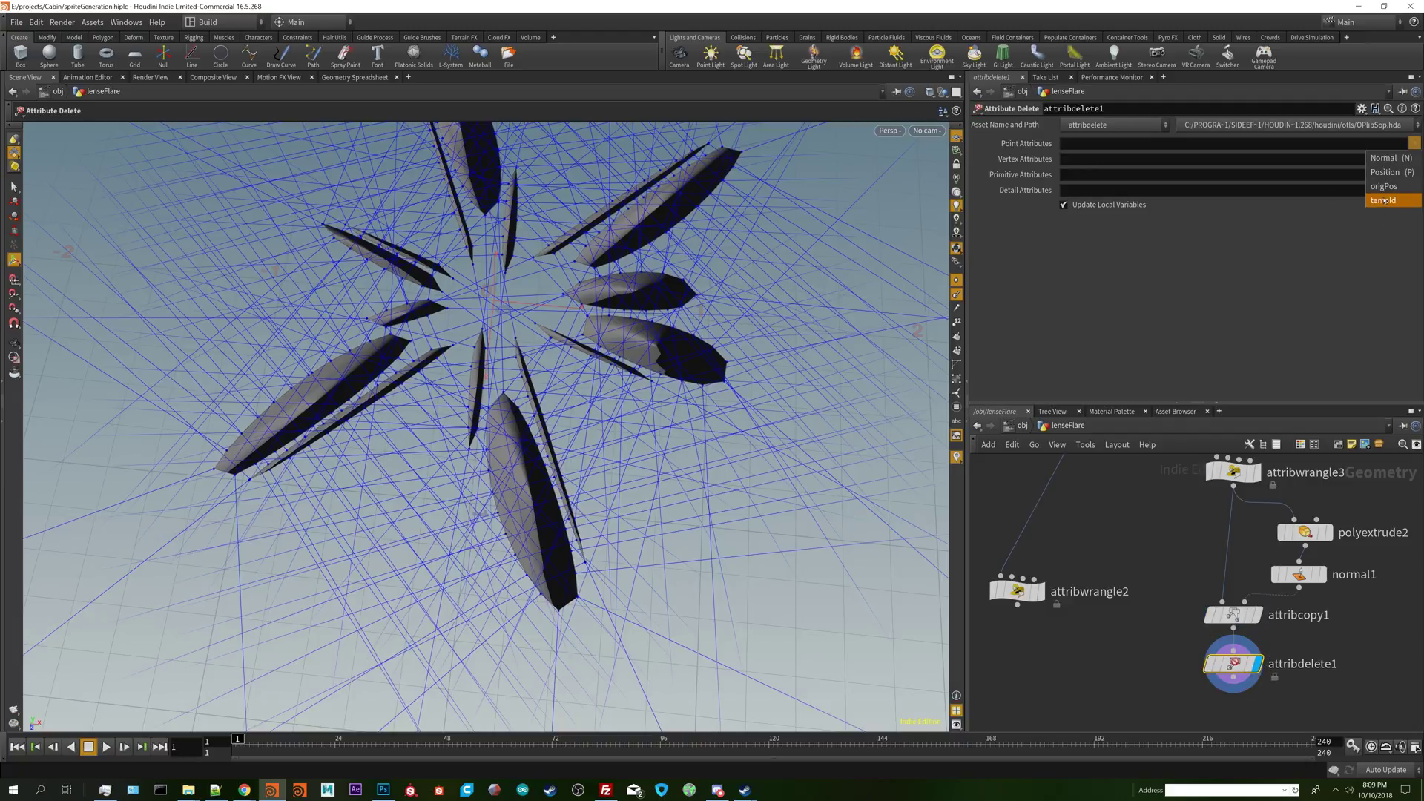
pyautogui.click(1382, 203)
# - Add an output1 node below attribdelete1 and display its result
pyautogui.moveTo(1314, 711); pyautogui.dragTo(1332, 651, button='middle')
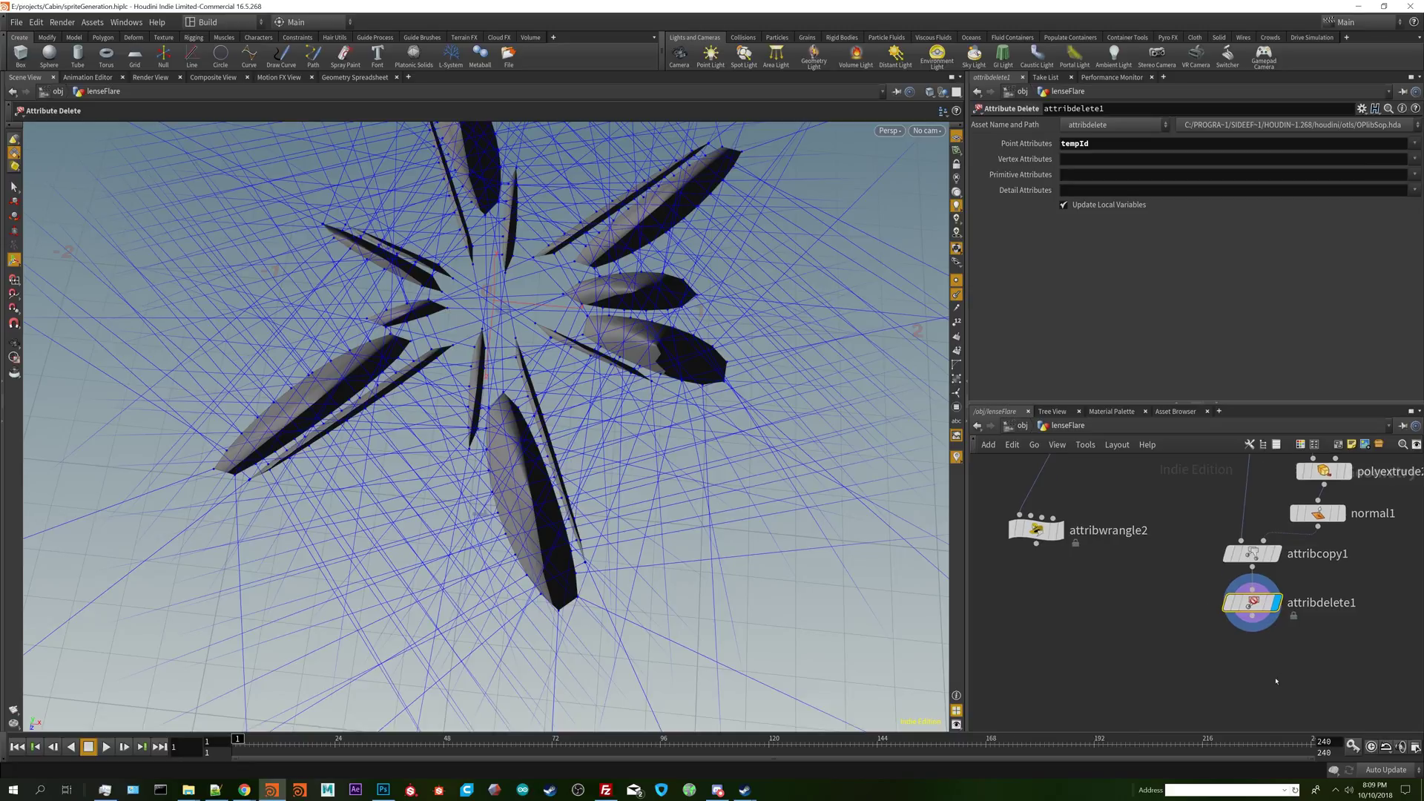
pyautogui.press('Tab')
pyautogui.write('ou')
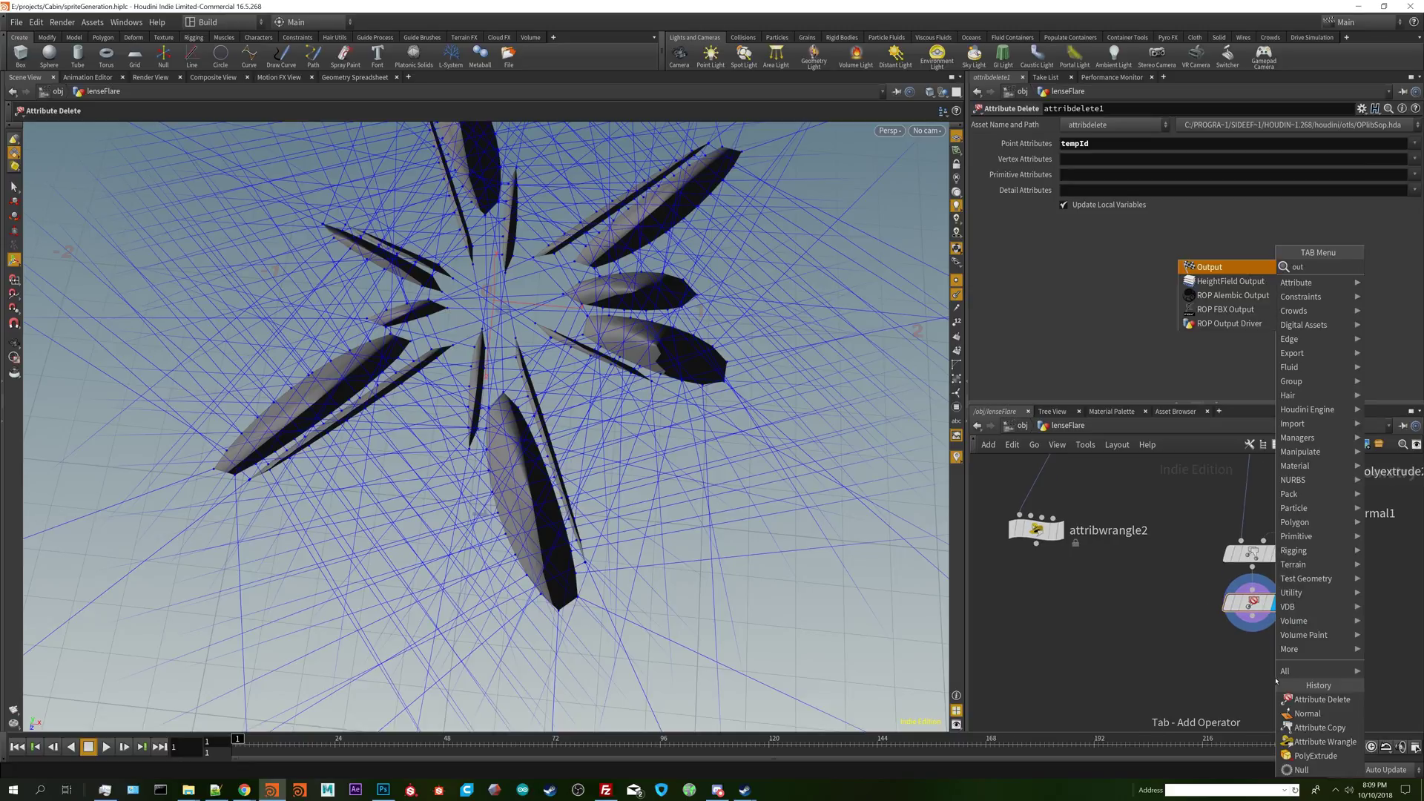
pyautogui.press('Return')
pyautogui.click(1252, 671)
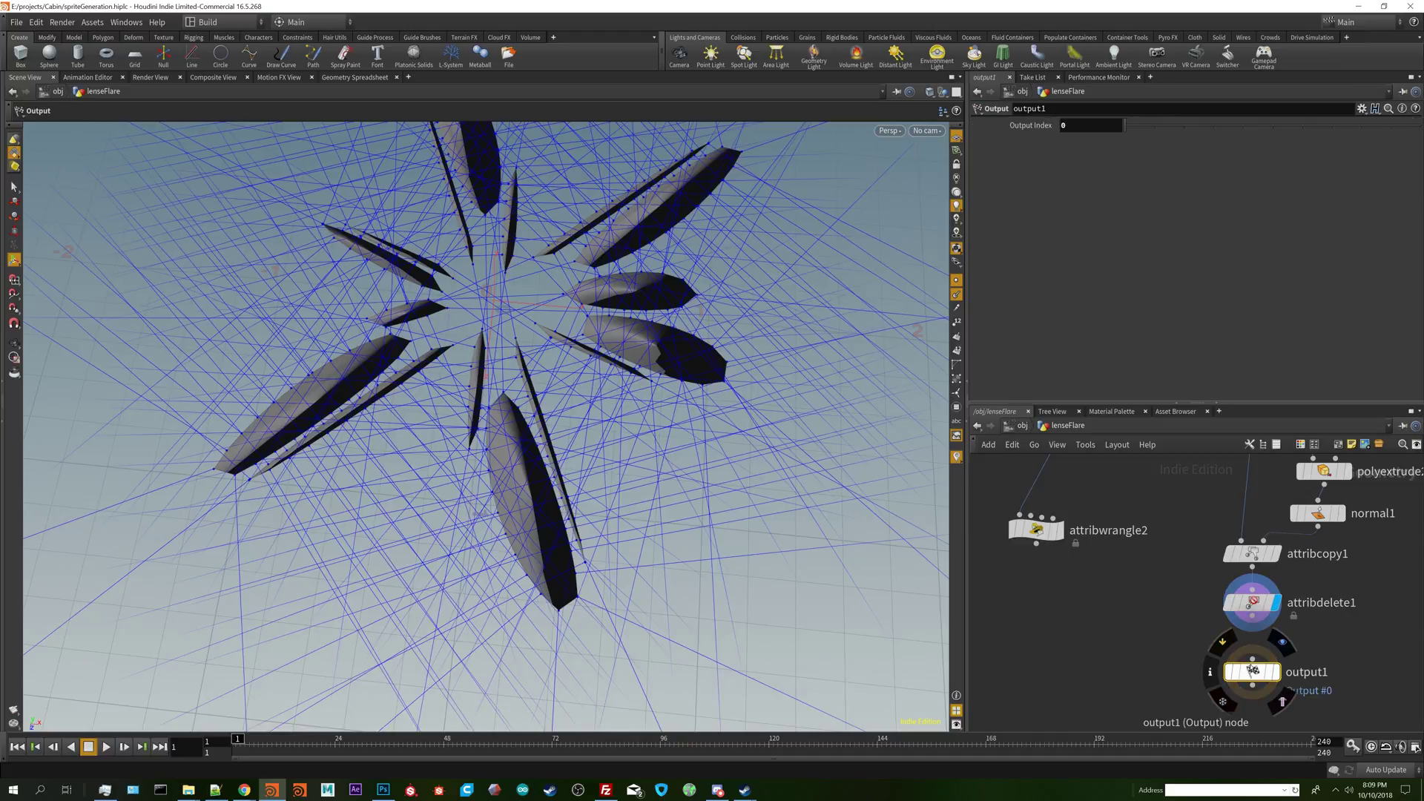
pyautogui.click(1275, 673)
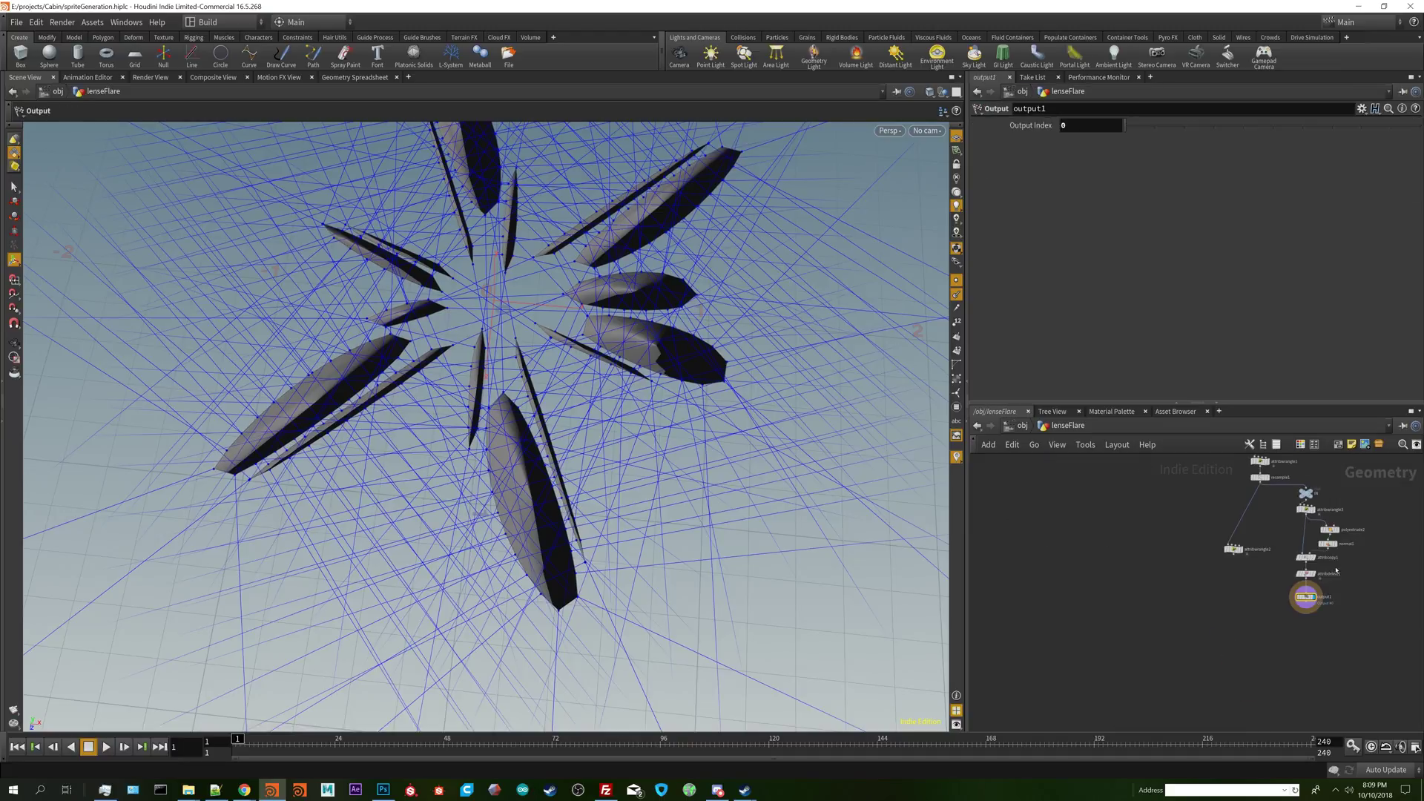
# - Box-select the node chain from IN to output1 and collapse it into a subnet
pyautogui.scroll(3, 1337, 570)
pyautogui.moveTo(1295, 697); pyautogui.dragTo(1190, 492)
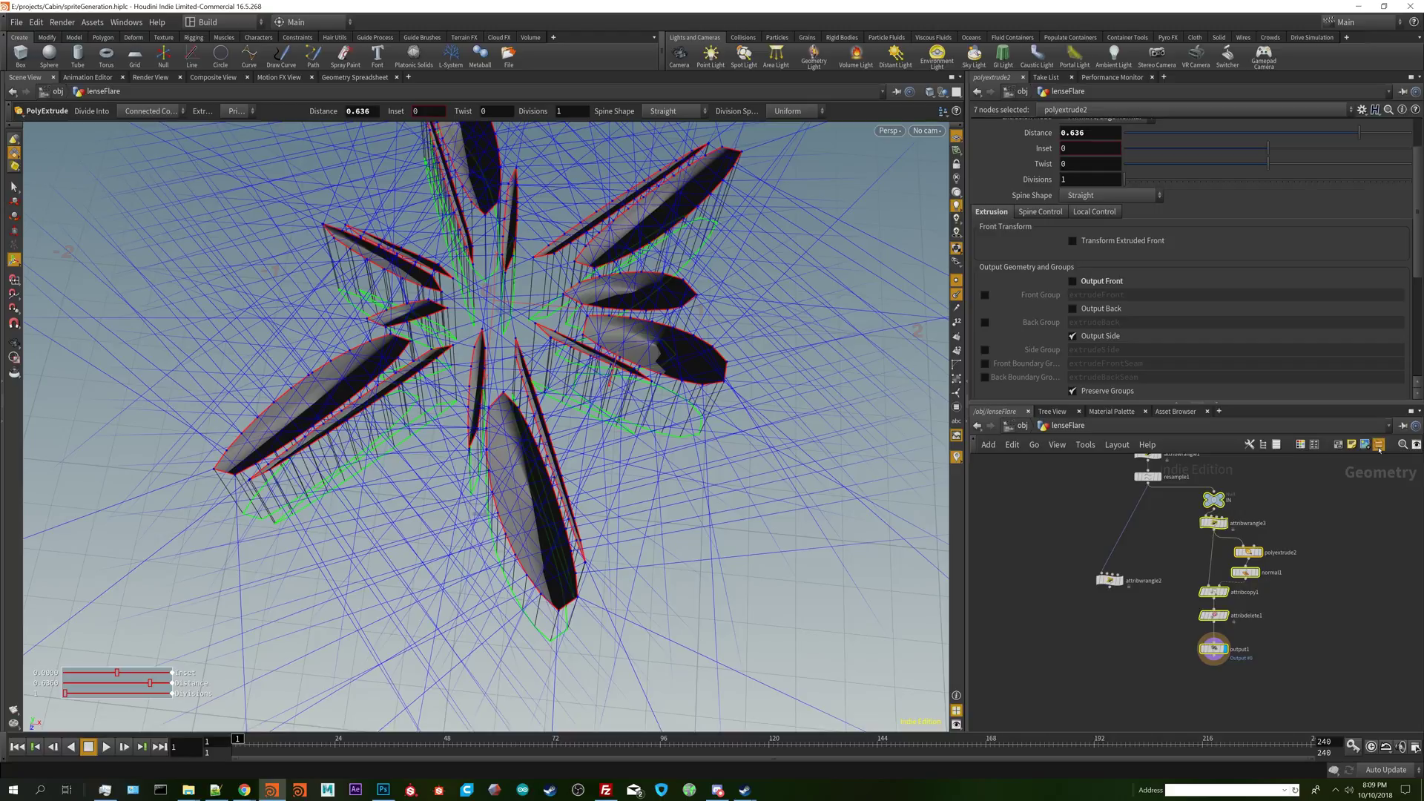
pyautogui.click(1378, 449)
# - Create a digital asset from subnet1 with operator name pl_generatePlaneNormals
pyautogui.press('h')
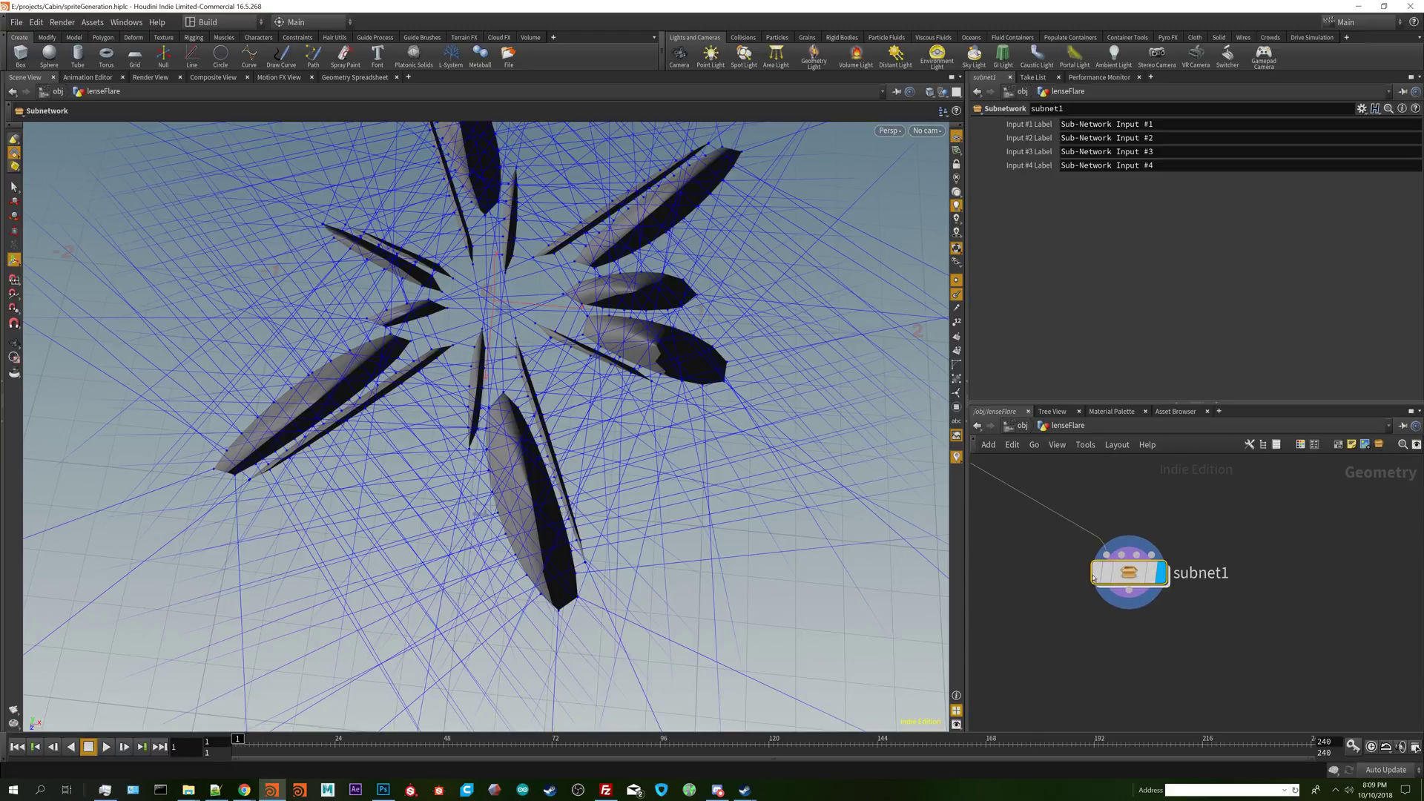
pyautogui.rightClick(1127, 580)
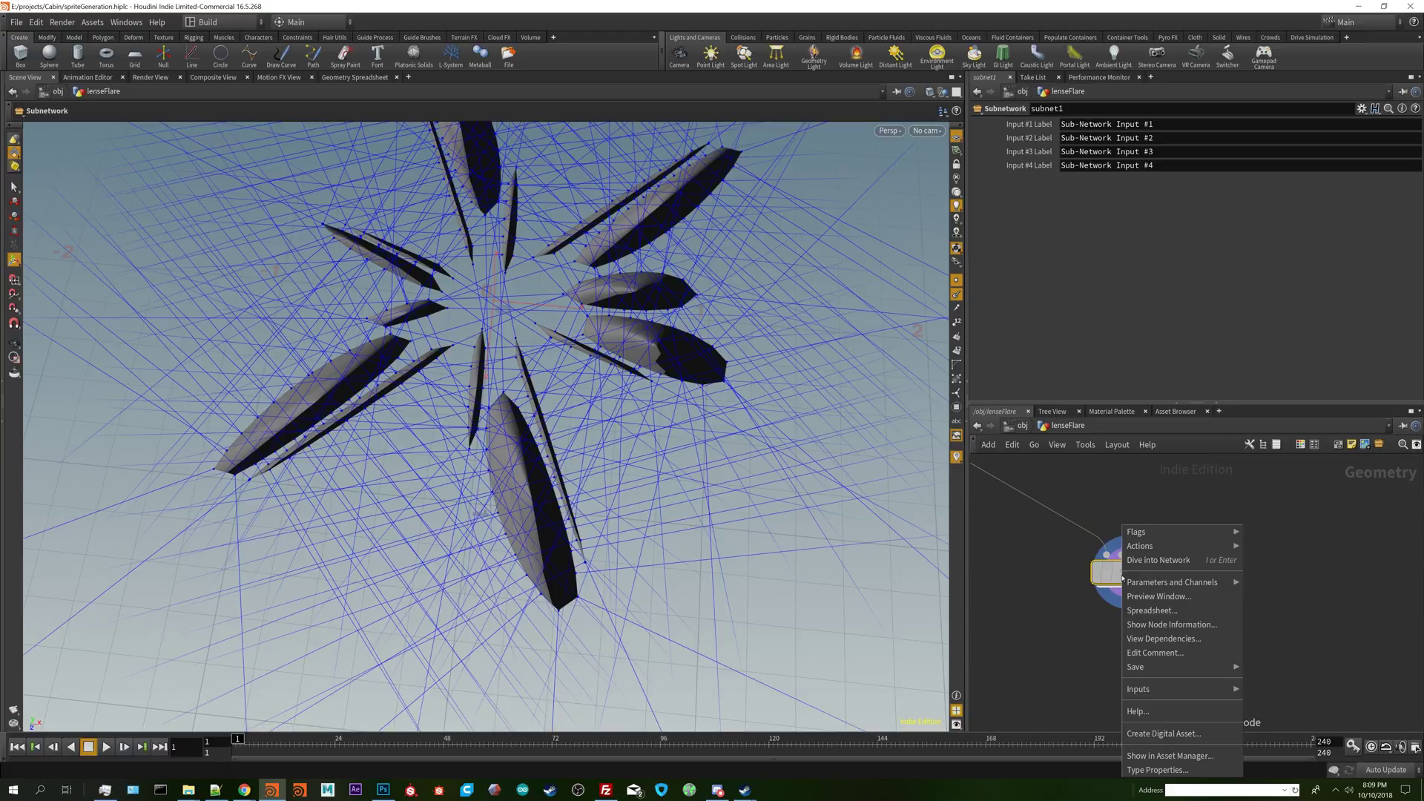
pyautogui.click(1191, 733)
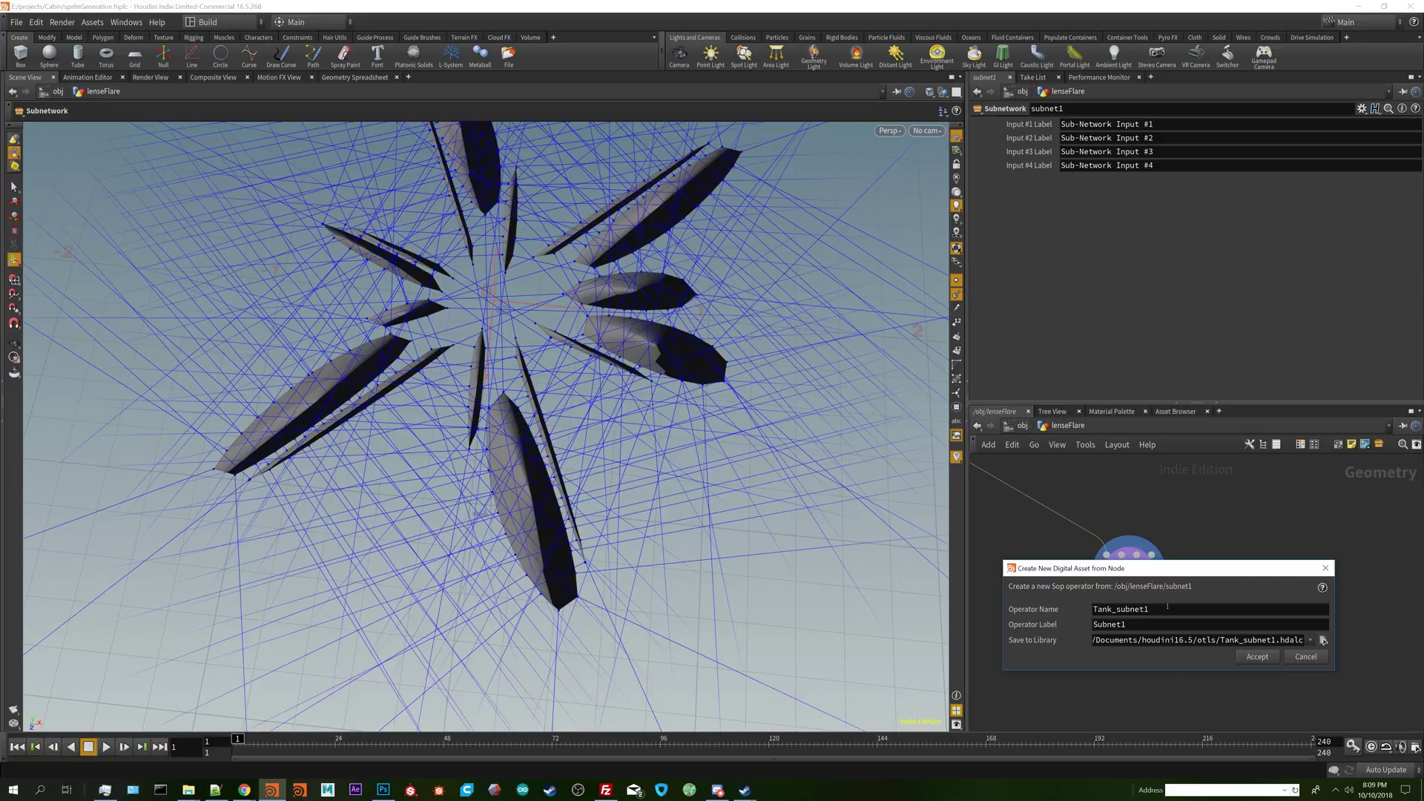
pyautogui.doubleClick(1166, 607)
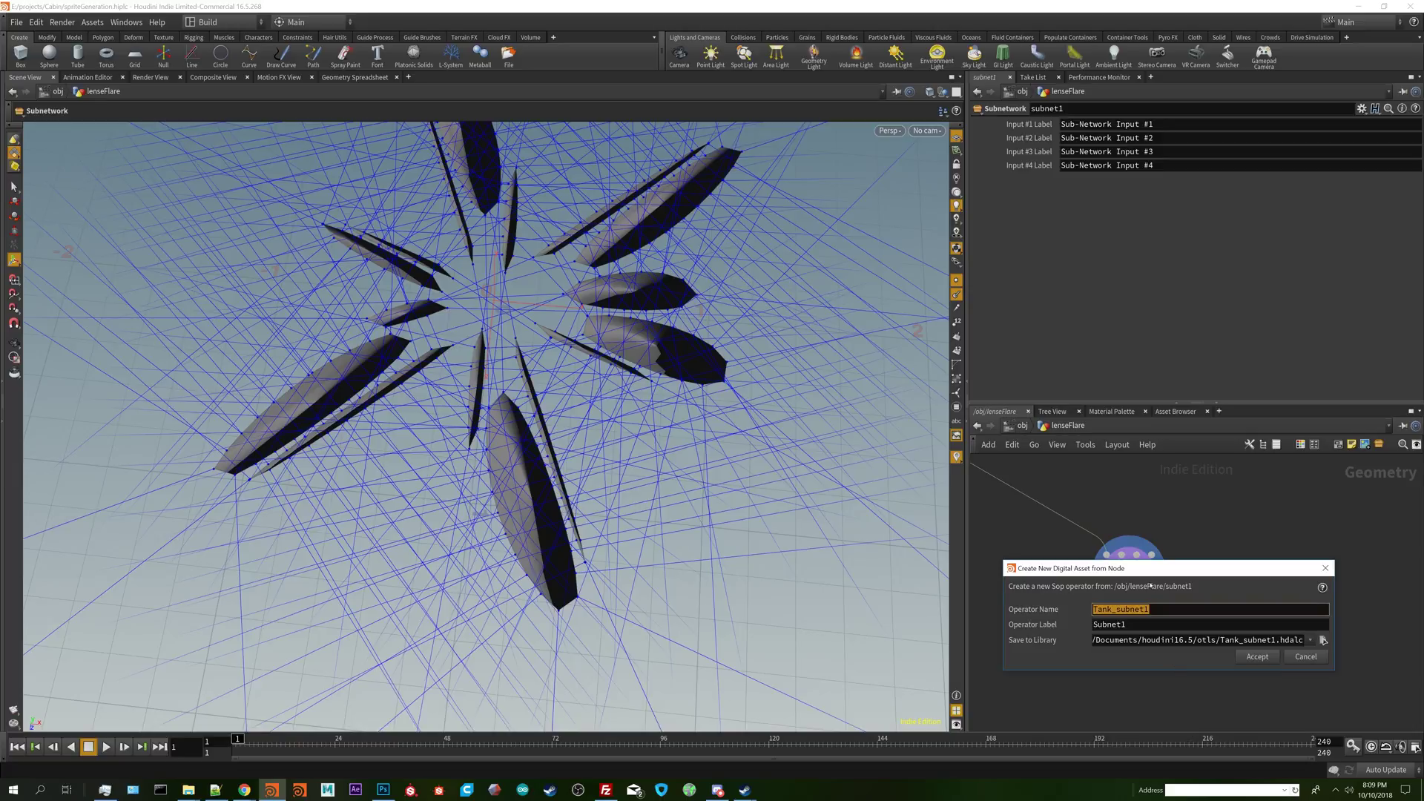
pyautogui.write('pl_')
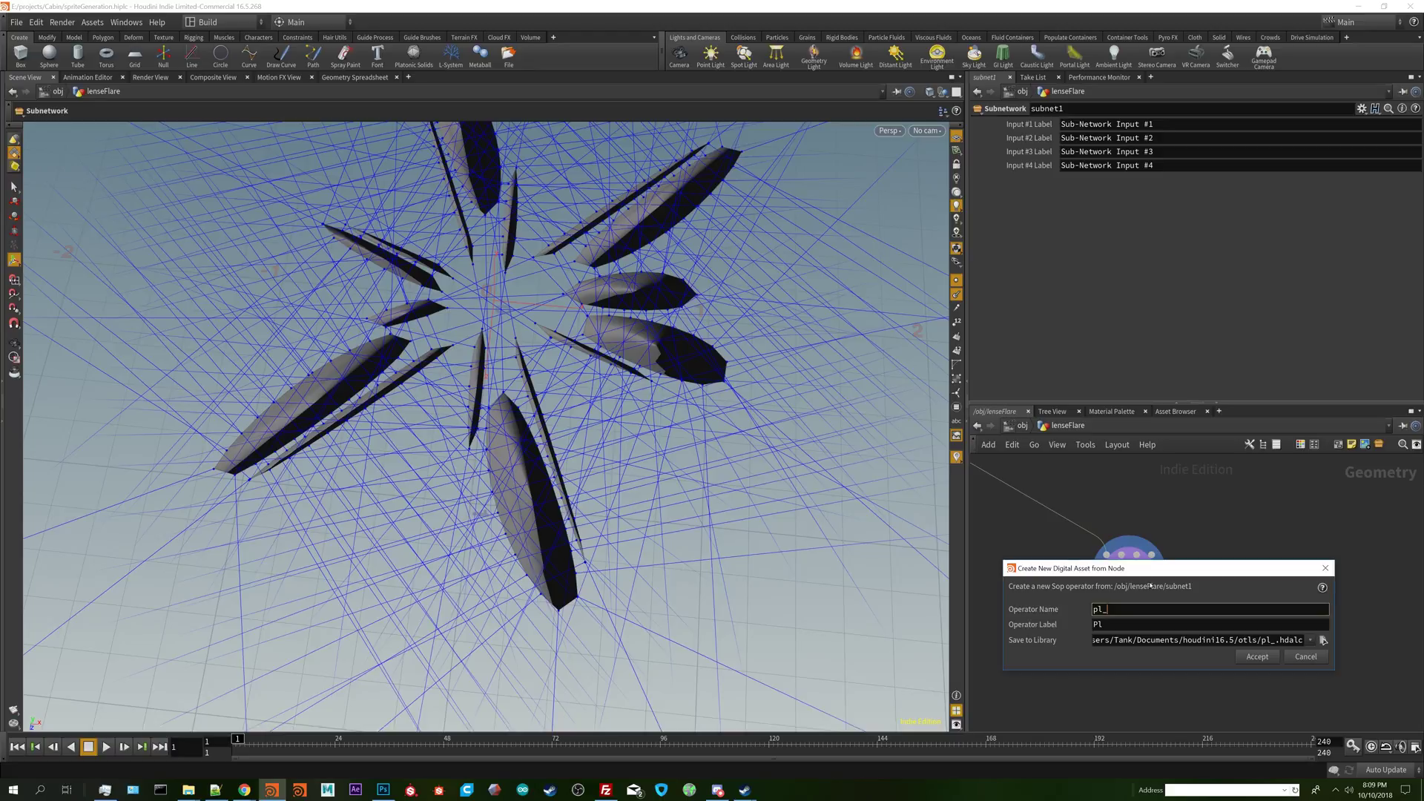
pyautogui.write('generateNorm')
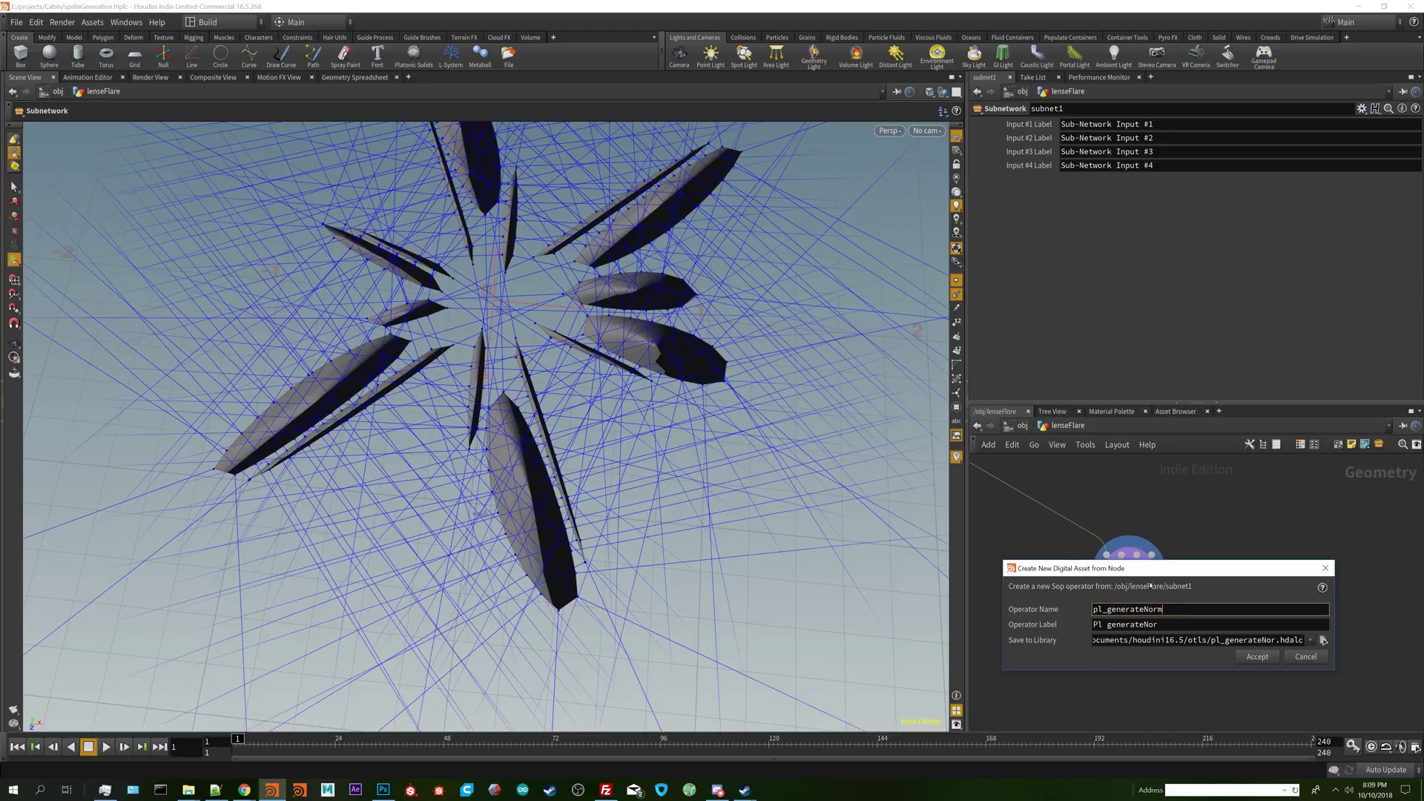
pyautogui.press('BackSpace')
pyautogui.press('BackSpace')
pyautogui.press('BackSpace')
pyautogui.press('BackSpace')
pyautogui.write('PlaneN')
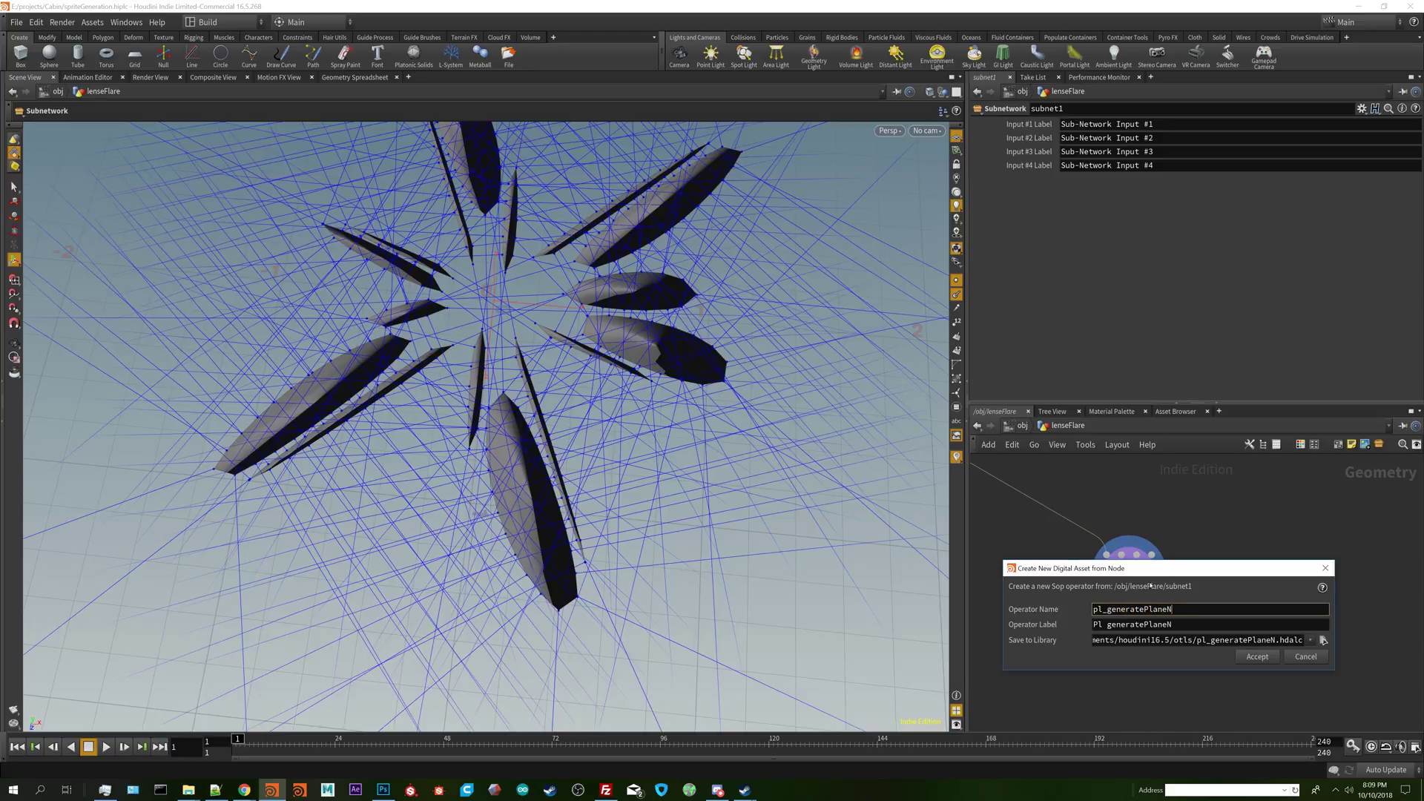
pyautogui.write('ormals')
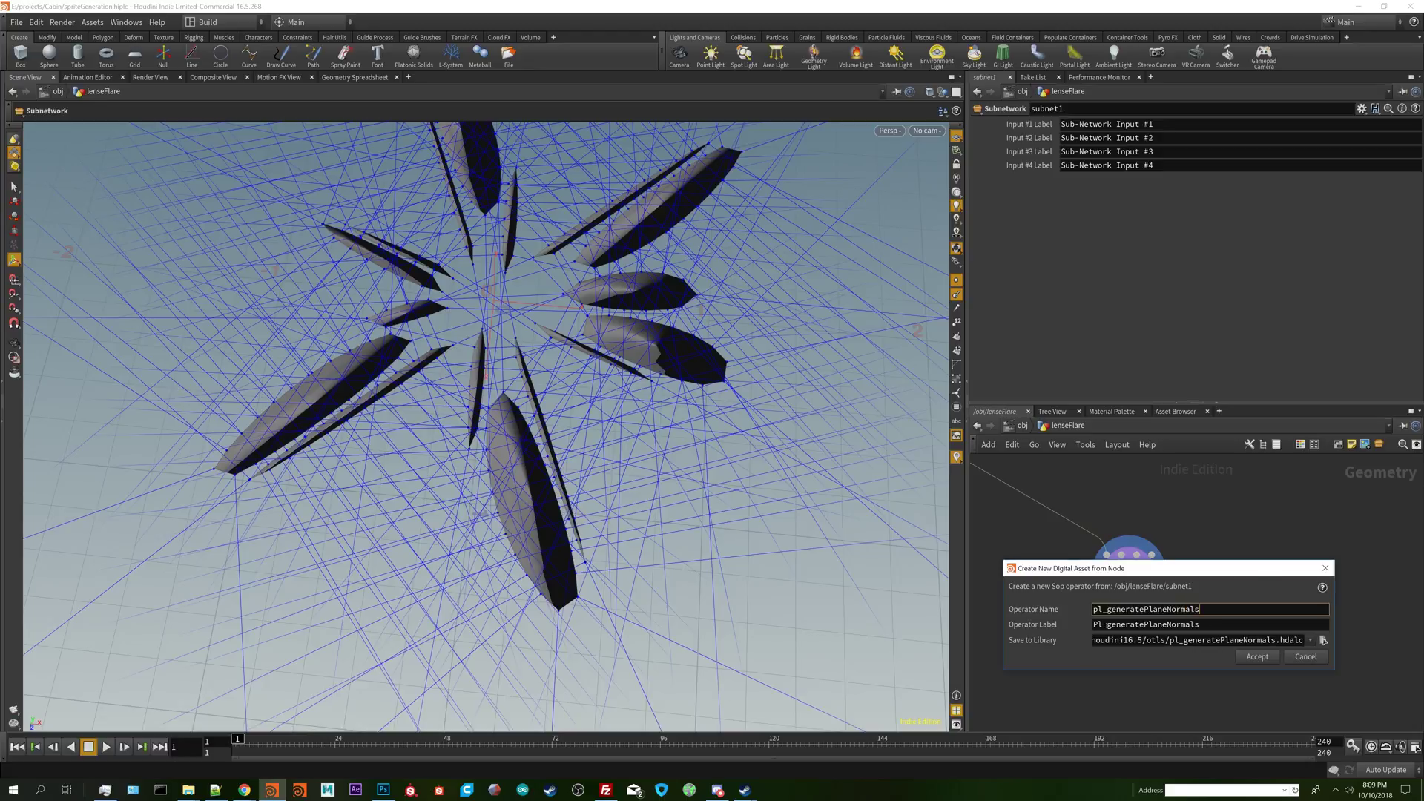
# - Correct the label to 'Pl Generate Plane Normals', accept, and confirm the name warning
pyautogui.click(1108, 625)
pyautogui.press('BackSpace')
pyautogui.write('G')
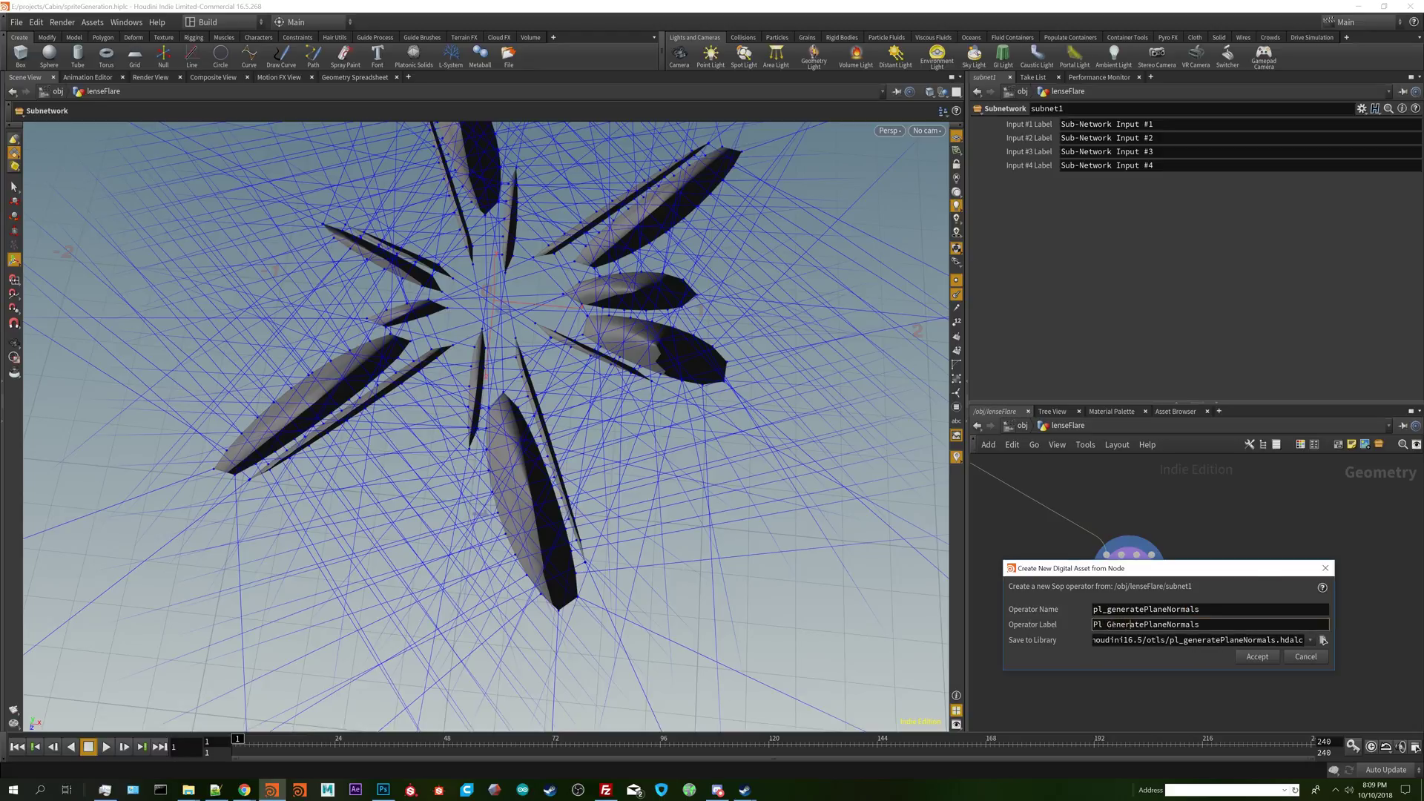
pyautogui.click(1149, 624)
pyautogui.click(1267, 657)
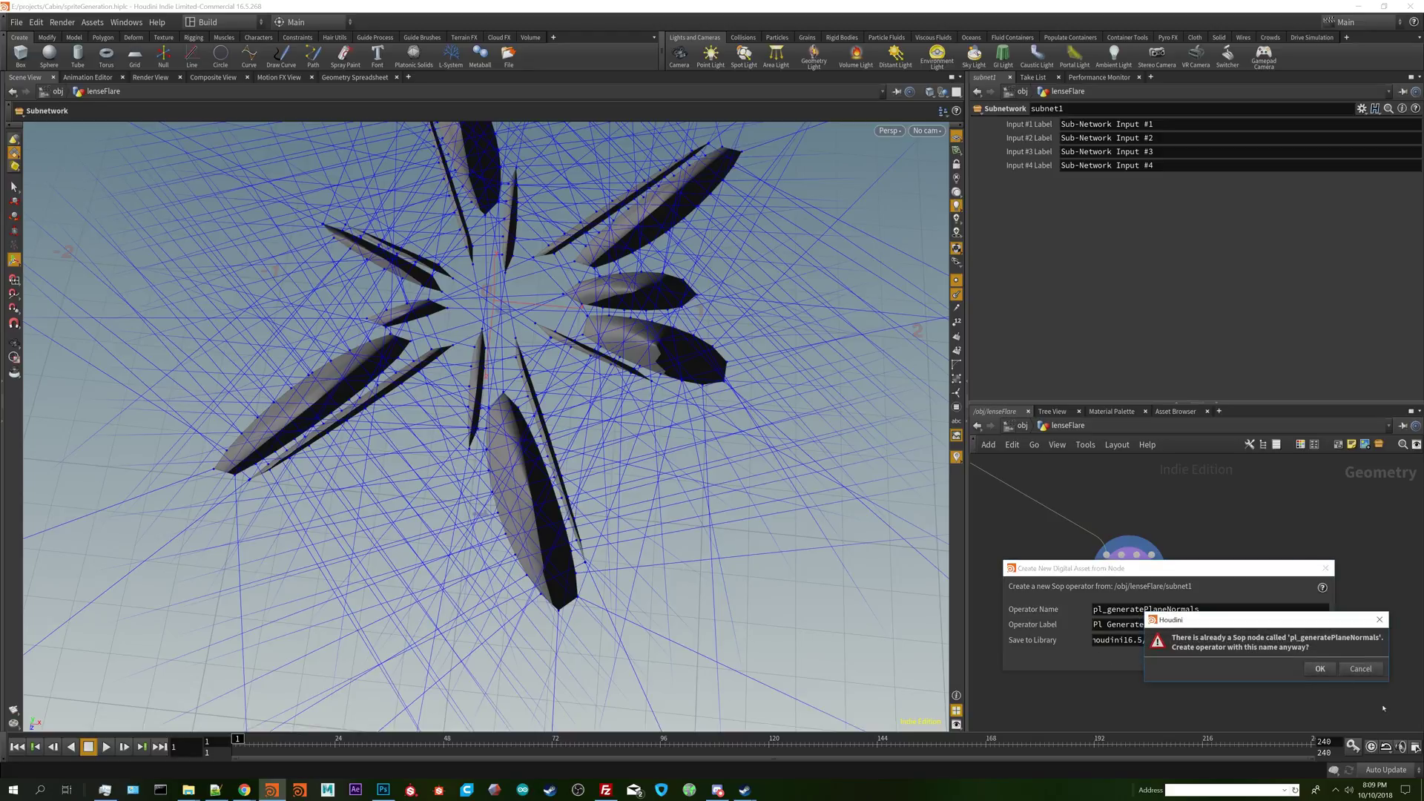
pyautogui.click(1319, 671)
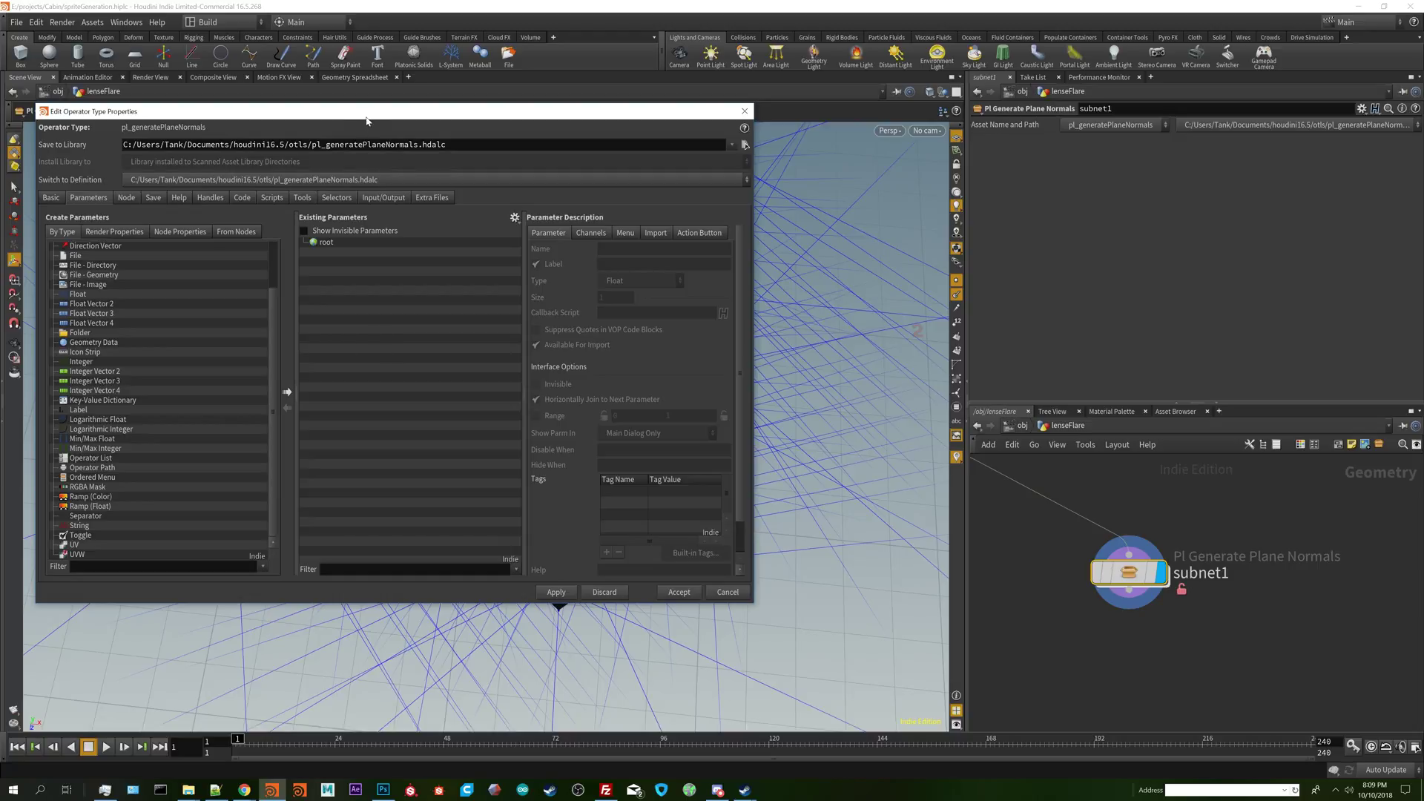
# - Add two Toggle parameters to the asset's root in the Parameters tab
pyautogui.moveTo(366, 120); pyautogui.dragTo(479, 104)
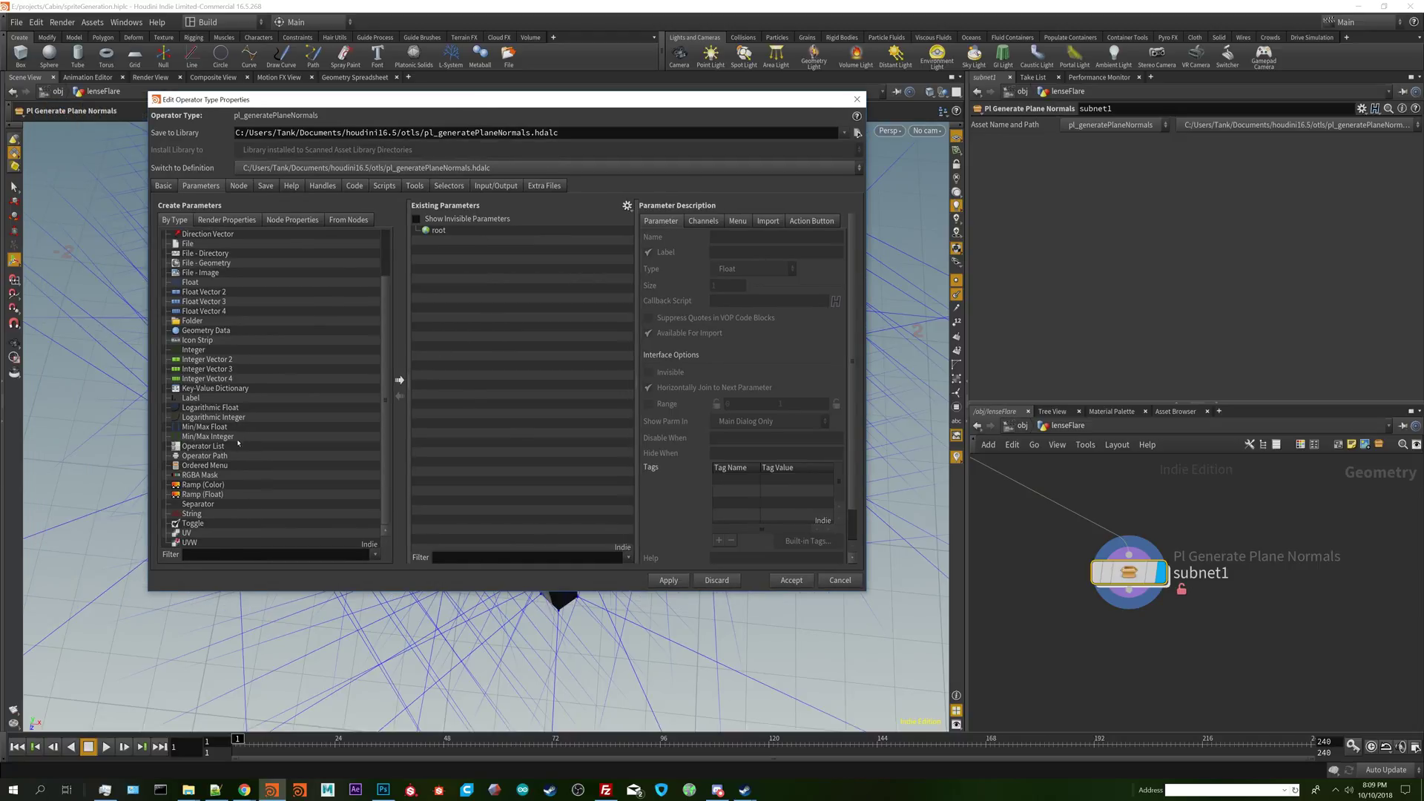
pyautogui.moveTo(207, 524); pyautogui.dragTo(443, 231)
pyautogui.doubleClick(757, 238)
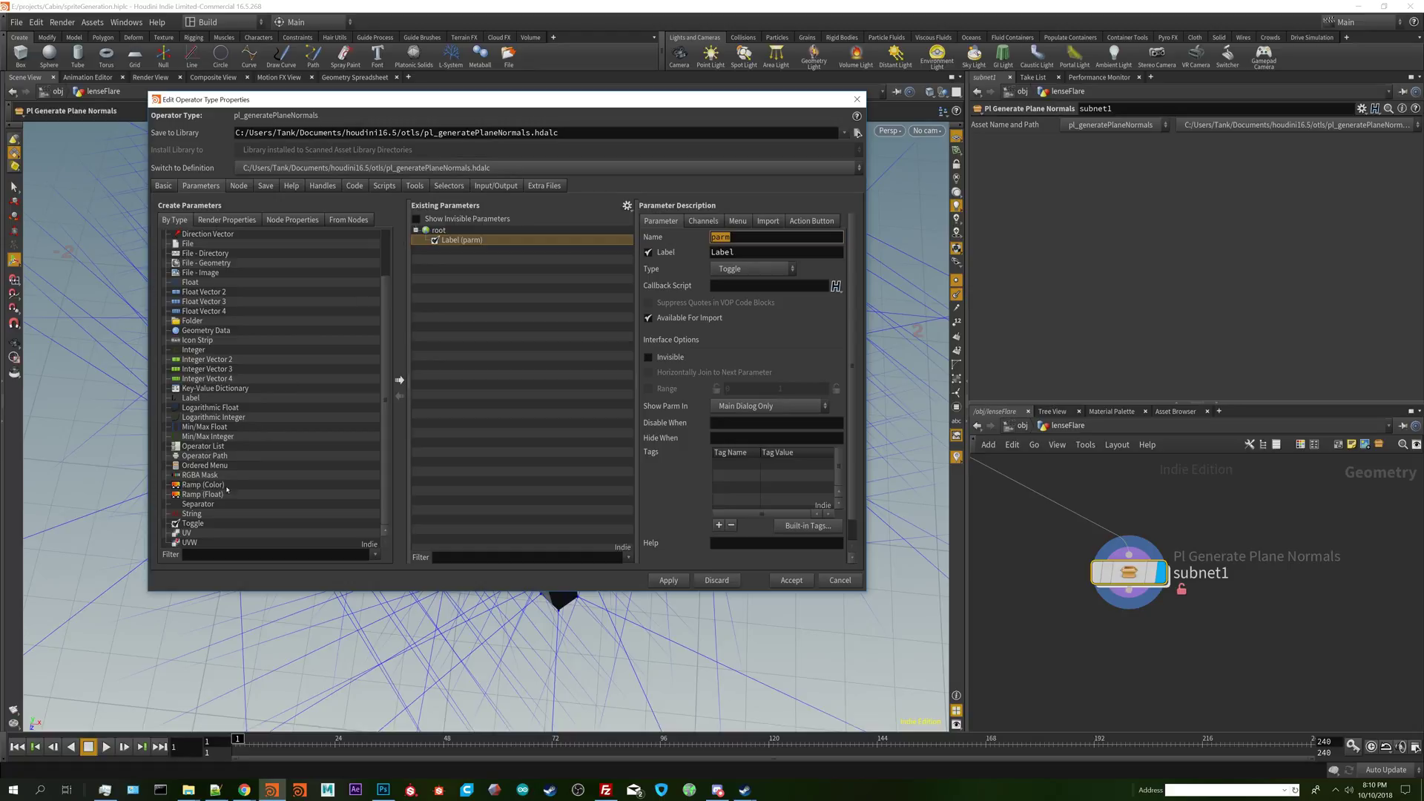
pyautogui.moveTo(192, 523); pyautogui.dragTo(494, 250)
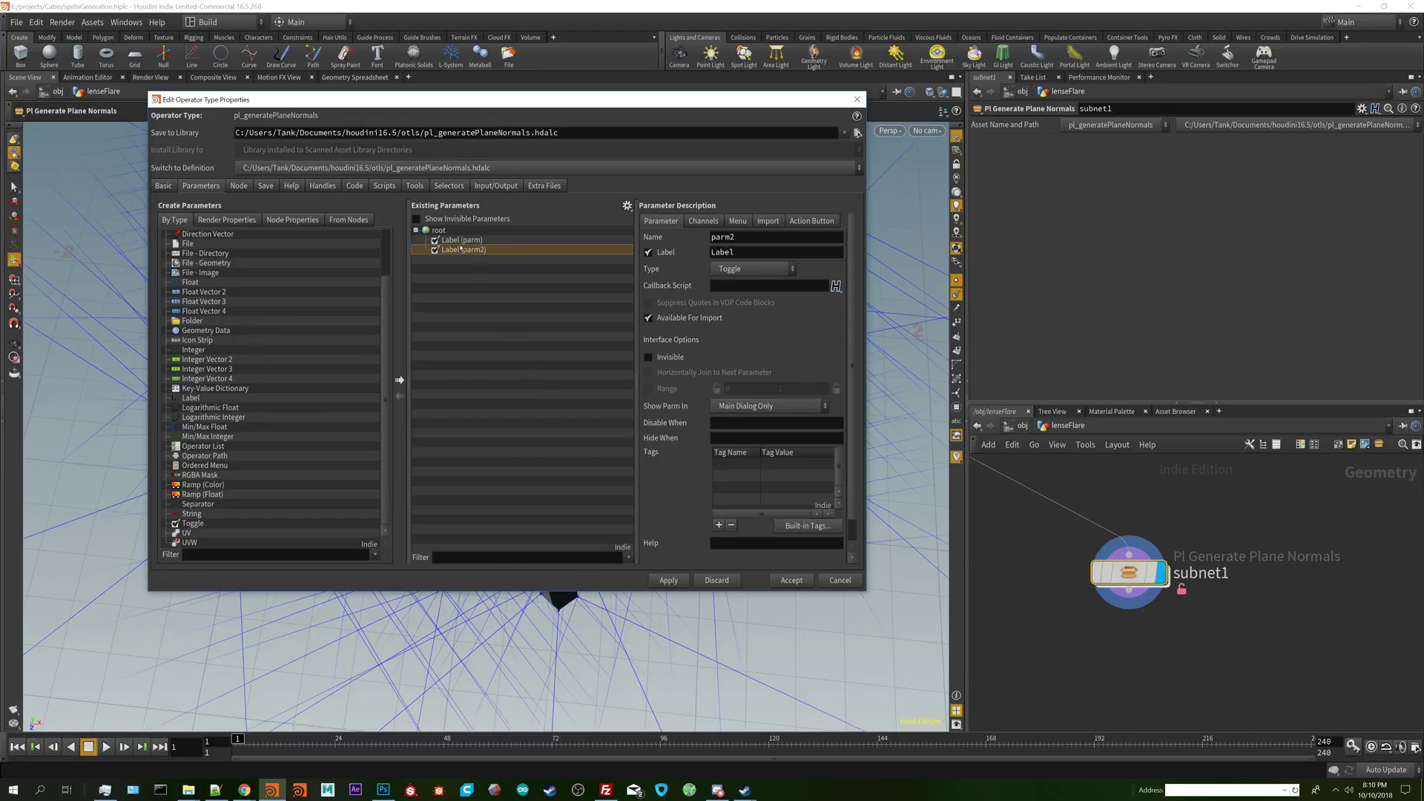
# - Label the first toggle 'Generate Tangent Normals' and name it fromTagent
pyautogui.click(464, 240)
pyautogui.doubleClick(739, 239)
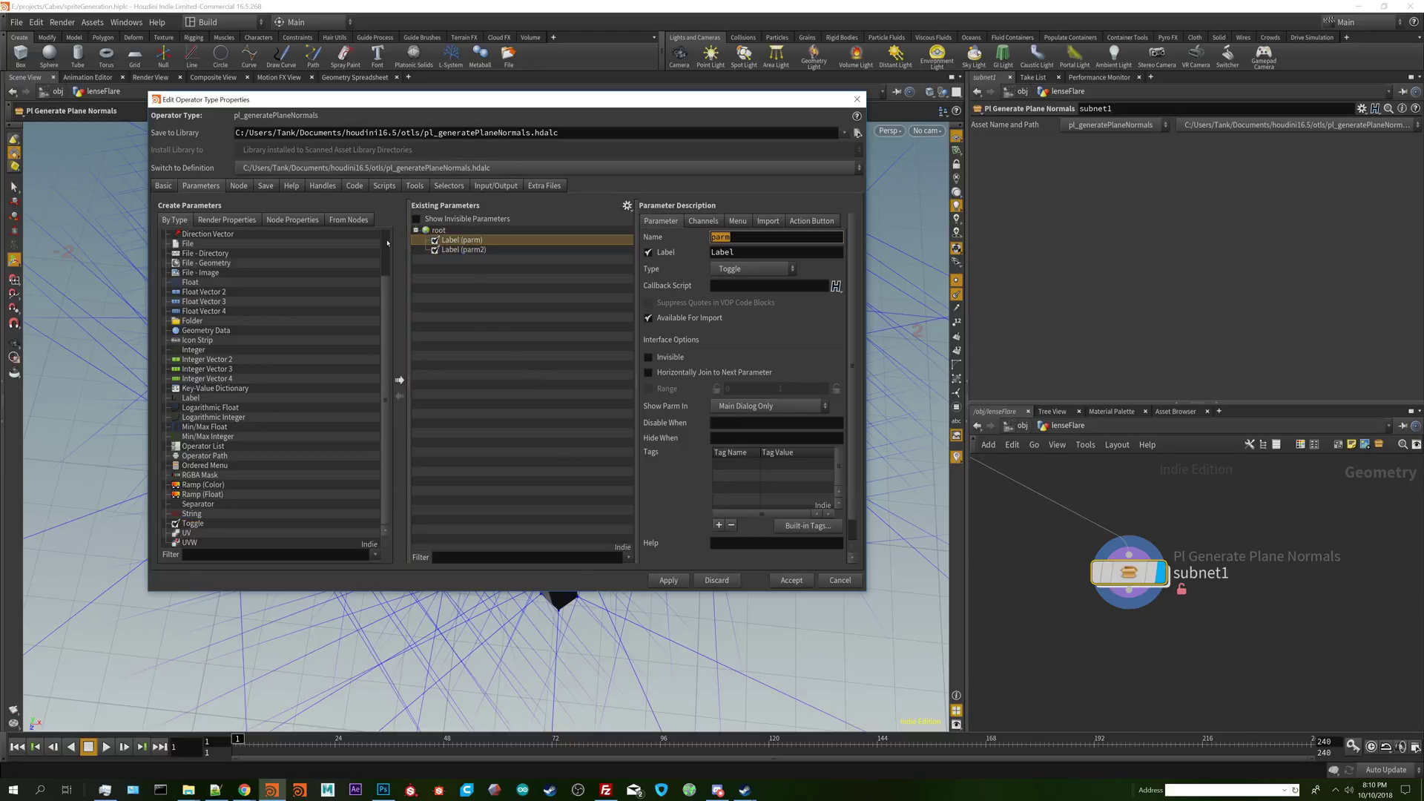
pyautogui.press('Tab')
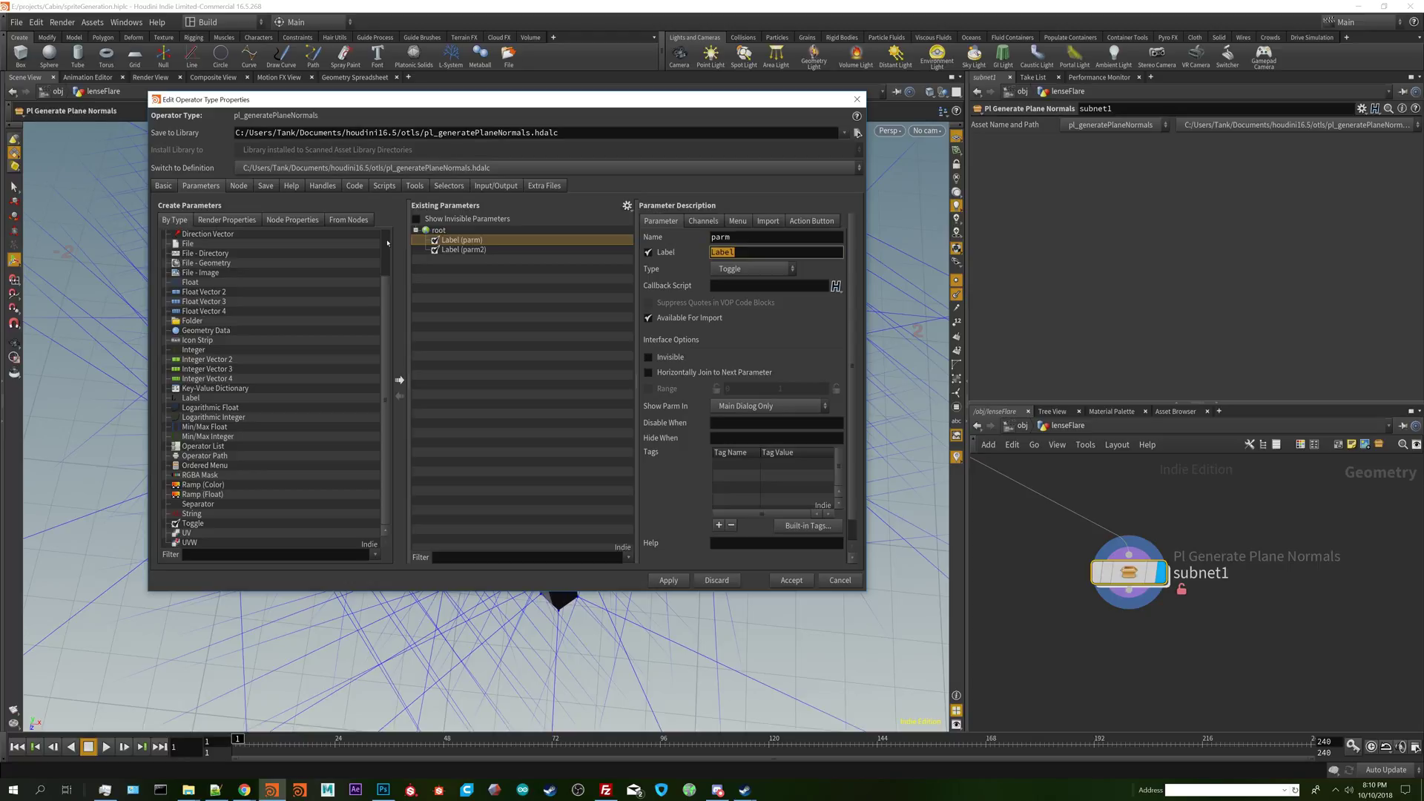
pyautogui.write('T')
pyautogui.press('BackSpace')
pyautogui.write('Generate Tangent Normals')
pyautogui.hotkey('shift', 'Tab')
pyautogui.write('from')
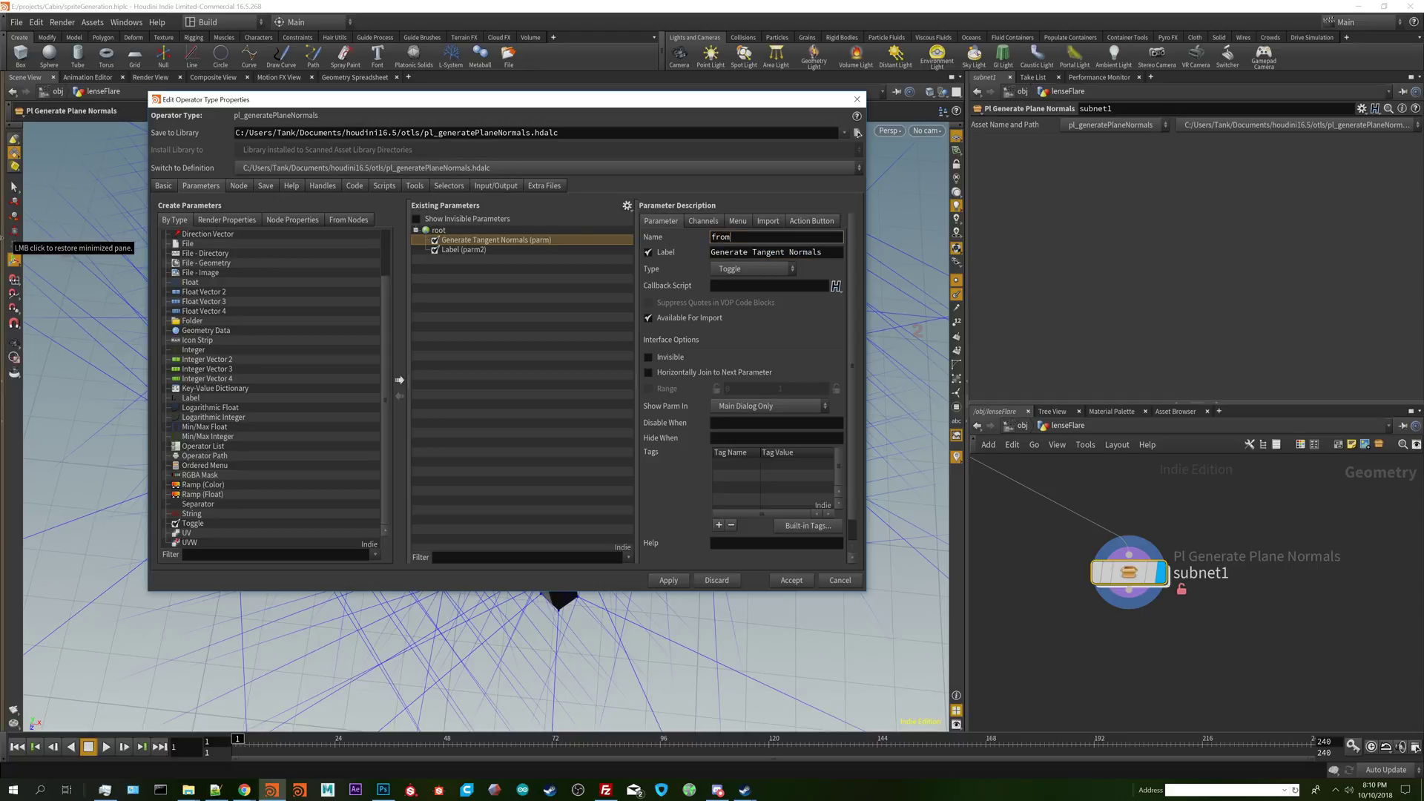
pyautogui.write('Tagent')
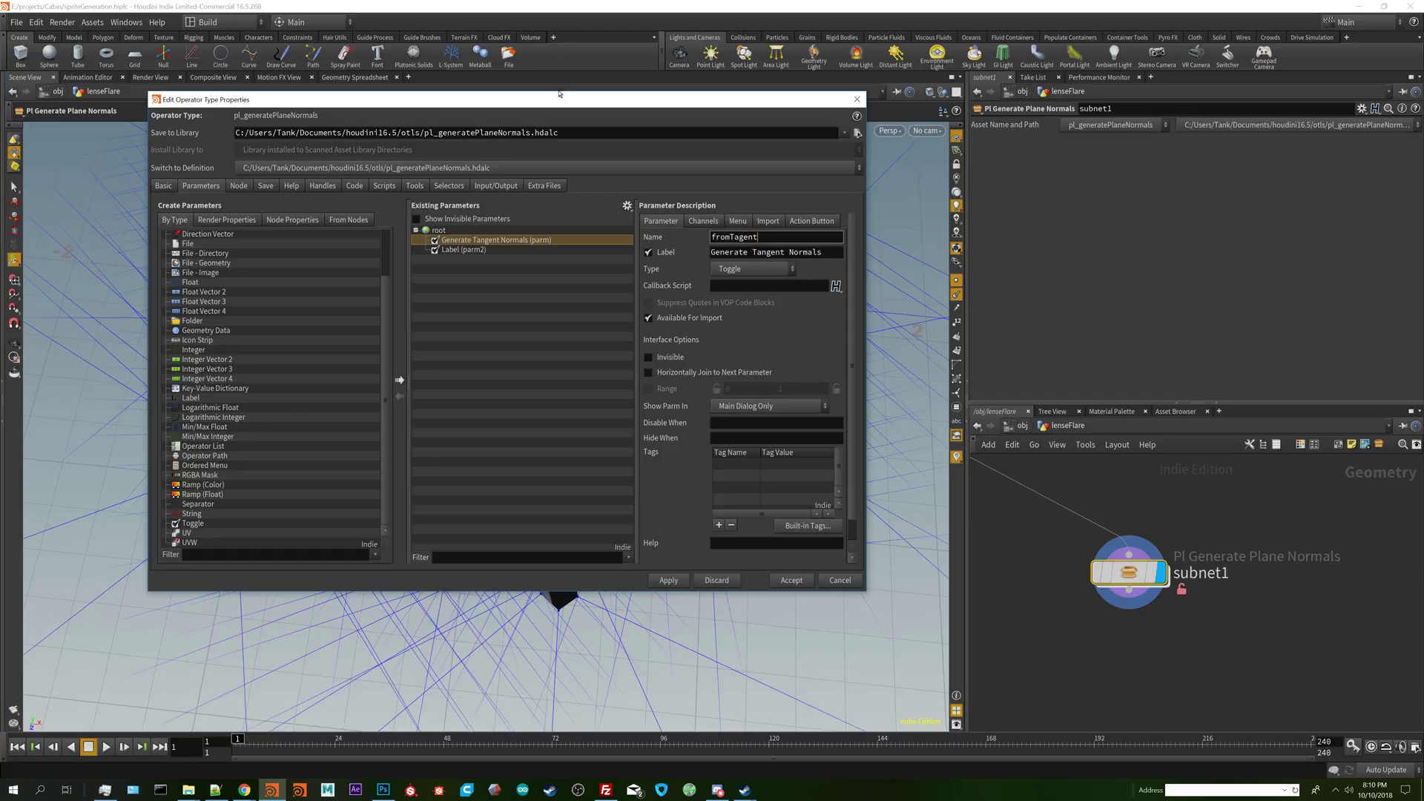
pyautogui.moveTo(565, 102); pyautogui.dragTo(1263, 13)
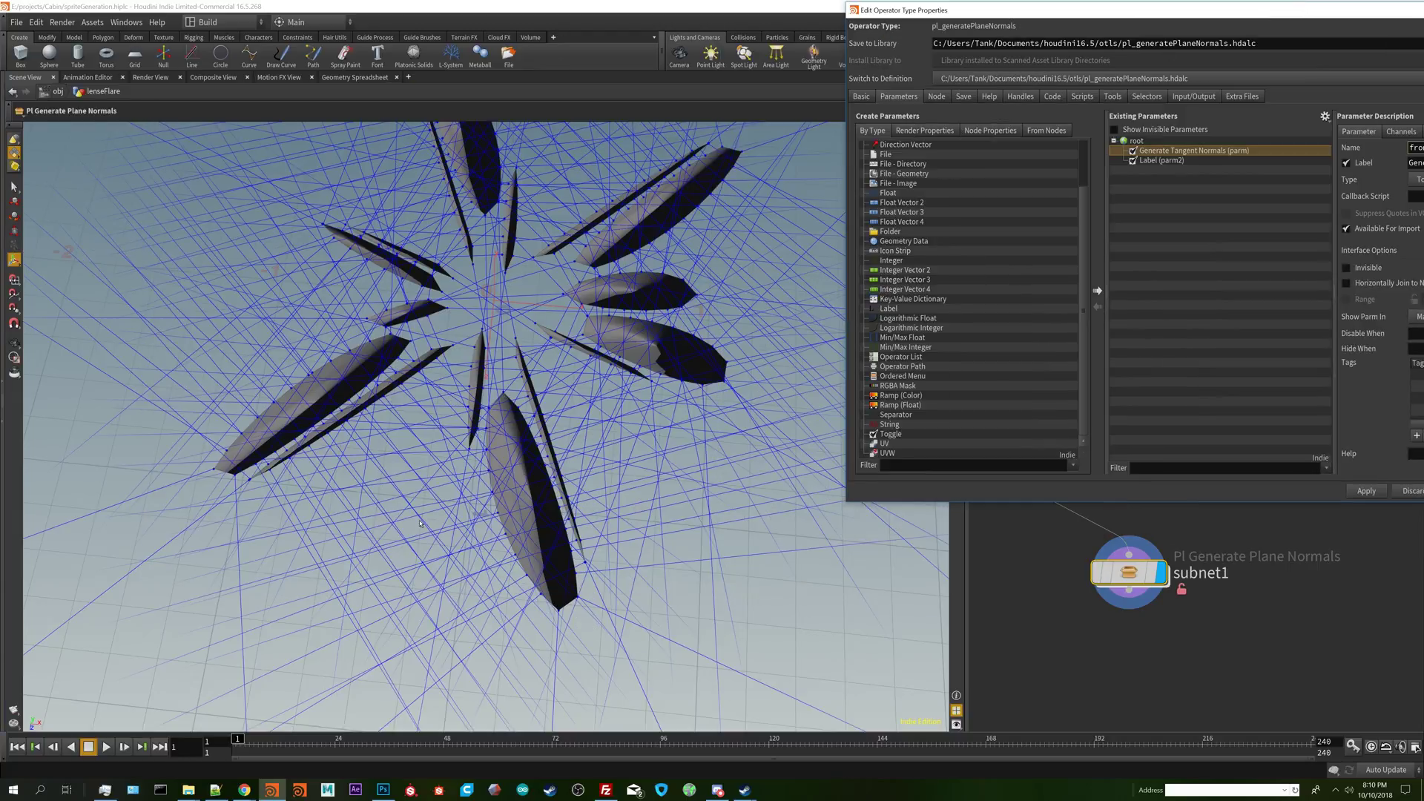
pyautogui.moveTo(1300, 10); pyautogui.dragTo(730, 43)
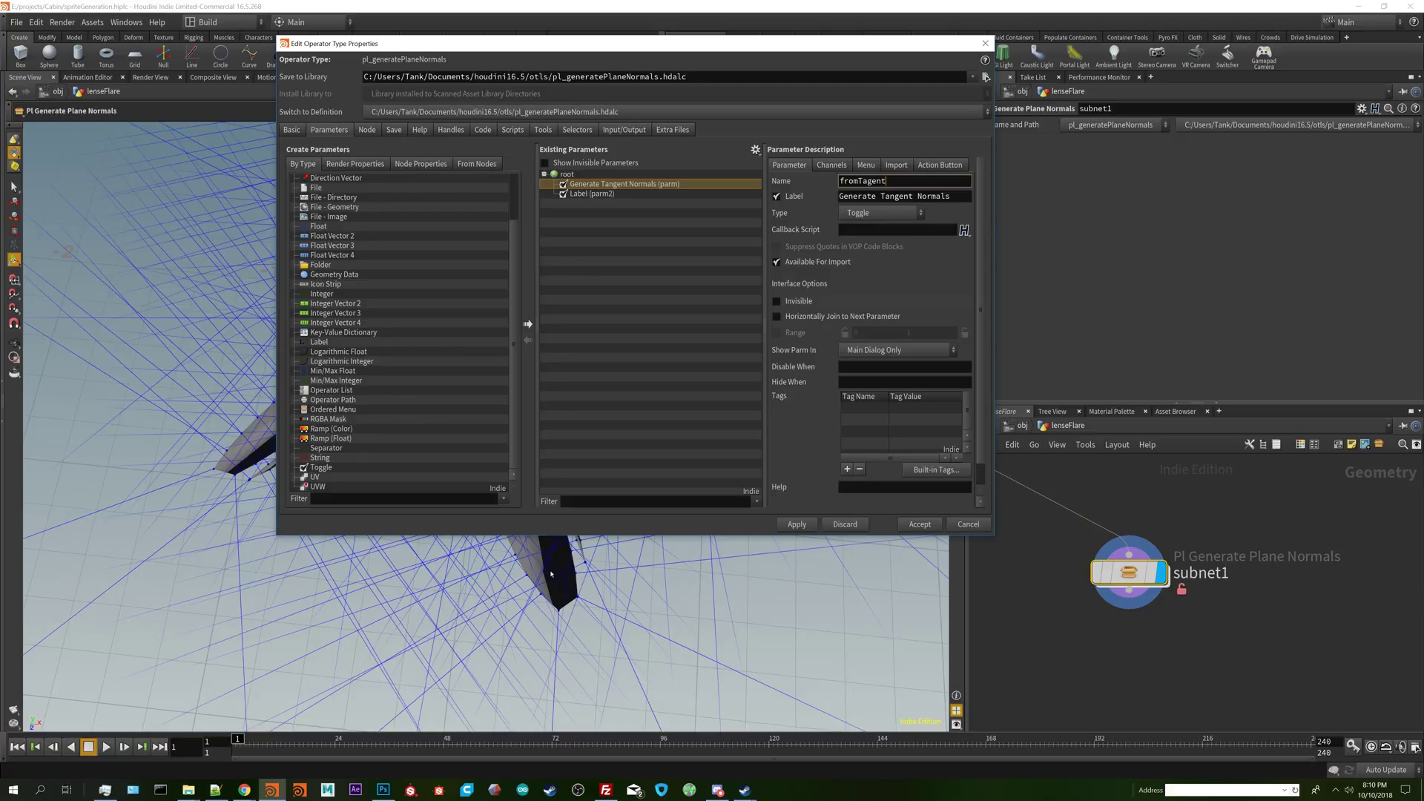
pyautogui.doubleClick(634, 183)
# - Name the second toggle flipNormals with label 'Flip Normals' and apply the changes
pyautogui.click(733, 194)
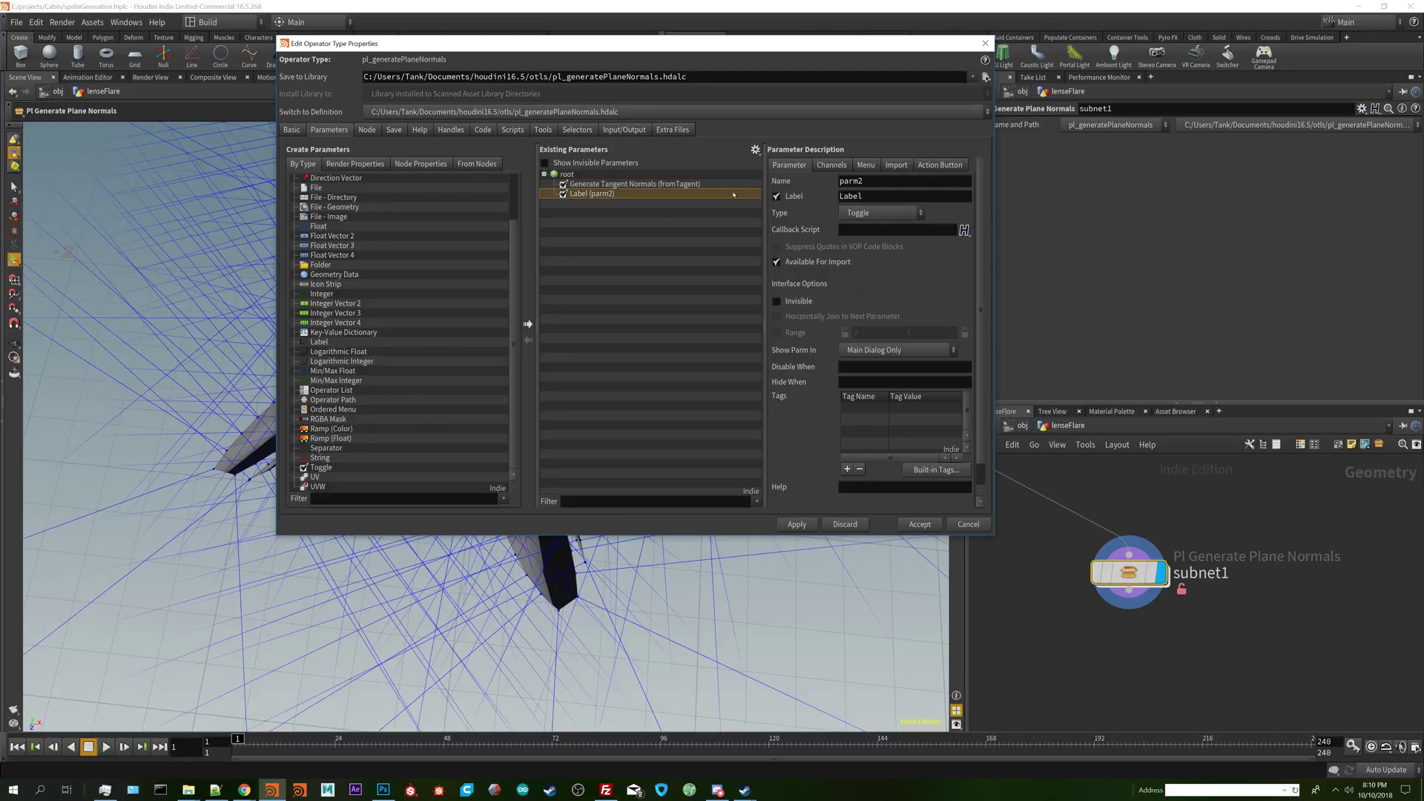
pyautogui.doubleClick(903, 184)
pyautogui.write('flipNormals')
pyautogui.press('Tab')
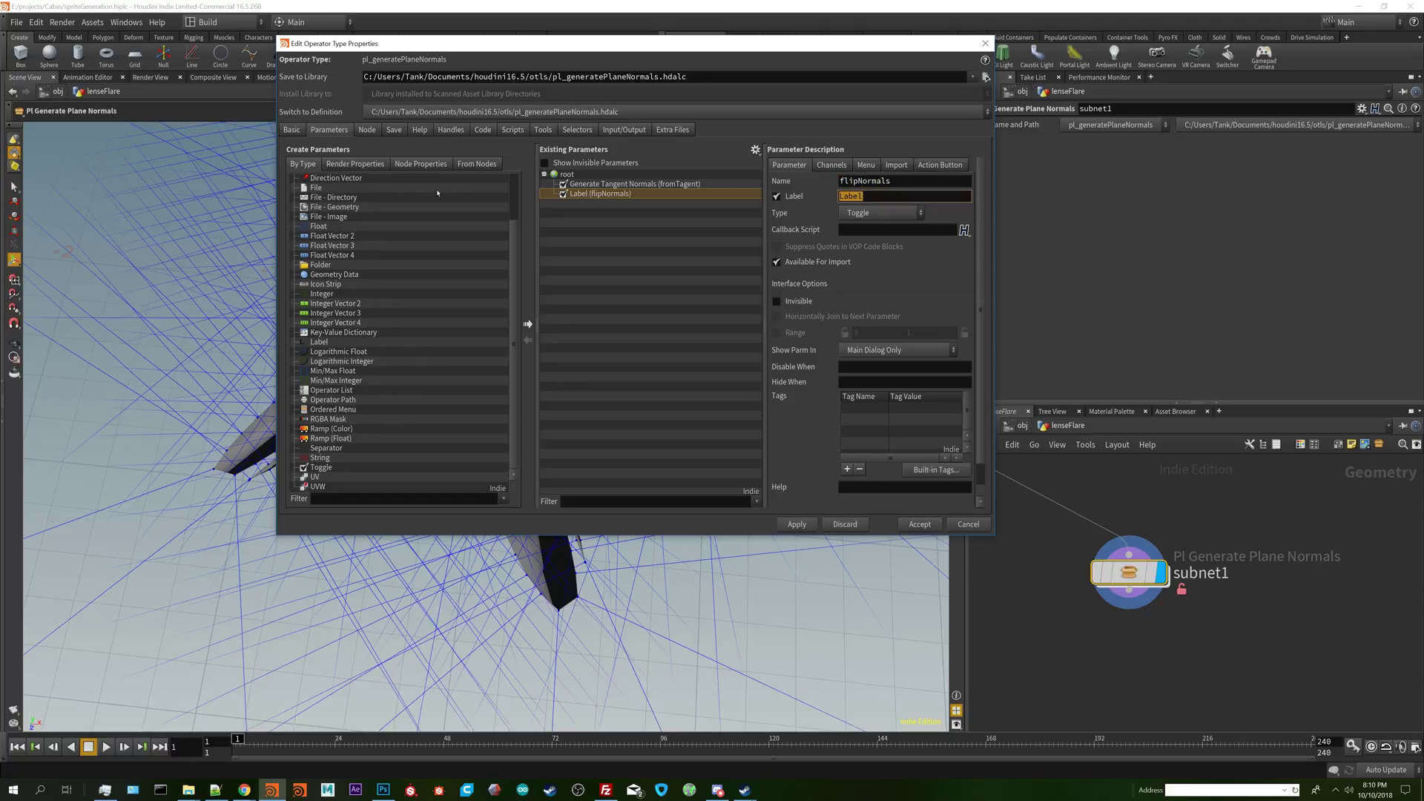
pyautogui.write('Flip Normals')
pyautogui.click(785, 529)
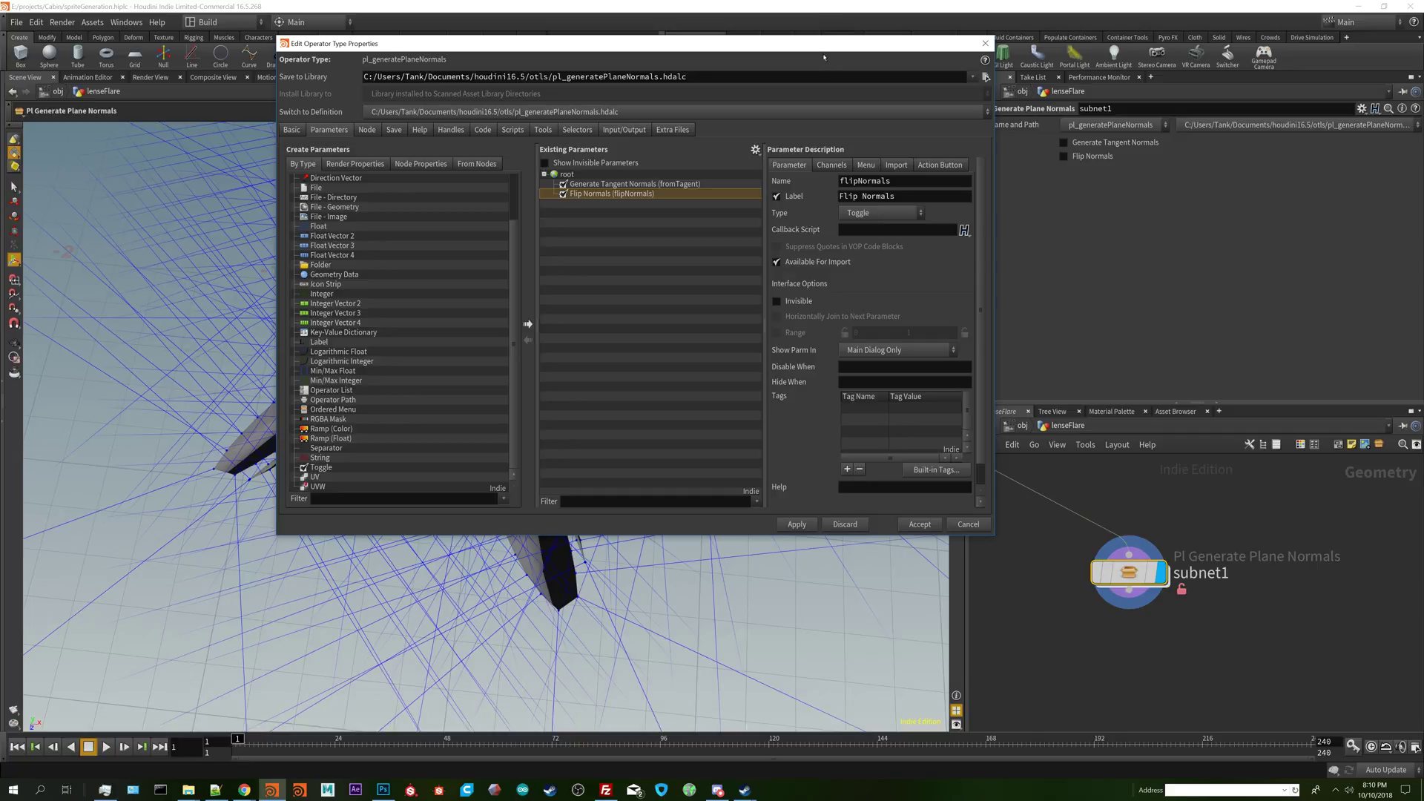
pyautogui.moveTo(822, 49); pyautogui.dragTo(917, 720)
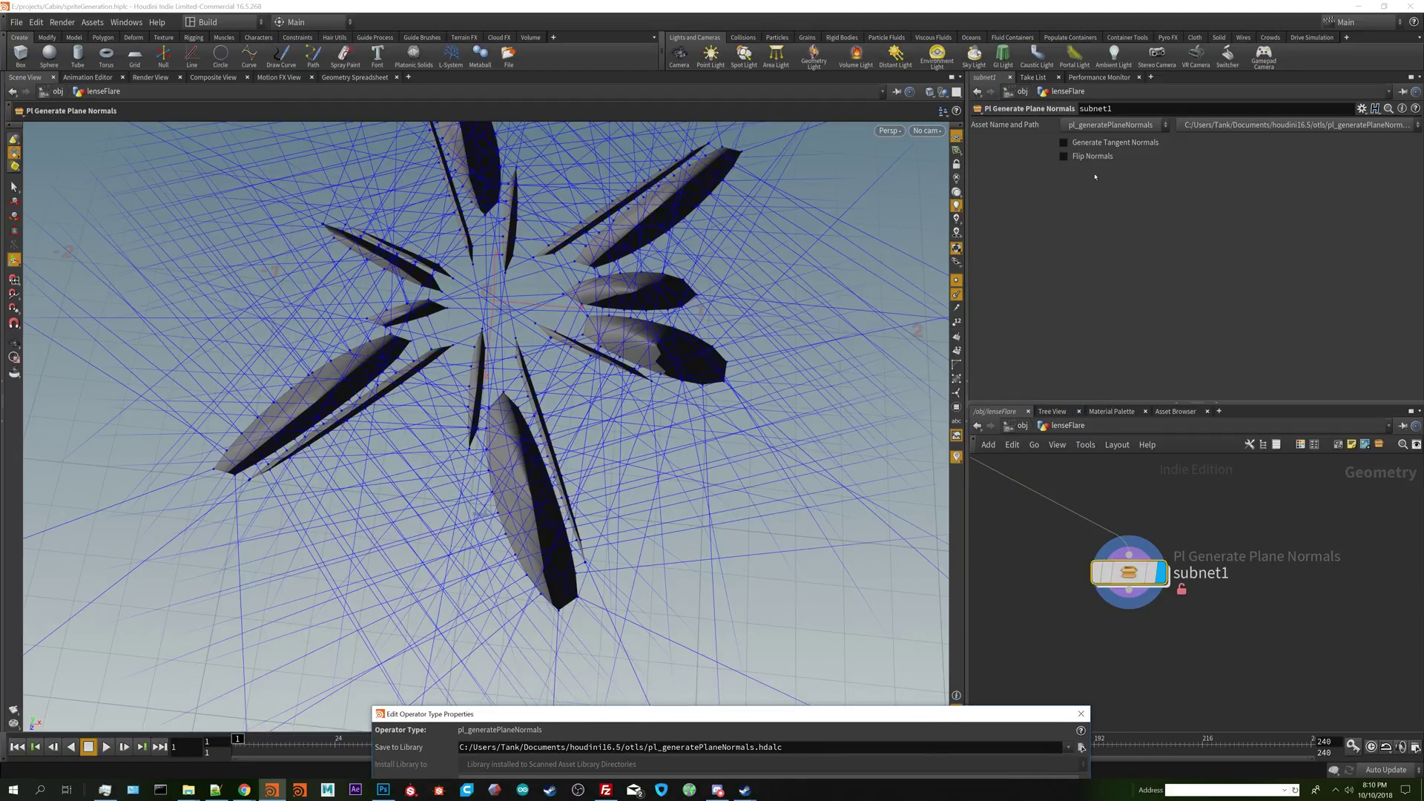
# - Copy the Generate Tangent Normals parameter and go inside subnet1
pyautogui.rightClick(1108, 146)
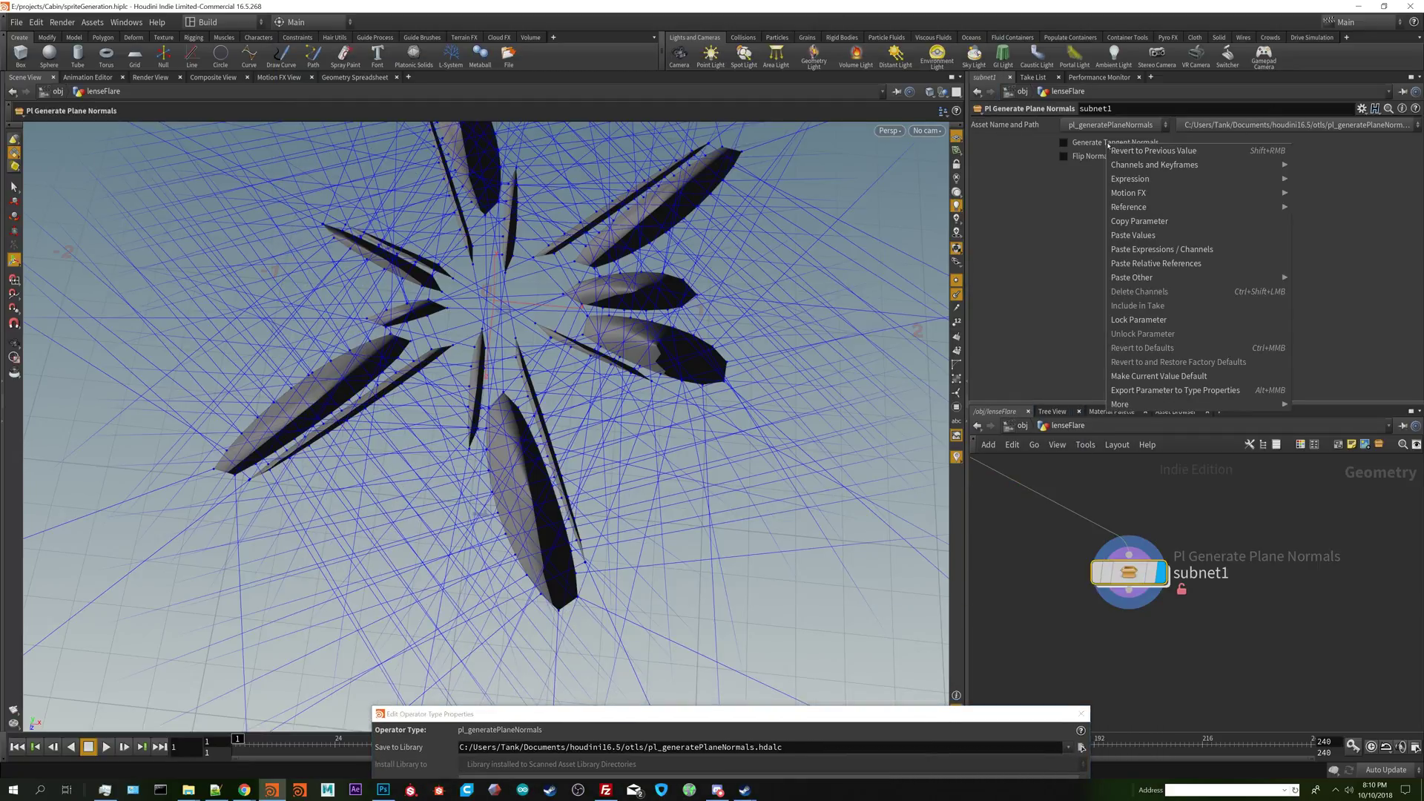
pyautogui.click(1143, 221)
pyautogui.doubleClick(1131, 575)
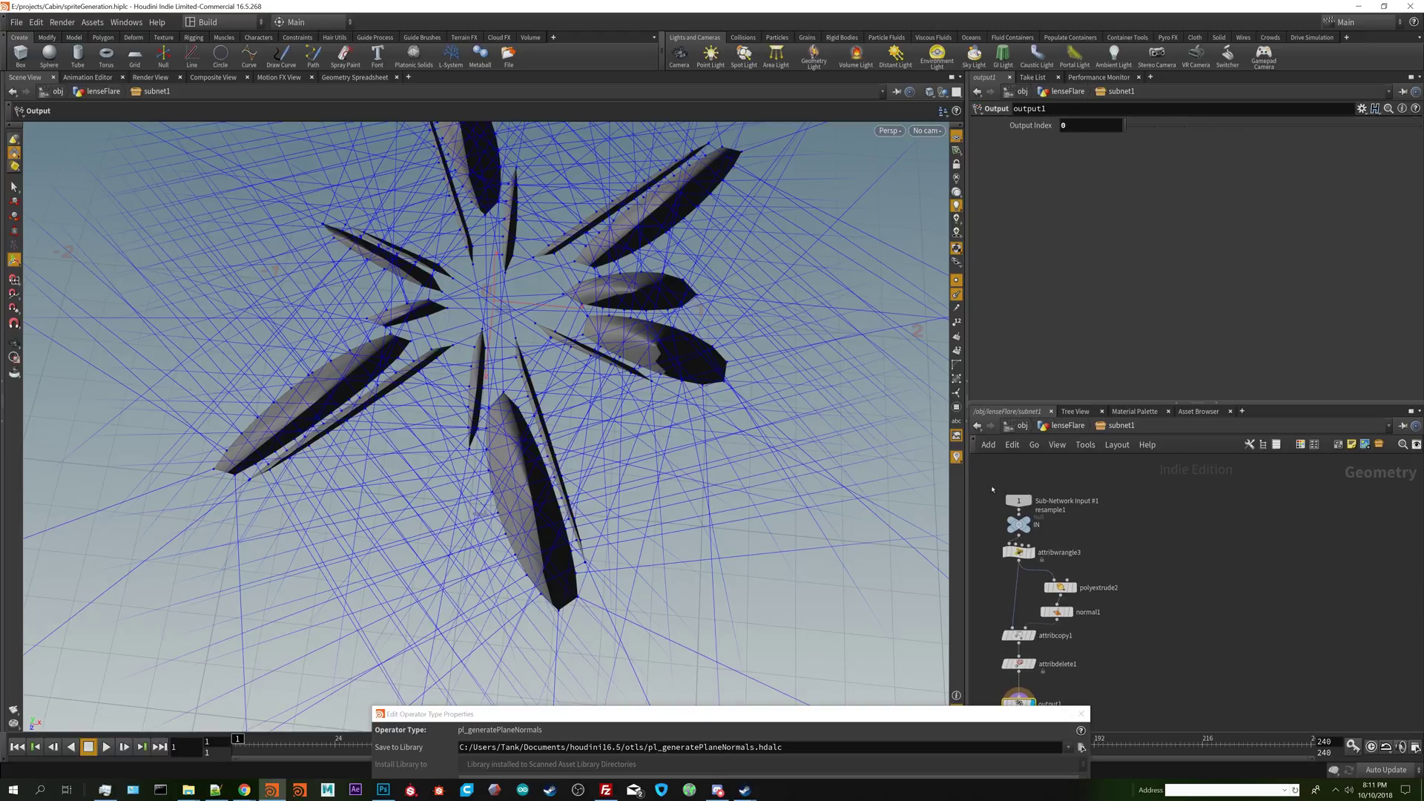
pyautogui.moveTo(1018, 523); pyautogui.dragTo(1102, 577)
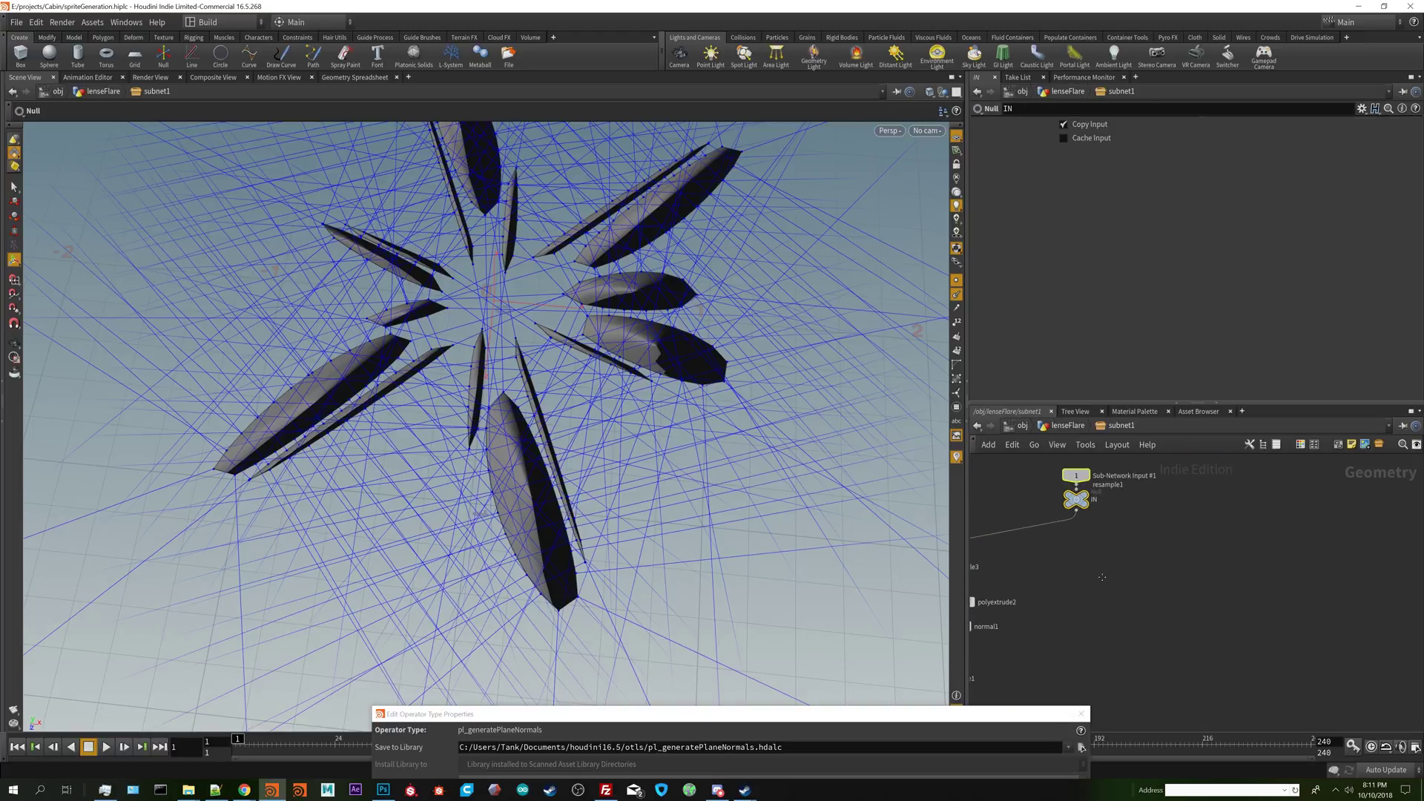
# - Add a Sweep node via 'sw' and wire the IN null into sweep1
pyautogui.press('Tab')
pyautogui.moveTo(1236, 568)
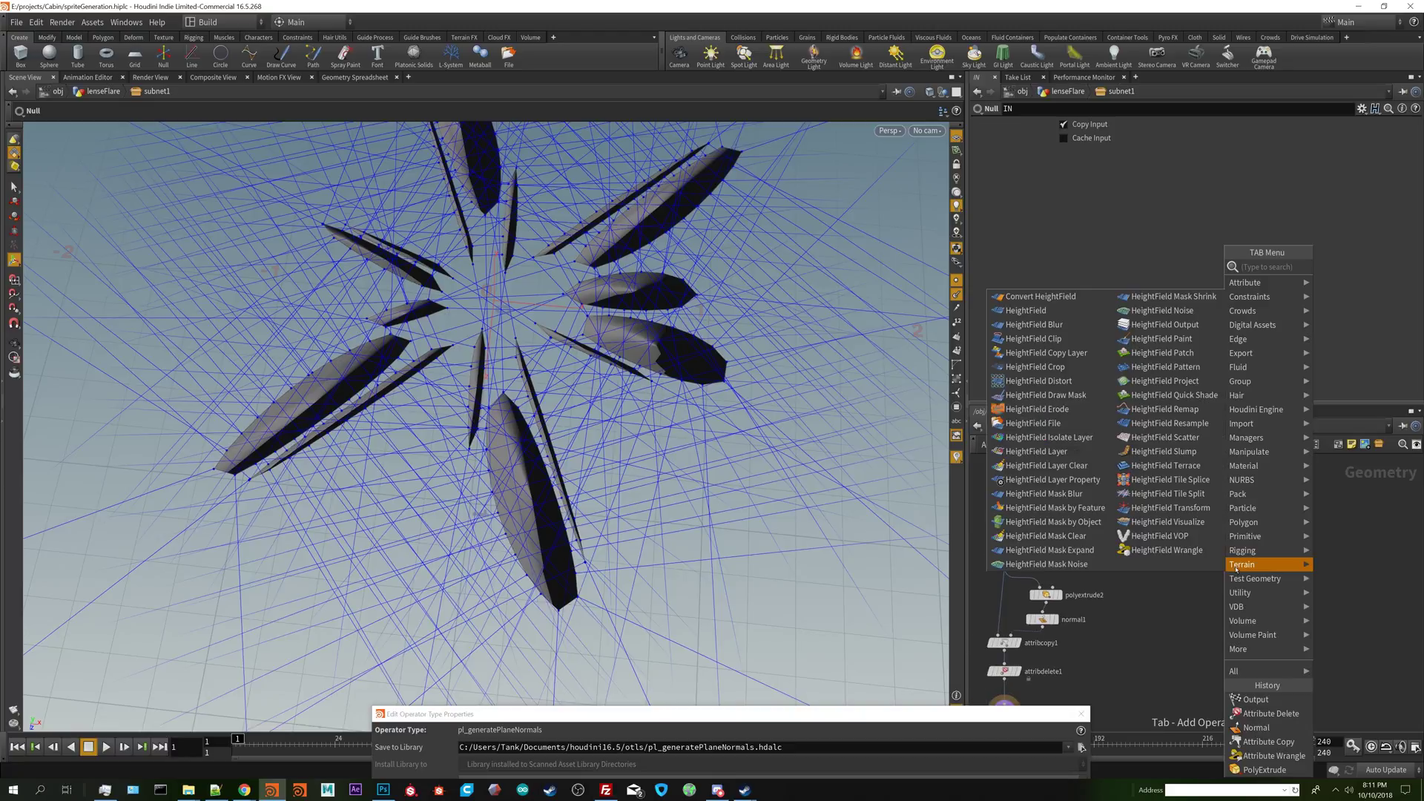
pyautogui.write('sw')
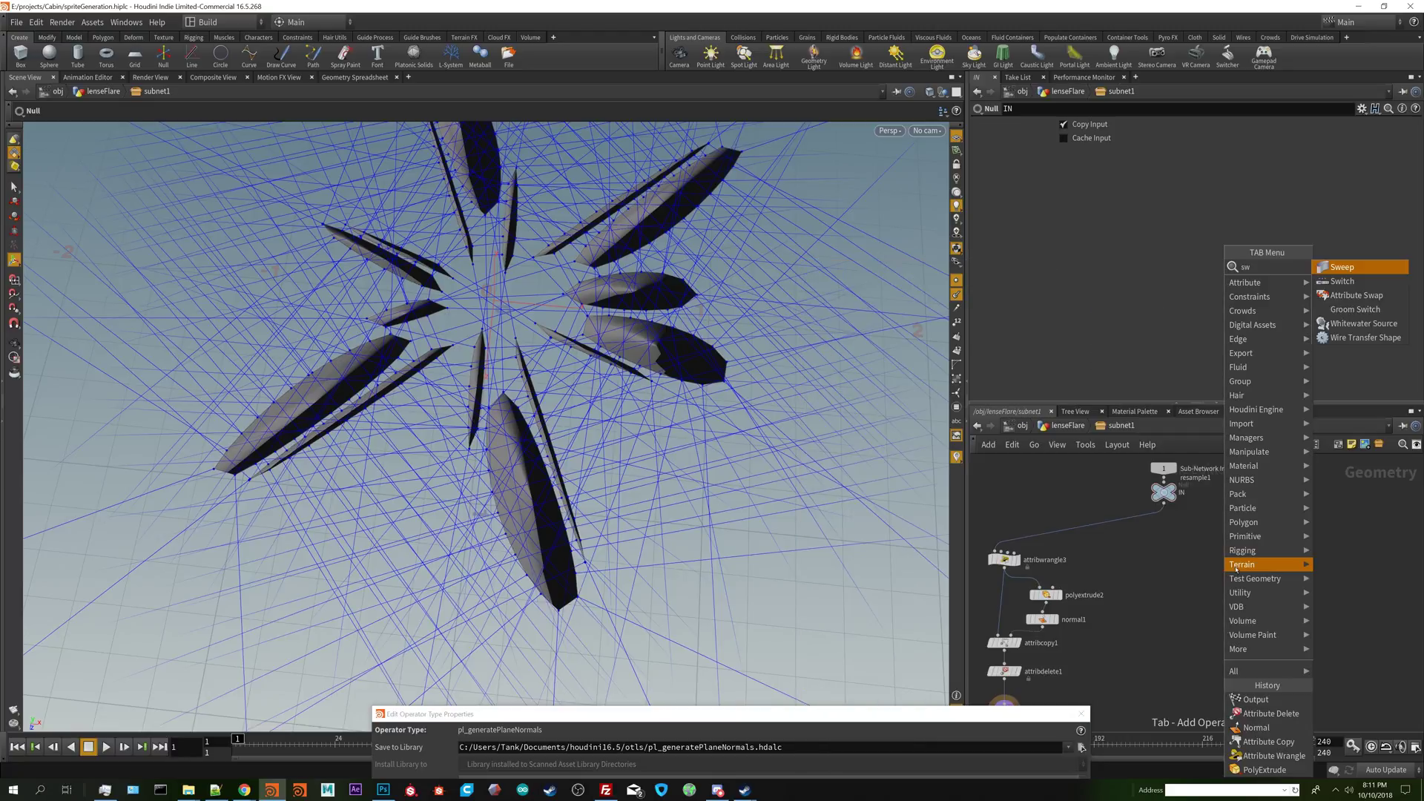
pyautogui.press('Return')
pyautogui.click(1235, 560)
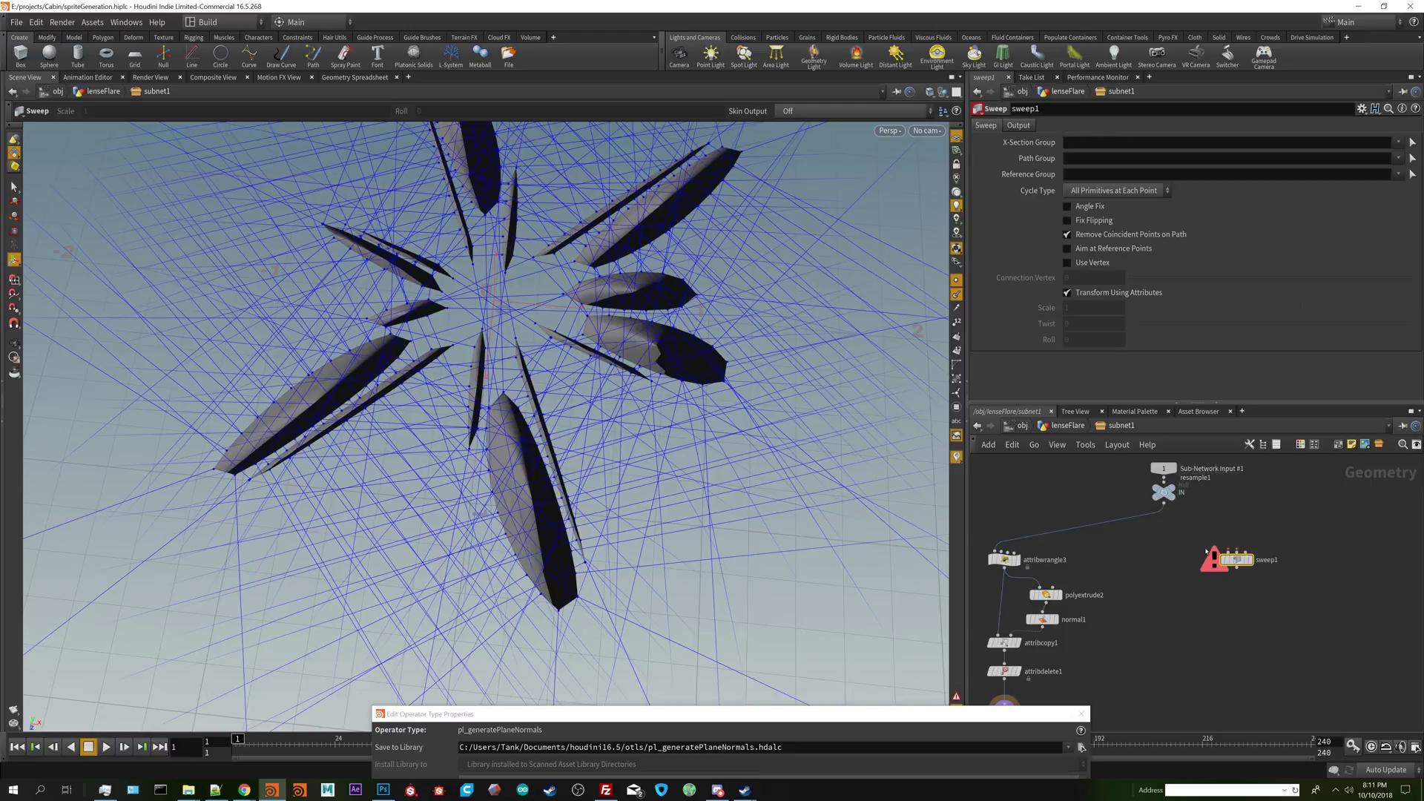
pyautogui.scroll(3, 1202, 521)
pyautogui.moveTo(1202, 522); pyautogui.dragTo(1102, 554, button='middle')
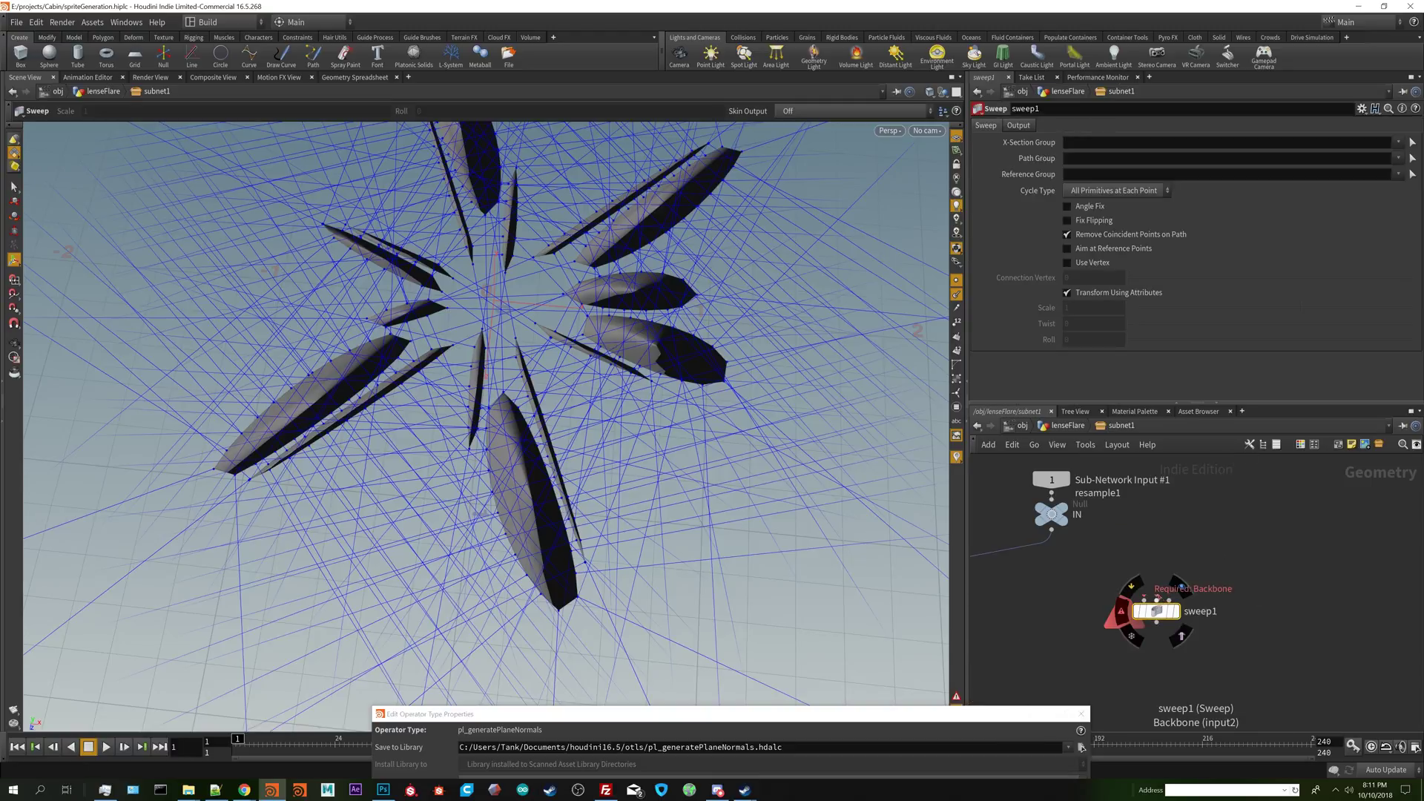
pyautogui.moveTo(1157, 599); pyautogui.dragTo(1038, 539)
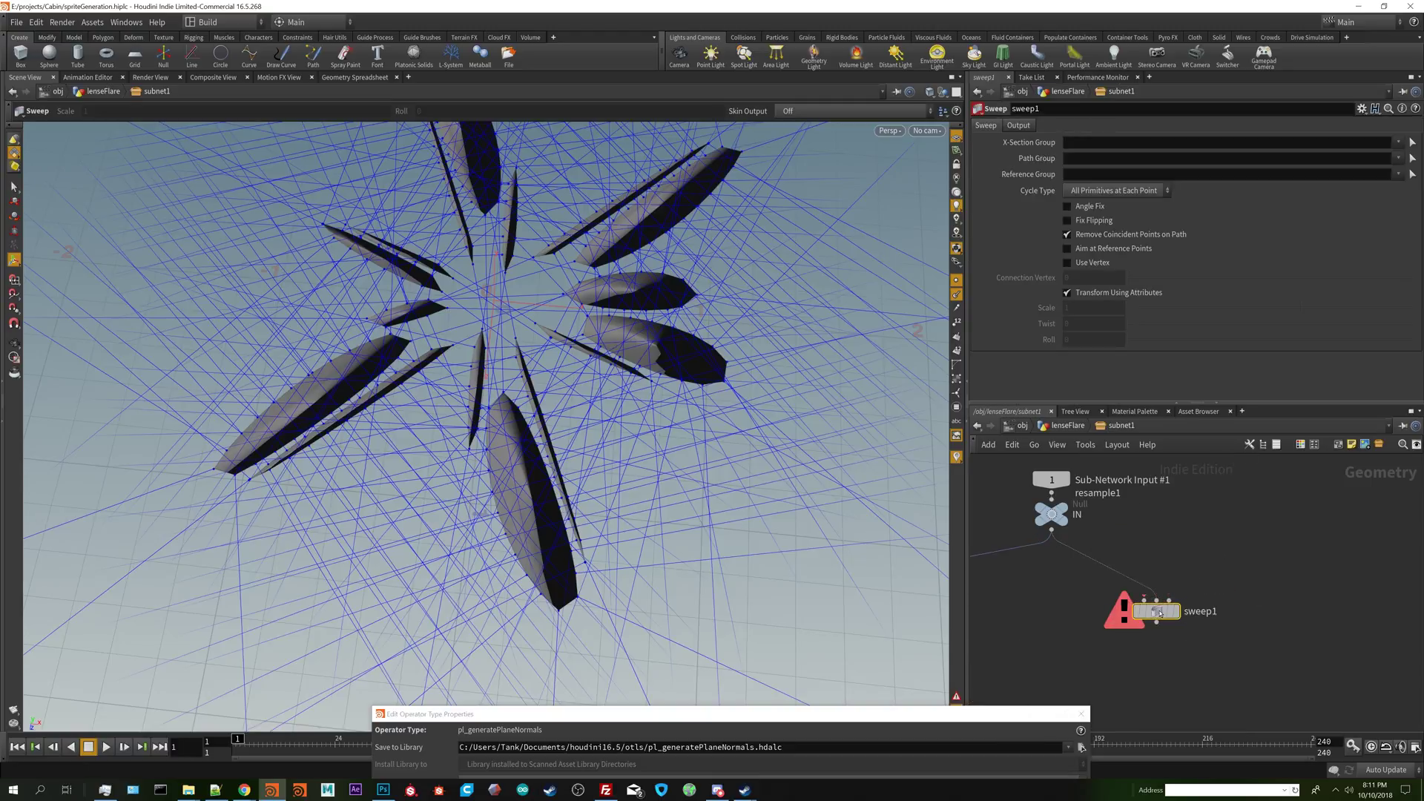
pyautogui.moveTo(1158, 613); pyautogui.dragTo(1196, 627)
# - Add a Circle test geometry node, circle1, to the subnet
pyautogui.moveTo(1195, 627)
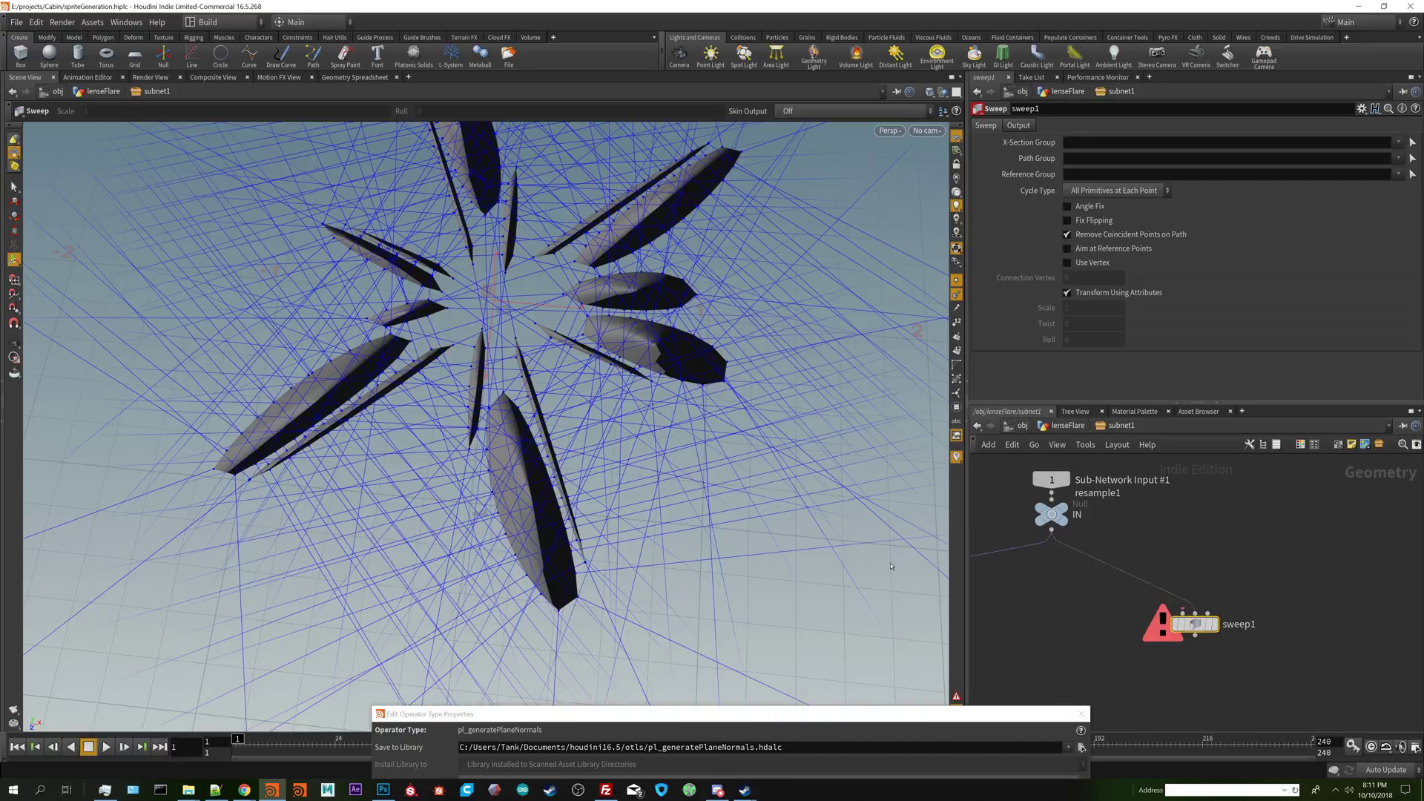
pyautogui.scroll(2, 1090, 606)
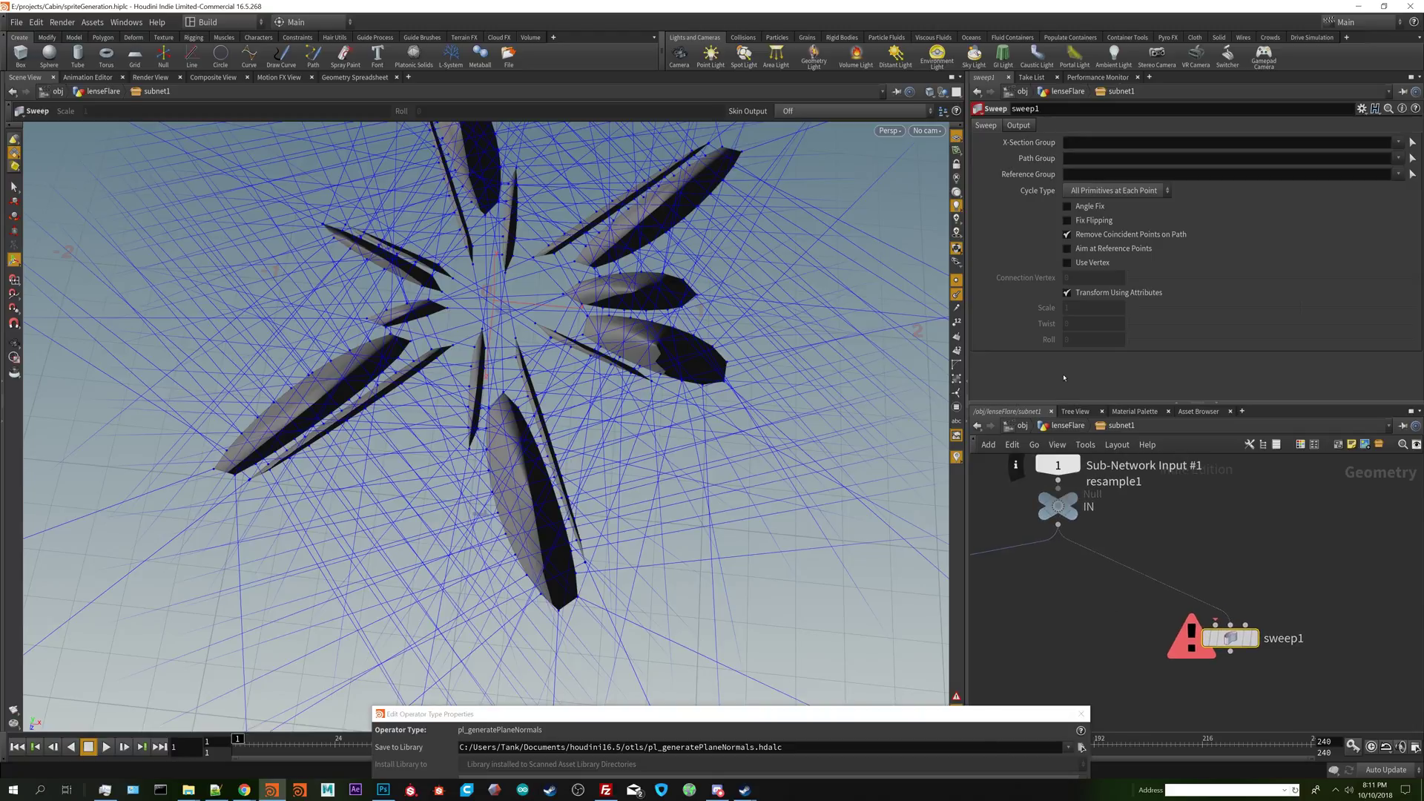
pyautogui.scroll(2, 1159, 562)
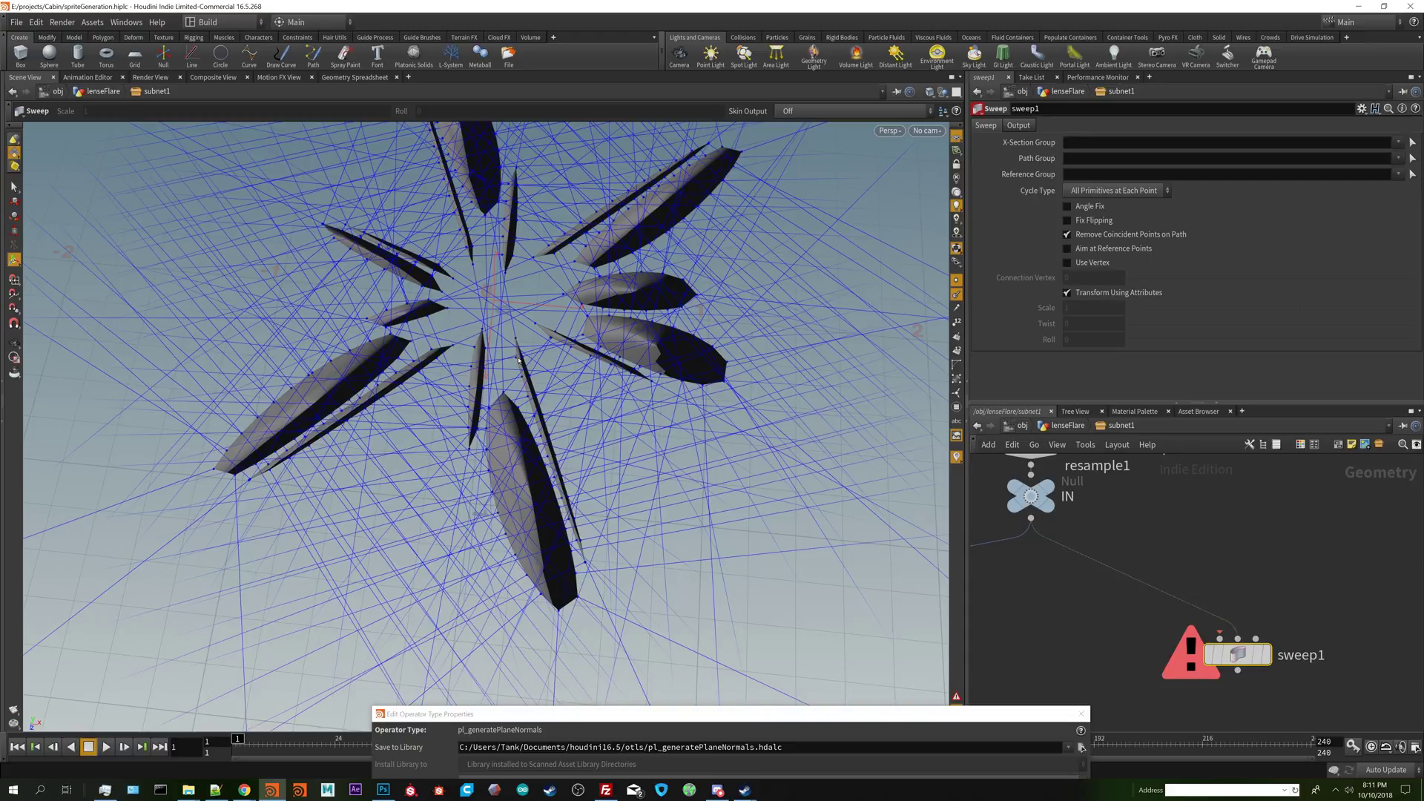
pyautogui.click(1194, 577)
pyautogui.press('Tab')
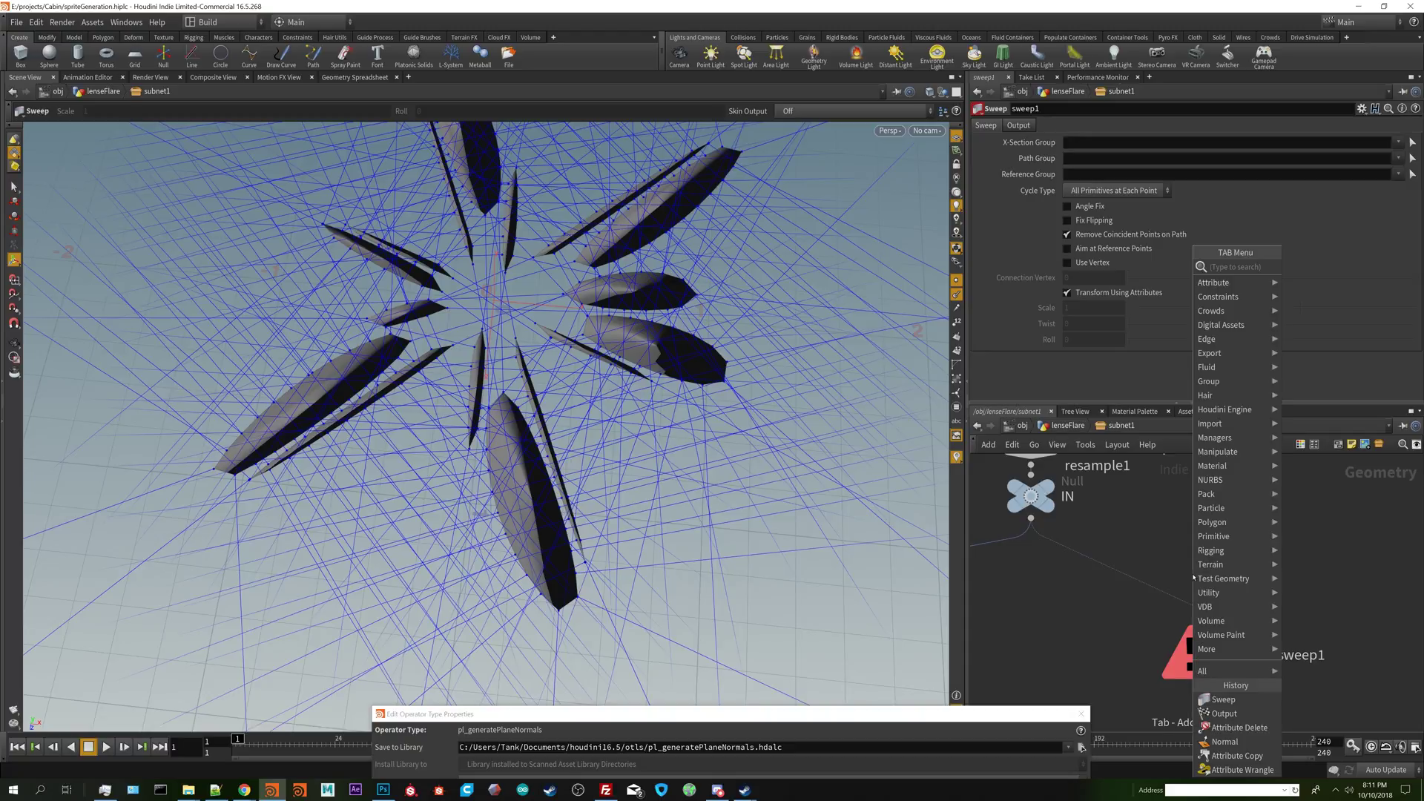
pyautogui.moveTo(1193, 577)
pyautogui.press('Return')
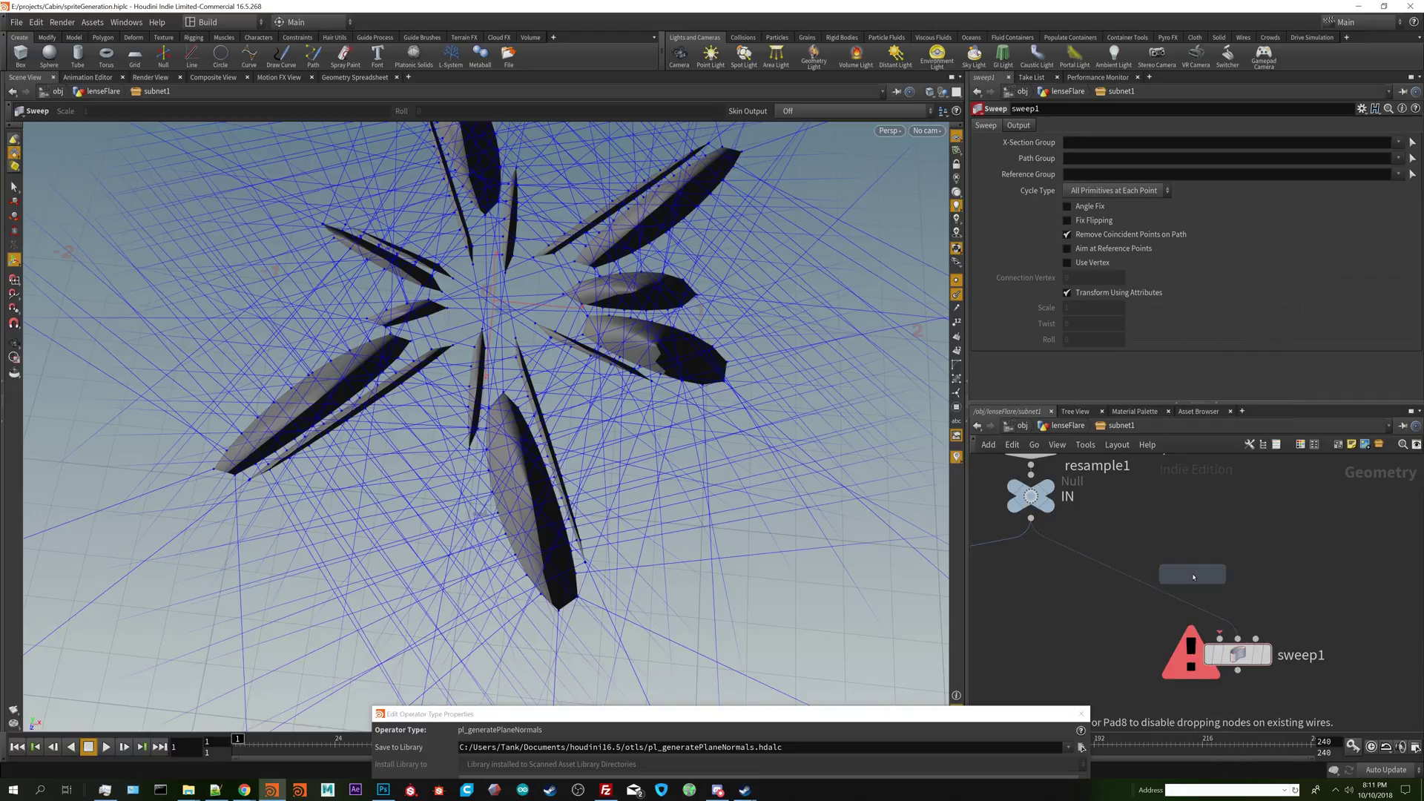
pyautogui.click(1192, 563)
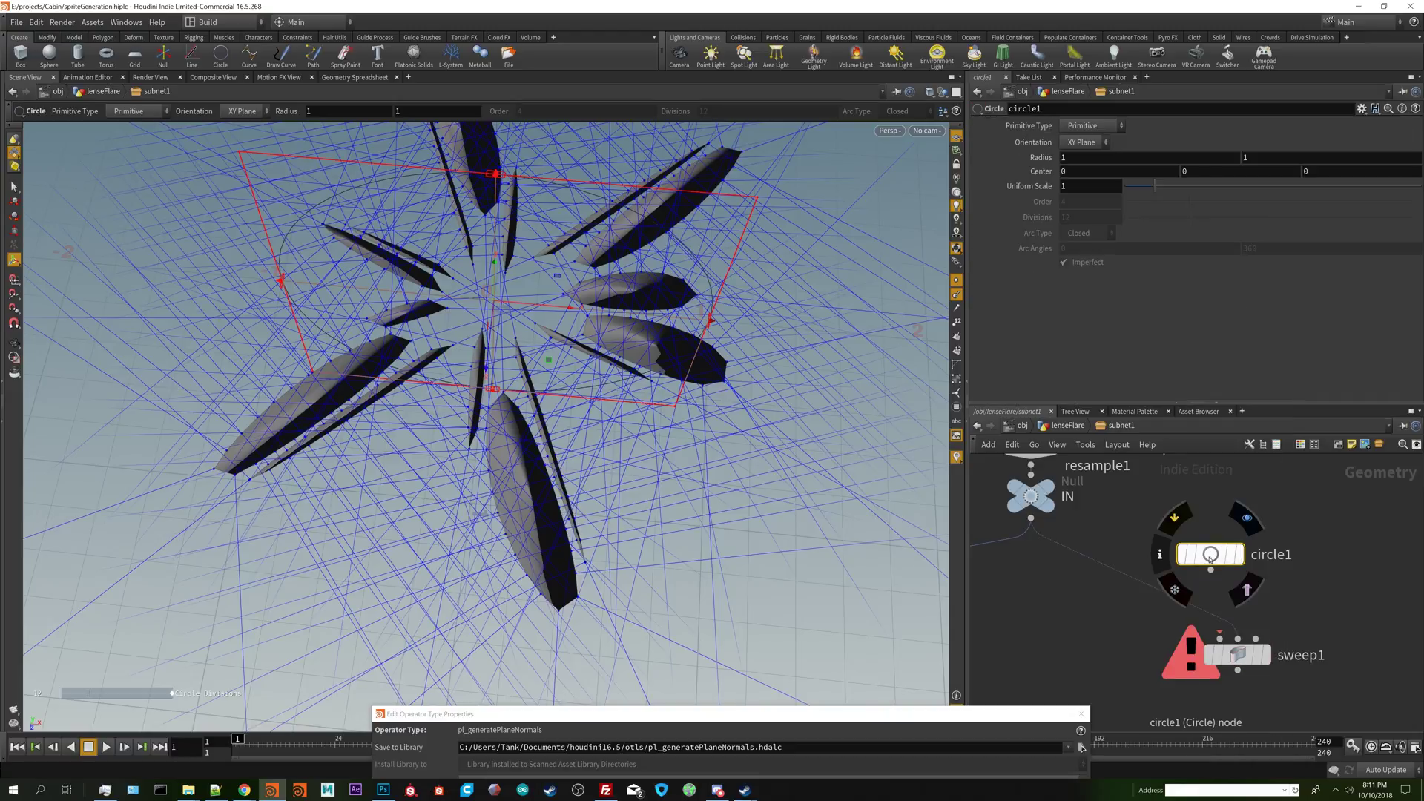
# - Place an Attribute Wrangle between circle1 and sweep1 and display it
pyautogui.moveTo(1192, 563); pyautogui.dragTo(1206, 523)
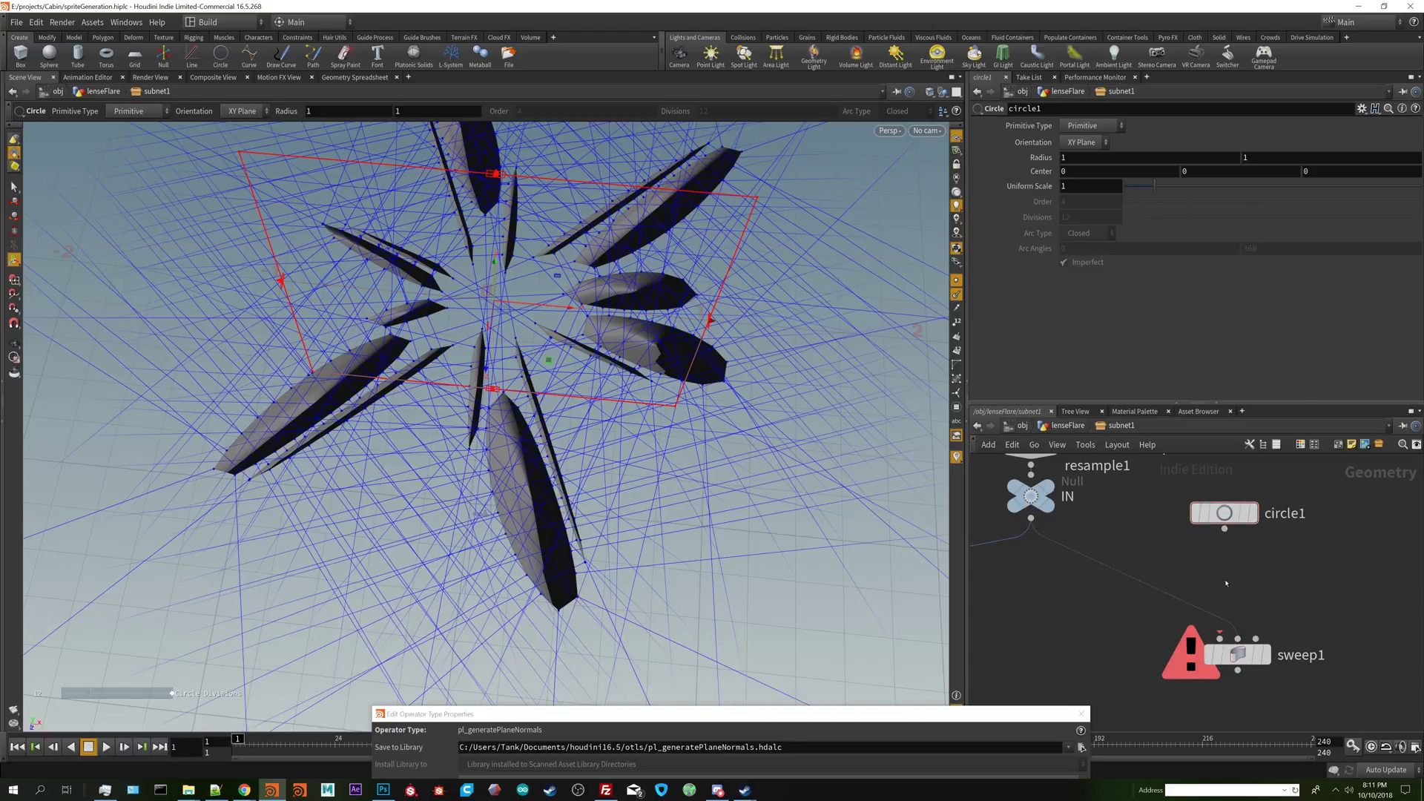
pyautogui.press('Tab')
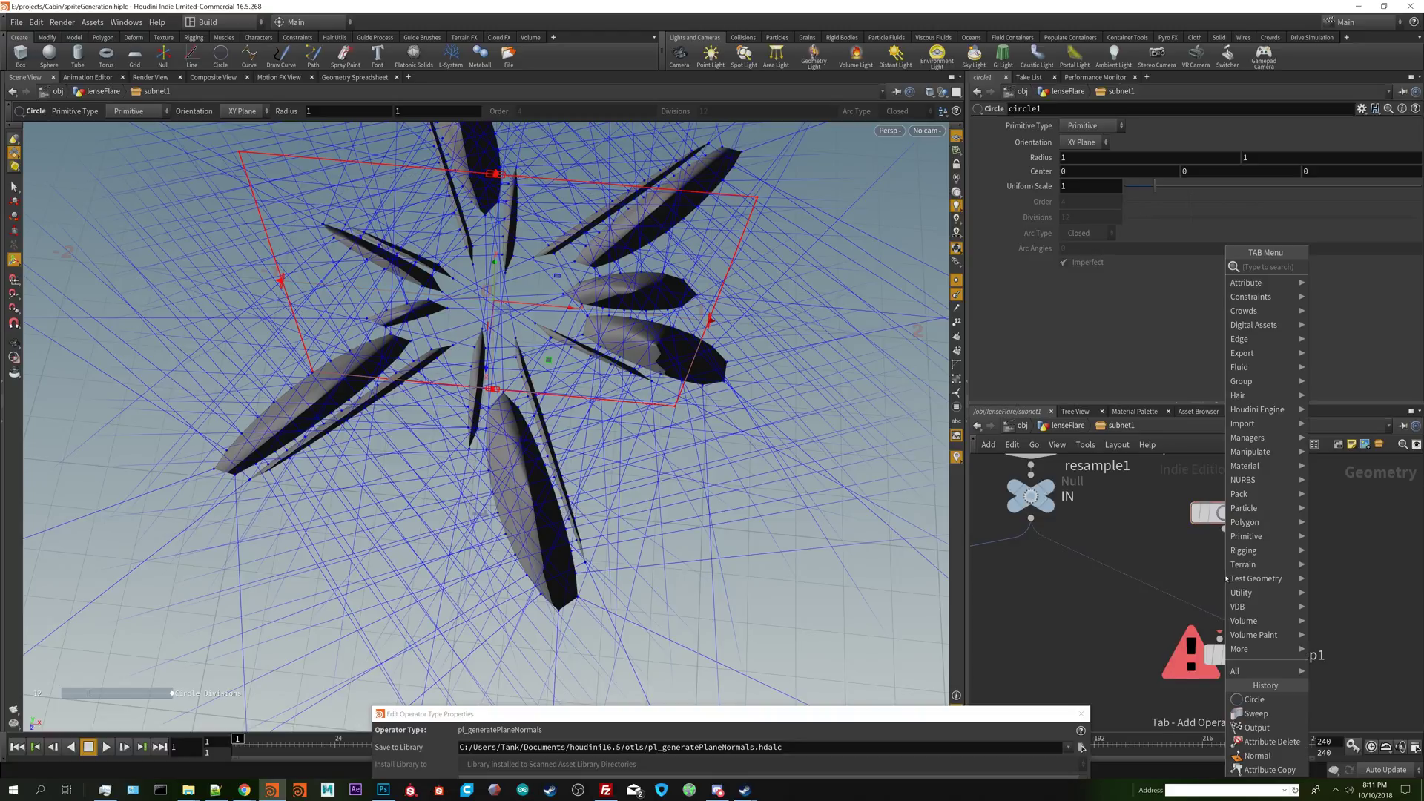
pyautogui.write('wra')
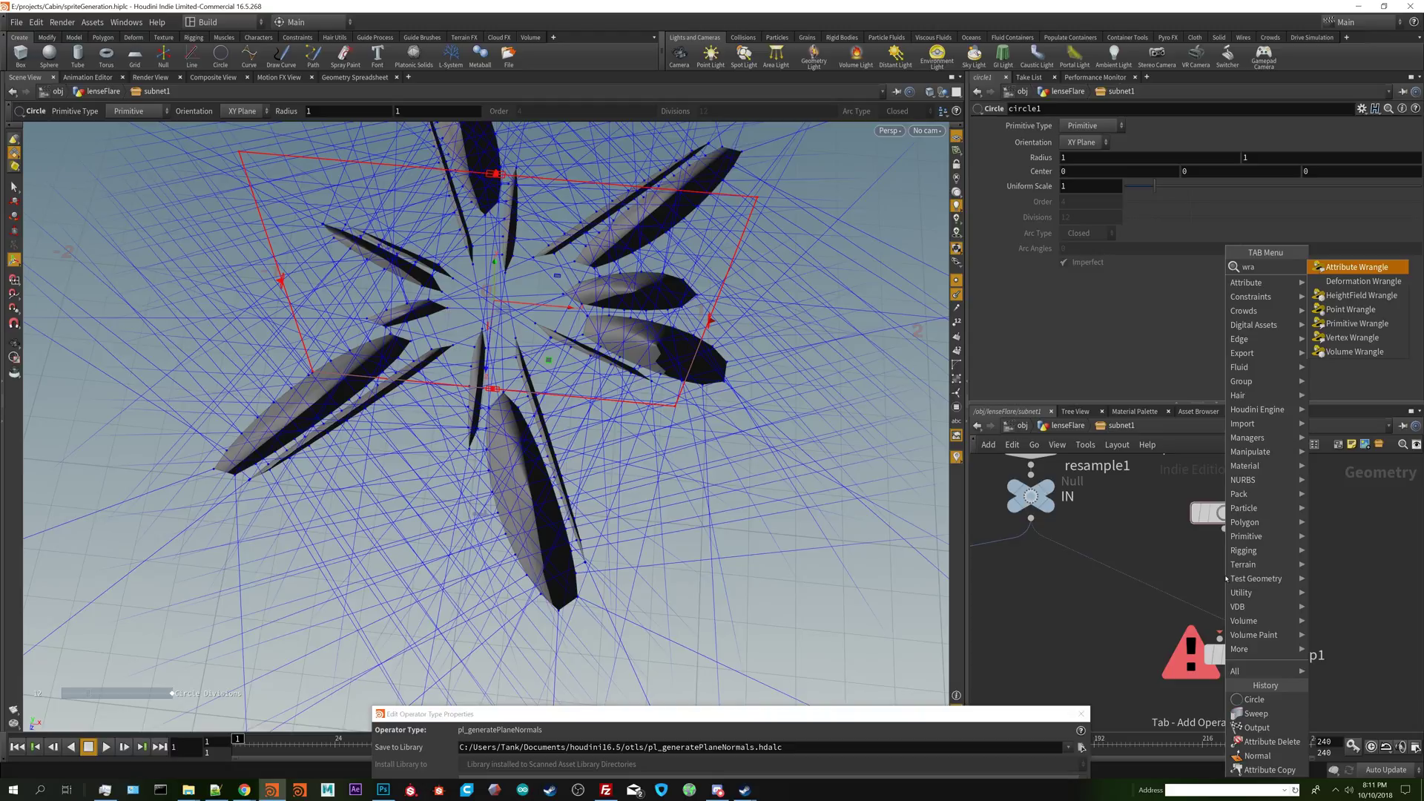
pyautogui.press('Return')
pyautogui.click(1226, 579)
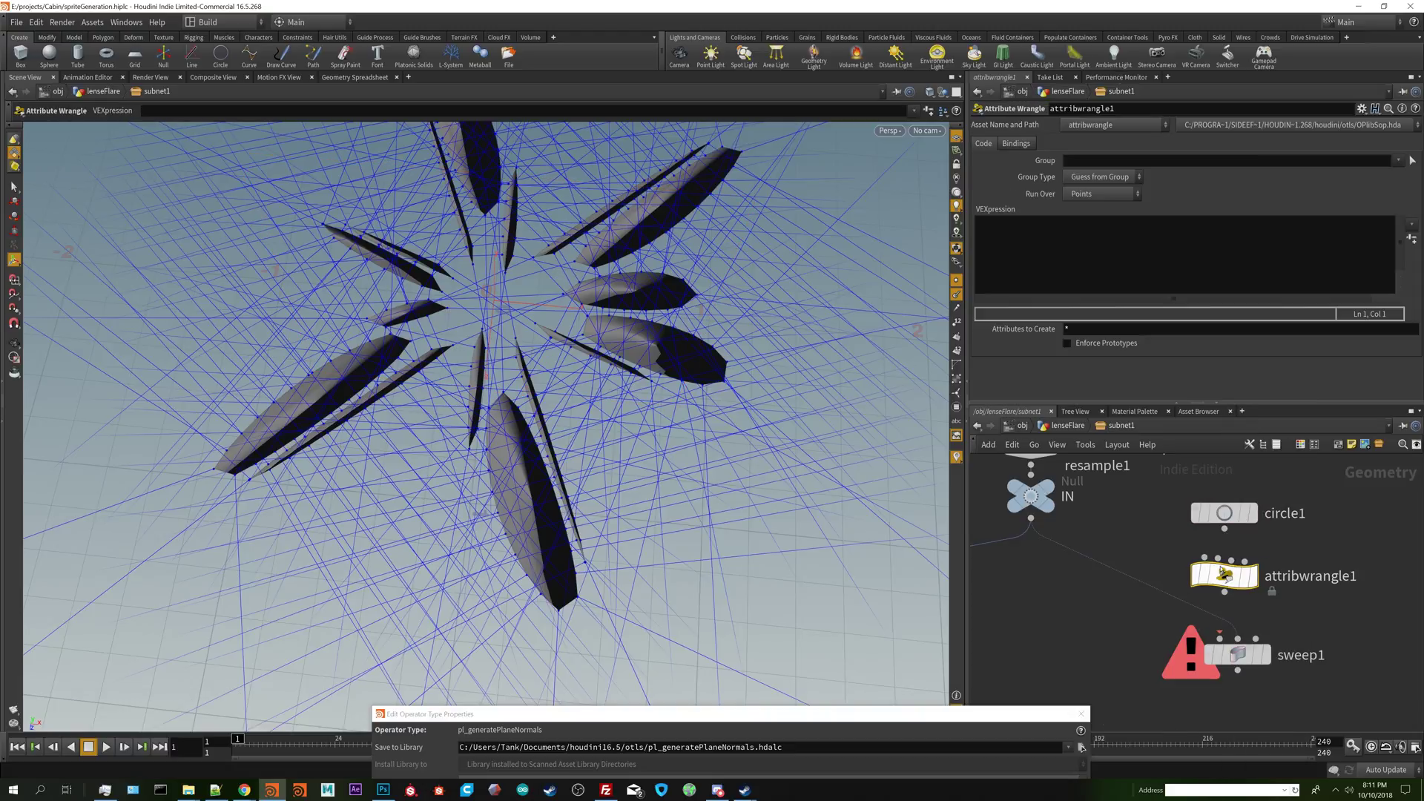
pyautogui.click(1247, 576)
# - Set the wrangle's VEXpression to v@N={0,0,1};
pyautogui.click(1108, 264)
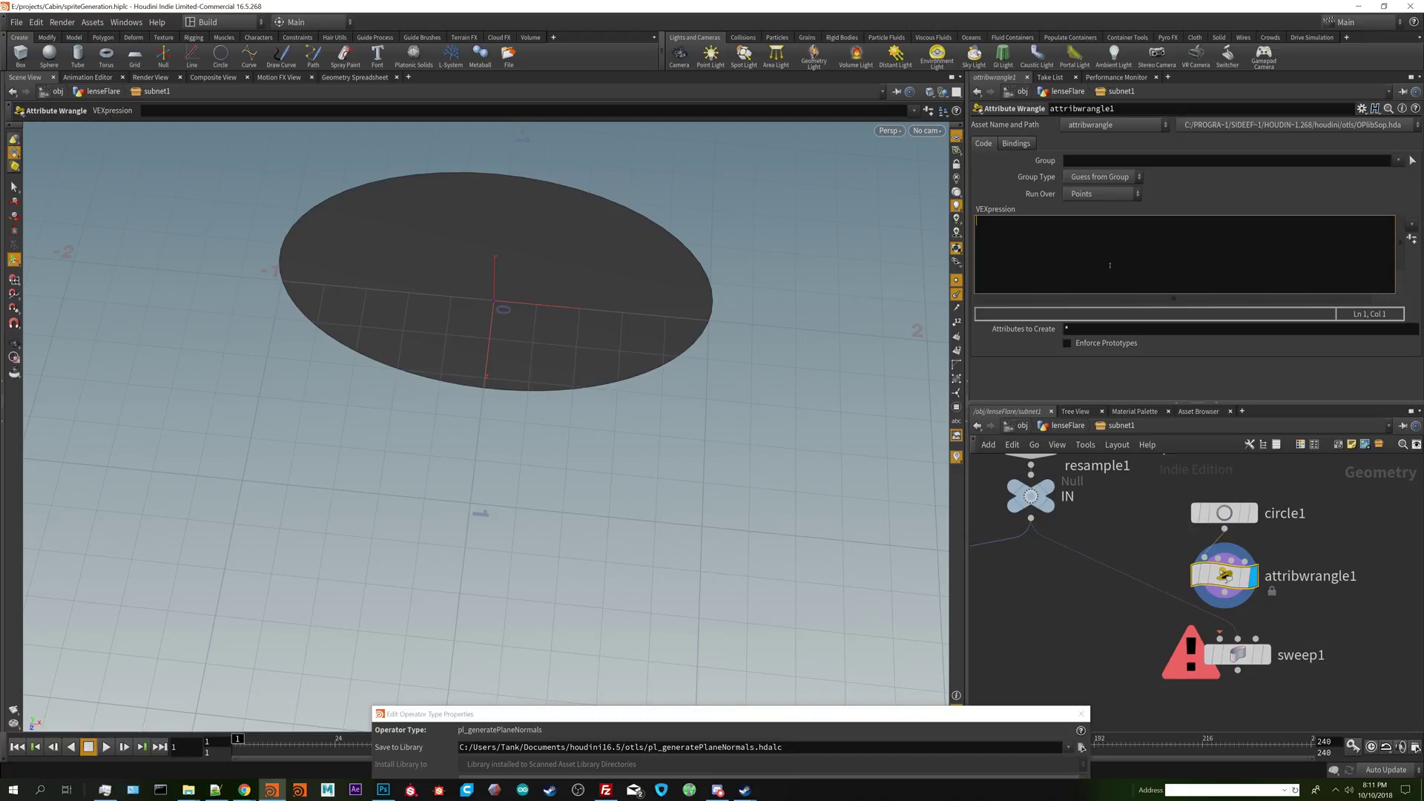
pyautogui.write('v@N={0,0,1};')
pyautogui.moveTo(1309, 614); pyautogui.dragTo(1270, 608, button='middle')
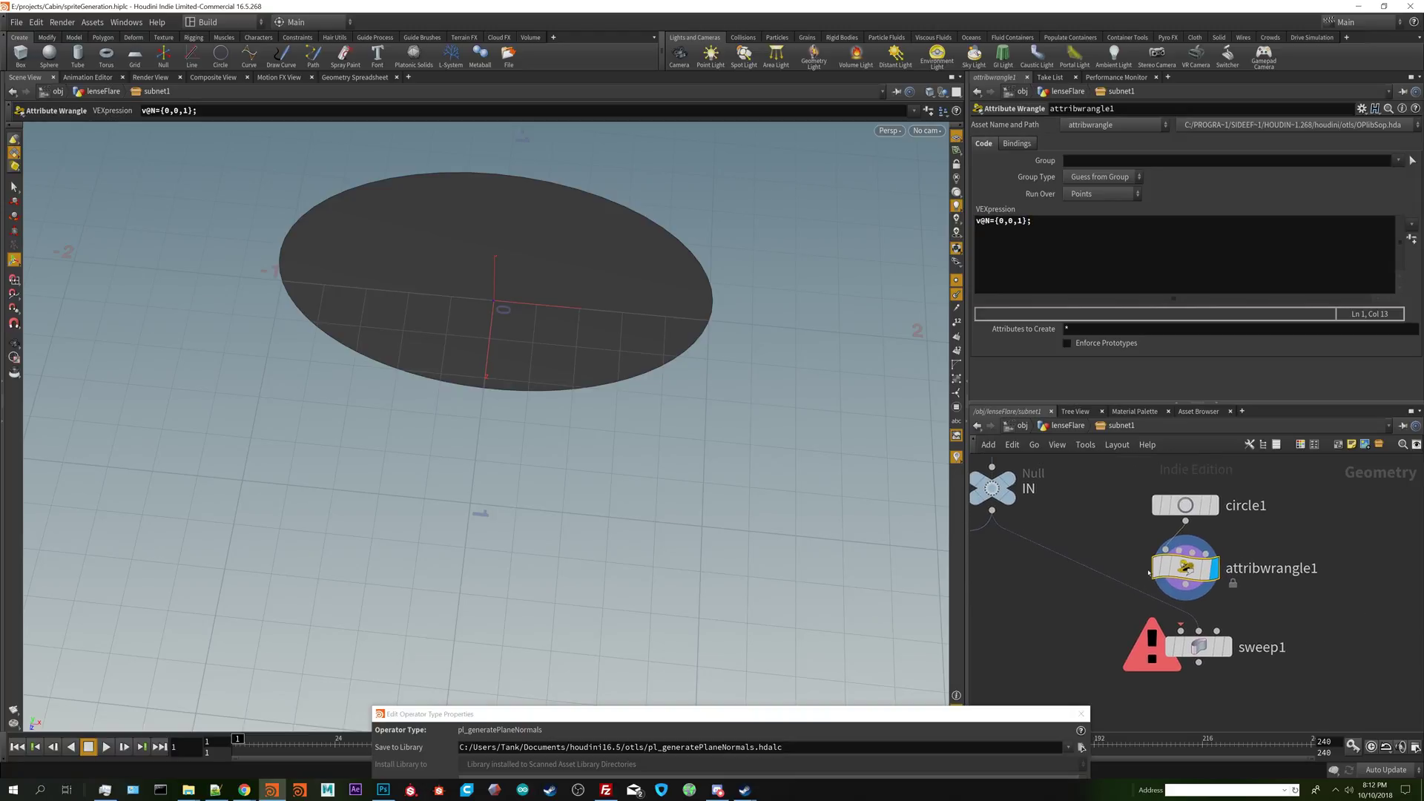
pyautogui.moveTo(1189, 590)
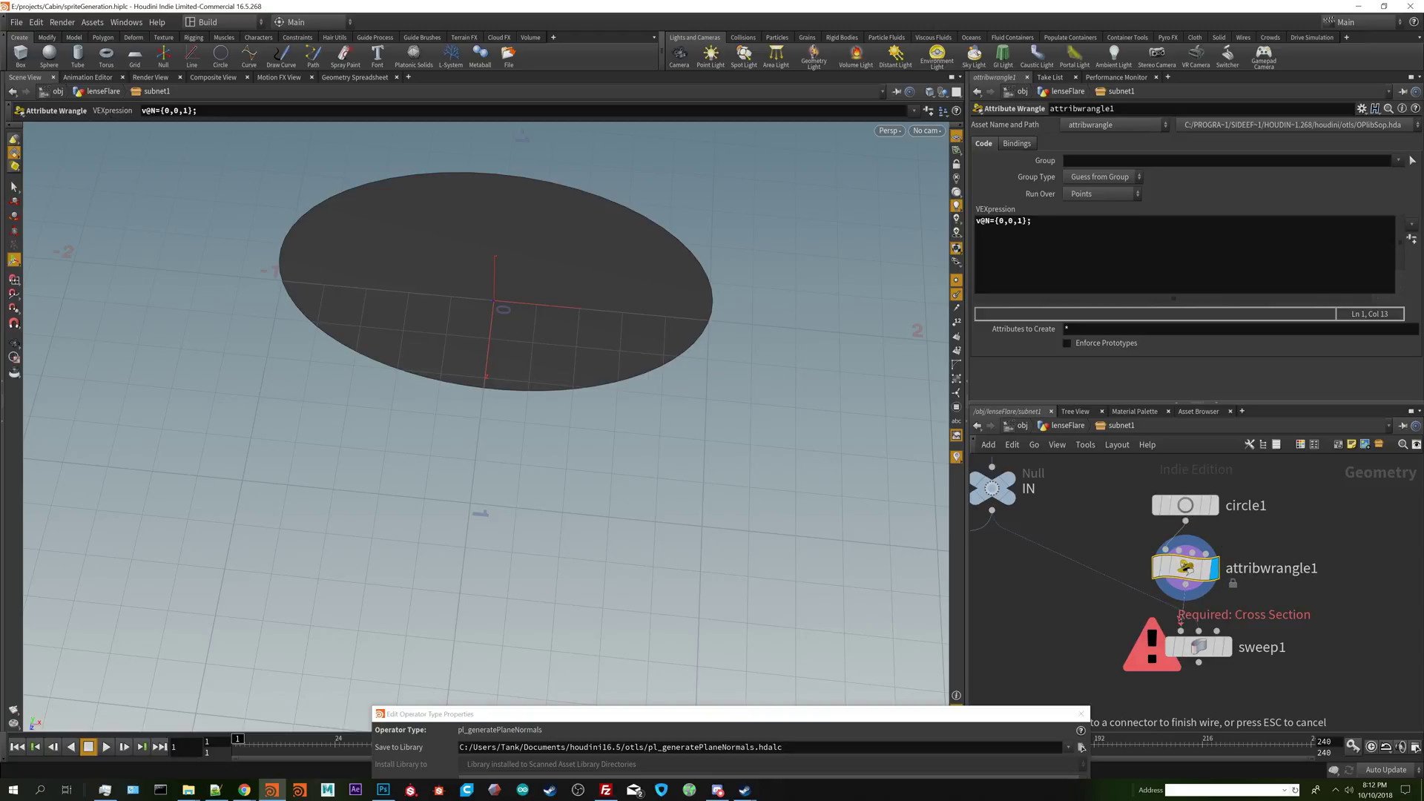
pyautogui.click(1170, 506)
# - Display sweep1 and orbit the viewport to inspect the swept discs on the petals
pyautogui.moveTo(1195, 650); pyautogui.dragTo(1227, 544, button='middle')
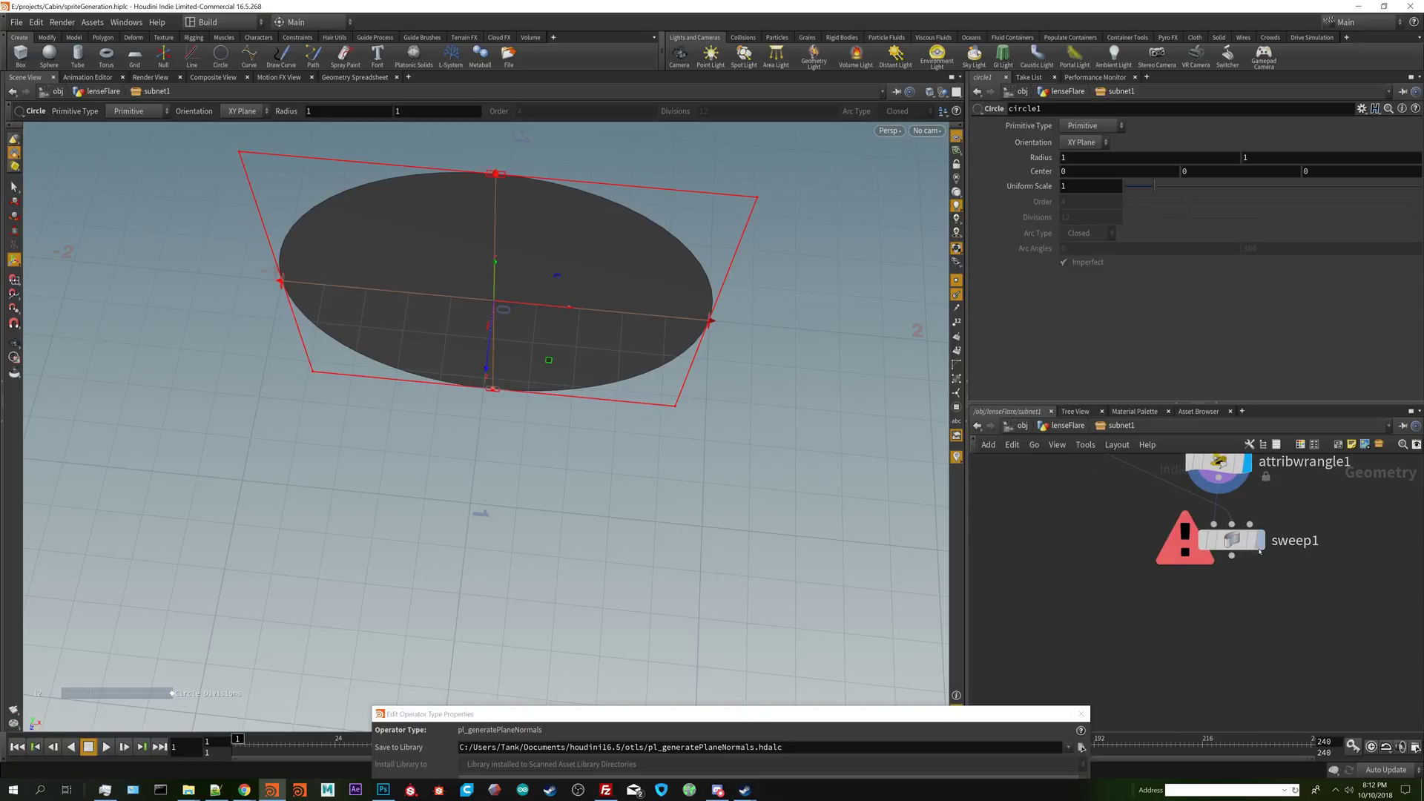
pyautogui.click(1259, 540)
pyautogui.click(1228, 544)
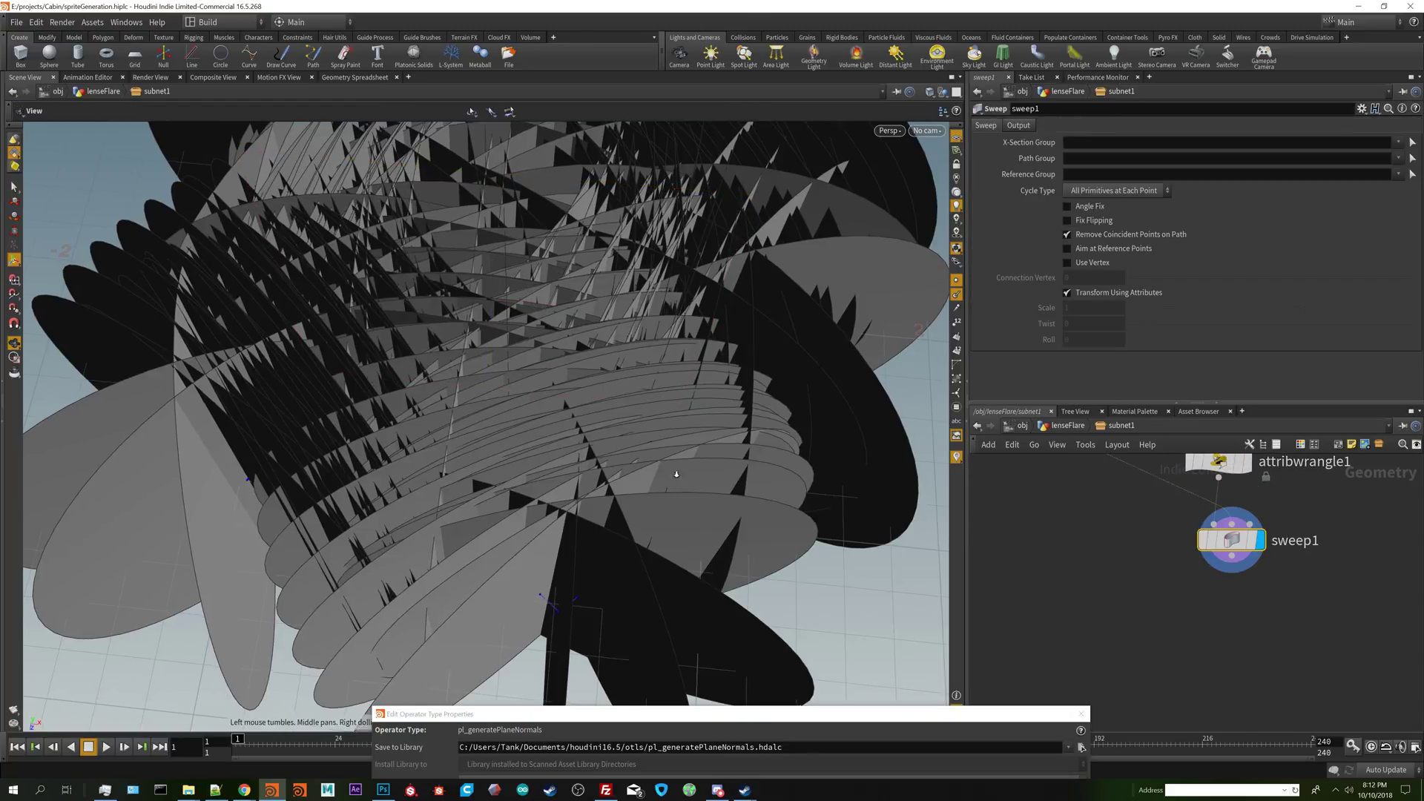
pyautogui.press('h')
pyautogui.moveTo(623, 385); pyautogui.dragTo(670, 352)
pyautogui.press('Return')
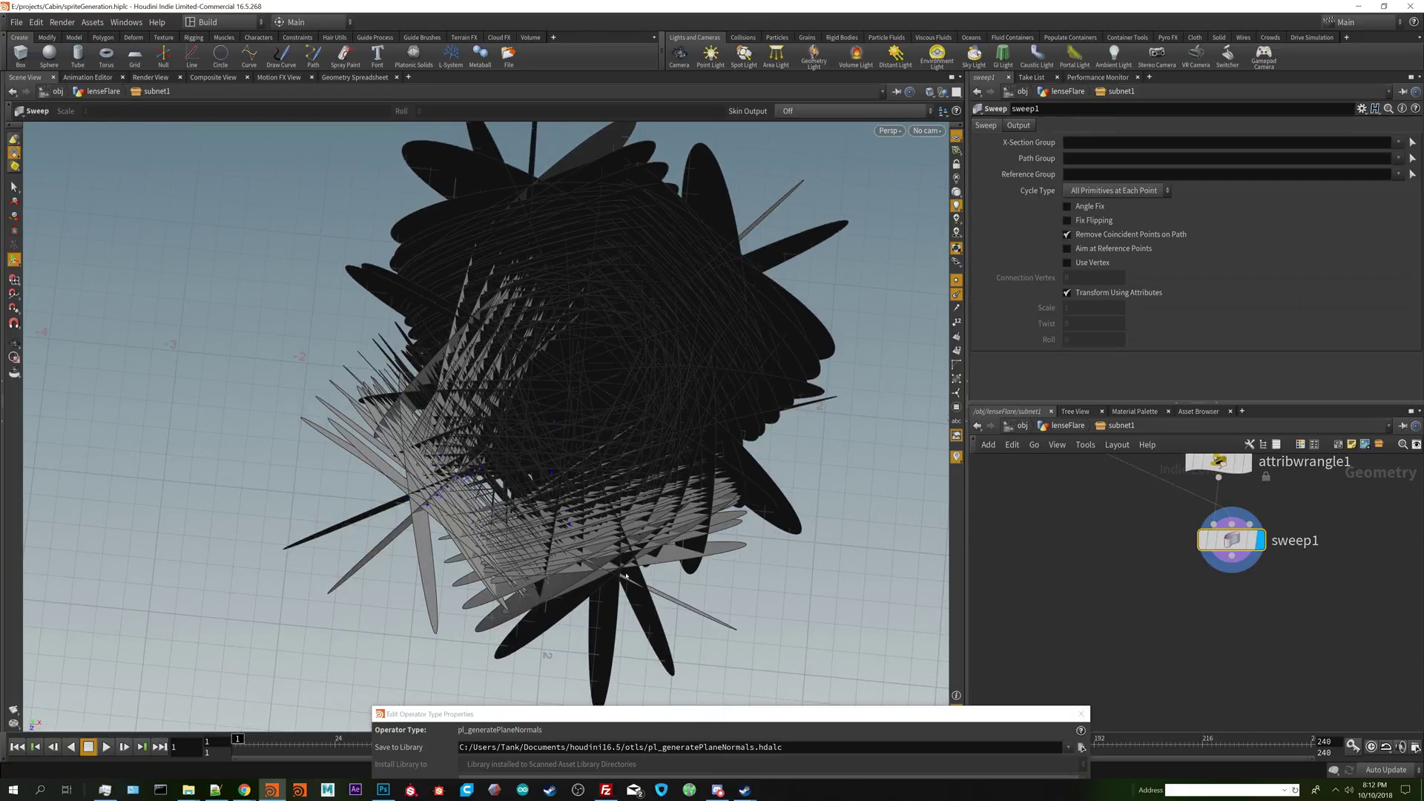
pyautogui.press('Escape')
pyautogui.moveTo(790, 389); pyautogui.dragTo(673, 446)
pyautogui.press('Return')
pyautogui.moveTo(1086, 529)
pyautogui.mouseDown(button='middle')
pyautogui.moveTo(1298, 549)
pyautogui.moveTo(1062, 555)
pyautogui.moveTo(1078, 555)
pyautogui.mouseUp(button='middle')
# - Choose another Attribute Wrangle node from the Tab menu with 'wr'
pyautogui.press('Tab')
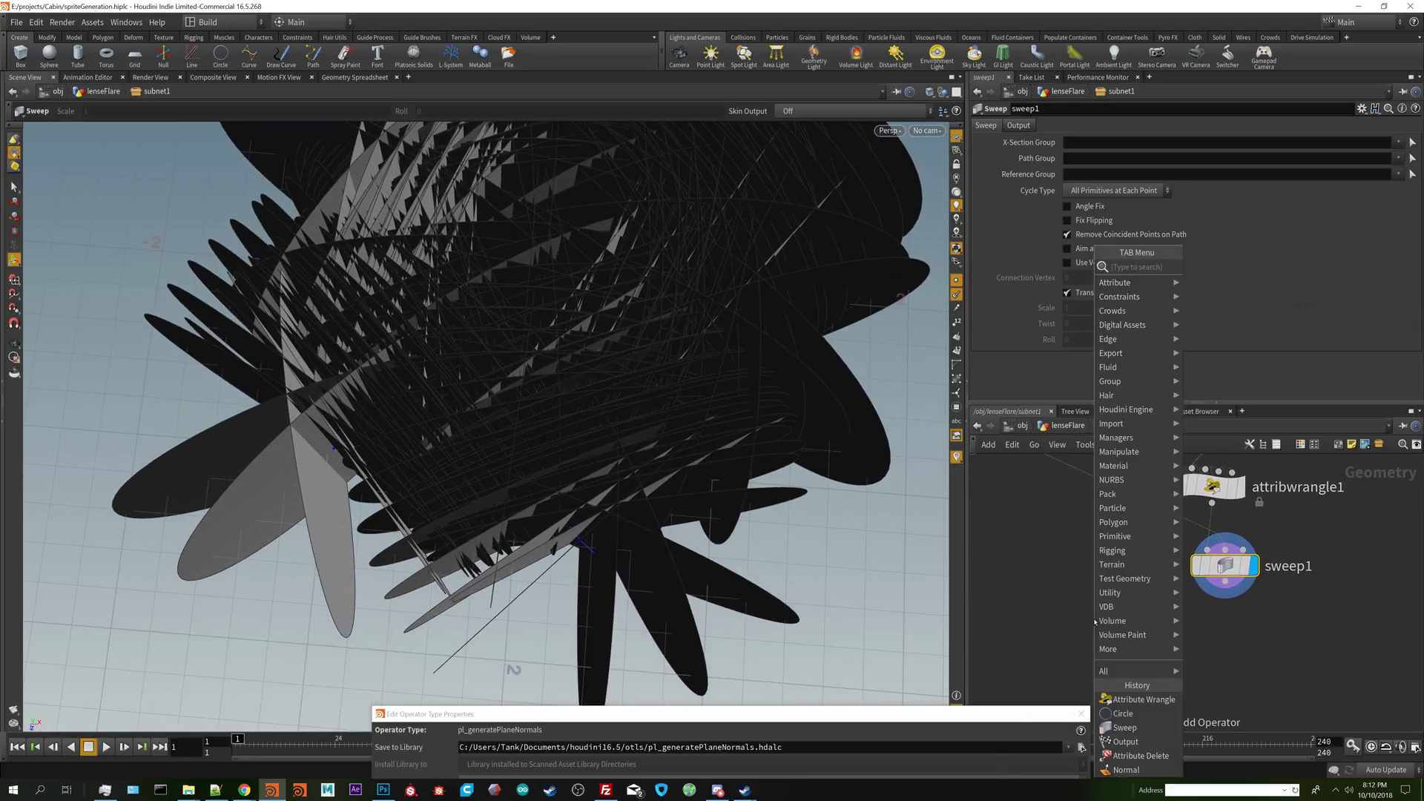
pyautogui.write('wra')
pyautogui.press('Return')
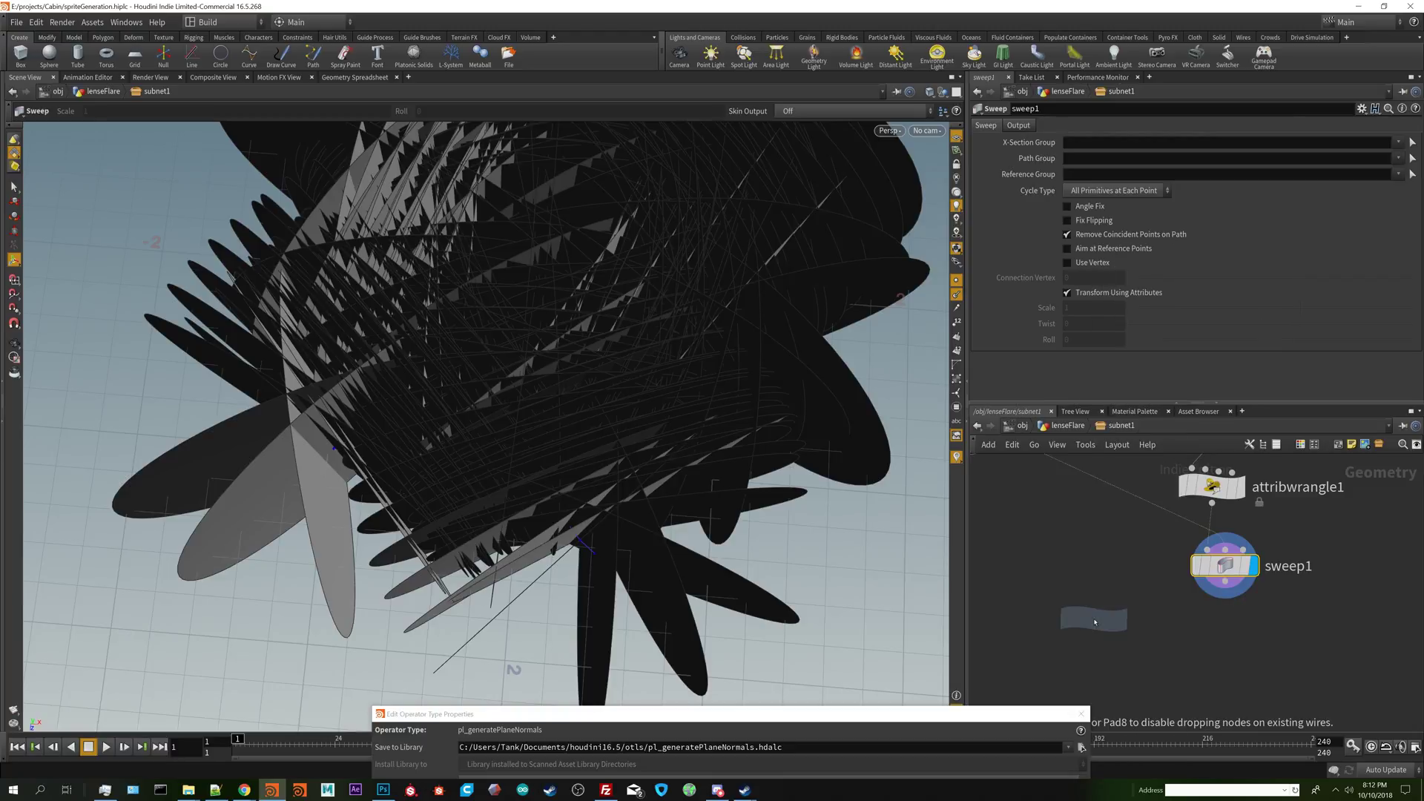
# - Place attribwrangle4 below sweep1, fed by sweep1 and the IN null, and display it
pyautogui.click(1094, 622)
pyautogui.moveTo(1095, 622); pyautogui.dragTo(1158, 668)
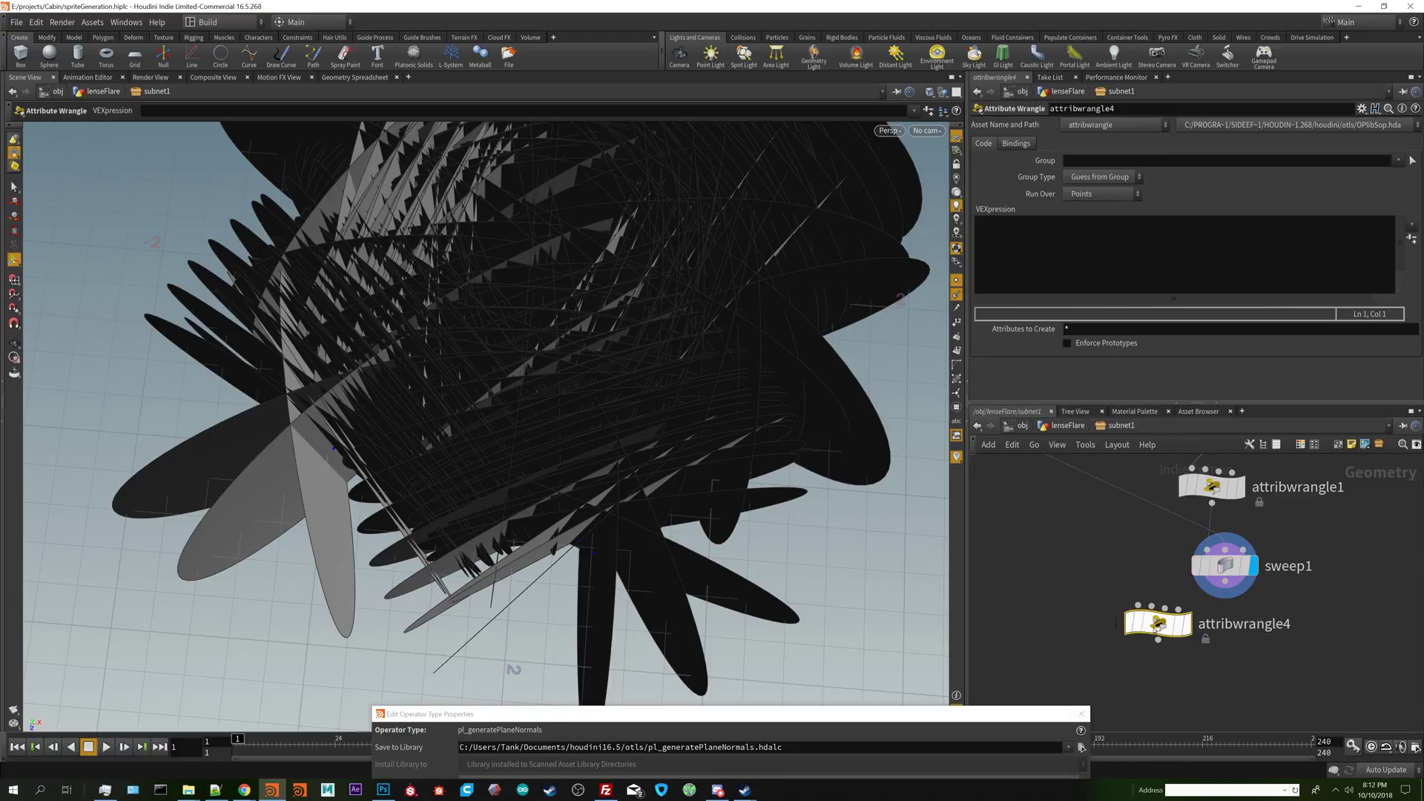
pyautogui.moveTo(1036, 466); pyautogui.dragTo(1131, 543, button='middle')
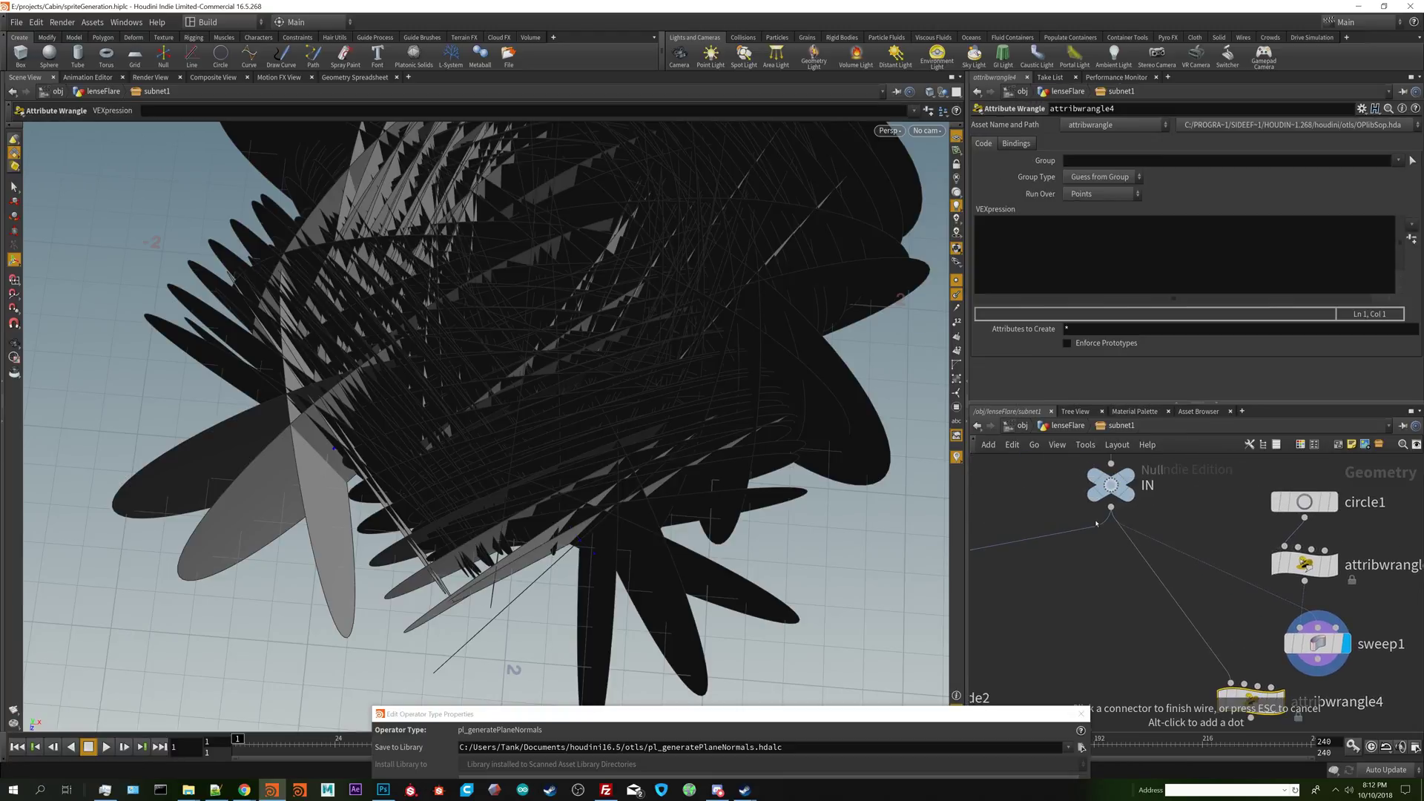
pyautogui.moveTo(1096, 523); pyautogui.dragTo(1060, 420, button='middle')
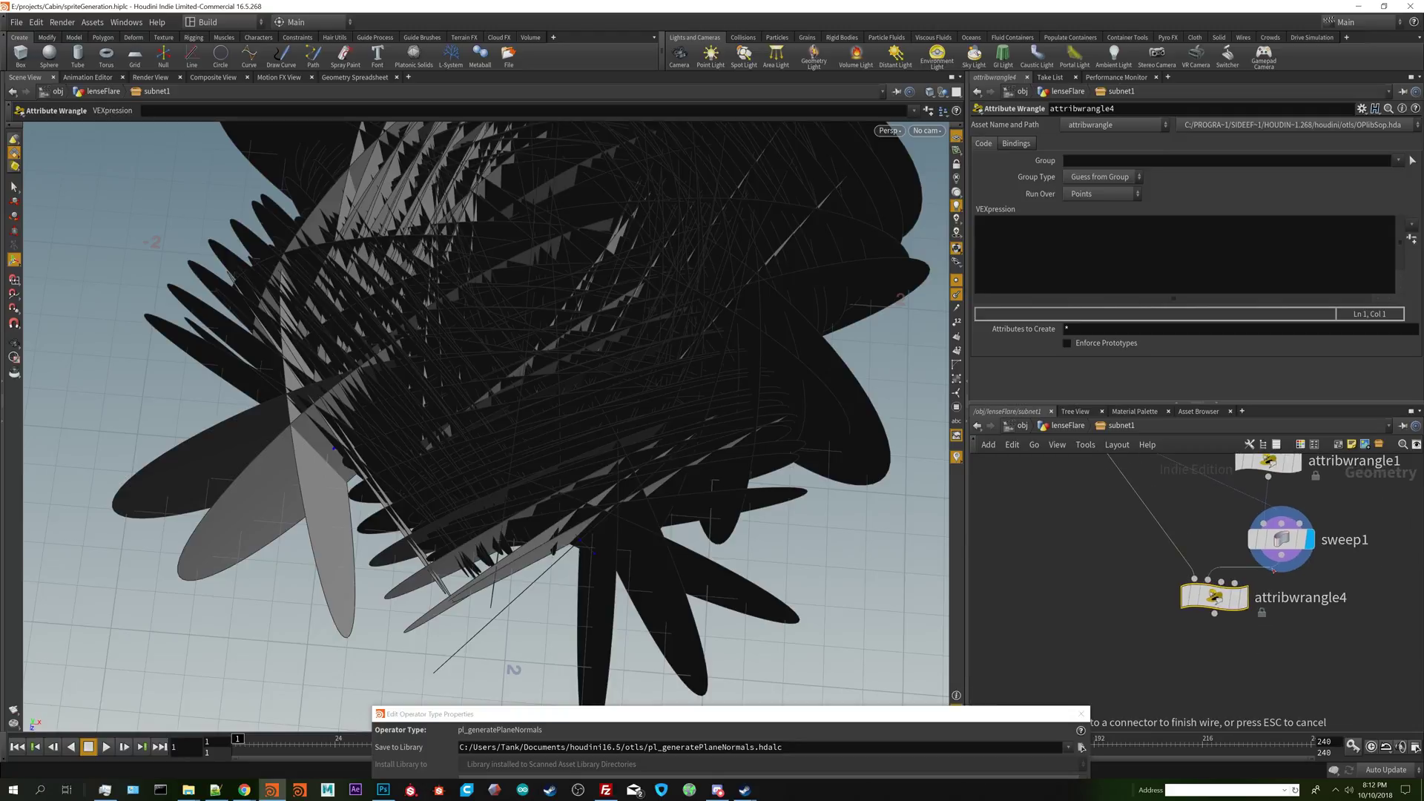
pyautogui.click(1211, 598)
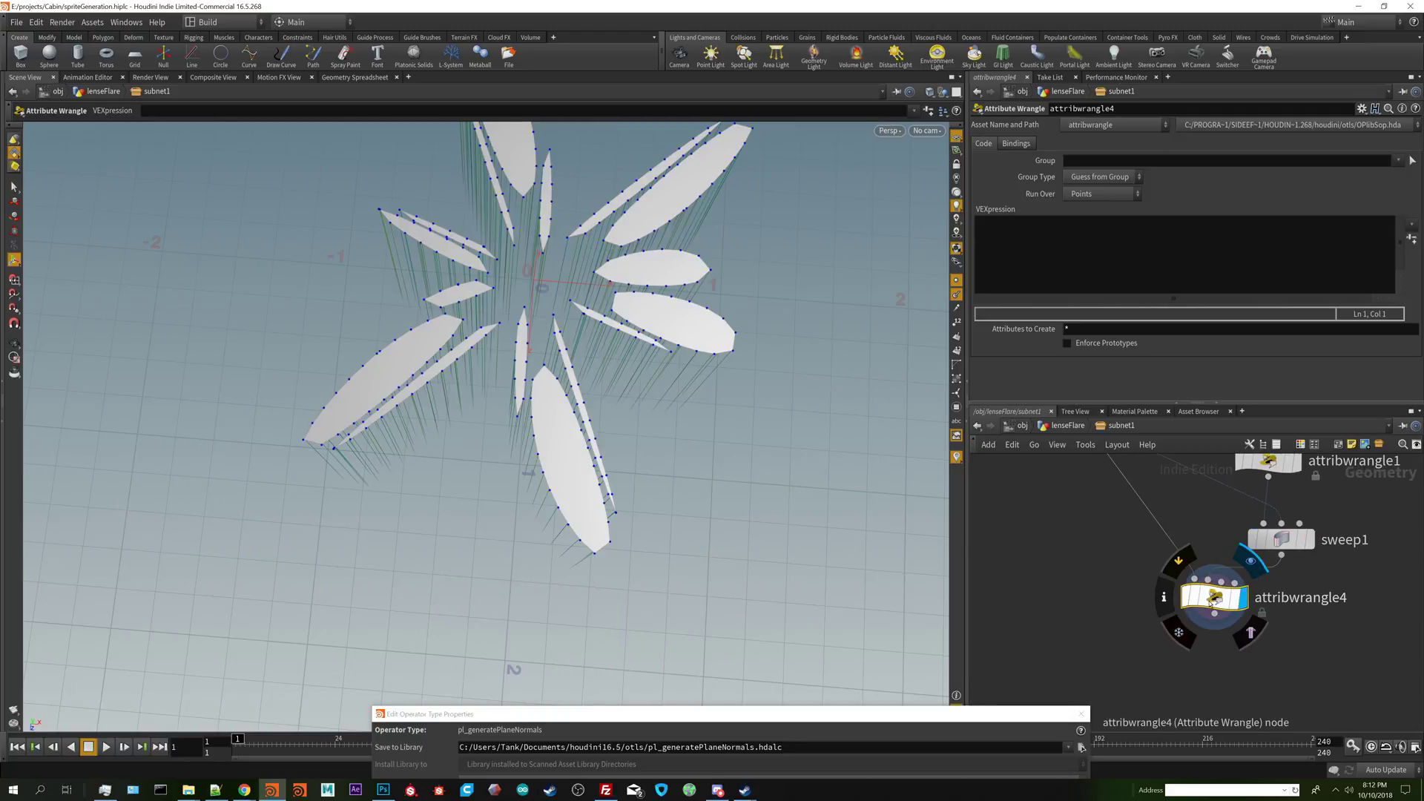
pyautogui.click(1055, 263)
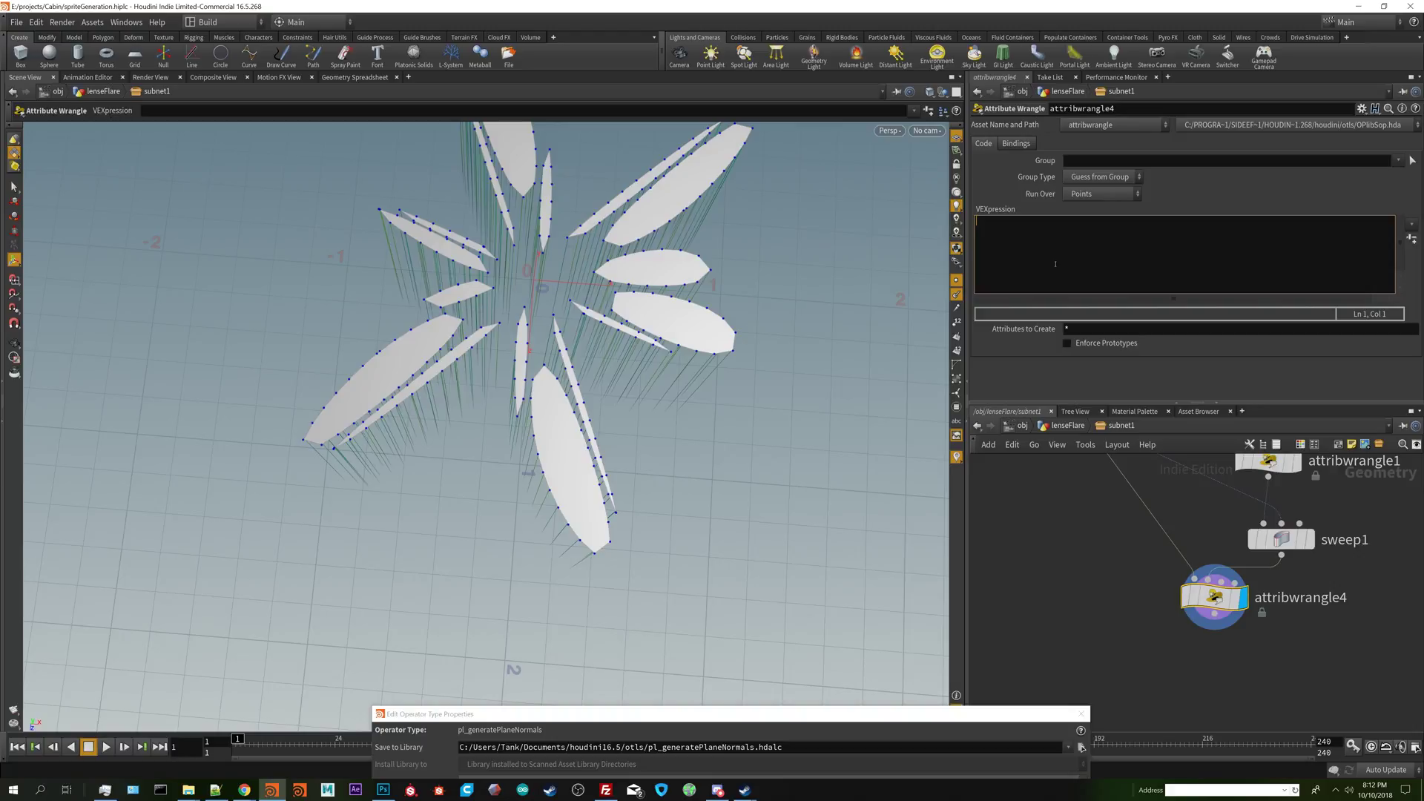
pyautogui.write('v')
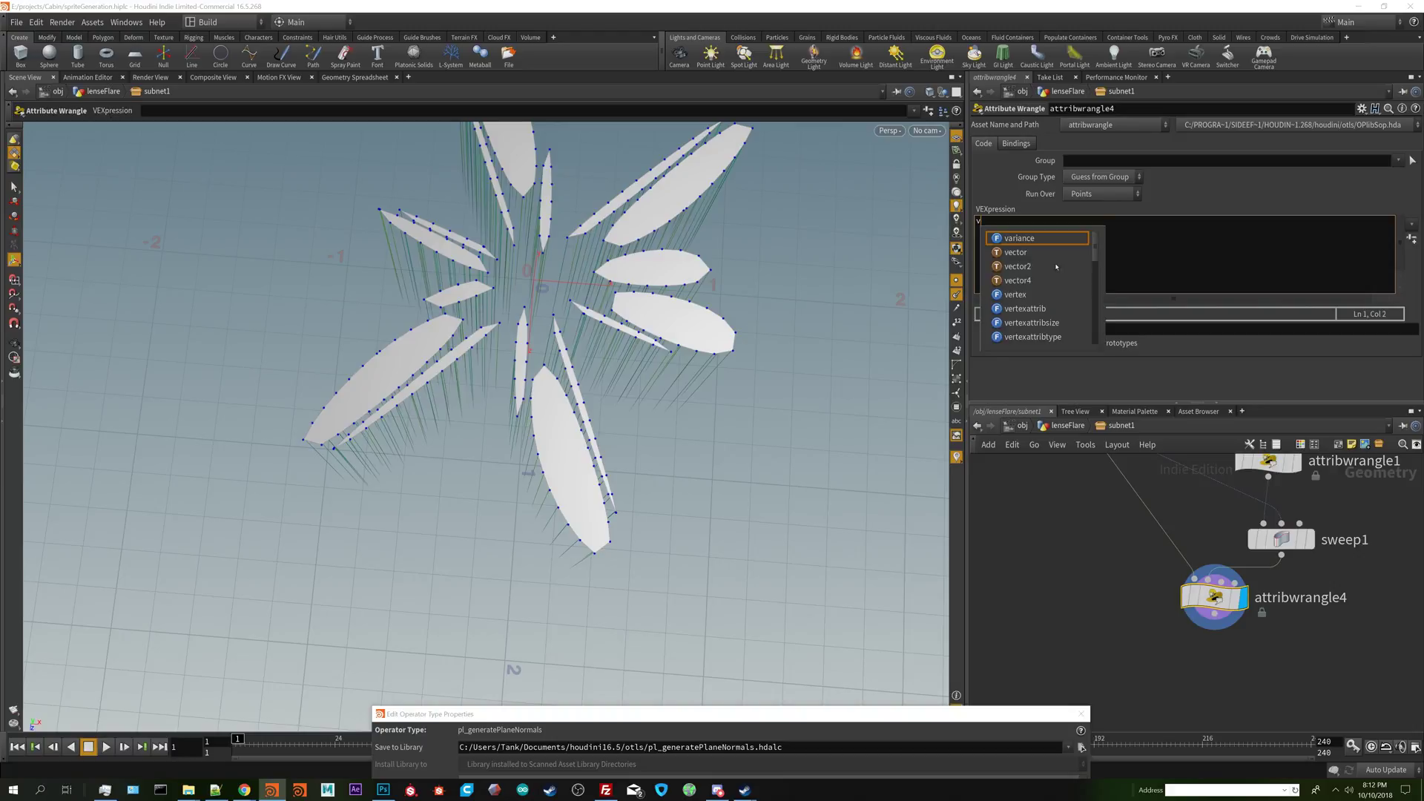
pyautogui.write('@N=')
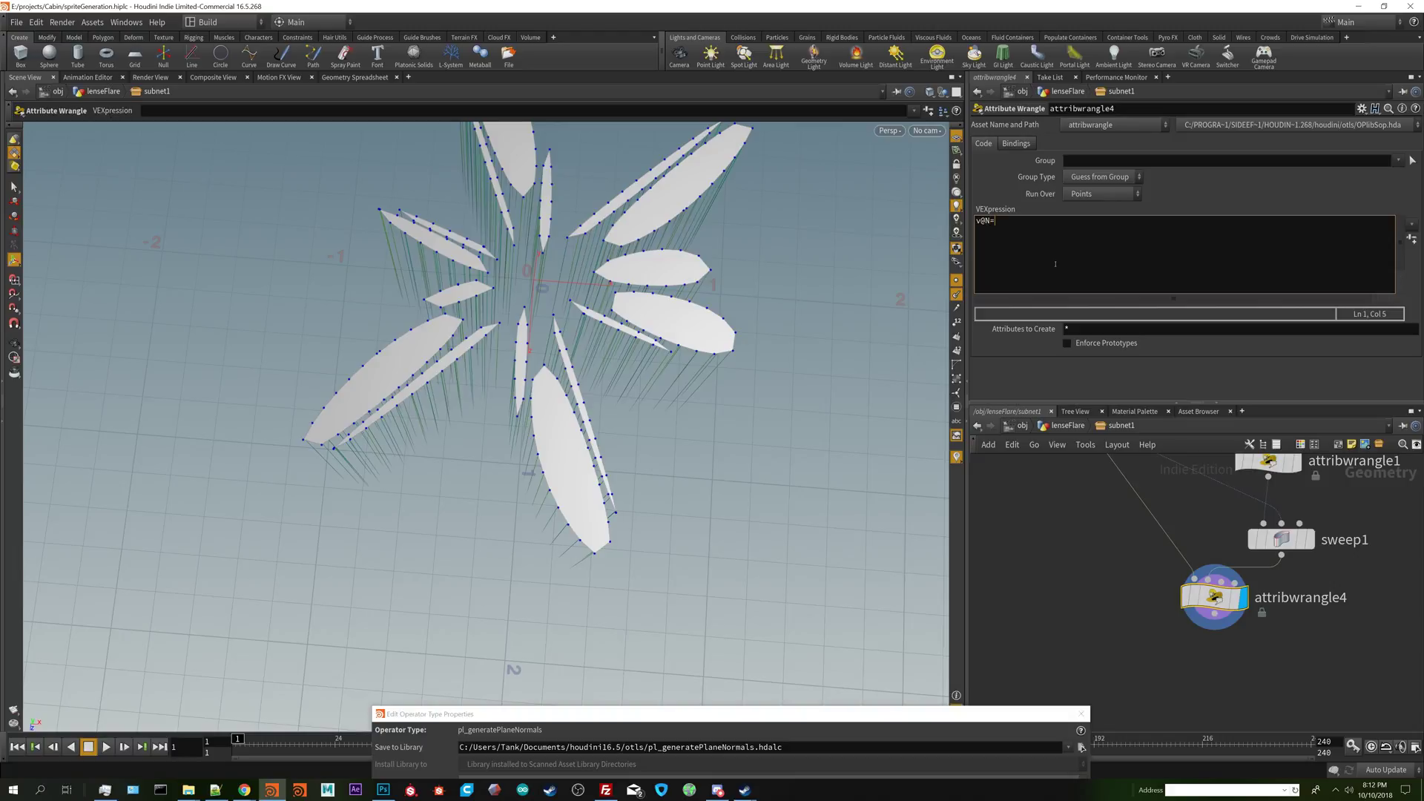
pyautogui.write('point(1,')
pyautogui.write('"N",@ptnum')
pyautogui.write(')_')
pyautogui.moveTo(1353, 653); pyautogui.dragTo(1257, 621, button='middle')
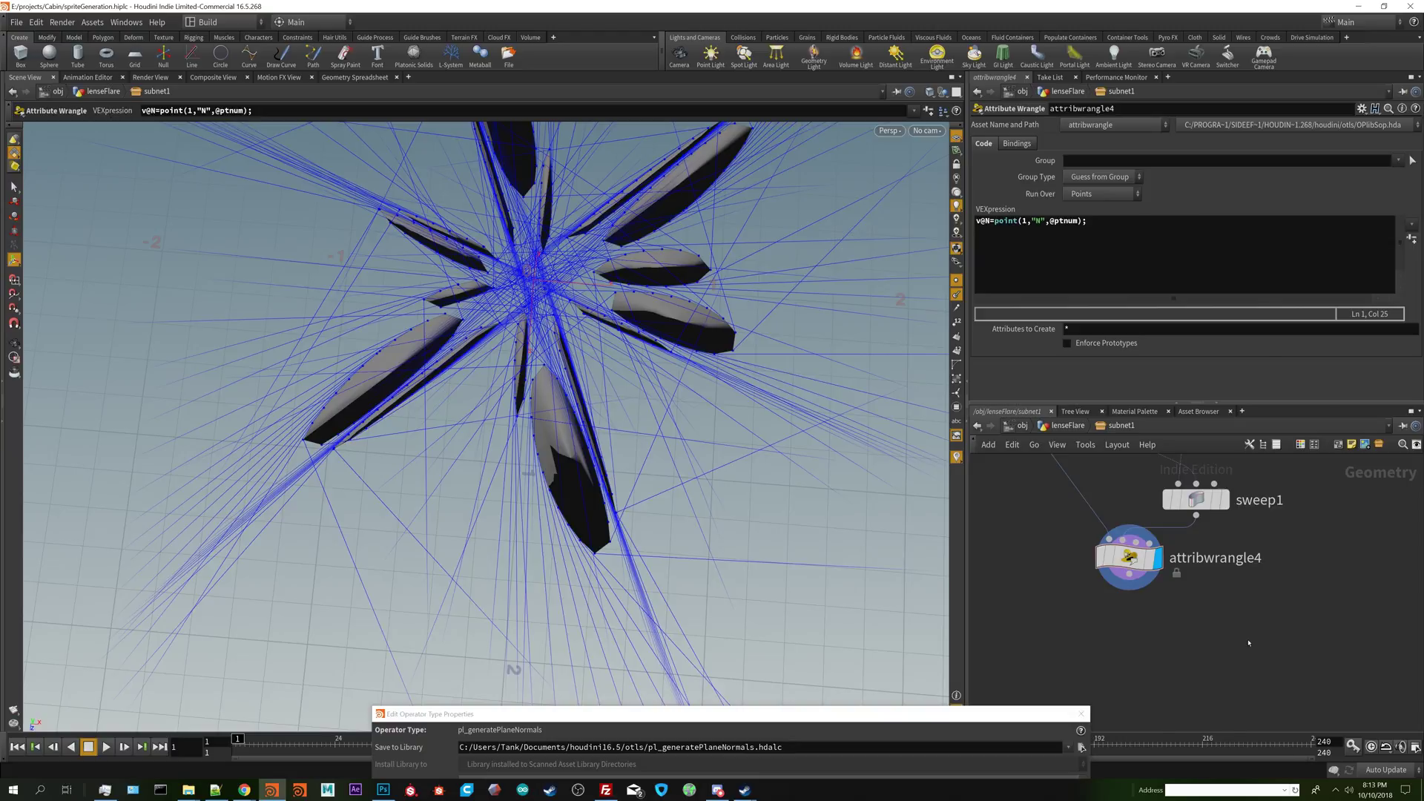
# - Add a new node from the Tab menu below attribwrangle4
pyautogui.press('Tab')
pyautogui.write('null')
pyautogui.press('Return')
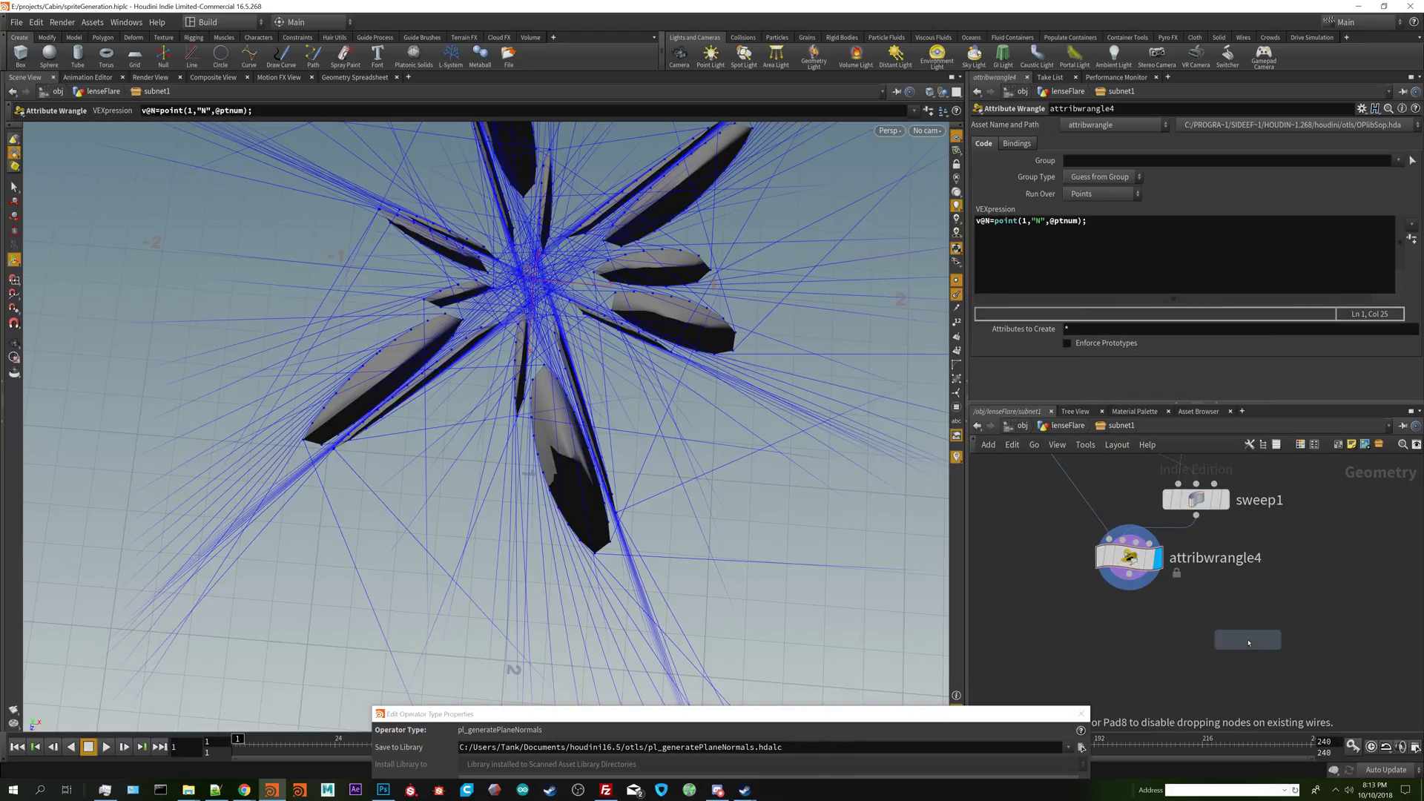
pyautogui.click(1252, 623)
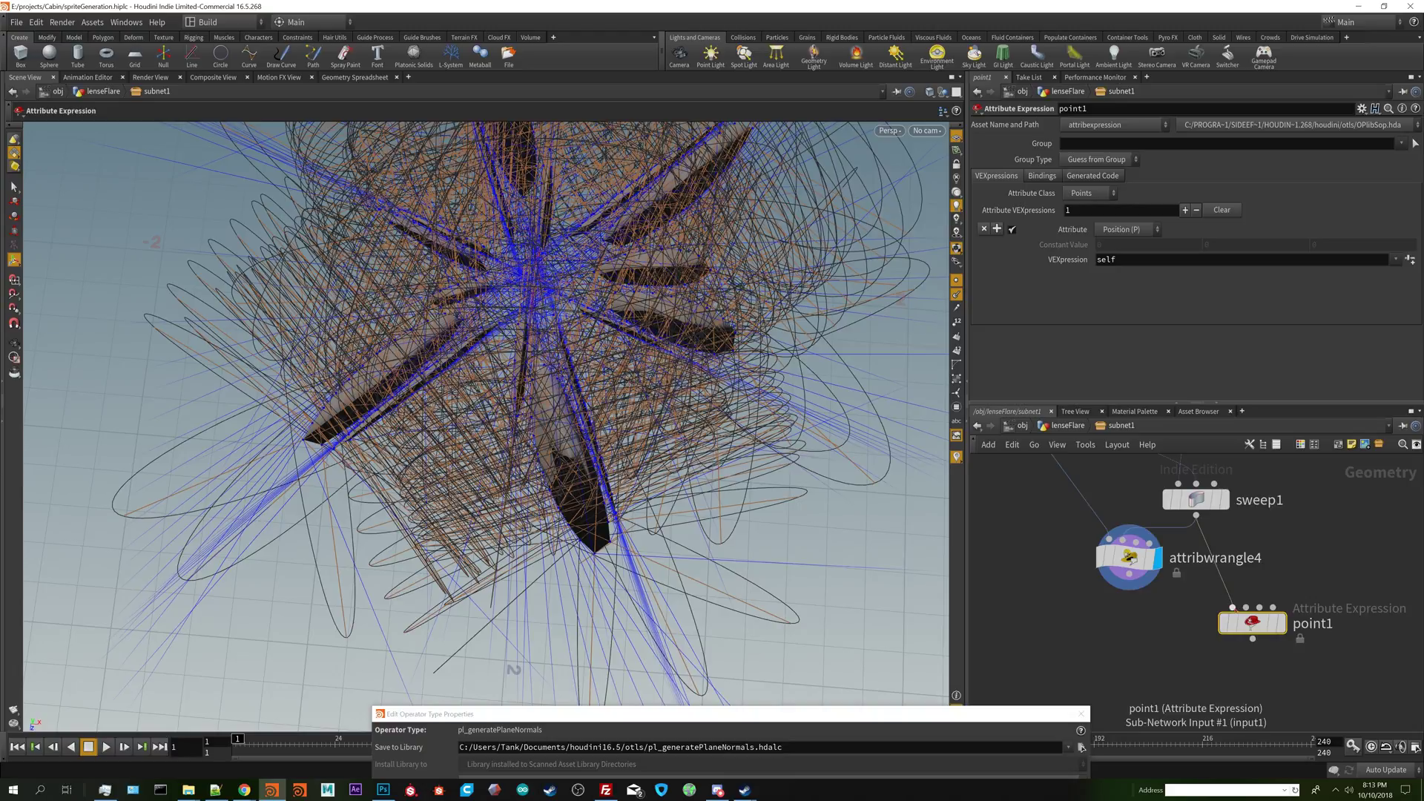
# - Wire point1's input to the subnet input and display its result
pyautogui.moveTo(1233, 601); pyautogui.dragTo(1157, 511)
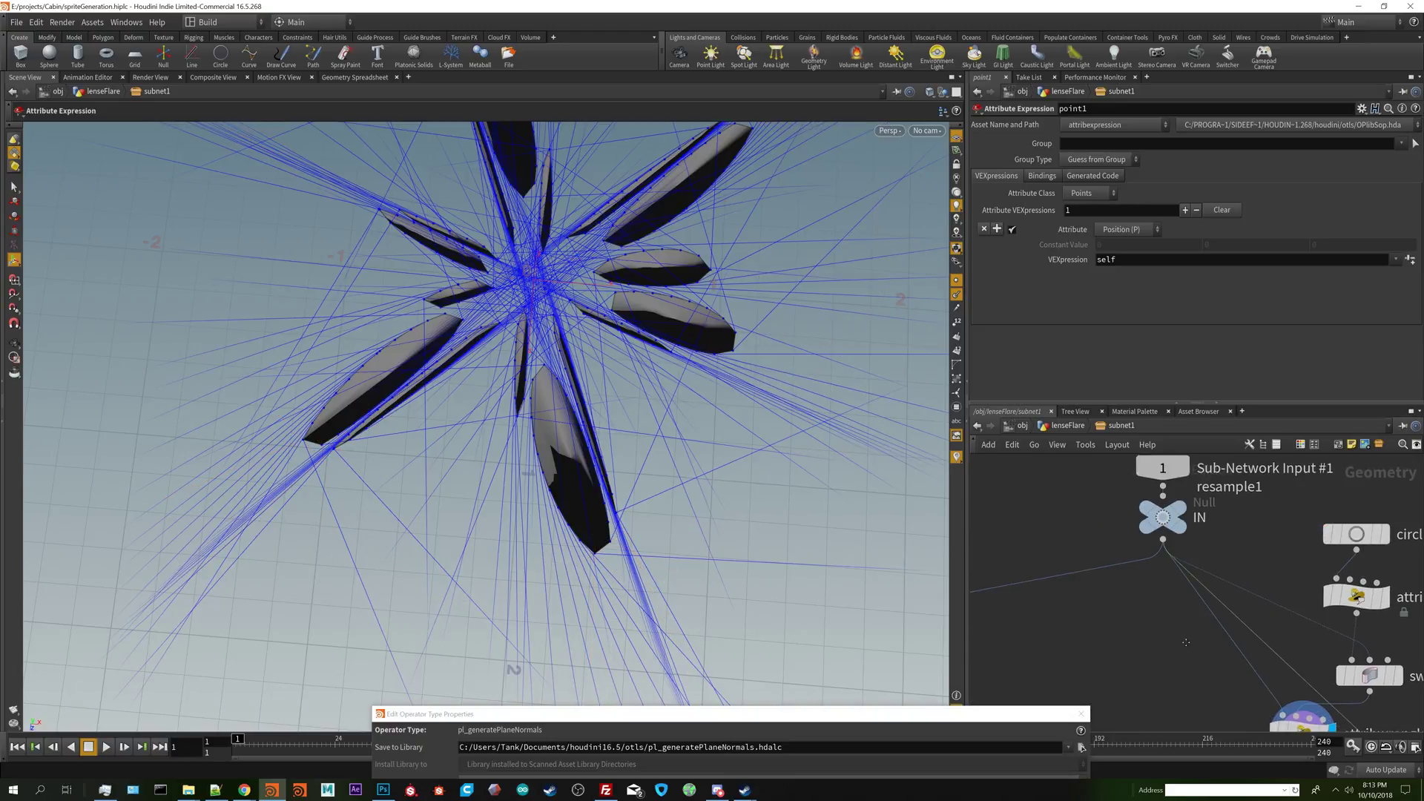
pyautogui.moveTo(1404, 659); pyautogui.dragTo(1255, 592, button='middle')
pyautogui.moveTo(1265, 634)
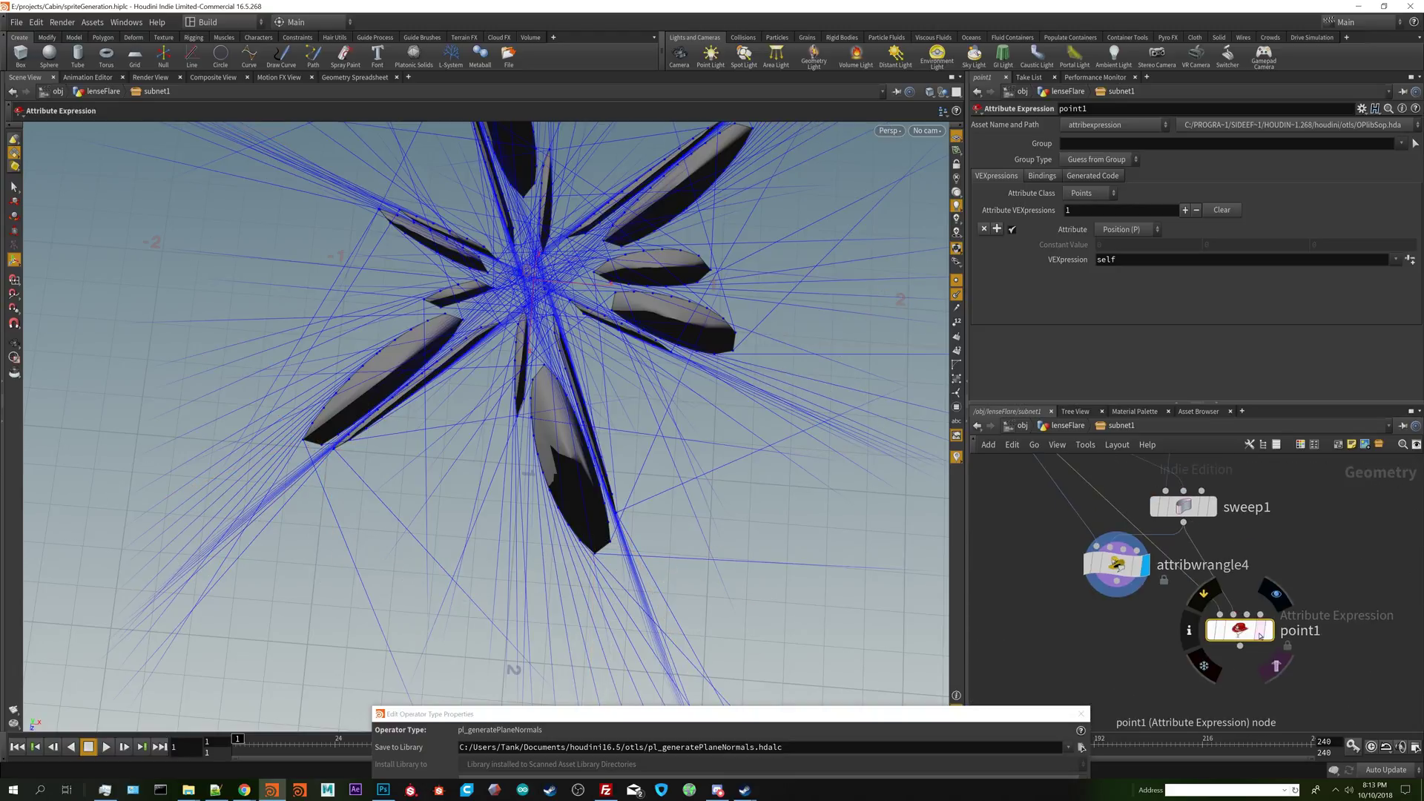
pyautogui.click(1275, 593)
pyautogui.moveTo(1240, 631); pyautogui.dragTo(1220, 586)
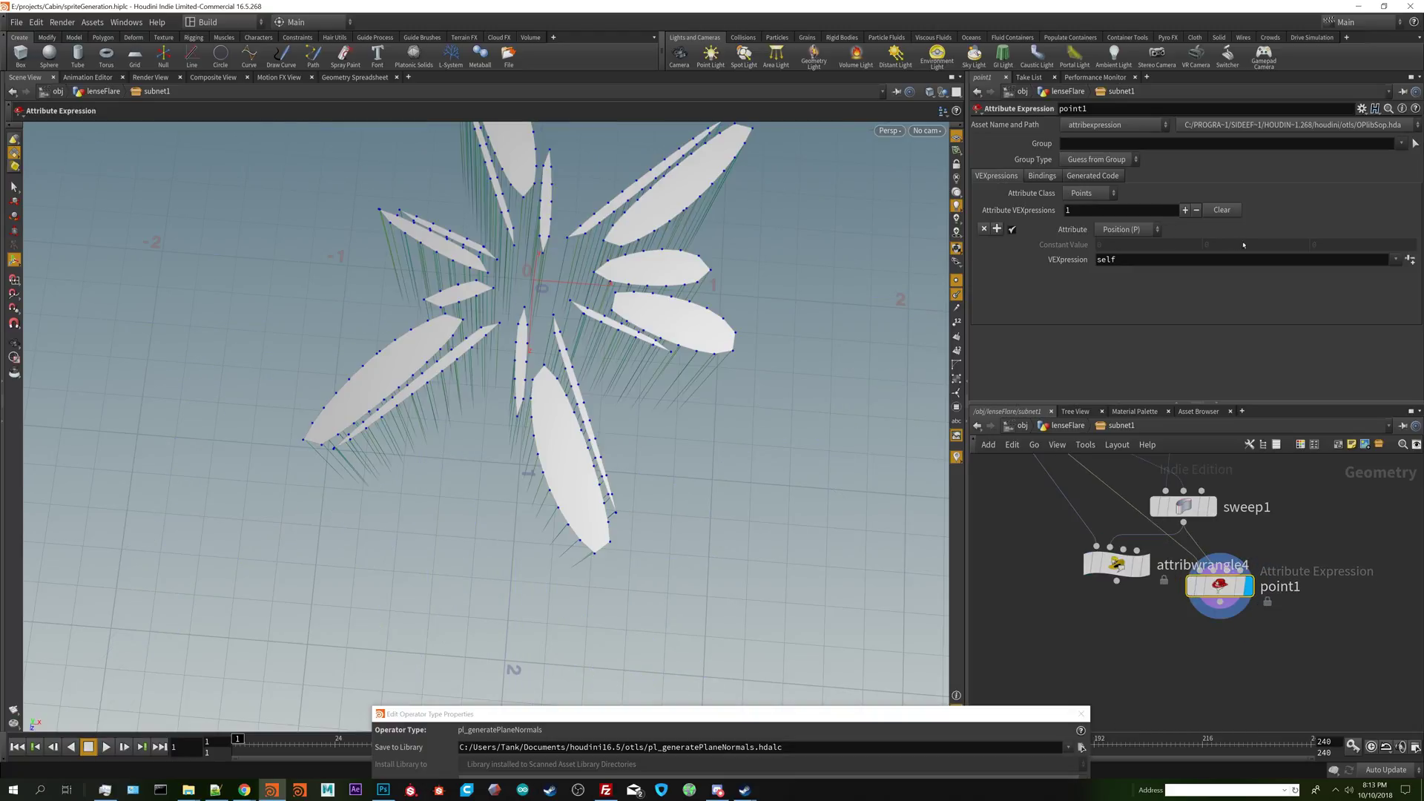
pyautogui.click(1123, 230)
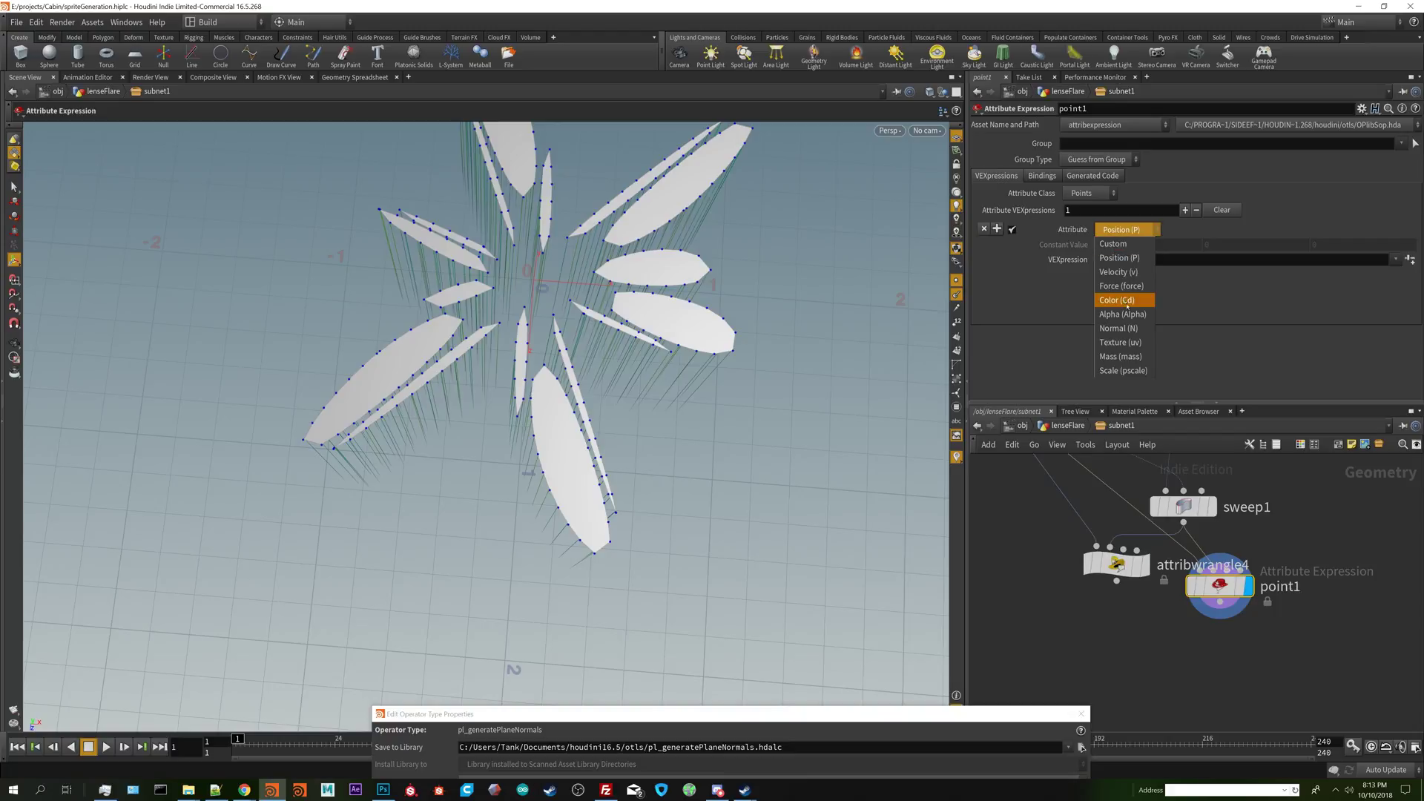
pyautogui.click(1118, 328)
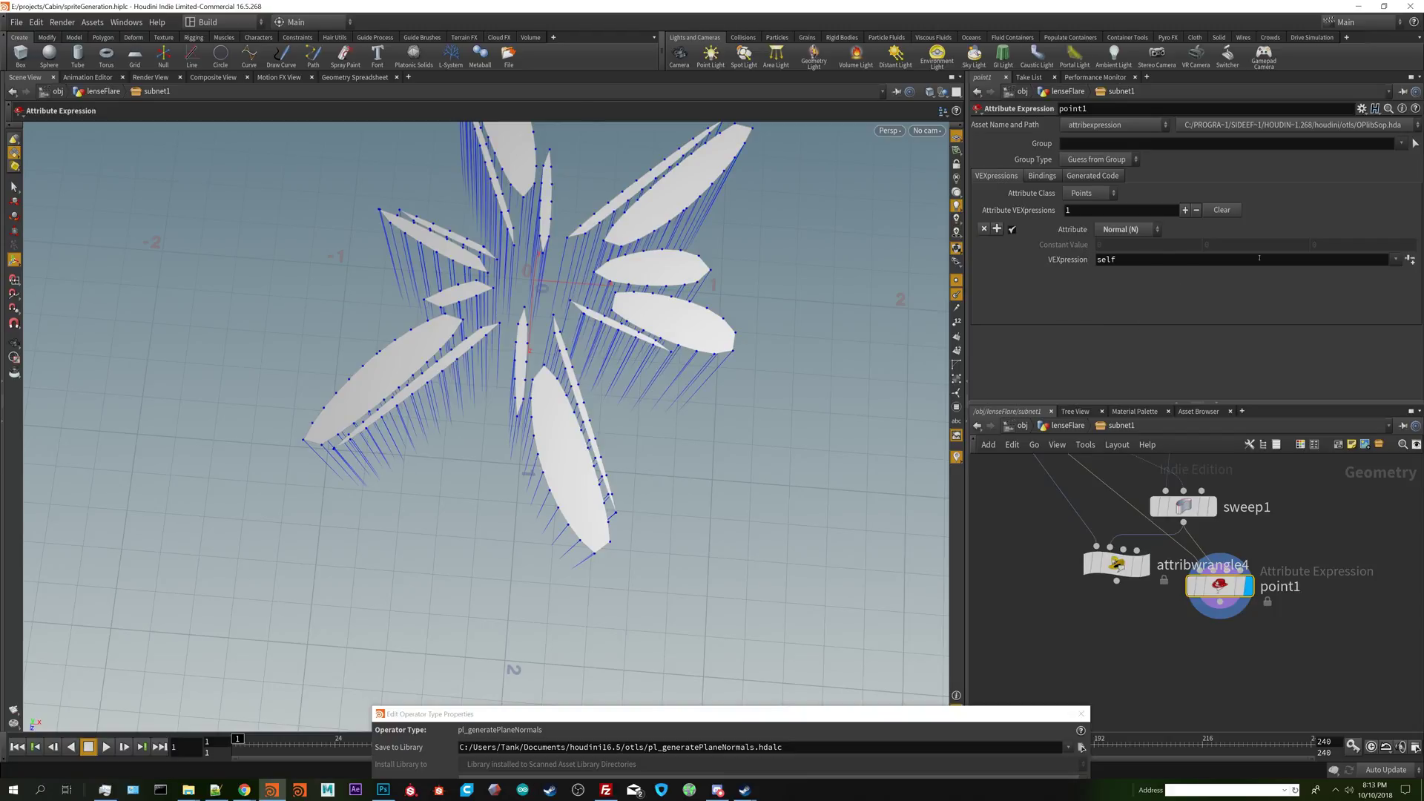
pyautogui.click(1395, 260)
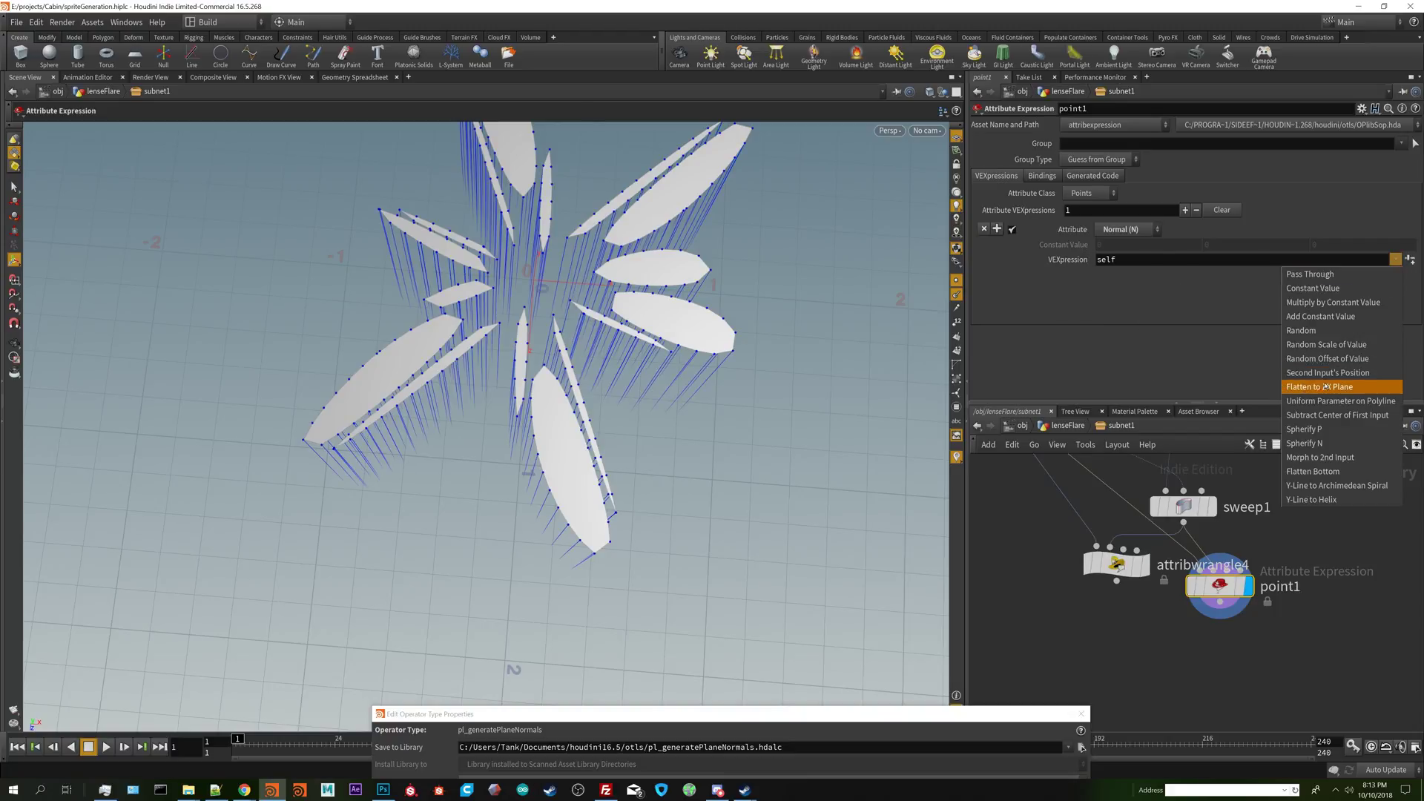
pyautogui.click(1355, 373)
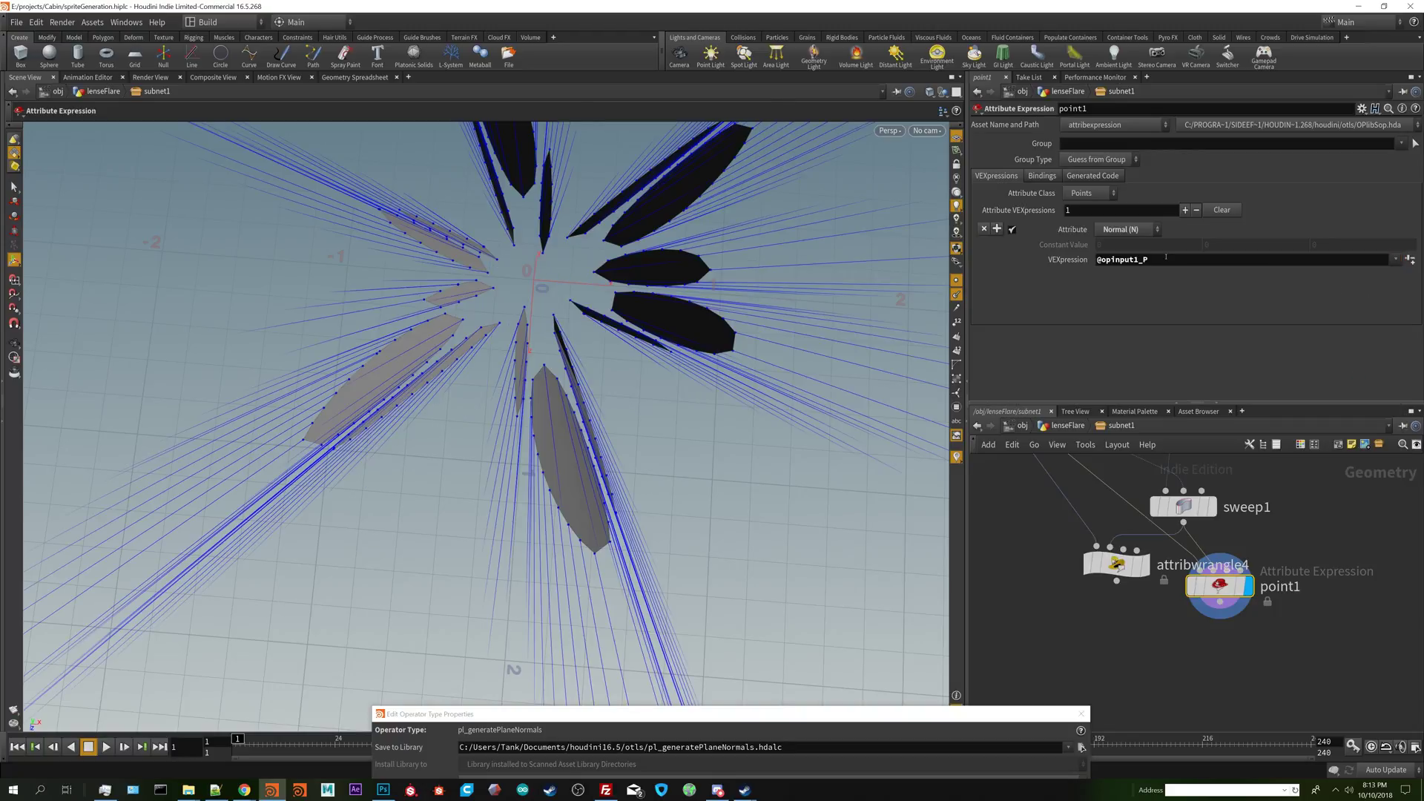
pyautogui.click(1169, 259)
pyautogui.press('BackSpace')
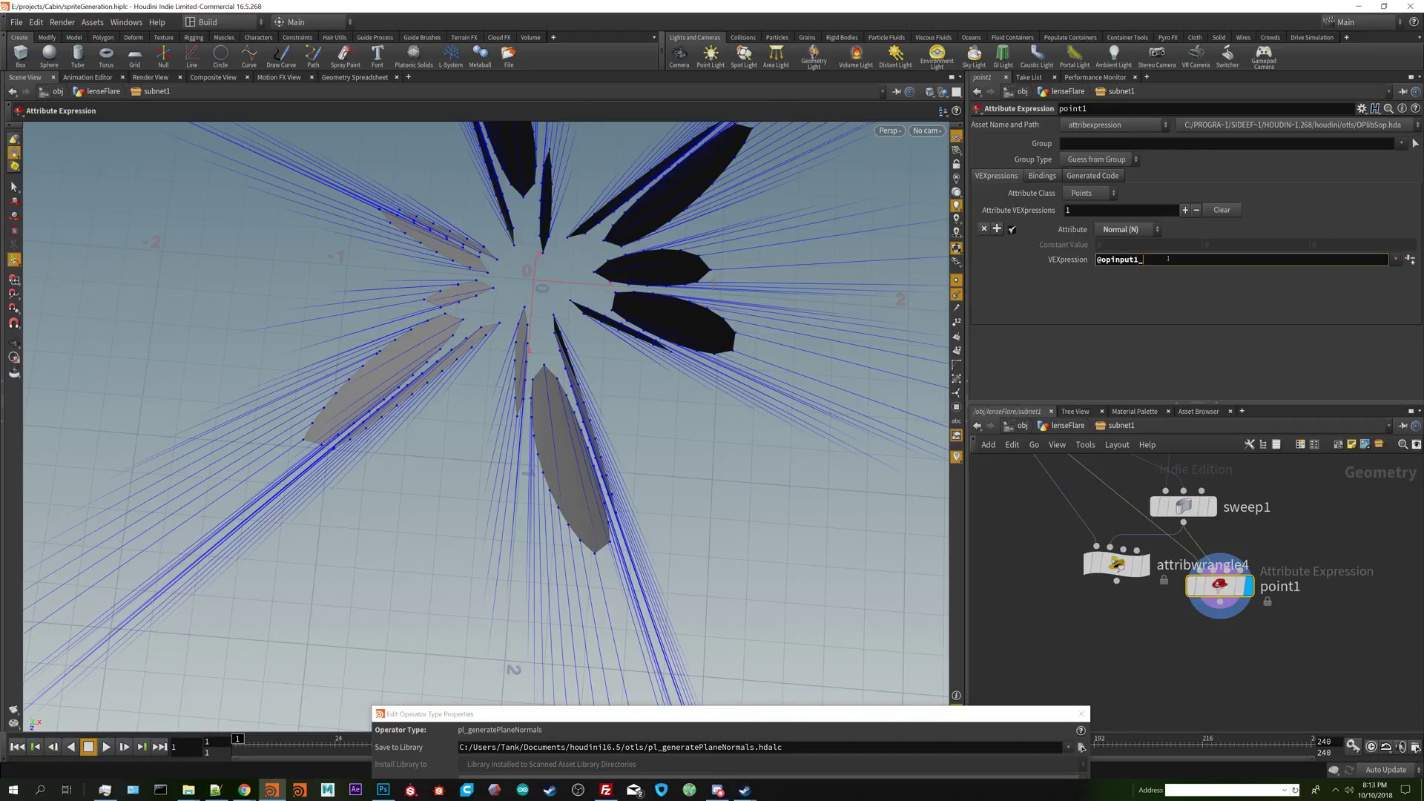
pyautogui.write('N')
pyautogui.press('Return')
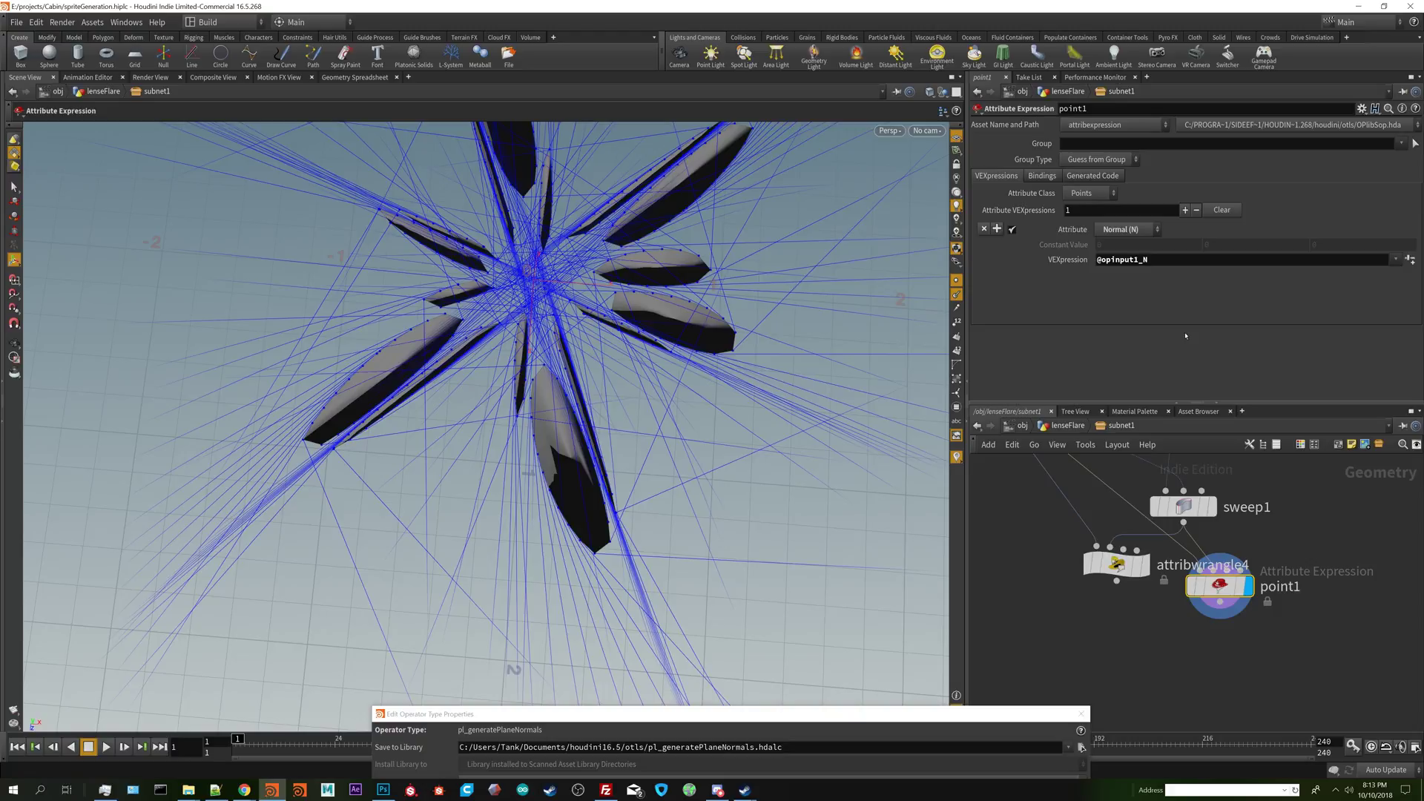
# - Compare point1 and attribwrangle4 normals on the petals in the viewport
pyautogui.keyDown('alt'); pyautogui.moveTo(422, 432); pyautogui.dragTo(682, 348); pyautogui.keyUp('alt')
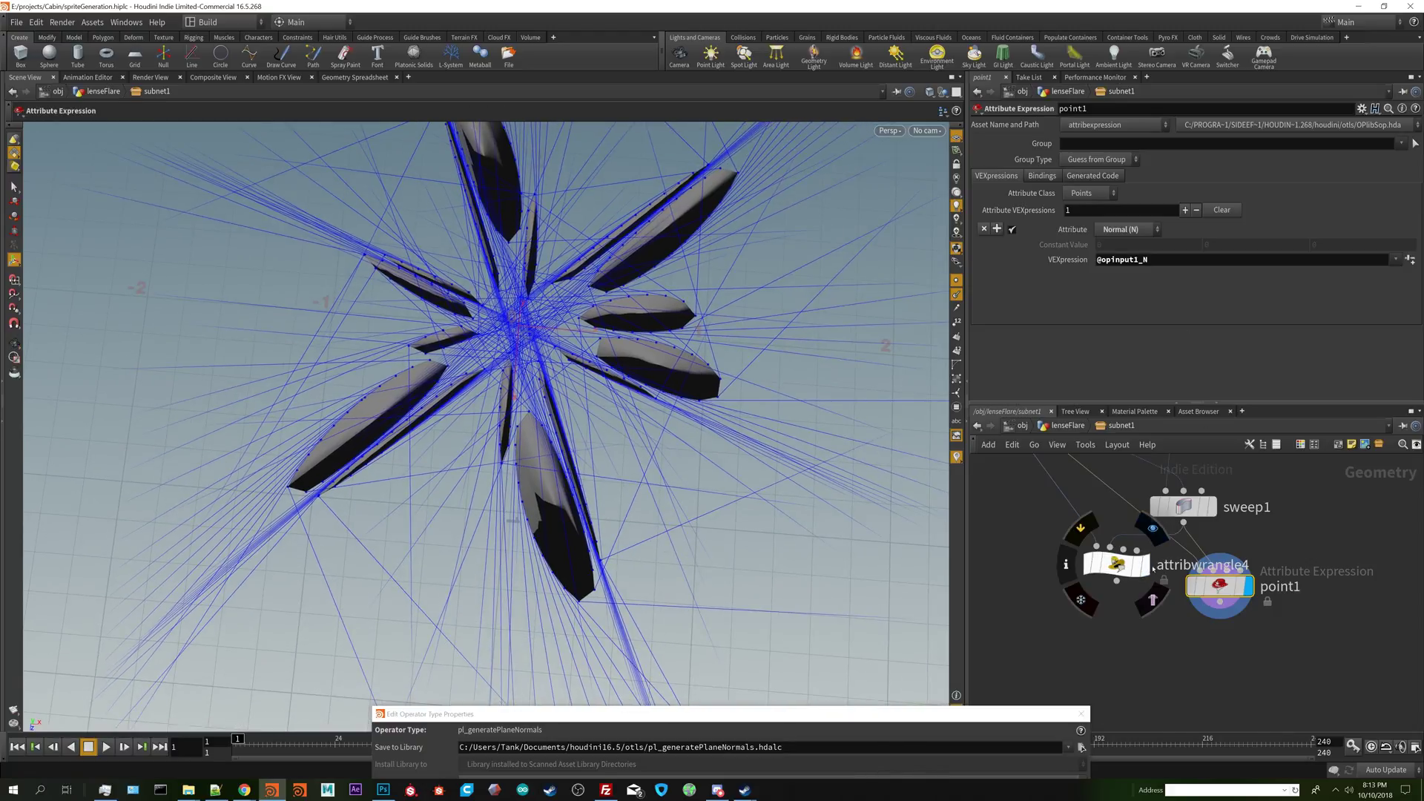
pyautogui.click(1144, 565)
pyautogui.click(1249, 586)
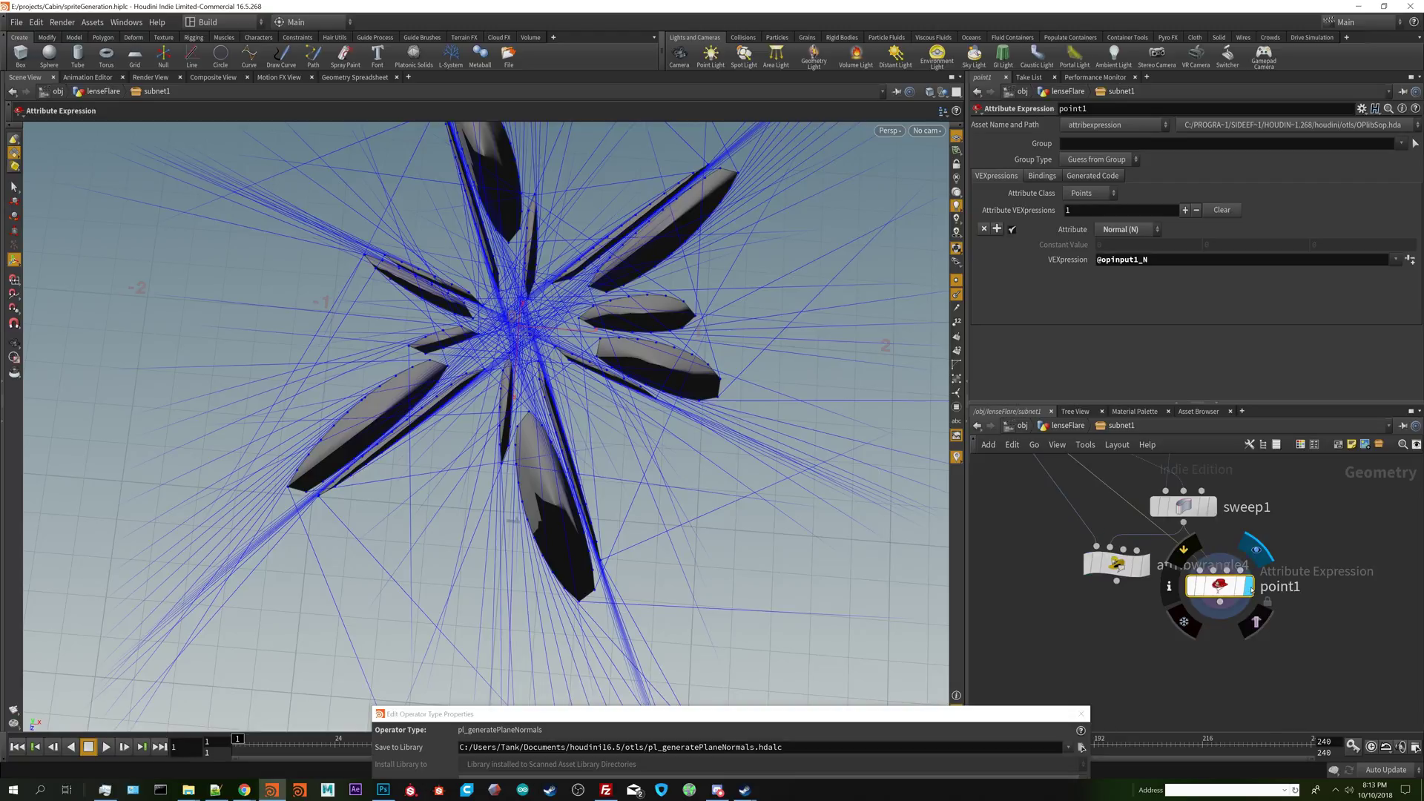
pyautogui.moveTo(1159, 565)
pyautogui.click(1149, 565)
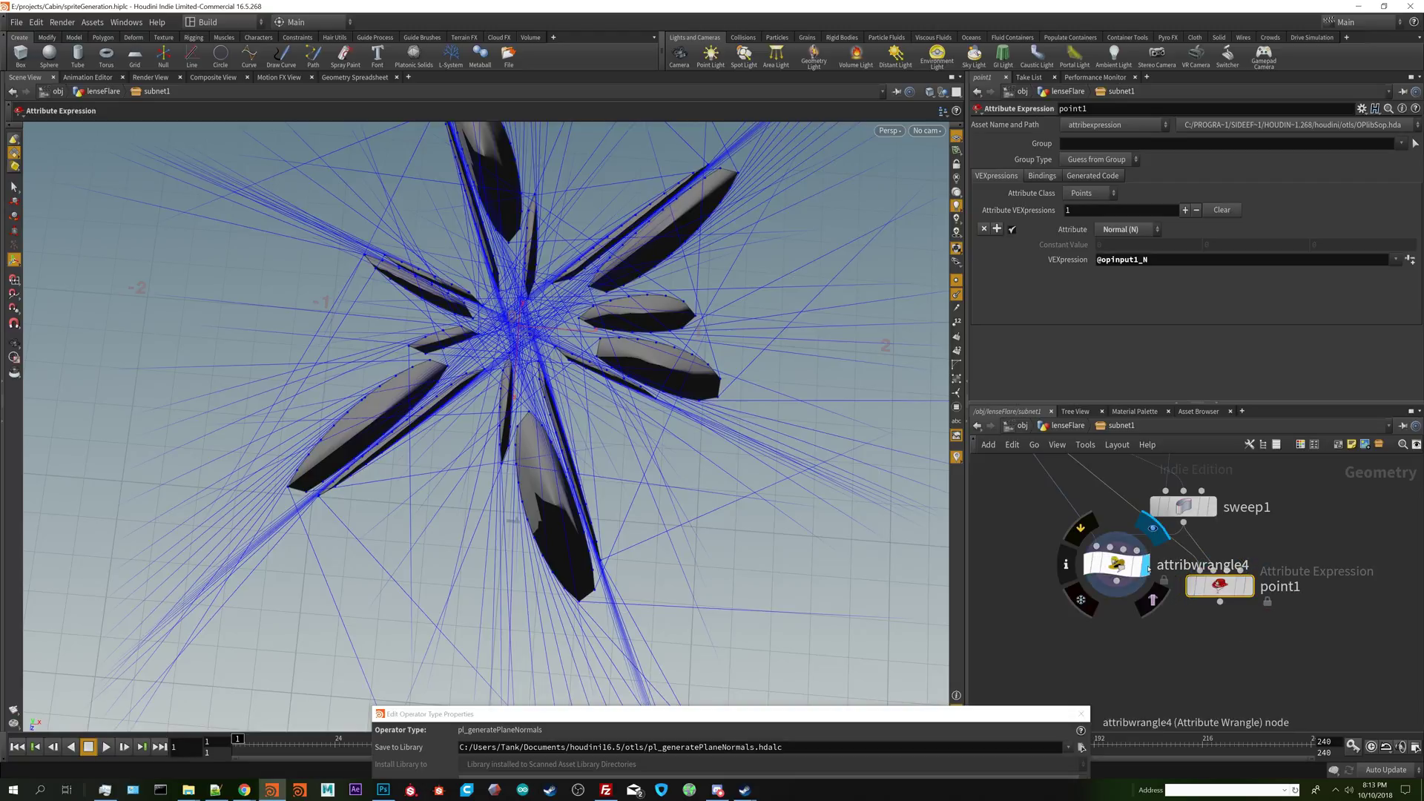
pyautogui.moveTo(1132, 649); pyautogui.dragTo(1229, 629, button='middle')
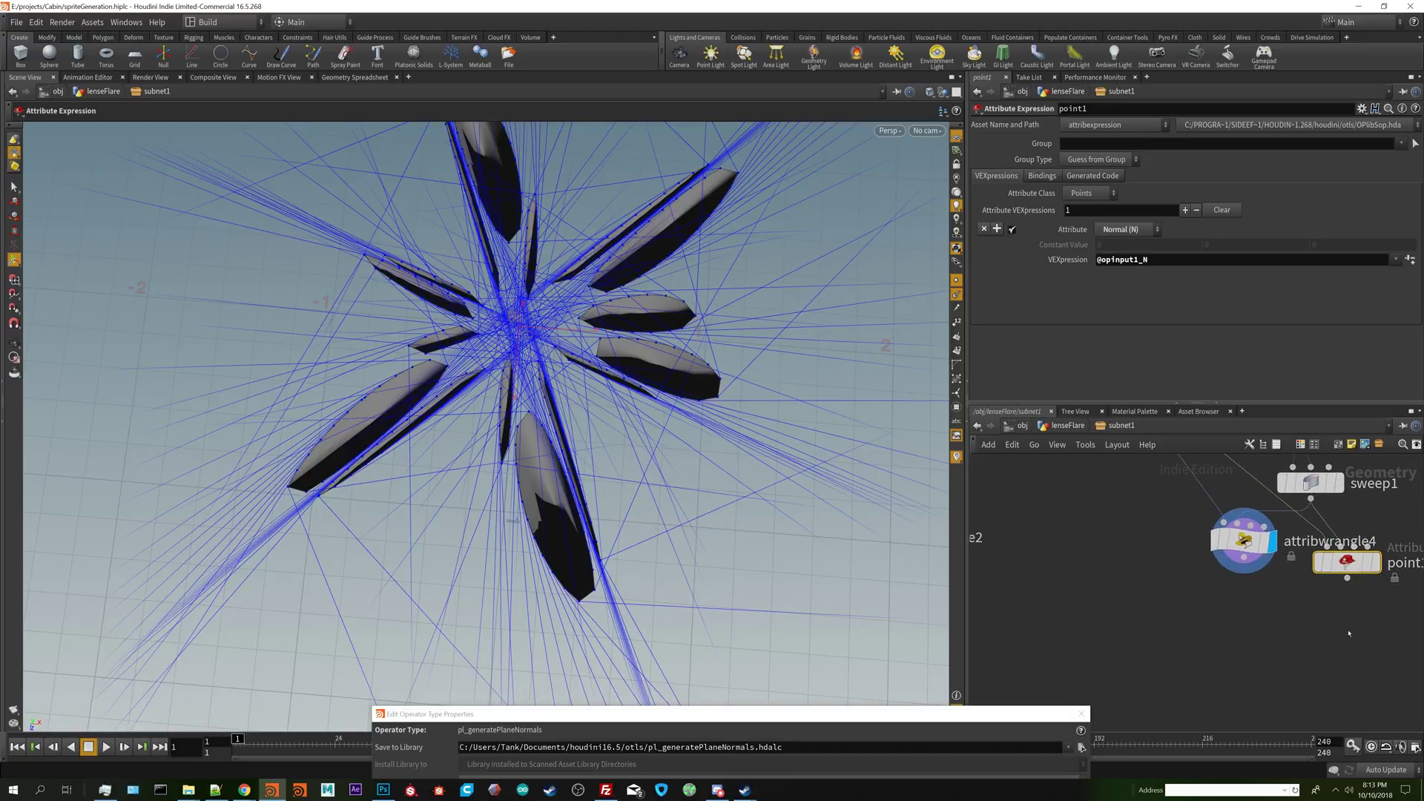
# - Move output1 down to make room above it in the network
pyautogui.click(1254, 541)
pyautogui.moveTo(1167, 641); pyautogui.dragTo(1345, 574, button='middle')
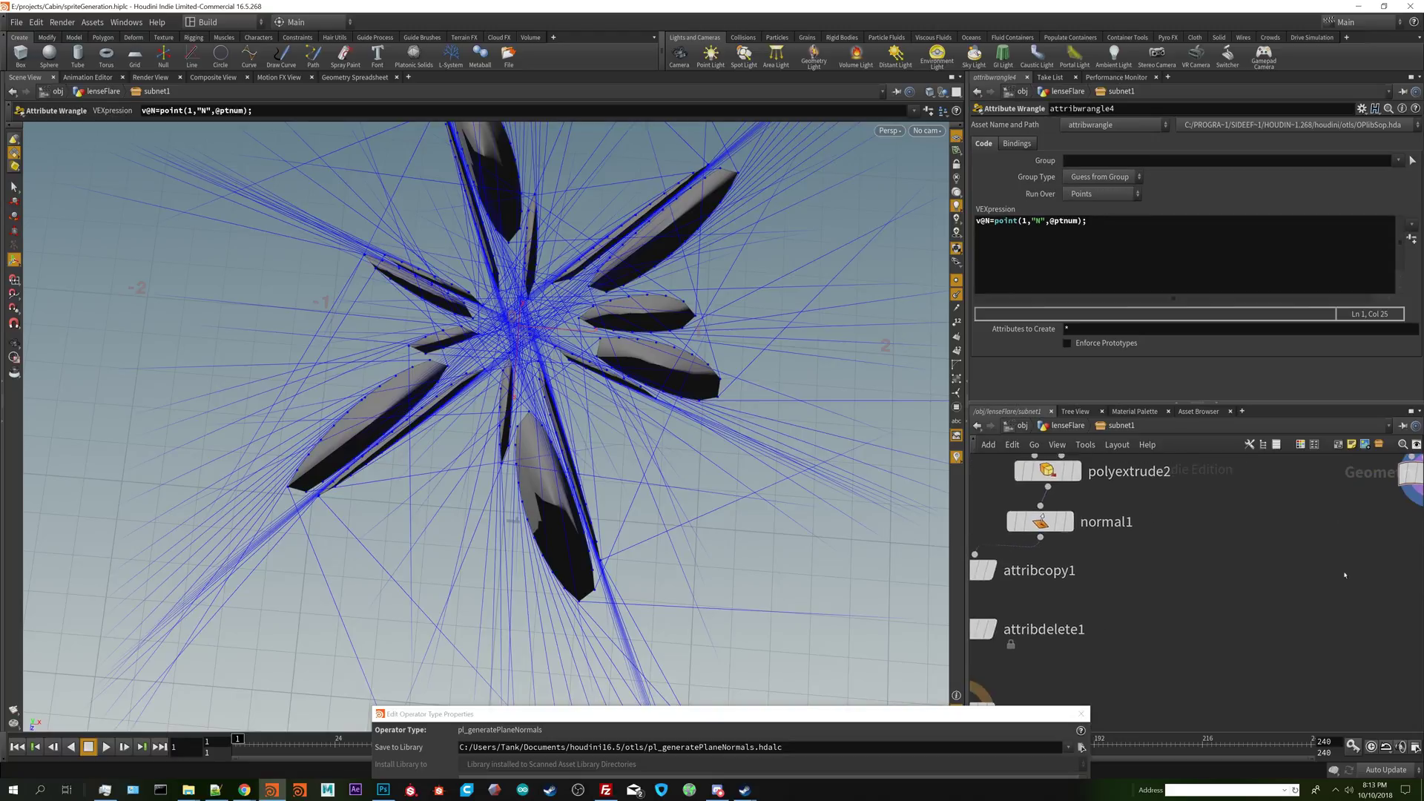
pyautogui.scroll(-4, 1261, 567)
pyautogui.moveTo(1105, 634); pyautogui.dragTo(1227, 725)
# - Insert switch1 between attribdelete1 and output1, with attribwrangle4 as second input
pyautogui.press('Tab')
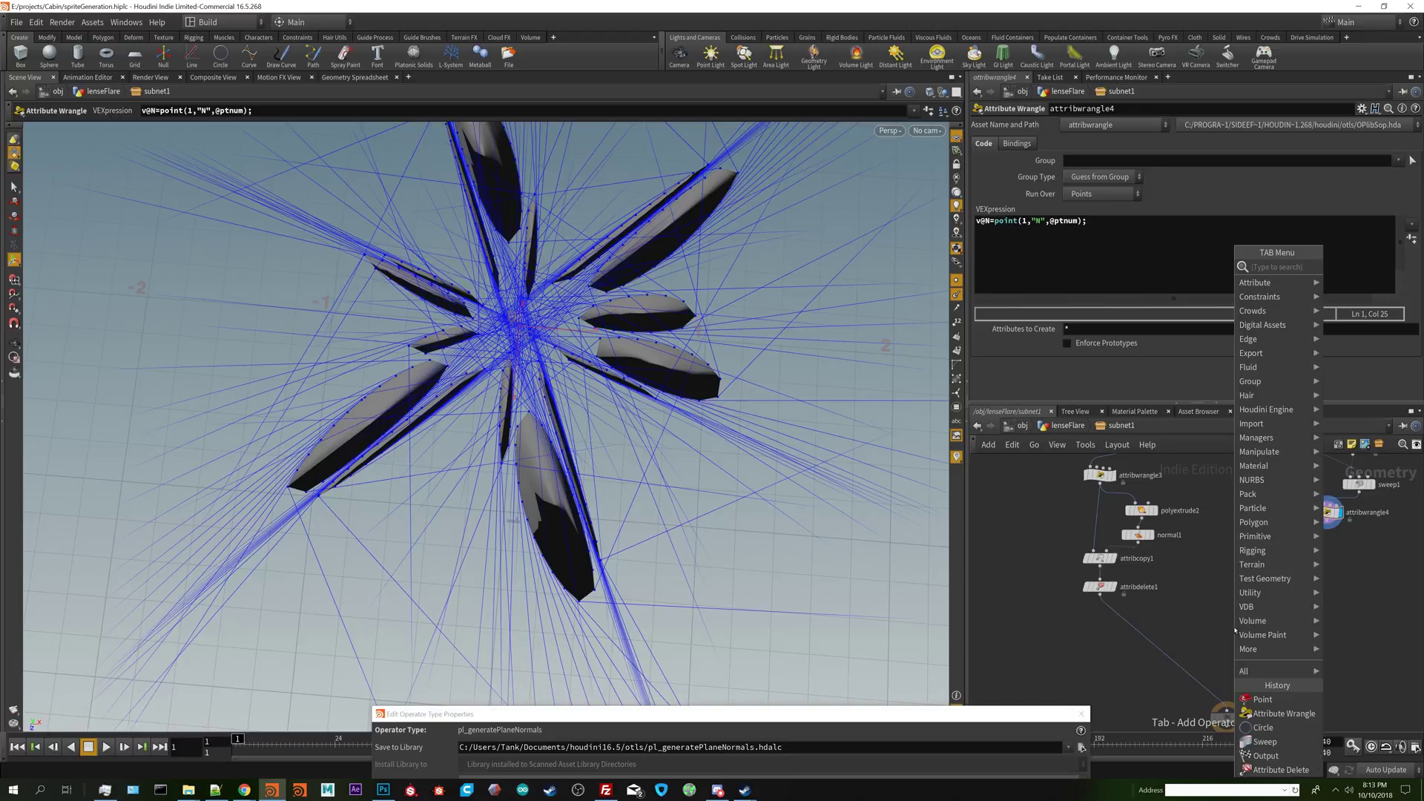
pyautogui.write('switch')
pyautogui.press('Return')
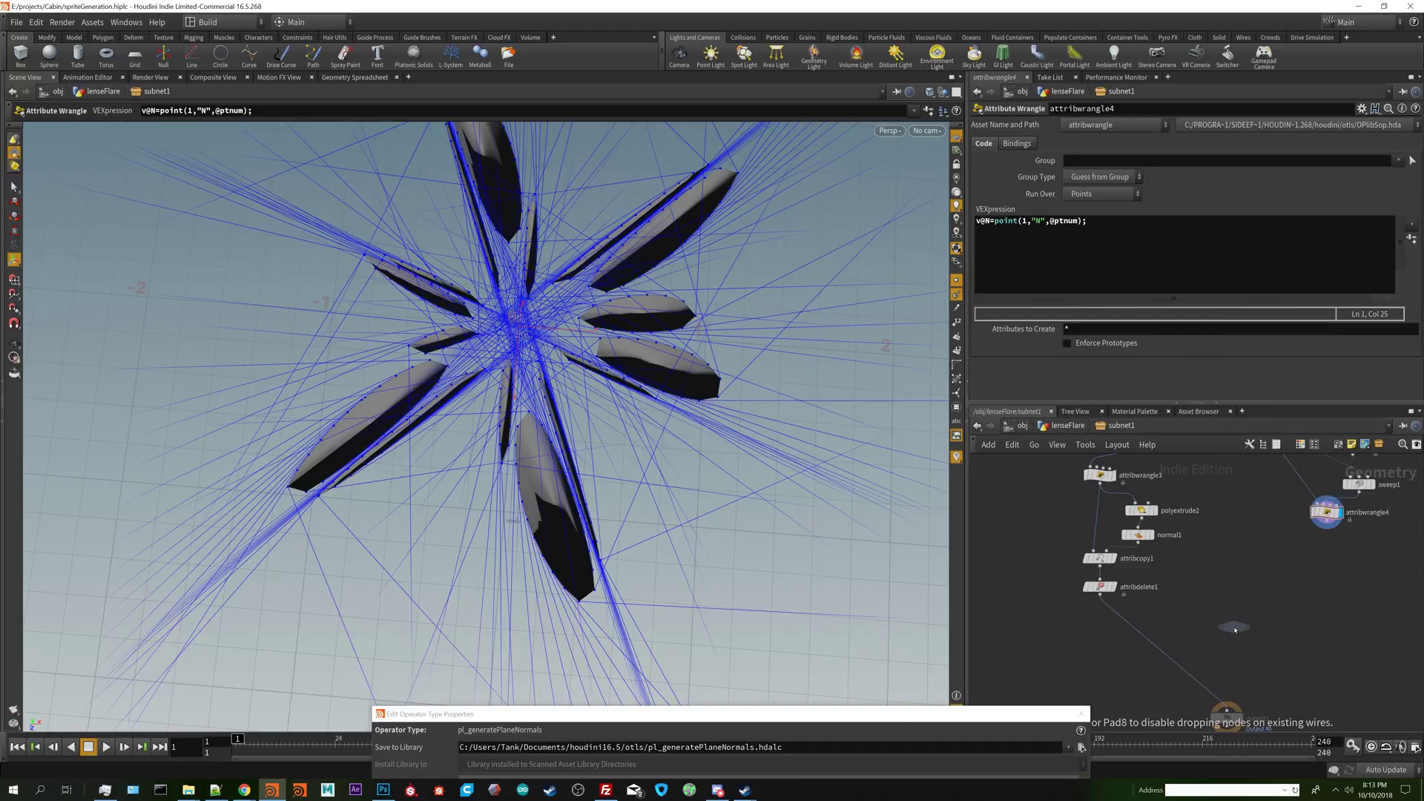
pyautogui.click(1235, 629)
pyautogui.moveTo(1235, 629)
pyautogui.mouseDown()
pyautogui.moveTo(1157, 675)
pyautogui.moveTo(1153, 656)
pyautogui.moveTo(1213, 635)
pyautogui.mouseUp()
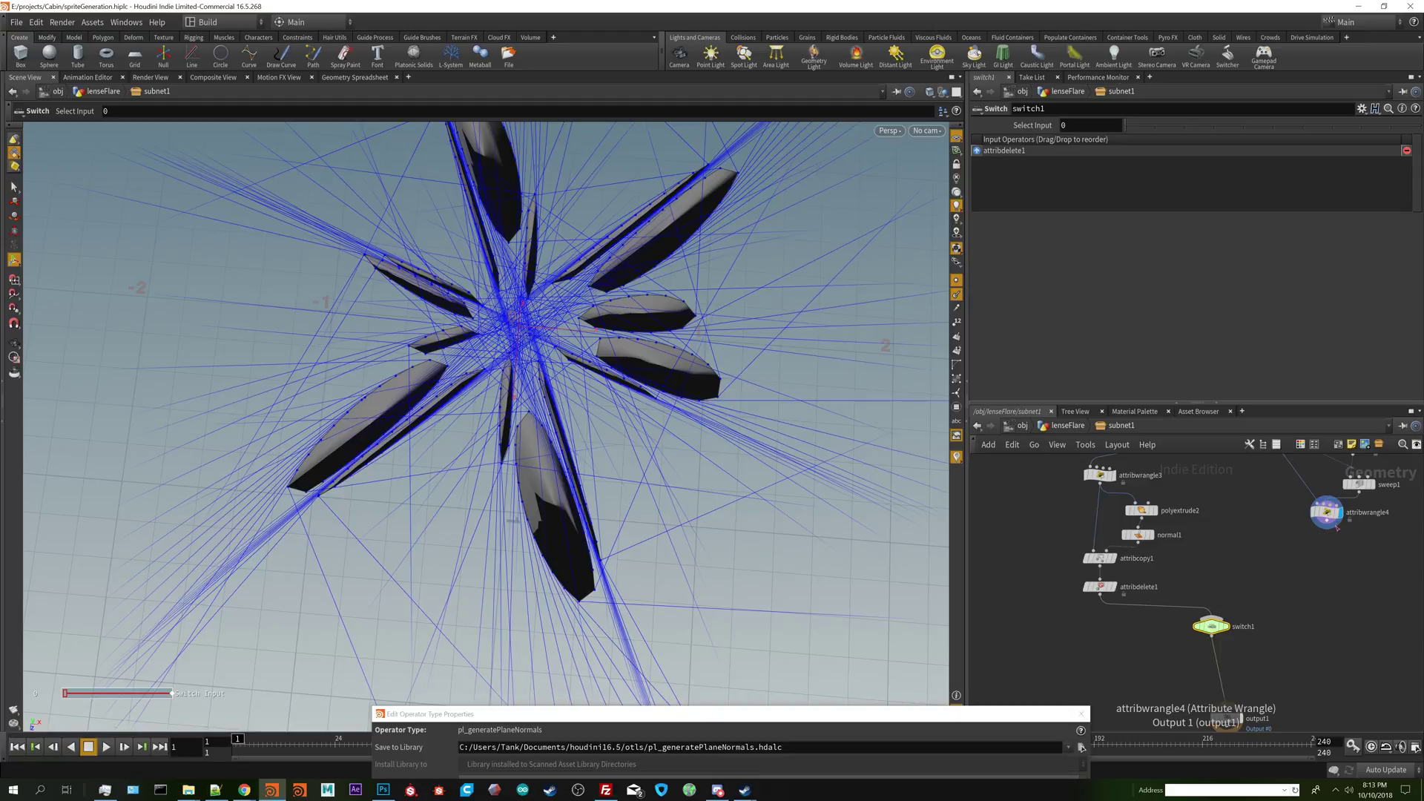
pyautogui.moveTo(1266, 583); pyautogui.dragTo(1225, 627)
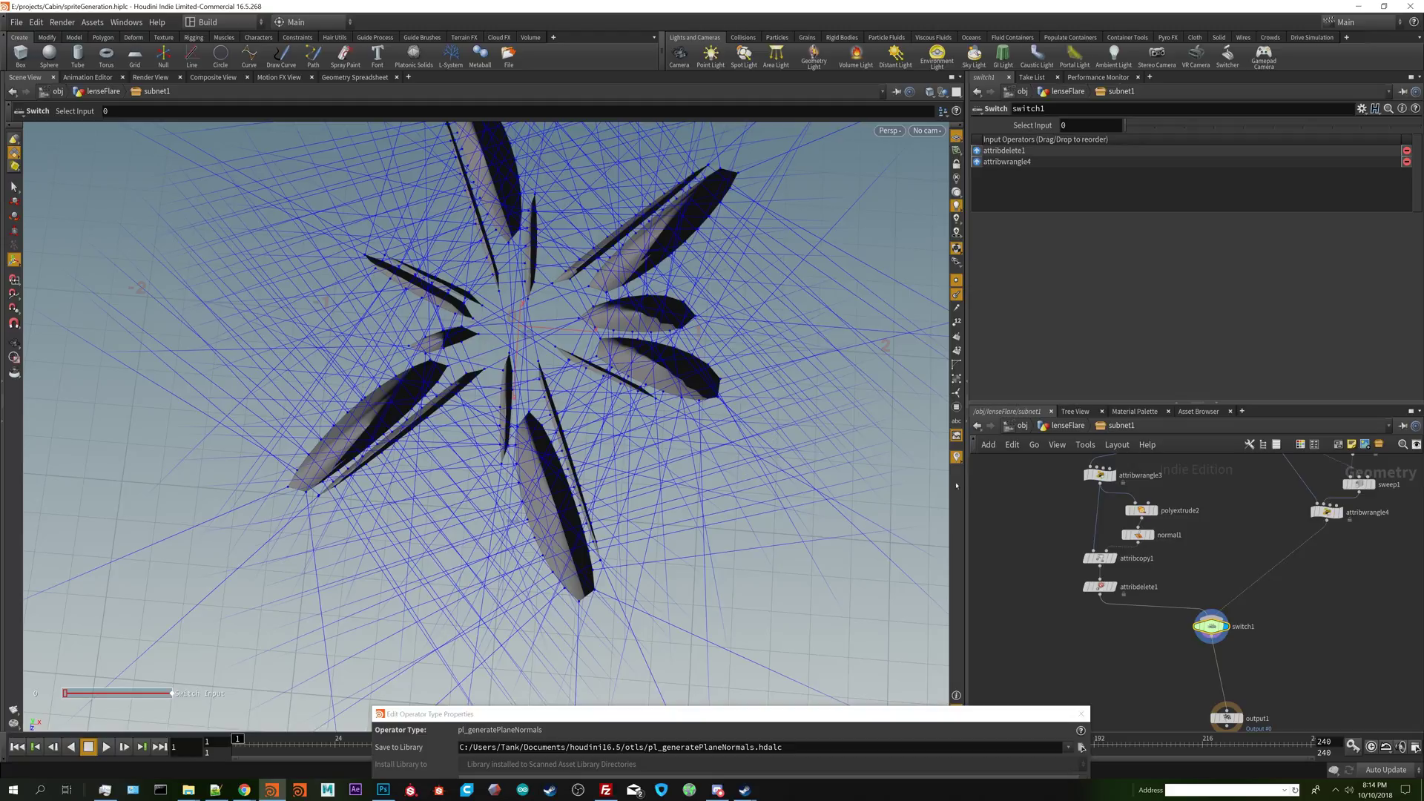
pyautogui.click(1067, 426)
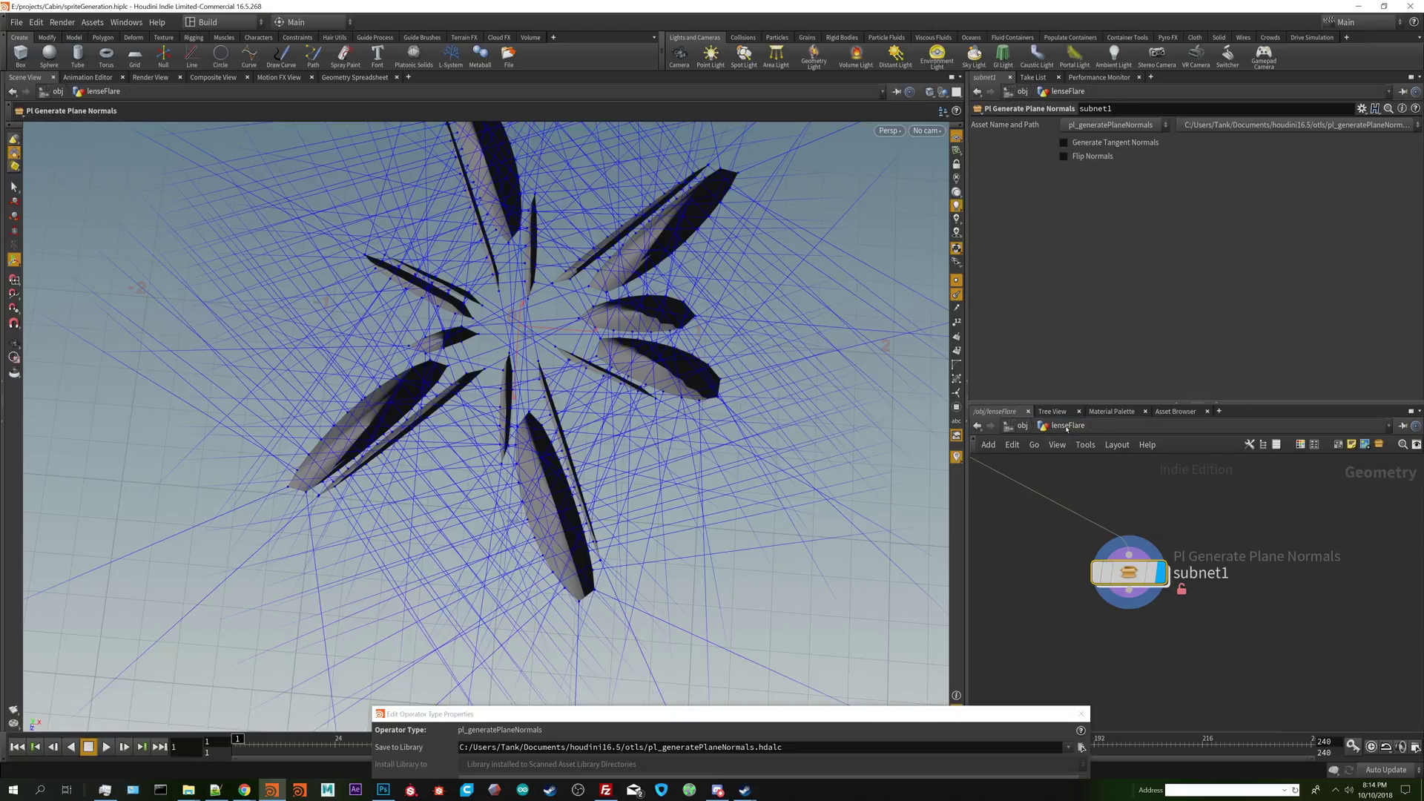
# - Paste a relative reference to Generate Tangent Normals into switch1's Select Input
pyautogui.rightClick(1100, 147)
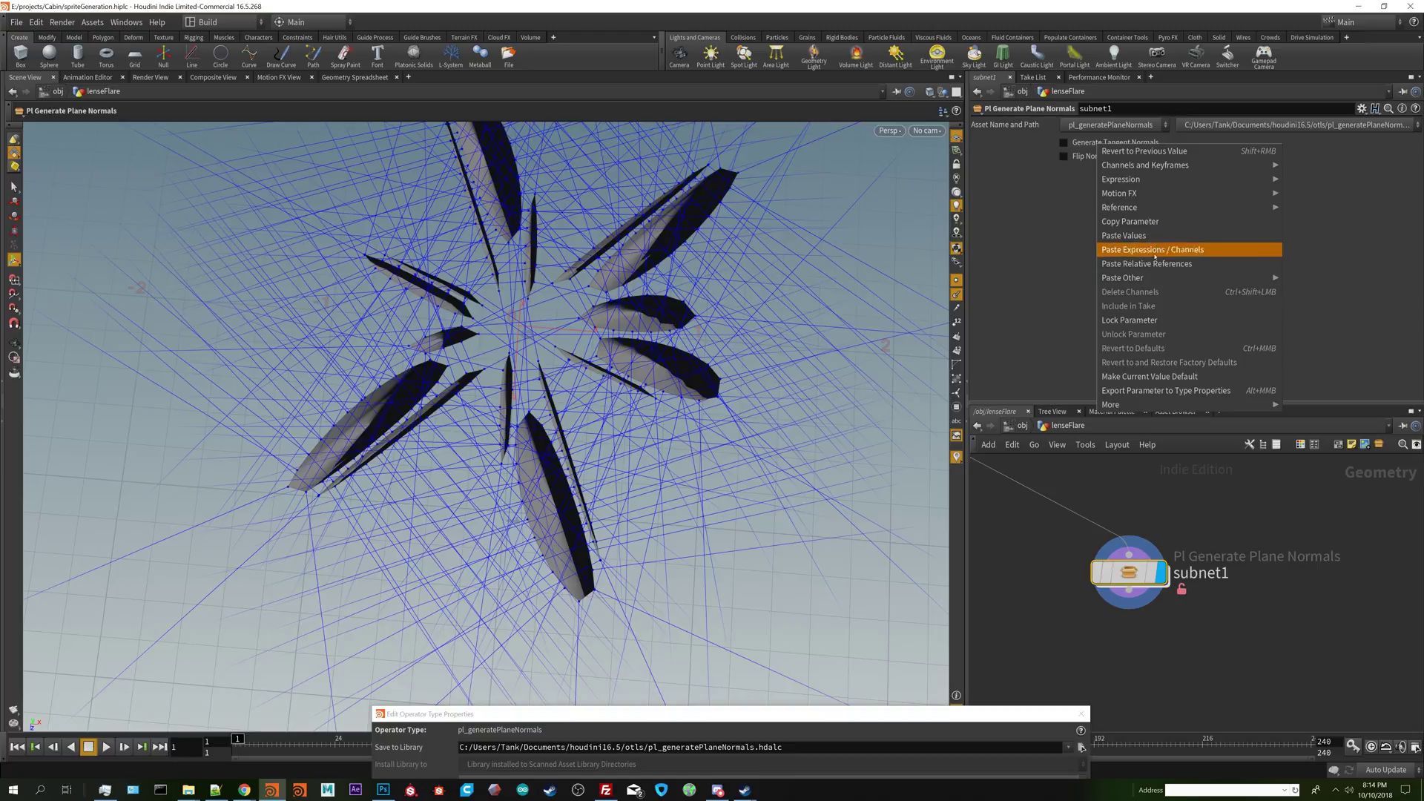
pyautogui.click(1159, 221)
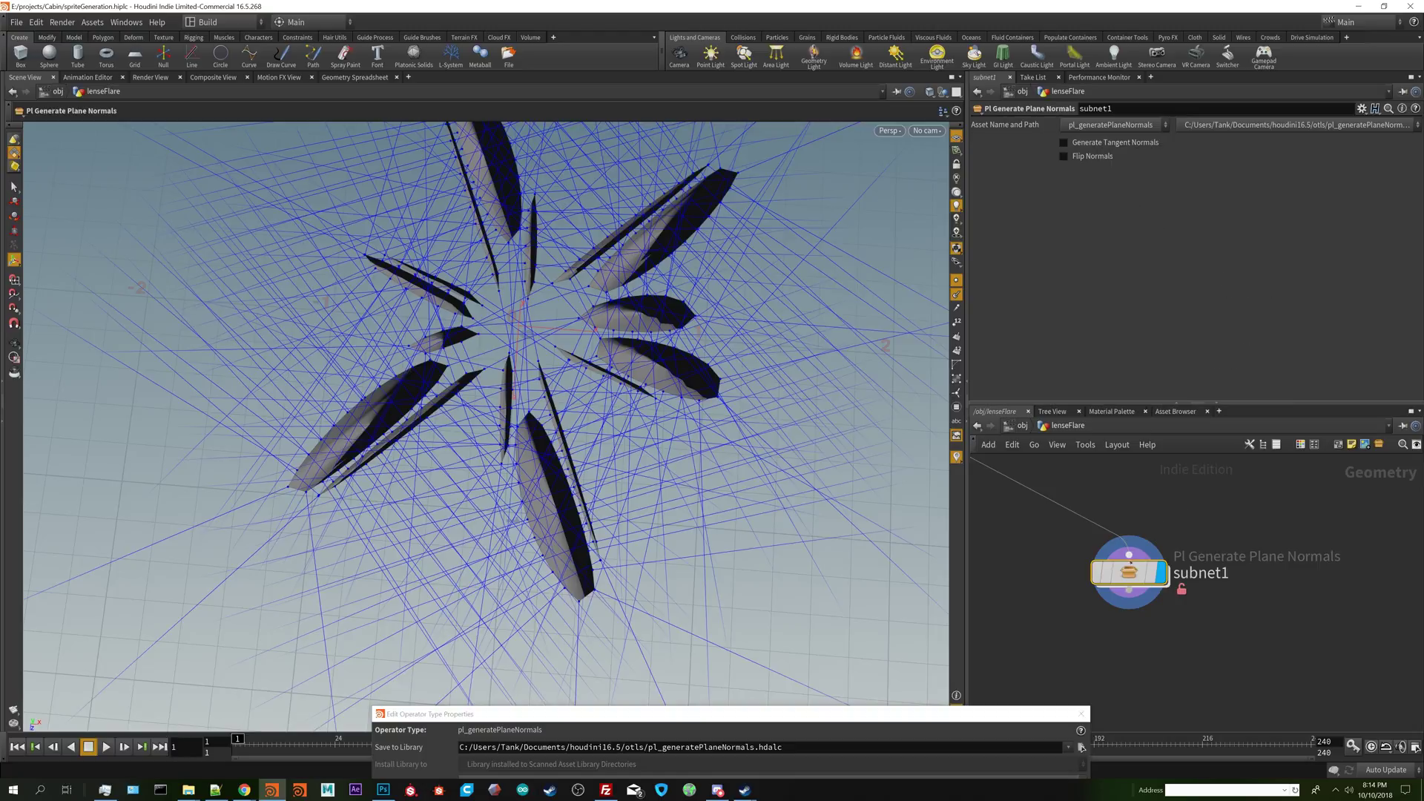
pyautogui.doubleClick(1129, 572)
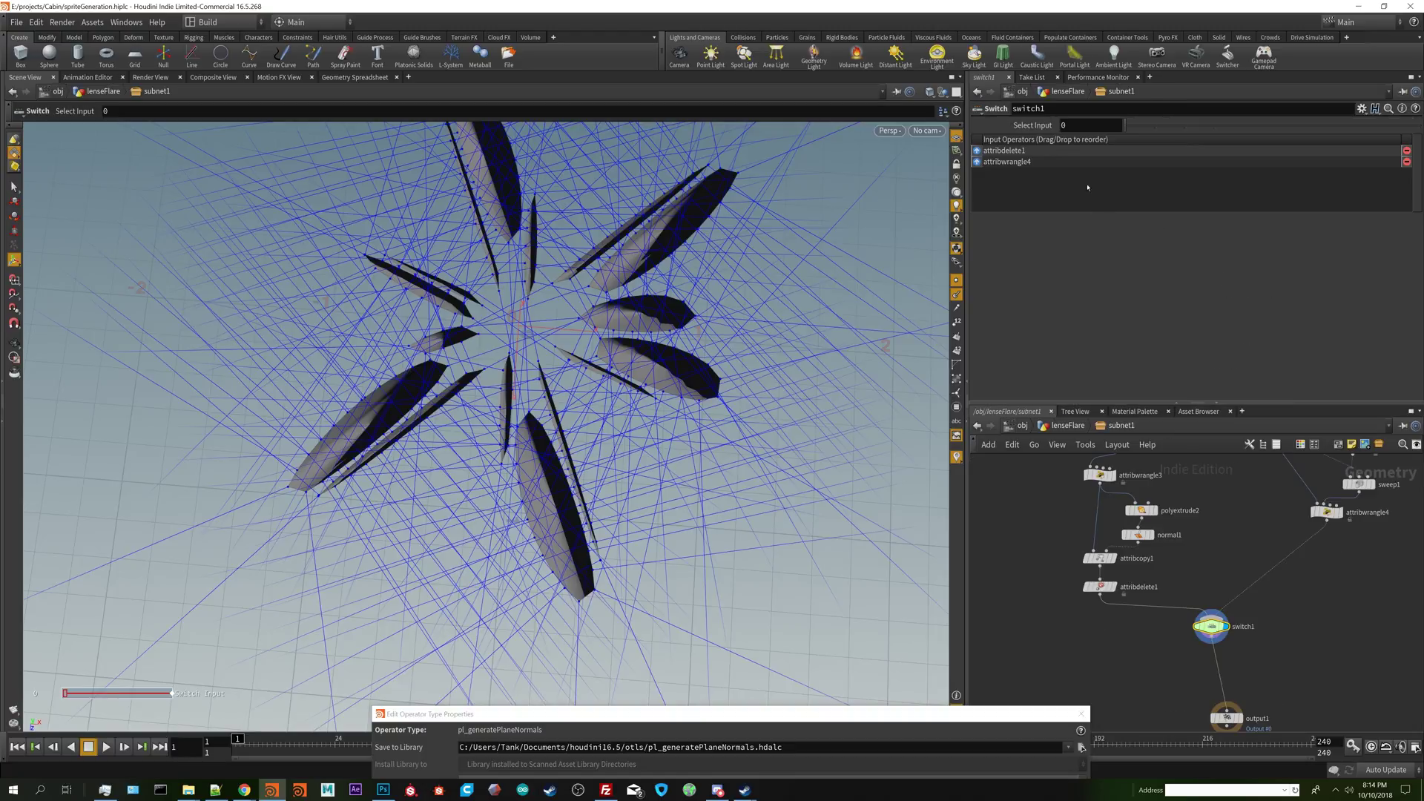
pyautogui.rightClick(1032, 125)
pyautogui.click(1077, 246)
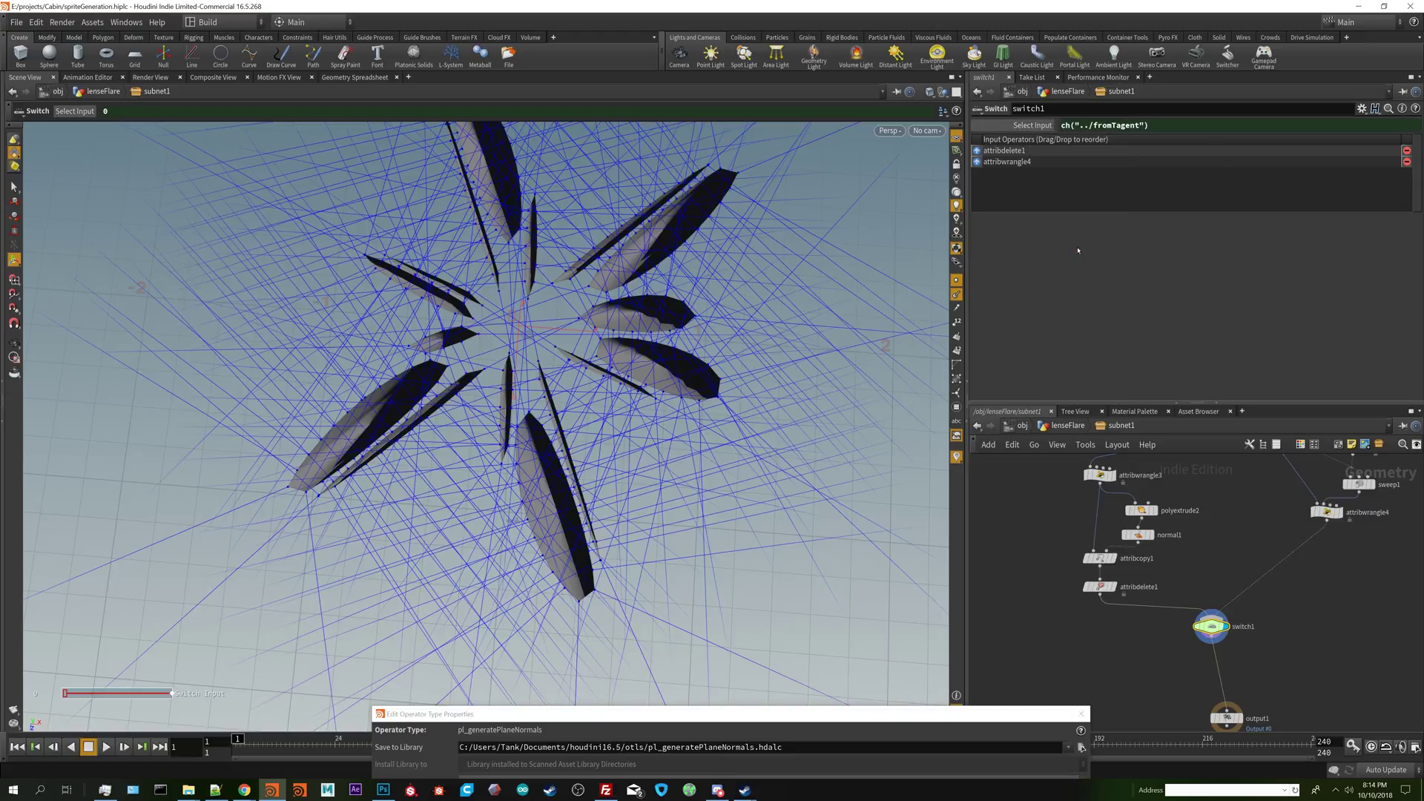
# - Toggle Generate Tangent Normals on and off at lenseFlare to test the petals
pyautogui.click(1042, 425)
pyautogui.click(1100, 144)
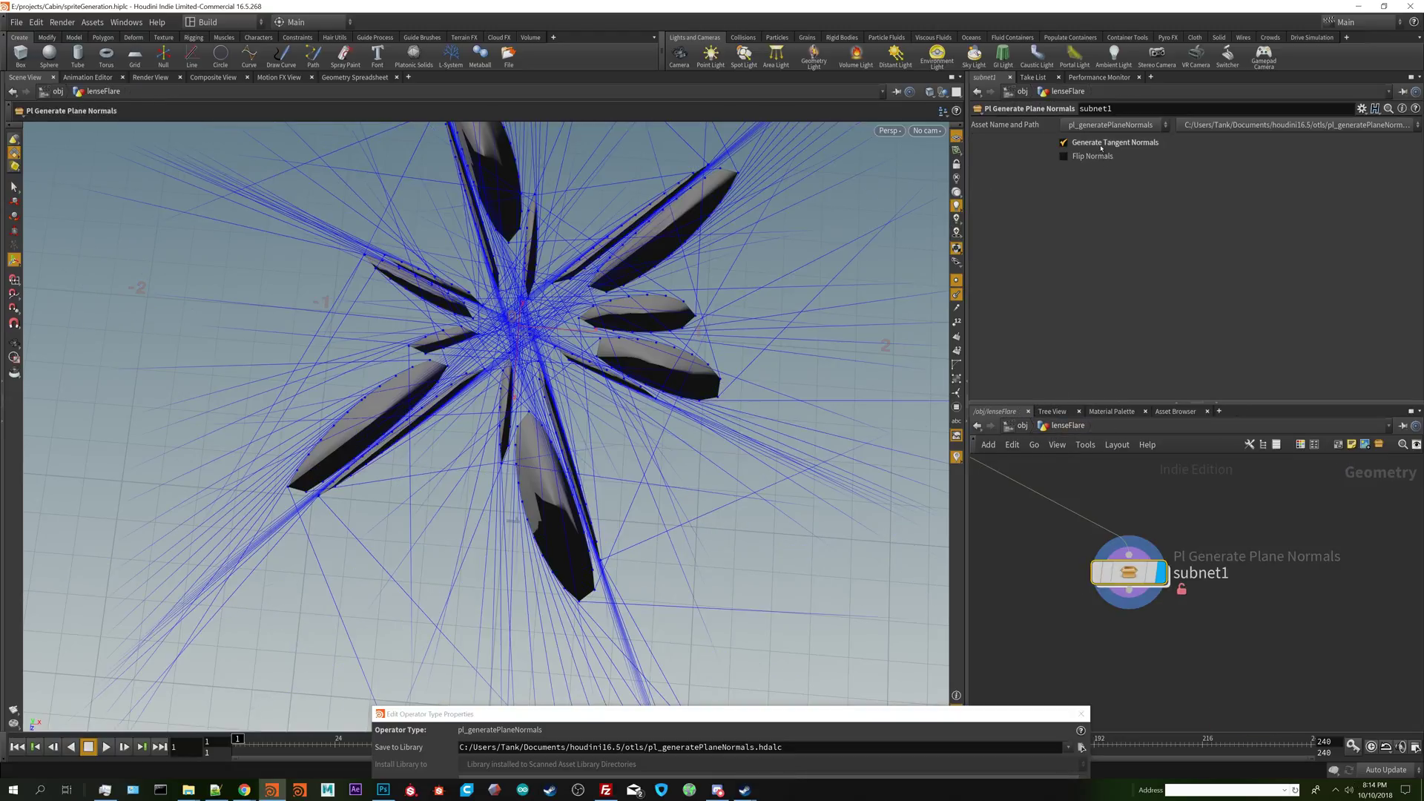
pyautogui.click(1101, 144)
pyautogui.click(1101, 146)
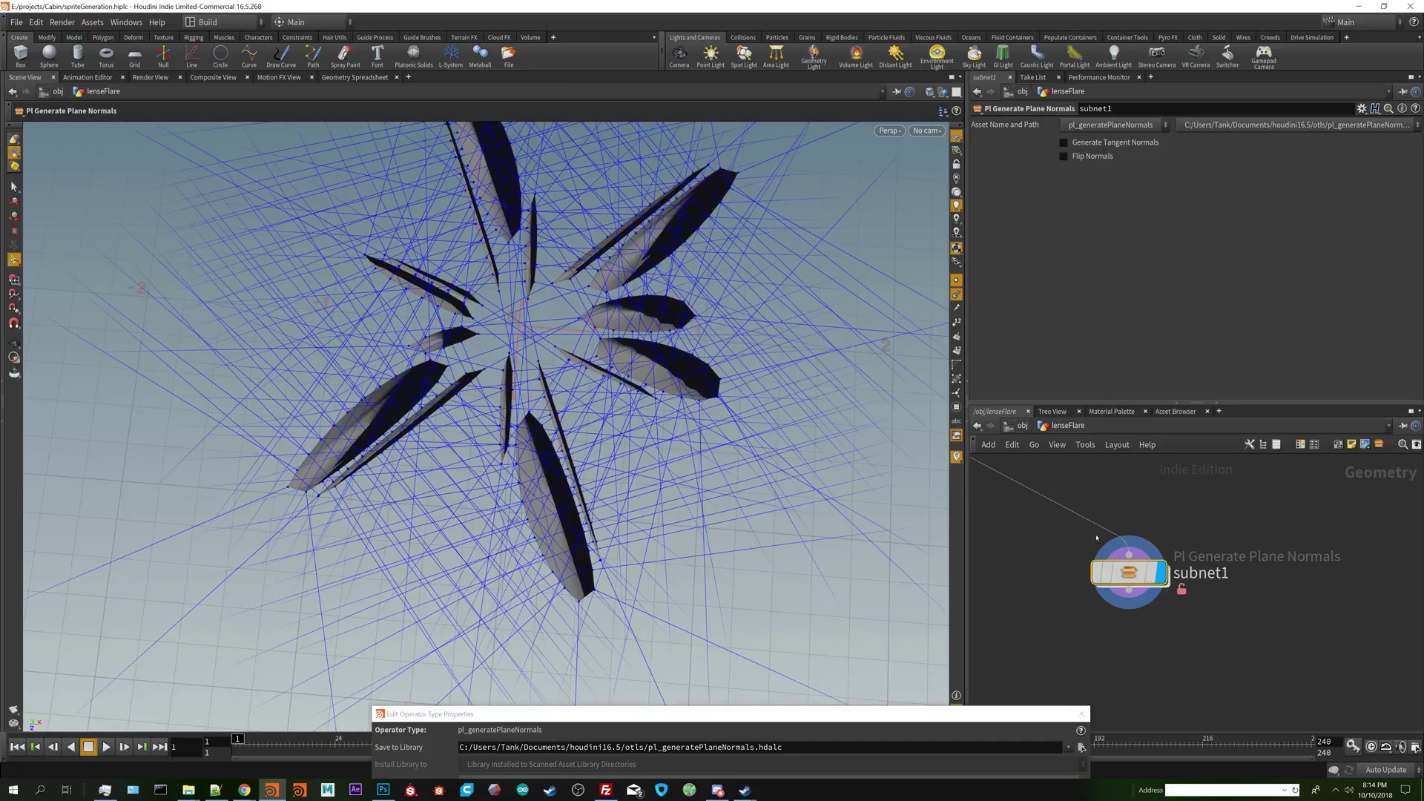
pyautogui.doubleClick(1134, 581)
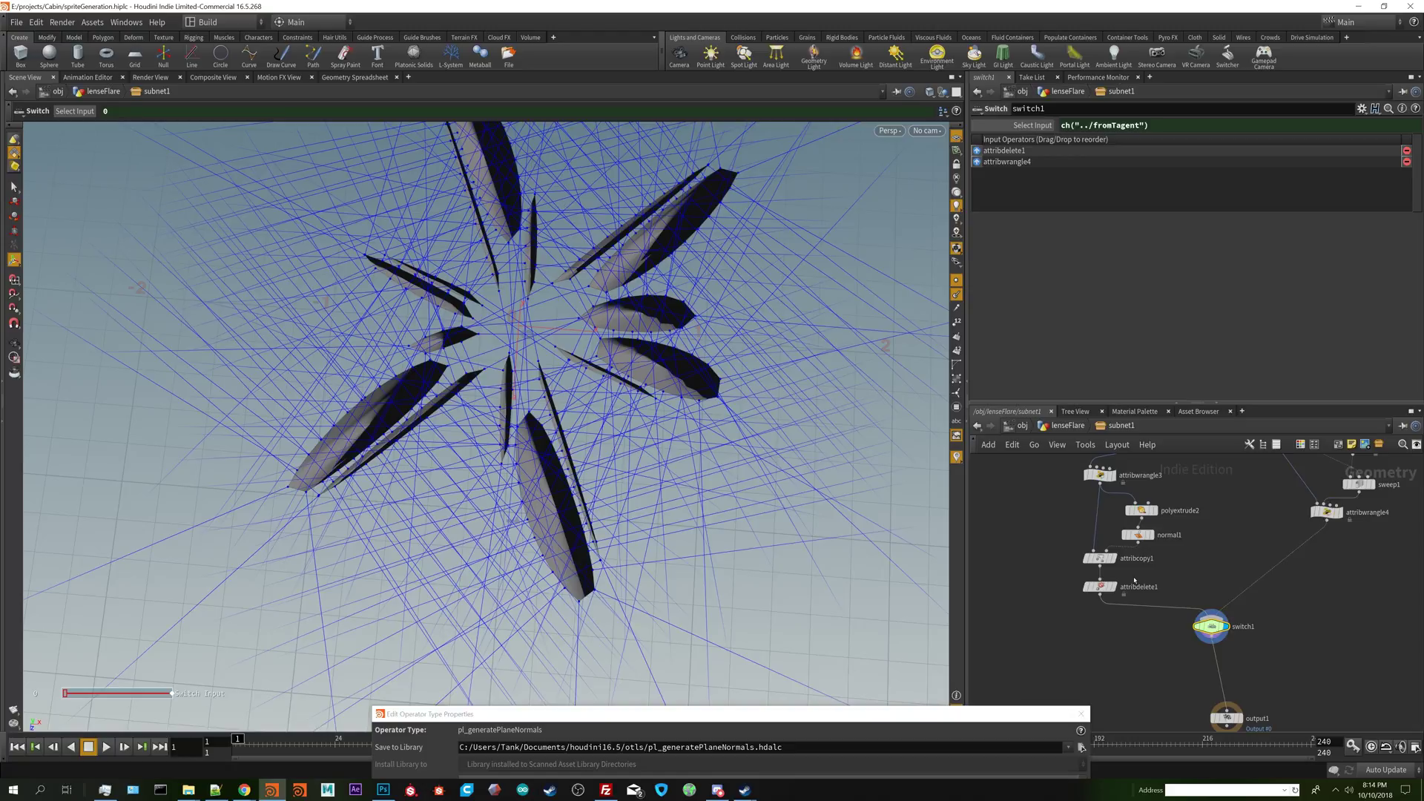
# - Add attribwrangle5 to the right of switch1 and wire switch1 into it
pyautogui.scroll(5, 1303, 584)
pyautogui.press('Tab')
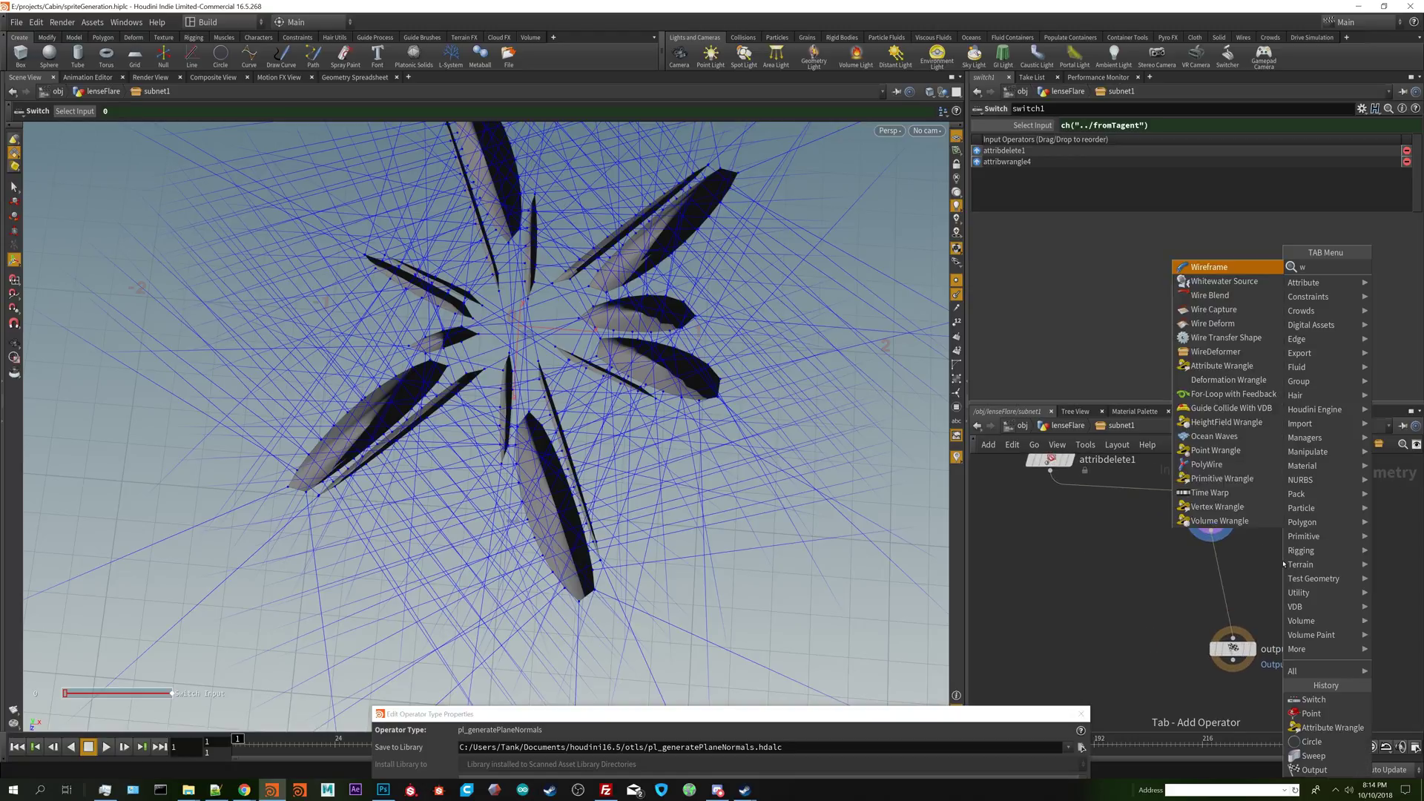
pyautogui.click(1284, 564)
pyautogui.click(1283, 563)
pyautogui.moveTo(1233, 649); pyautogui.dragTo(1221, 654)
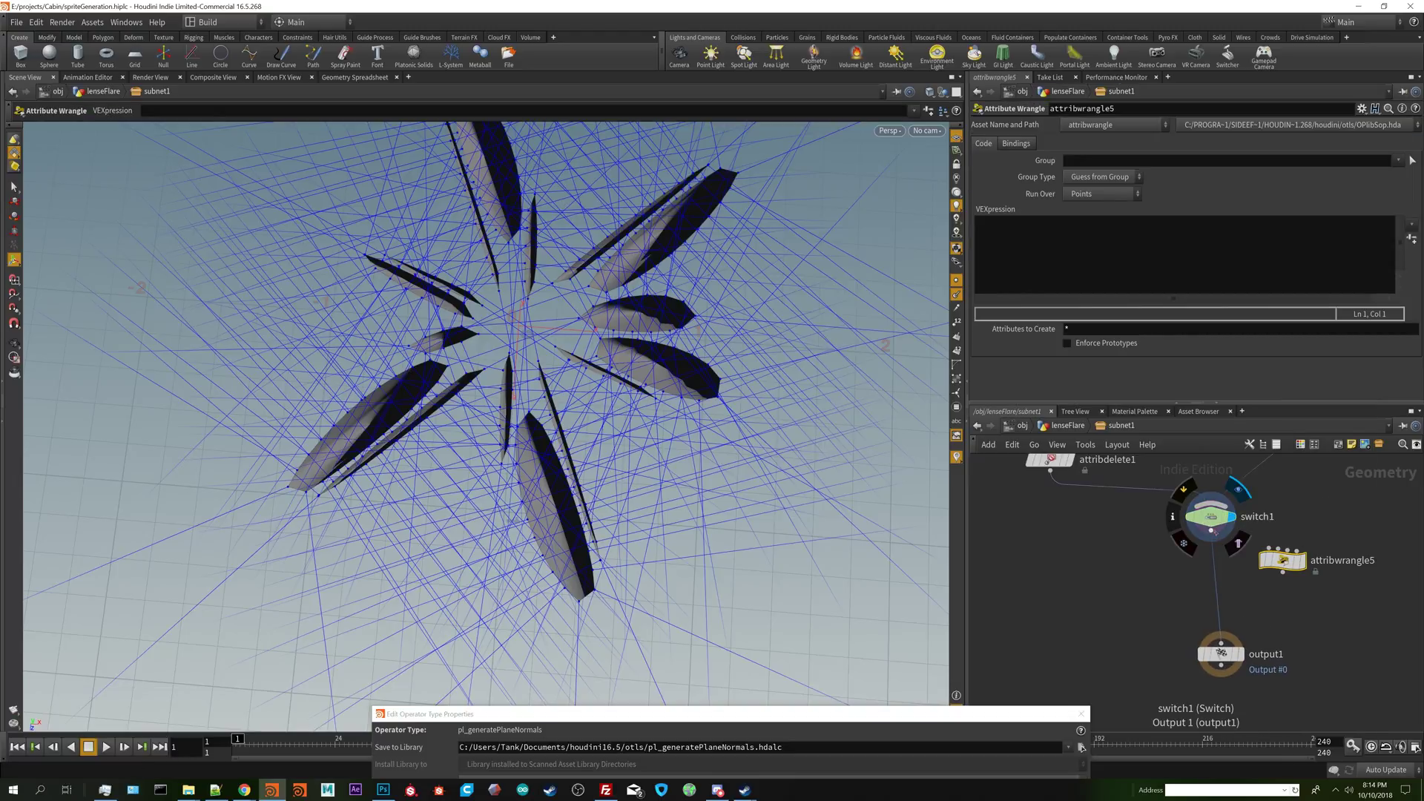
pyautogui.moveTo(1210, 542); pyautogui.dragTo(1284, 580)
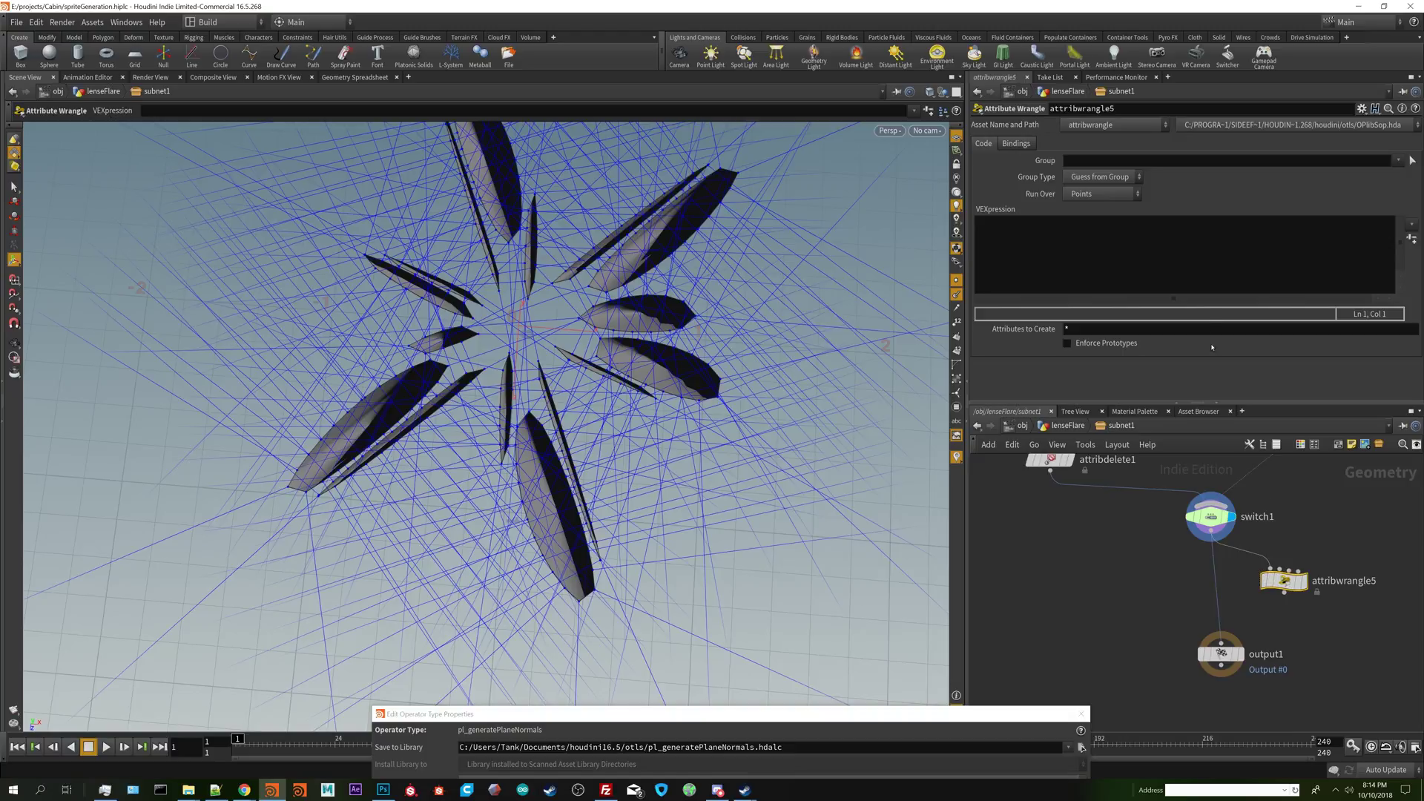
# - Set attribwrangle5's code to v@N*=-1; and display its result
pyautogui.click(1206, 249)
pyautogui.write('v@N={}')
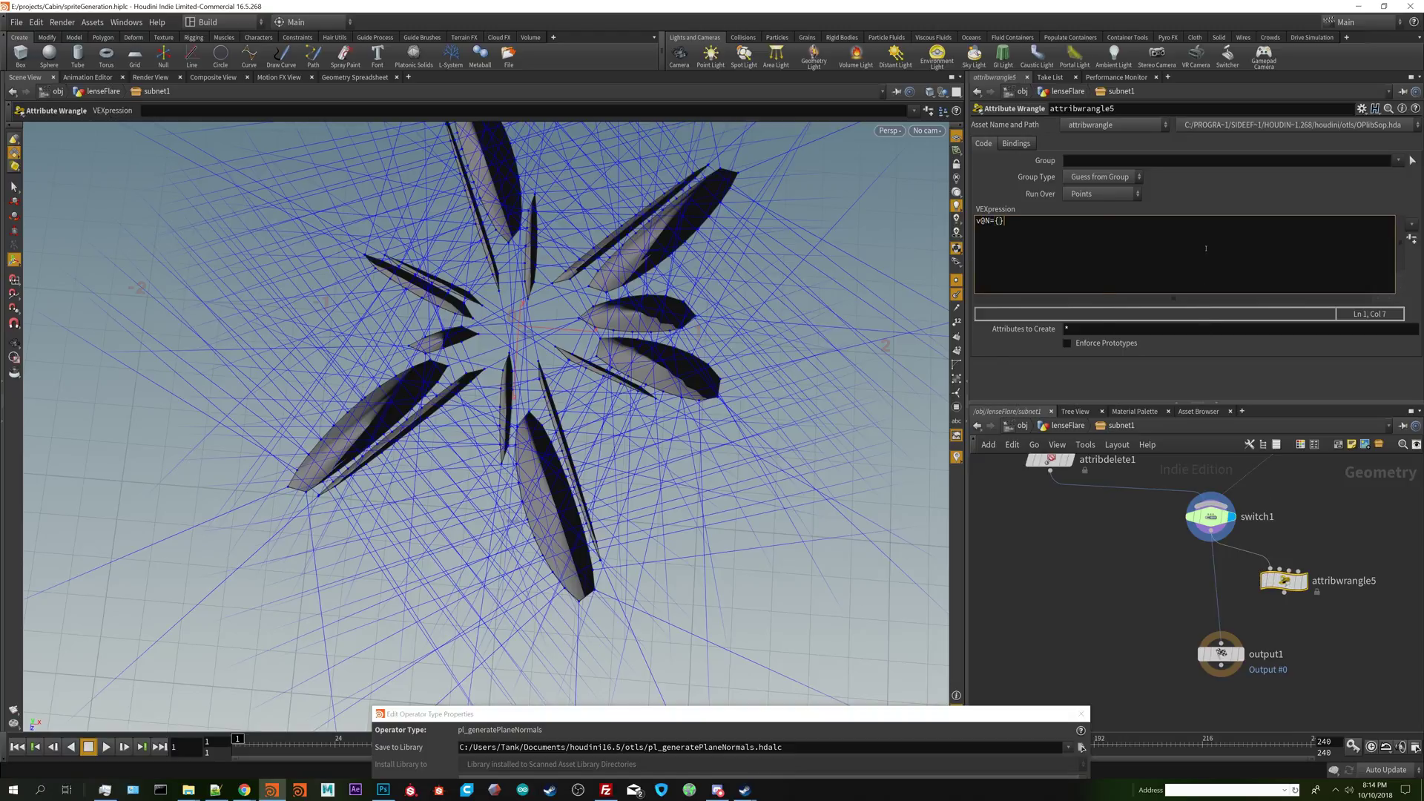
pyautogui.press('BackSpace')
pyautogui.press('BackSpace')
pyautogui.press('BackSpace')
pyautogui.write('*=-1;')
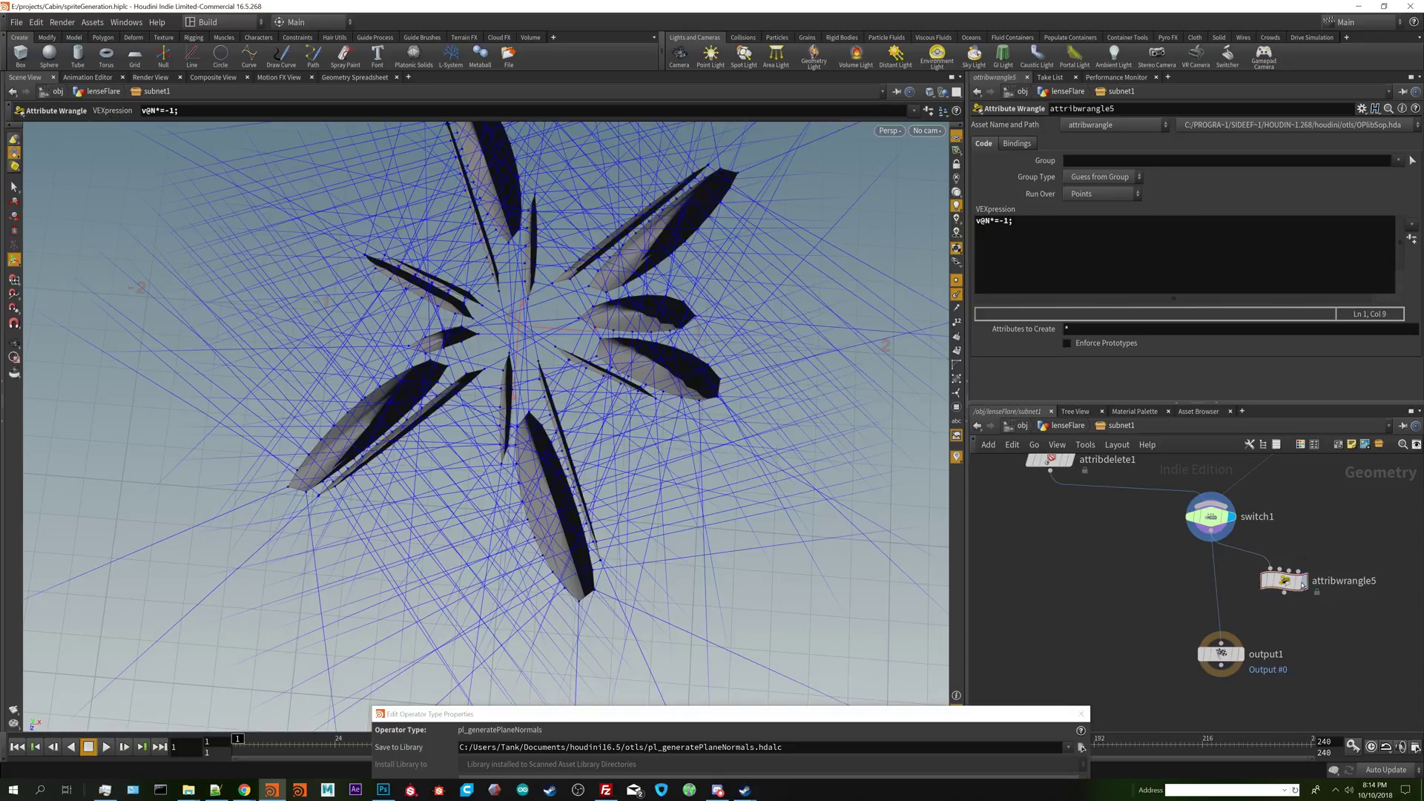
pyautogui.moveTo(1307, 590)
pyautogui.click(1309, 556)
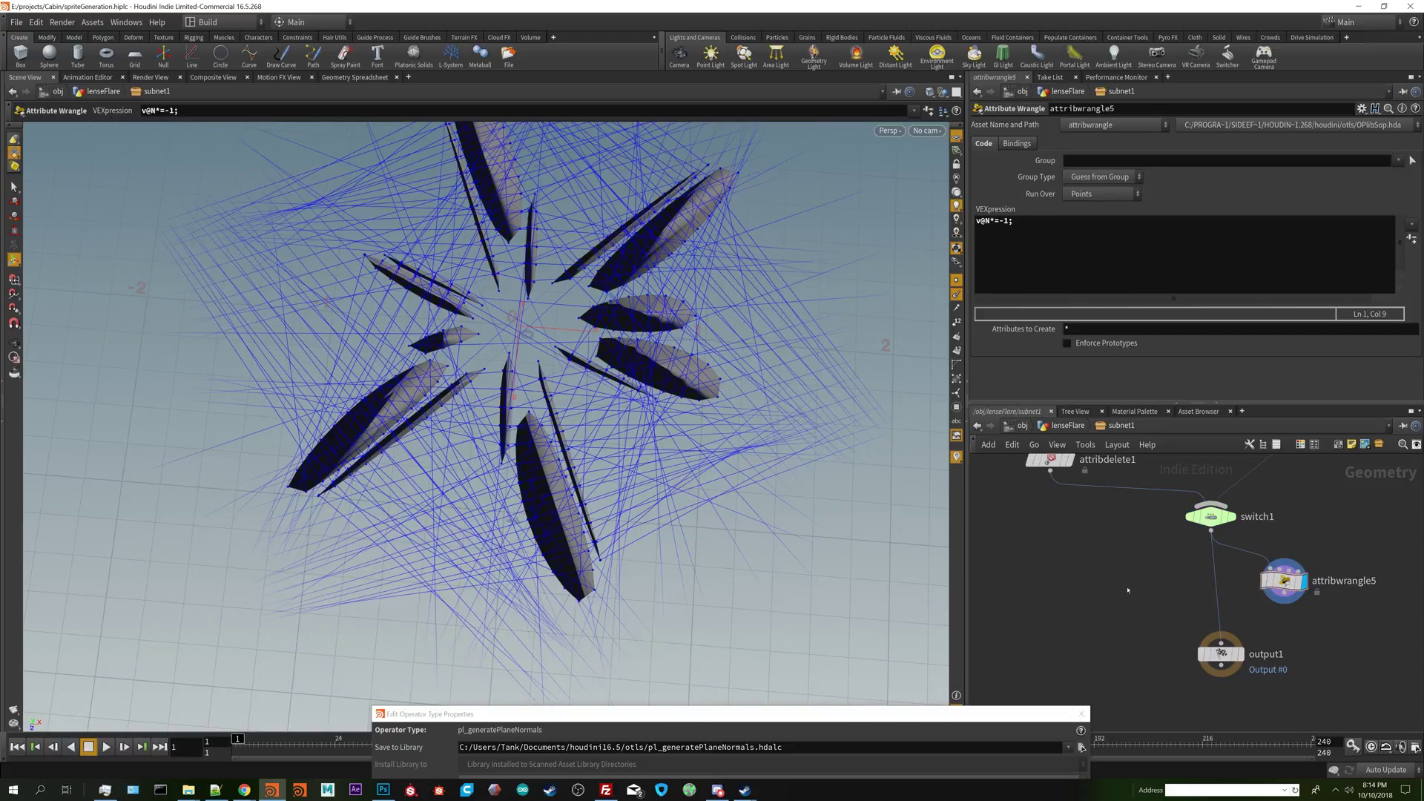
pyautogui.click(1065, 426)
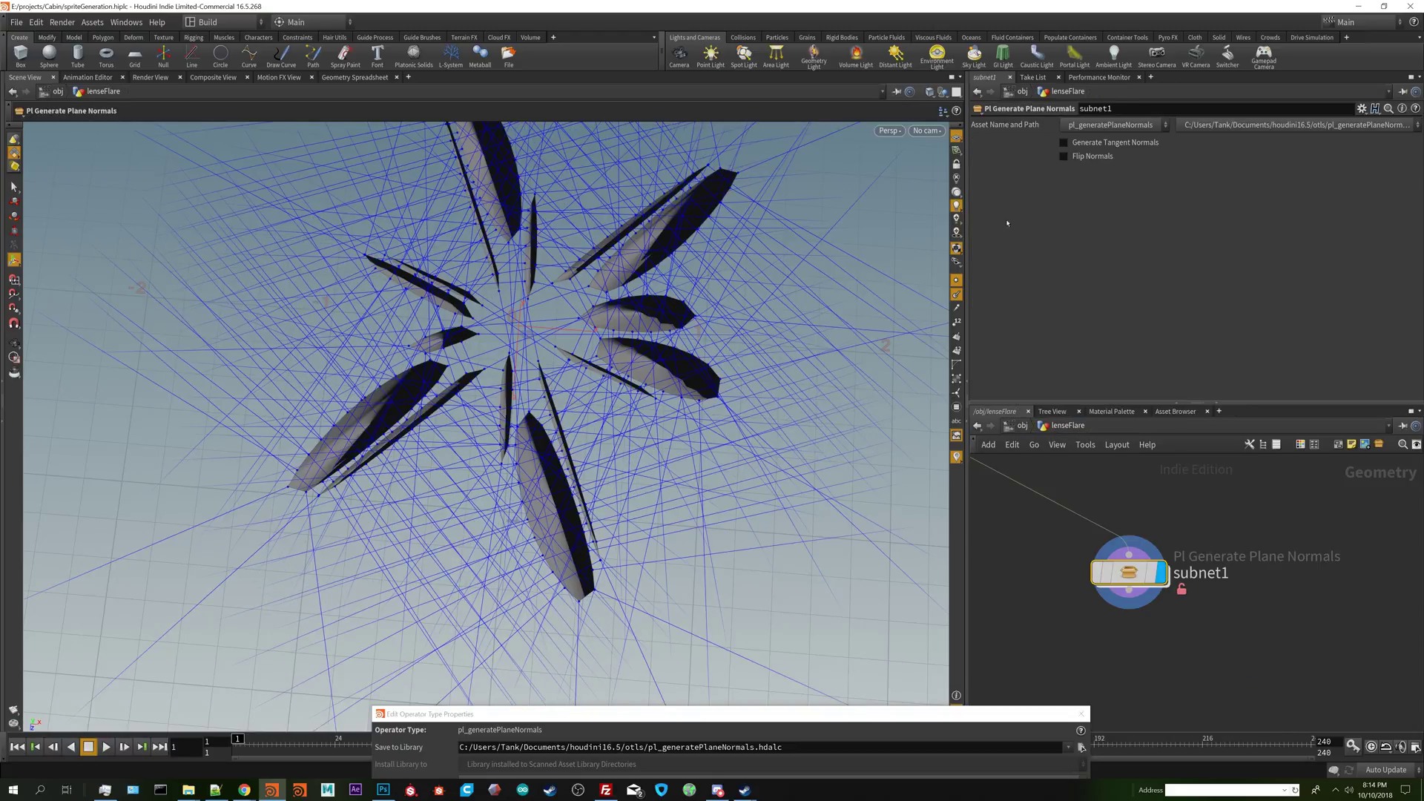
# - Copy the asset's Flip Normals parameter and dive into subnet1
pyautogui.rightClick(1090, 159)
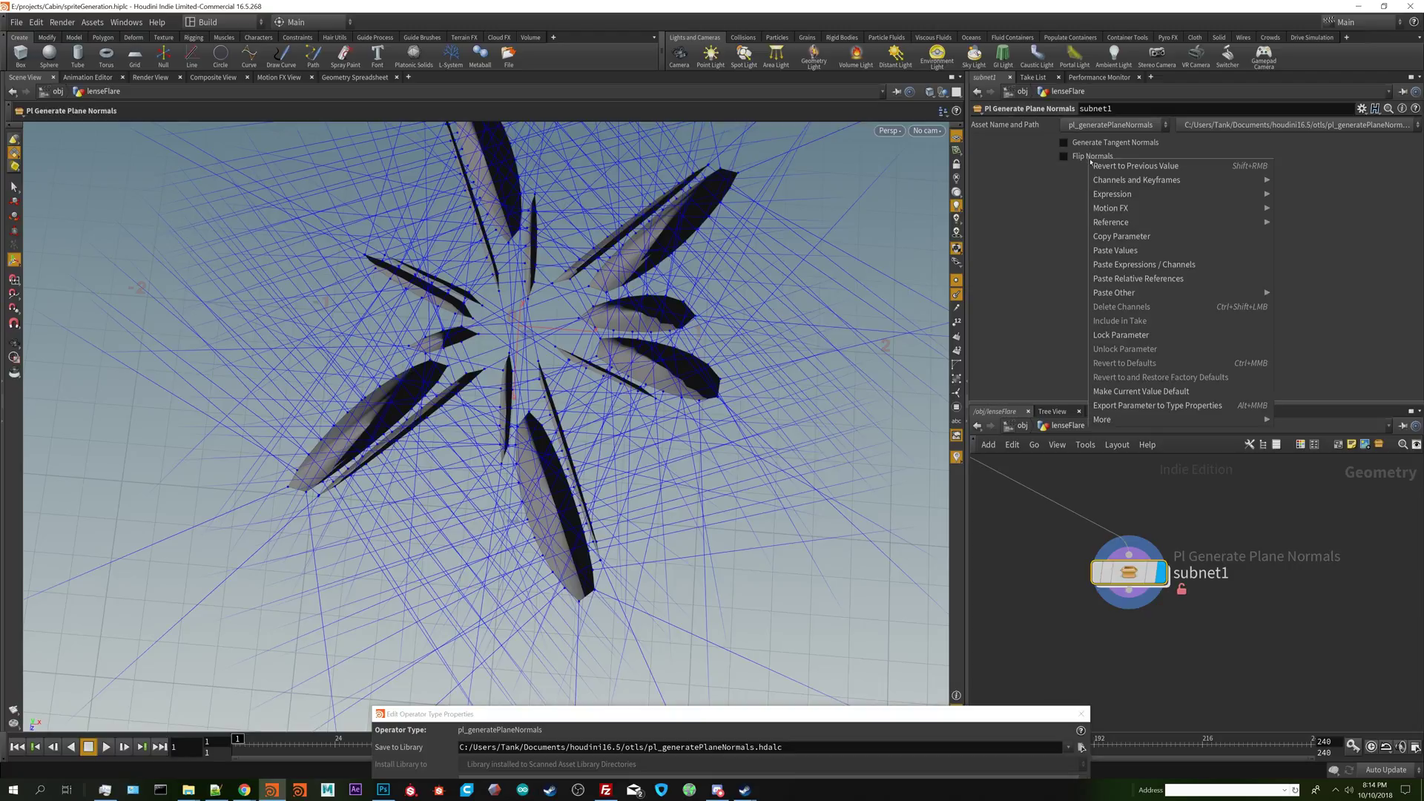
pyautogui.click(1108, 238)
pyautogui.doubleClick(1128, 573)
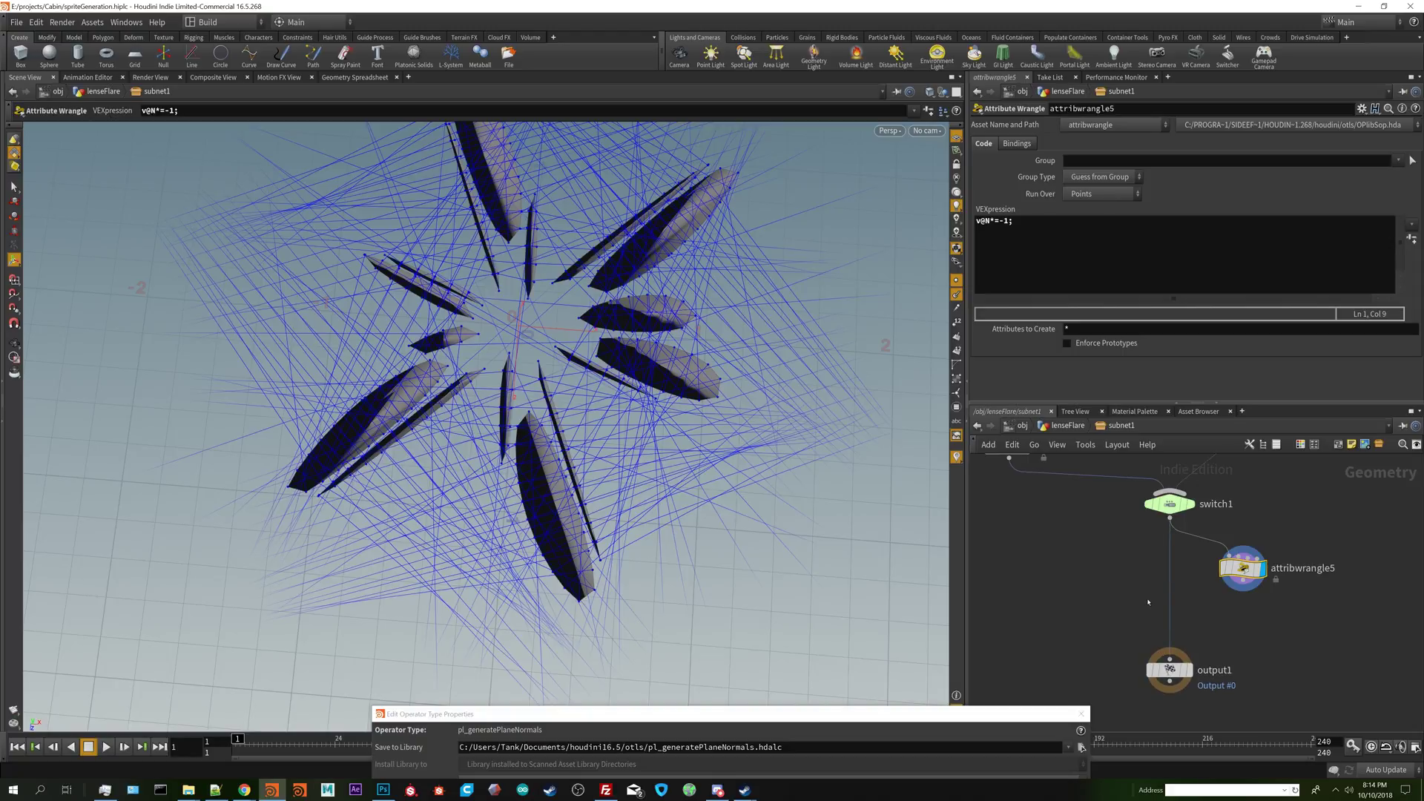
# - Insert switch2 before output1, with attribwrangle5 as its second input, and display it
pyautogui.press('Tab')
pyautogui.write('wra')
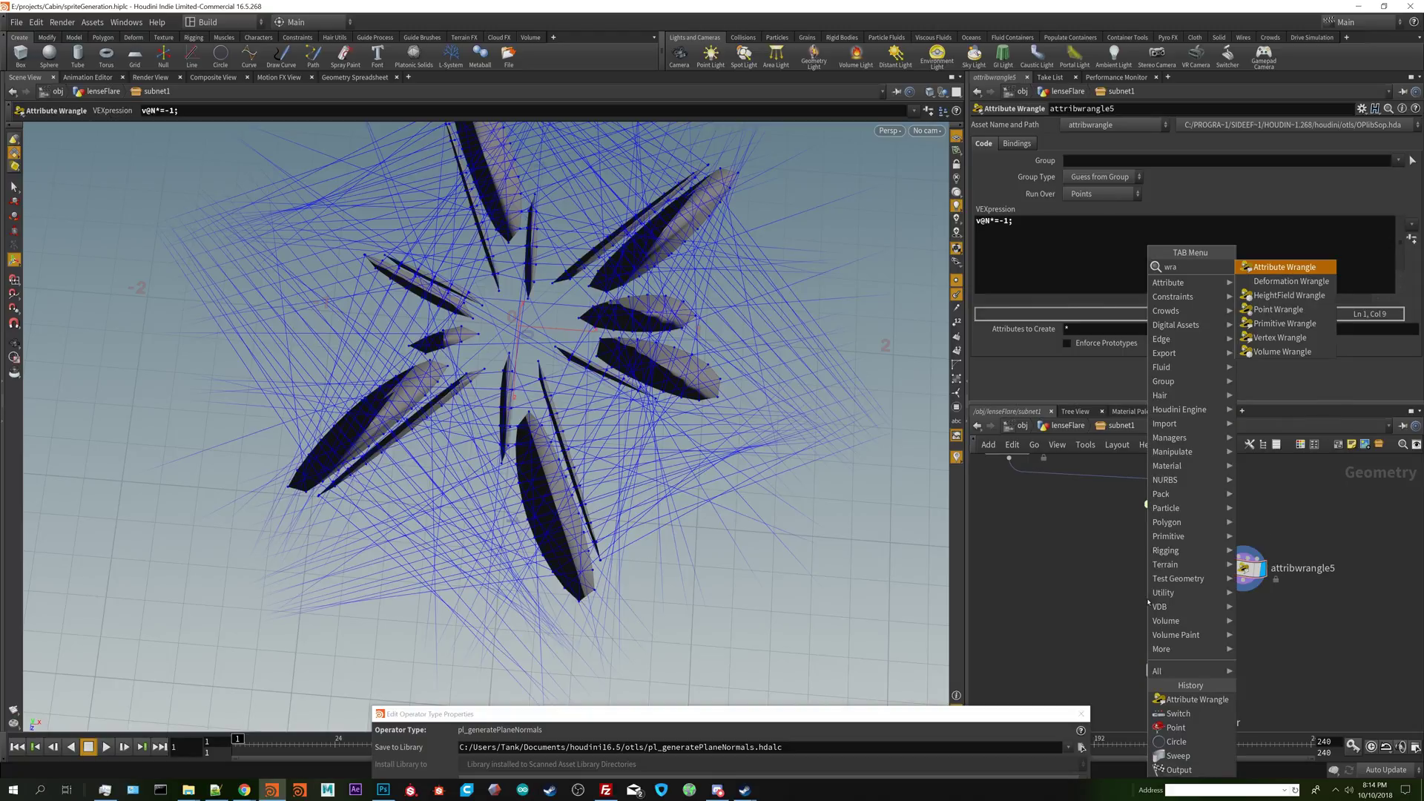
pyautogui.press('BackSpace')
pyautogui.press('BackSpace')
pyautogui.press('BackSpace')
pyautogui.press('Escape')
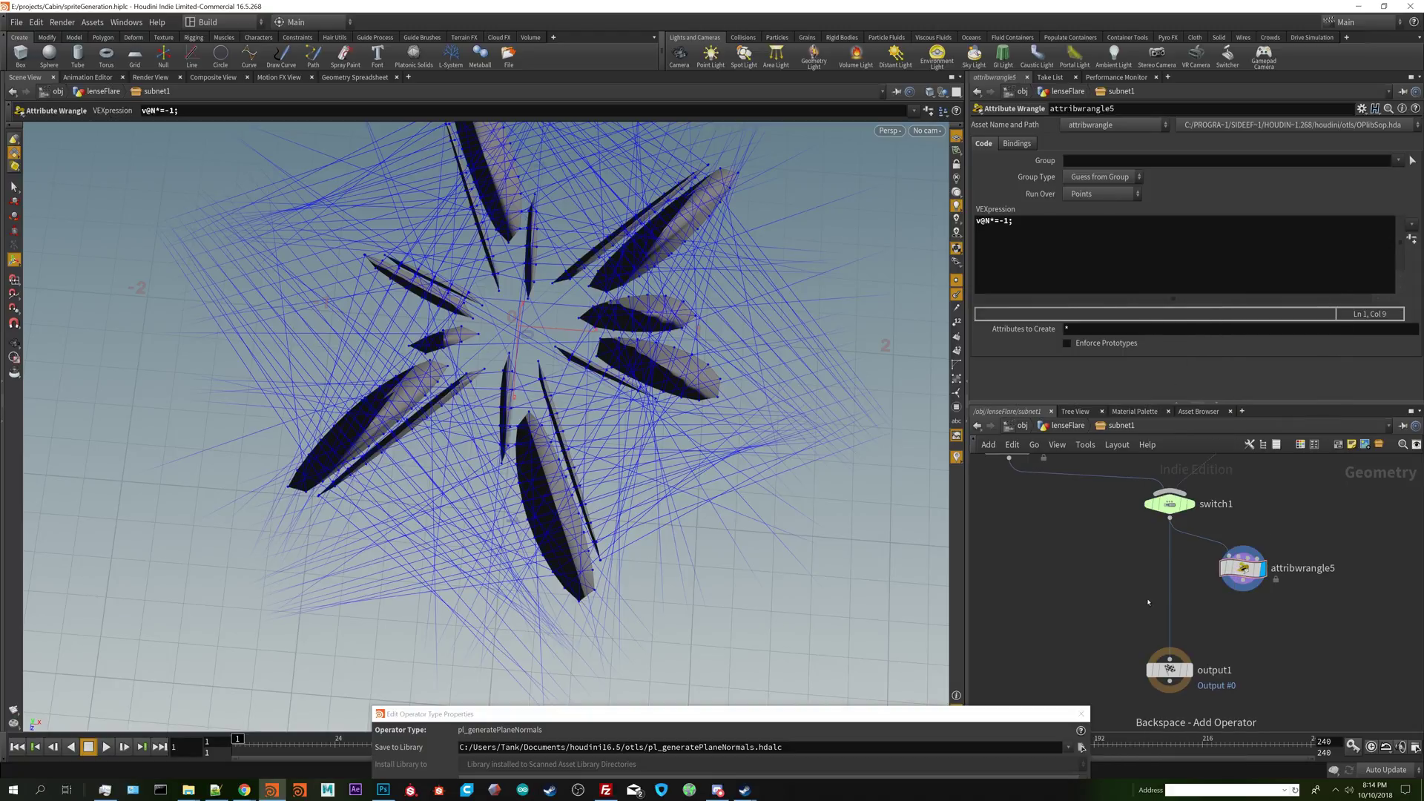
pyautogui.press('Tab')
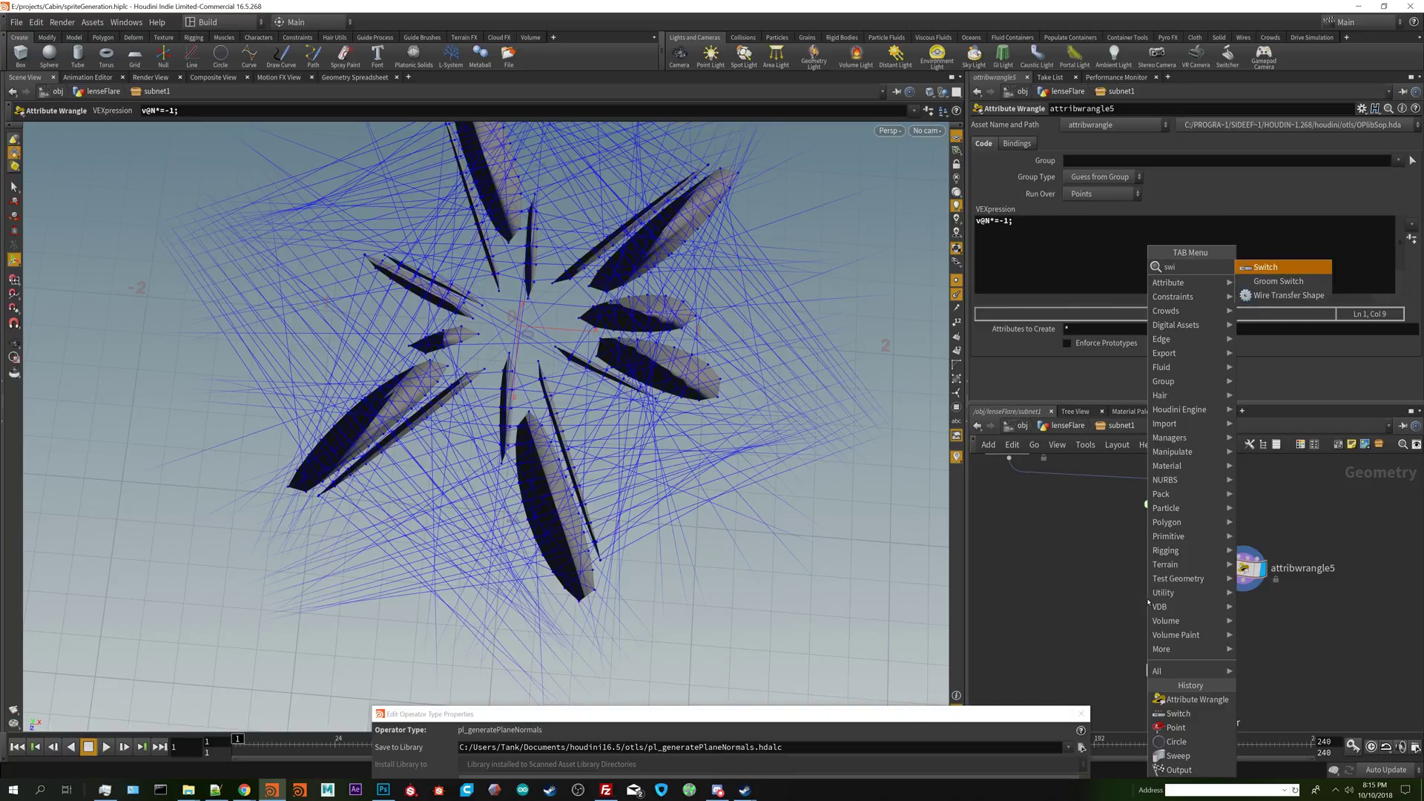
pyautogui.press('Escape')
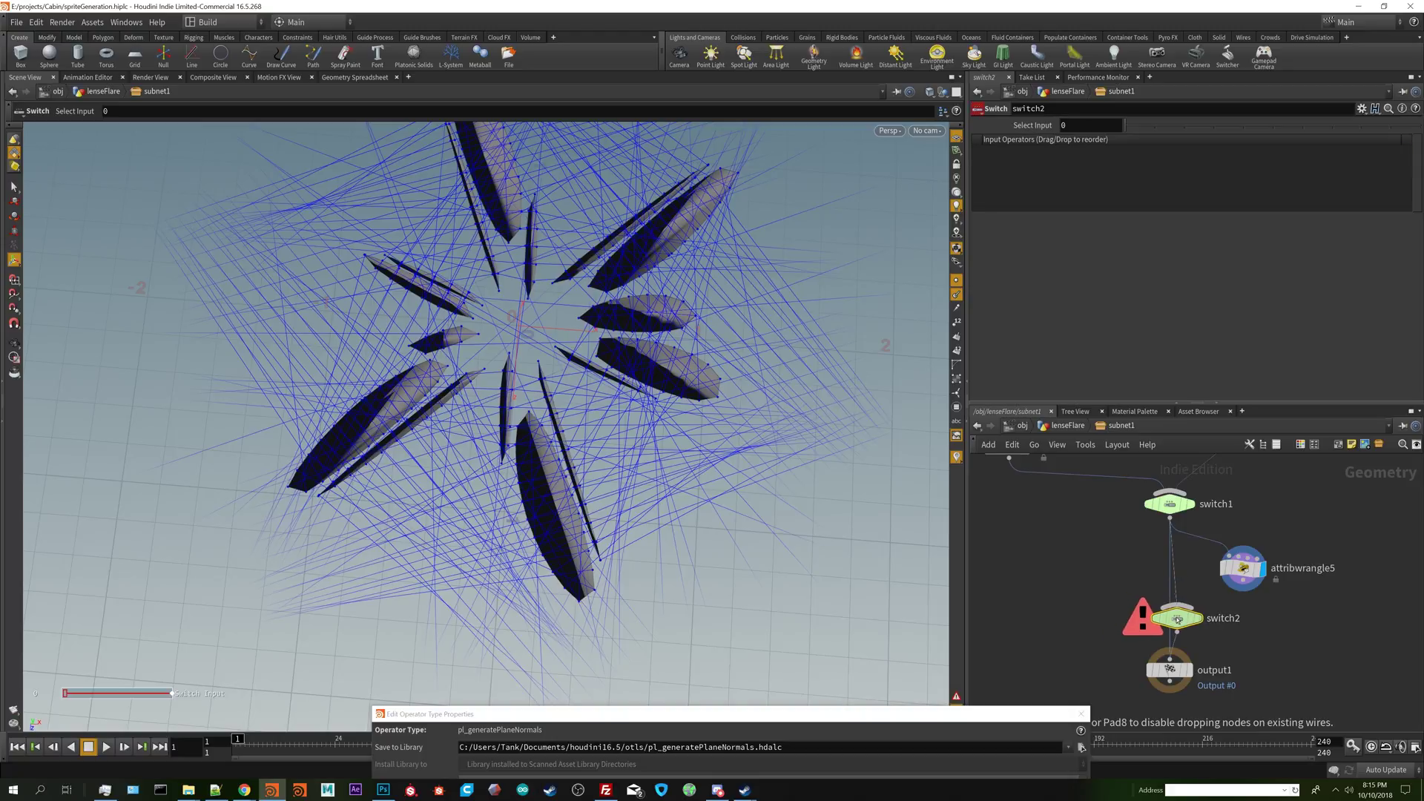
pyautogui.click(1170, 622)
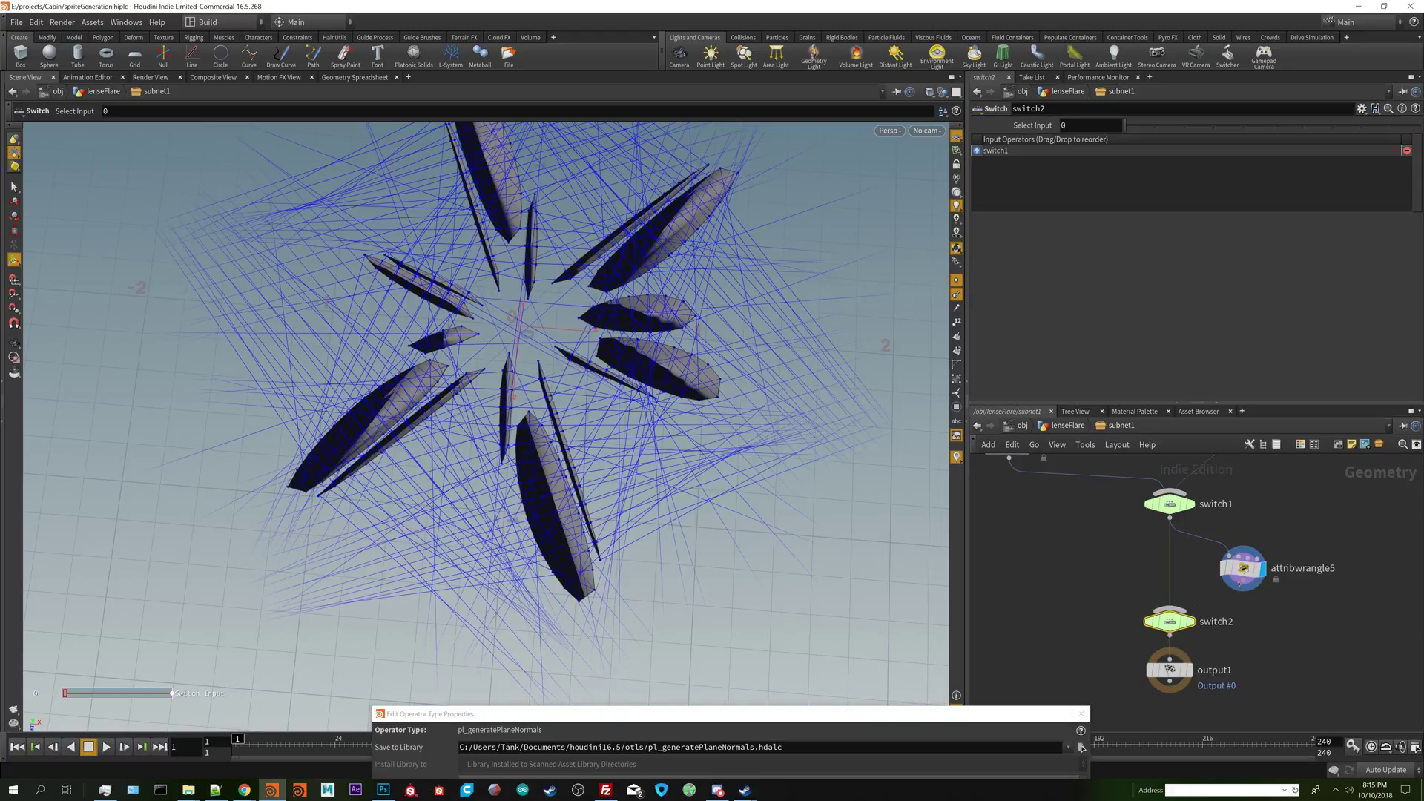
pyautogui.moveTo(1243, 591); pyautogui.dragTo(1197, 621)
pyautogui.click(1195, 622)
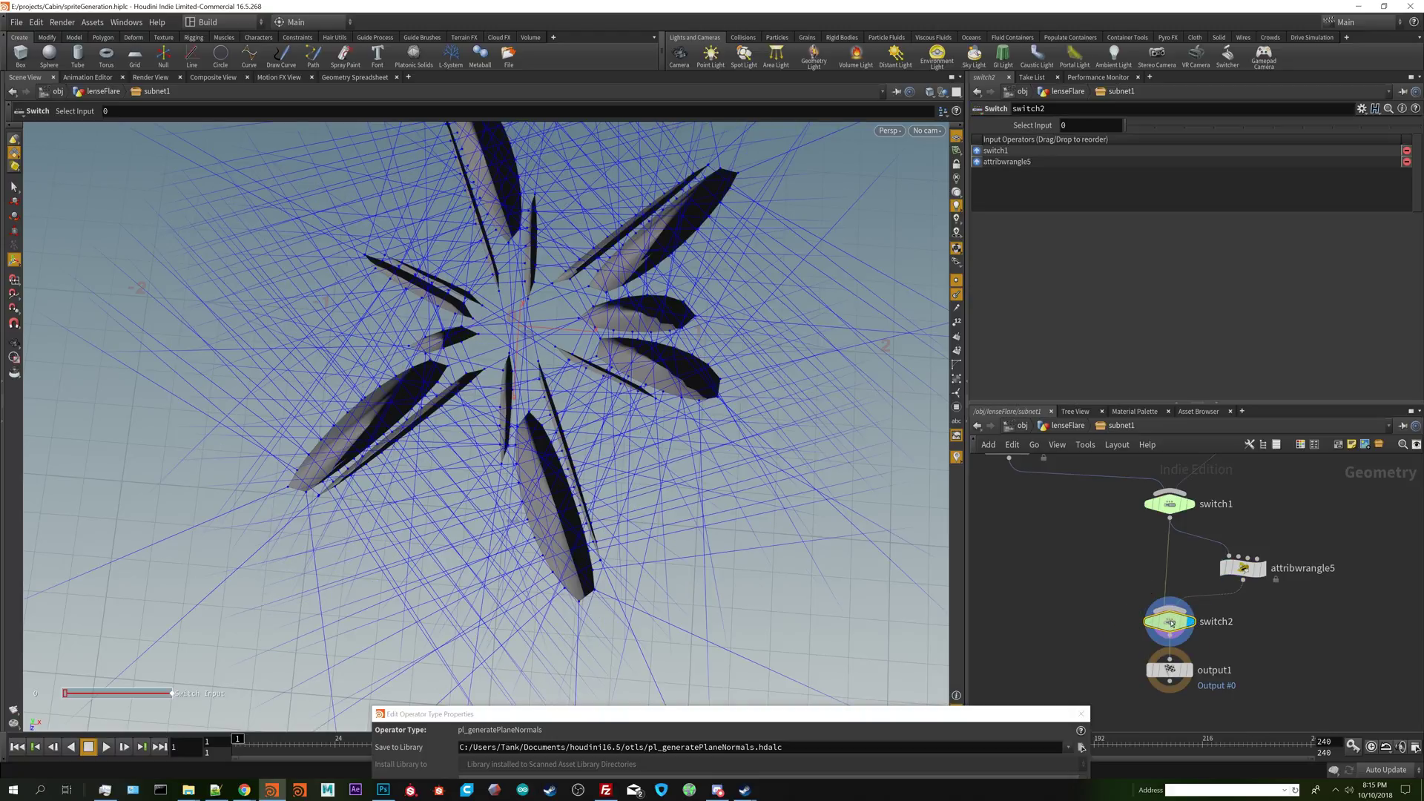
# - Drive switch2's Select Input with ch("../flipNormals") from the Flip Normals toggle, then return to lenseFlare
pyautogui.rightClick(1029, 126)
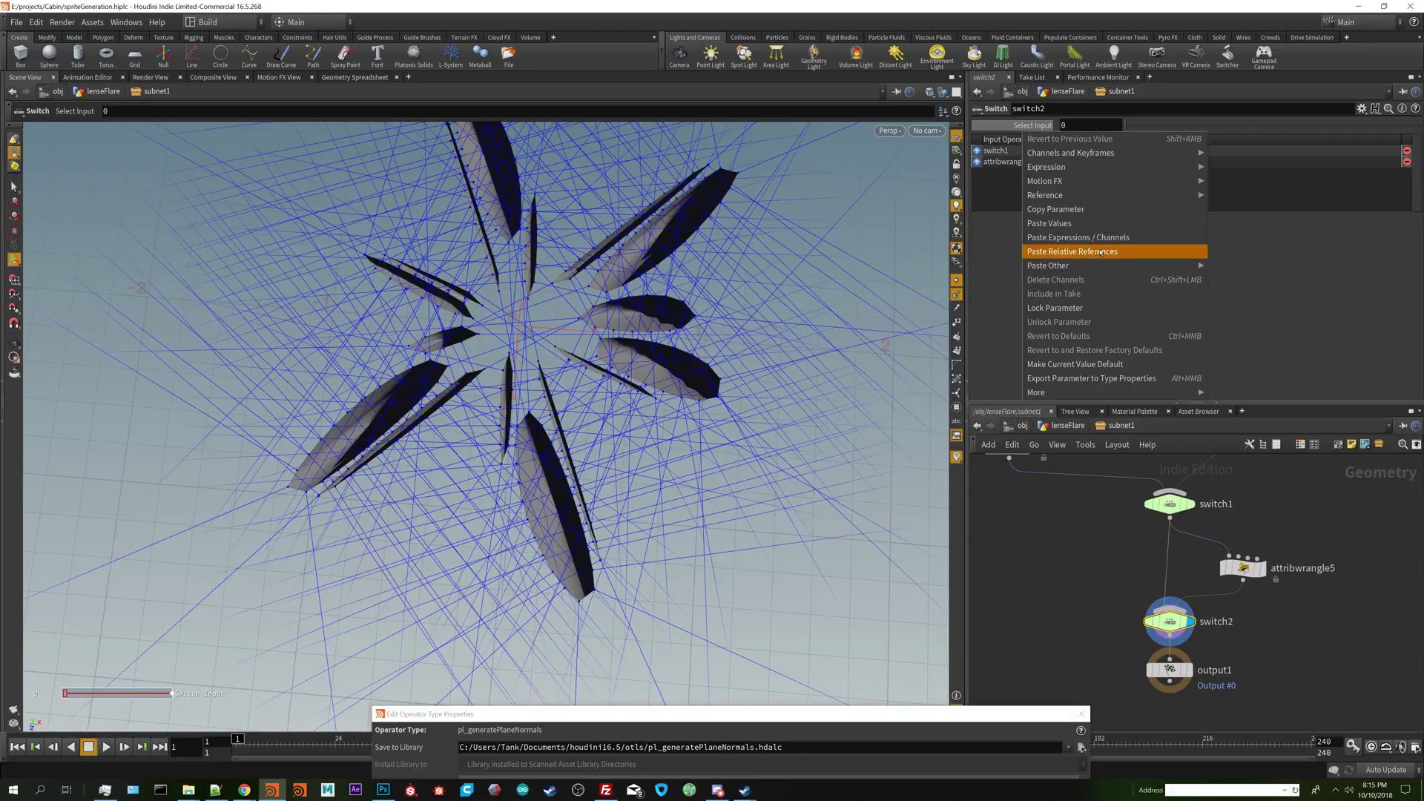
pyautogui.click(1110, 254)
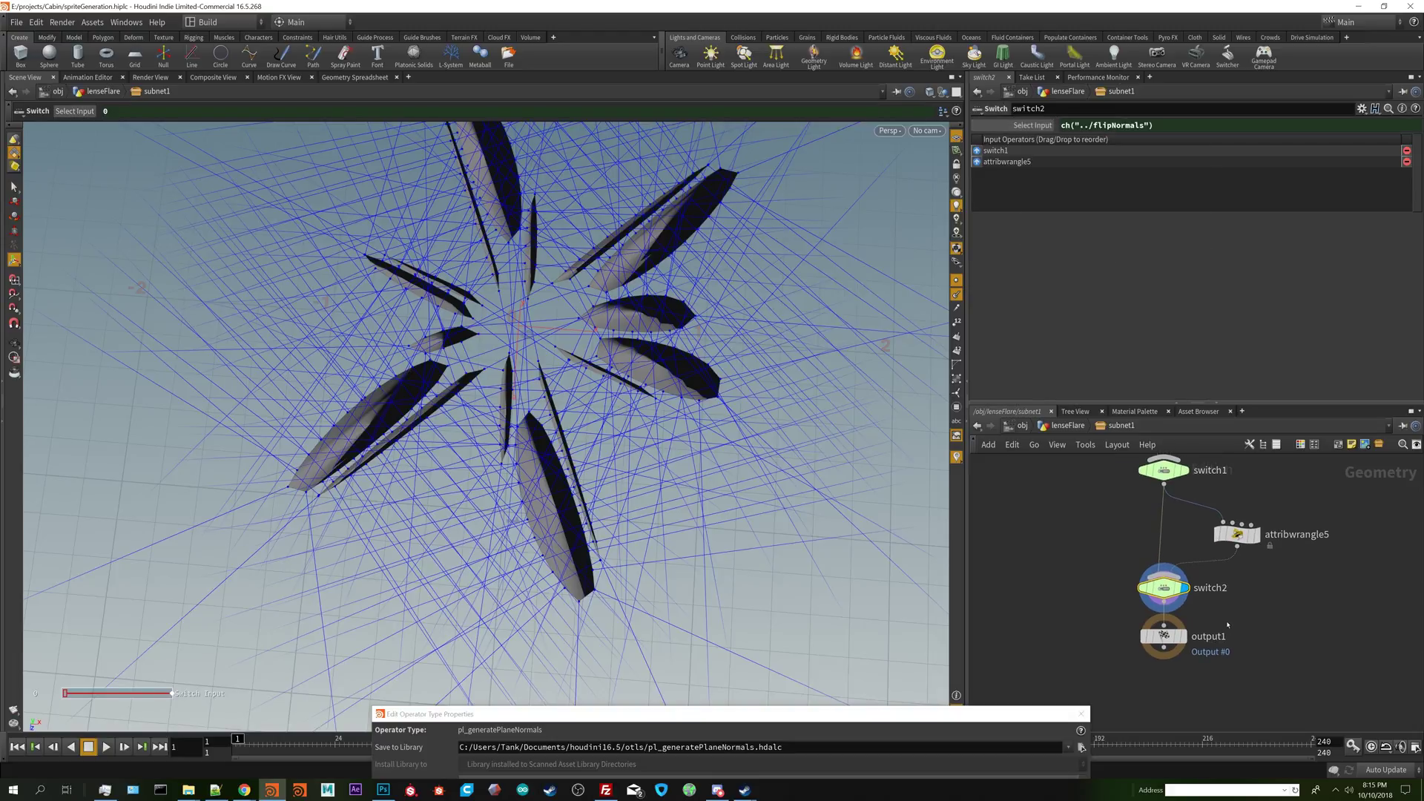
pyautogui.click(1171, 638)
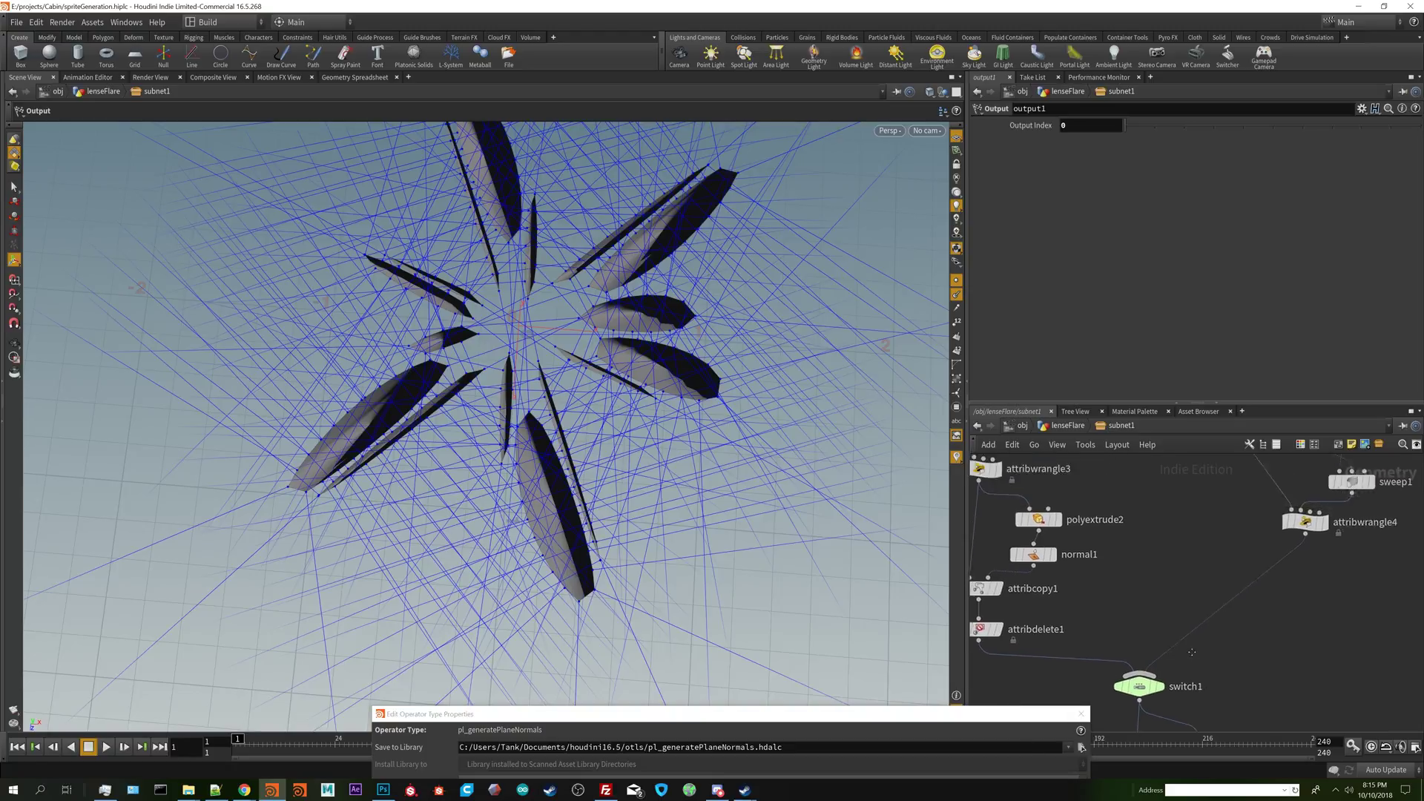
pyautogui.moveTo(1150, 643); pyautogui.dragTo(1240, 608)
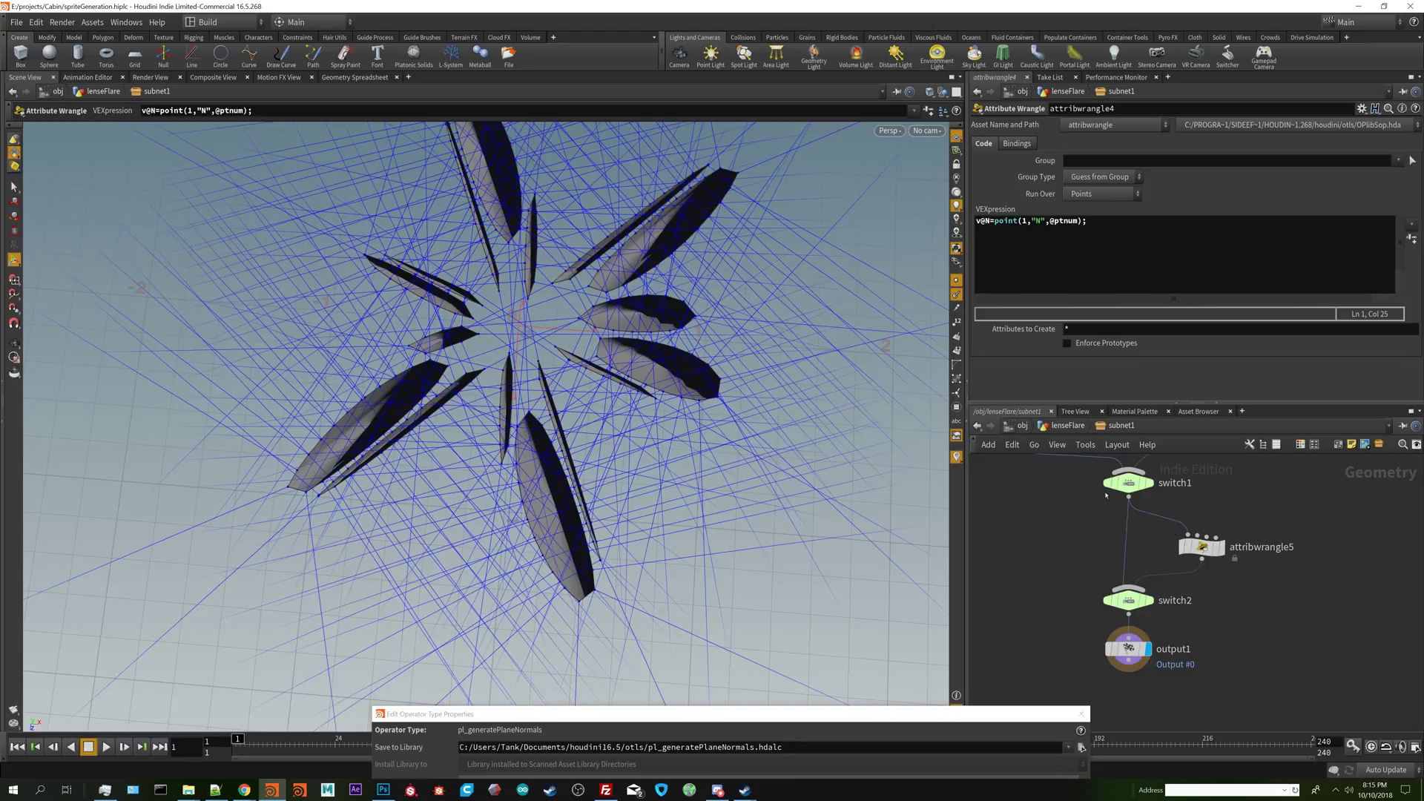
pyautogui.click(1062, 426)
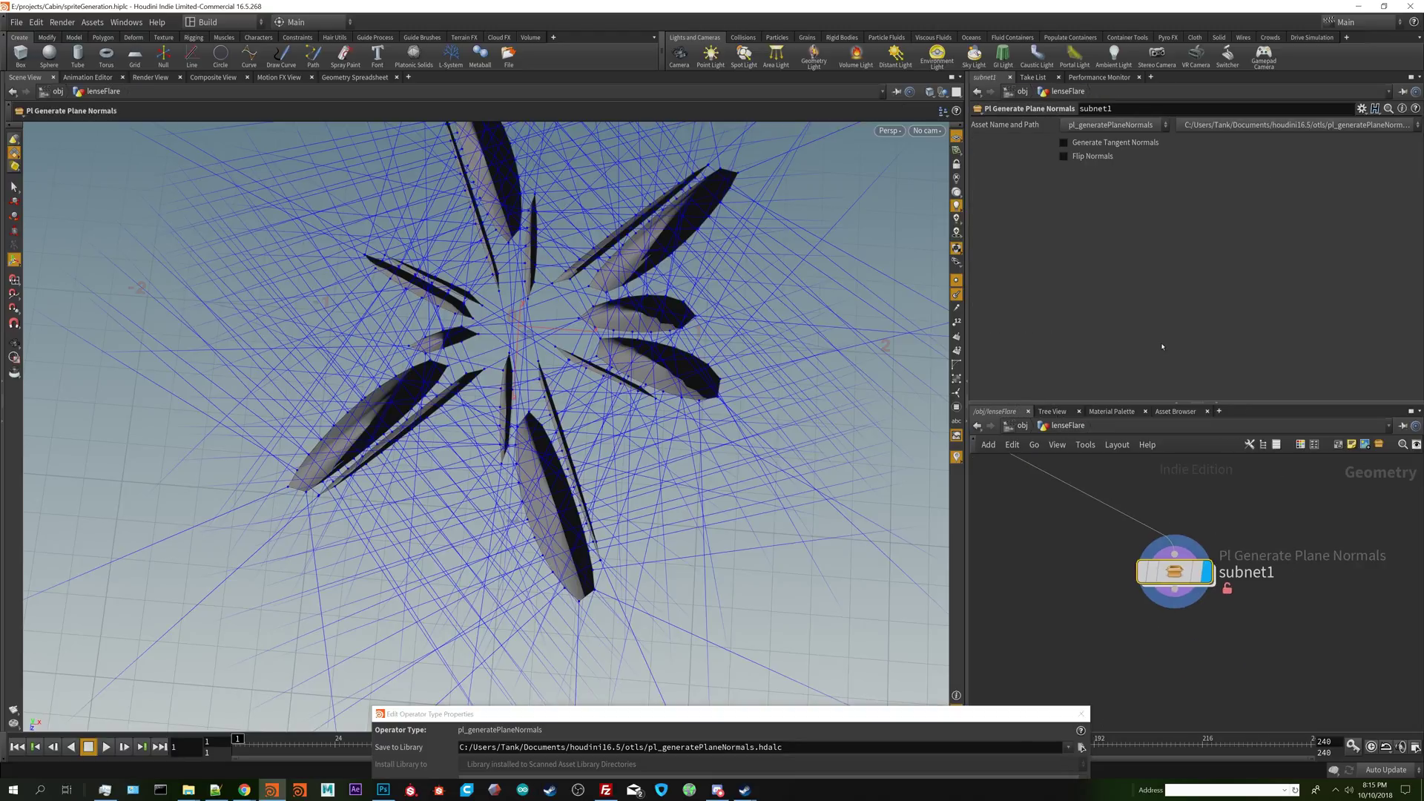
# - Turn on Flip Normals to test the petals, then bring the Type Properties window fully into view
pyautogui.click(1064, 156)
pyautogui.rightClick(1176, 575)
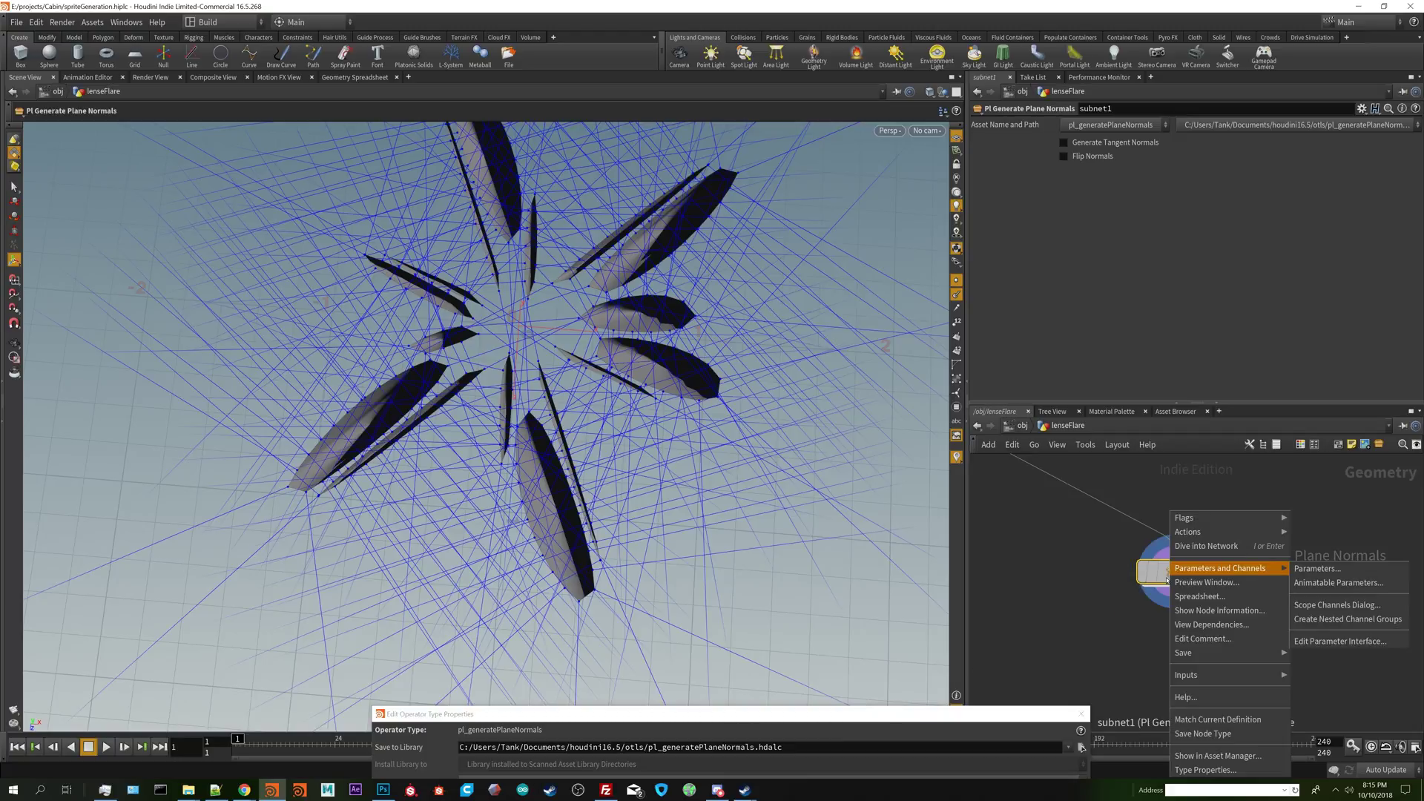
pyautogui.click(1211, 756)
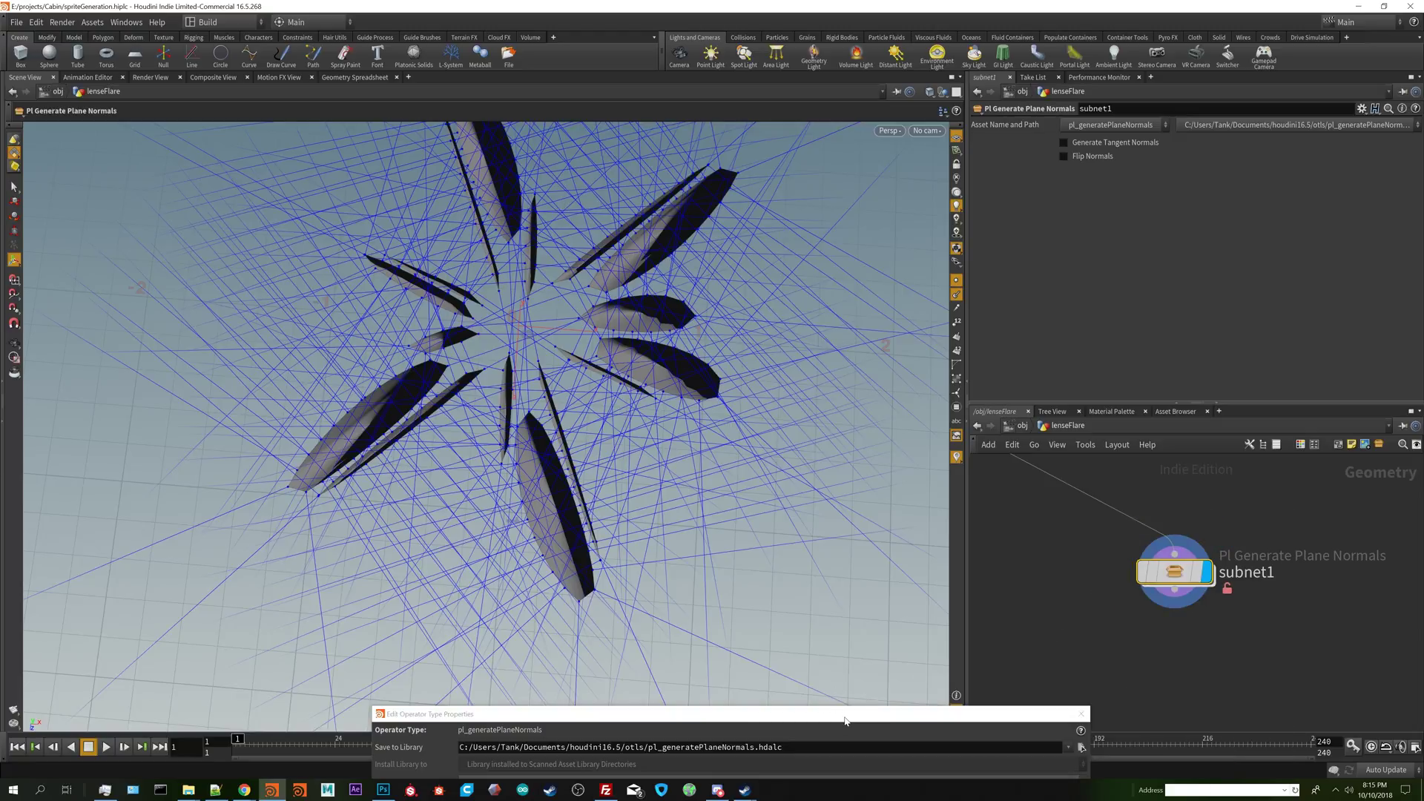
pyautogui.moveTo(844, 720); pyautogui.dragTo(715, 175)
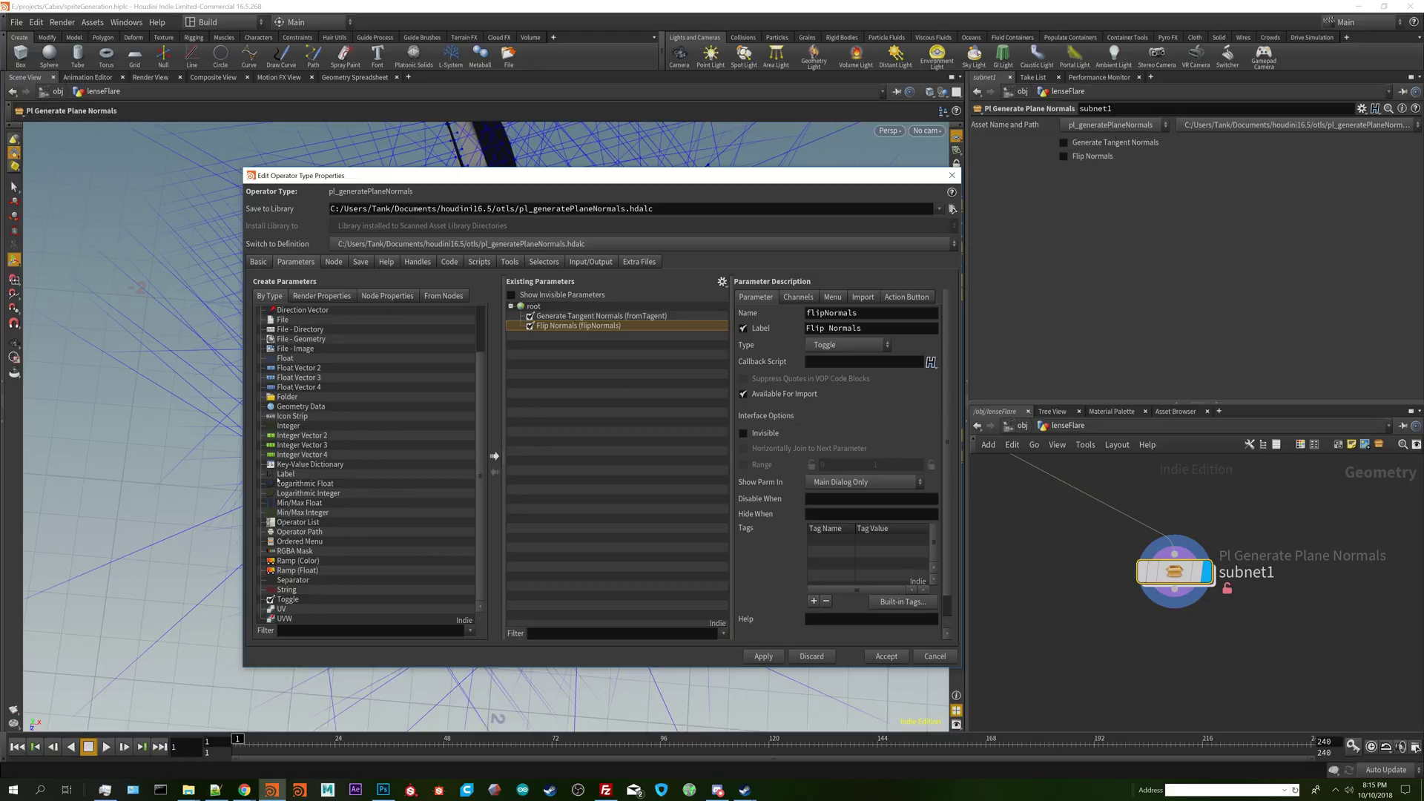
# - Add a Label parameter above Generate Tangent Normals with its main label turned off
pyautogui.moveTo(279, 477); pyautogui.dragTo(561, 316)
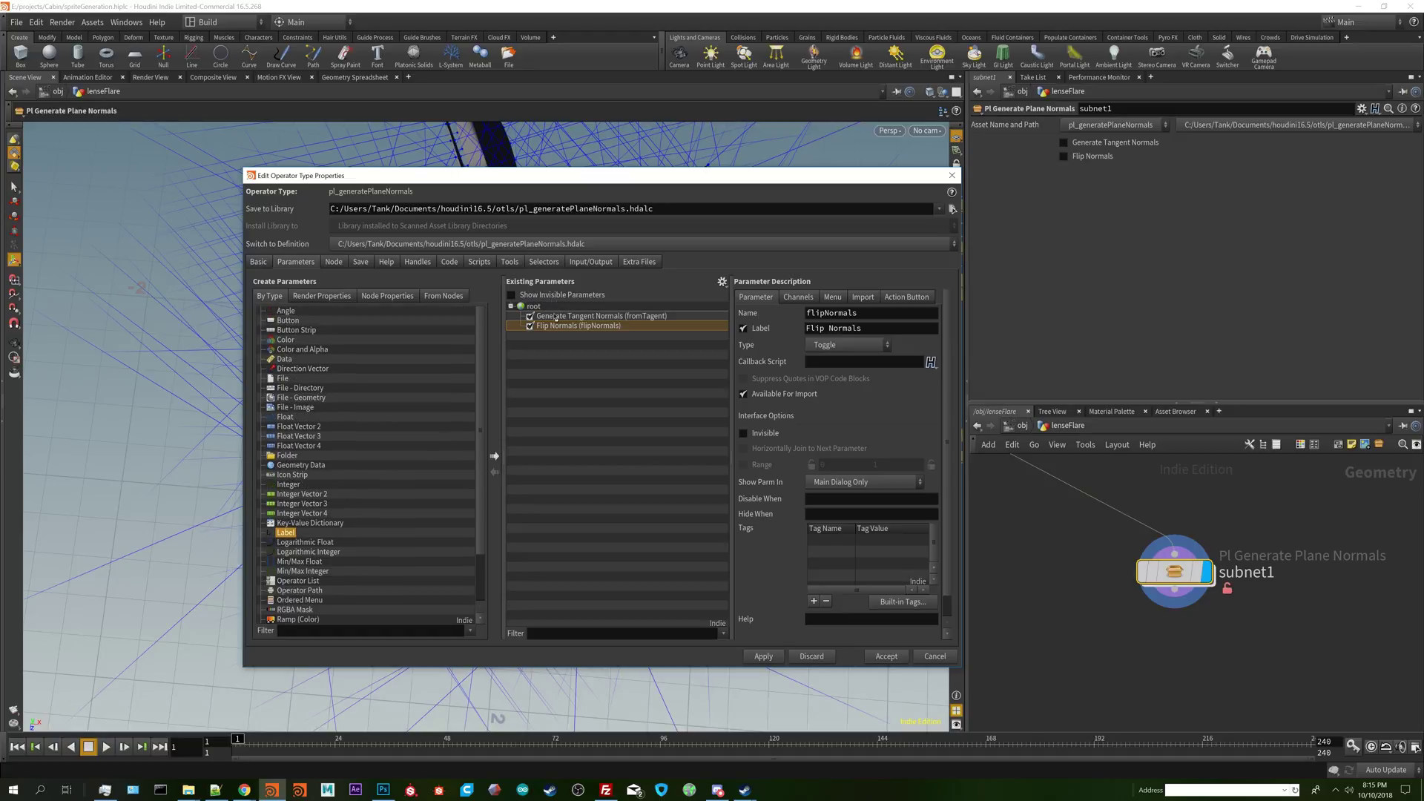
pyautogui.click(740, 312)
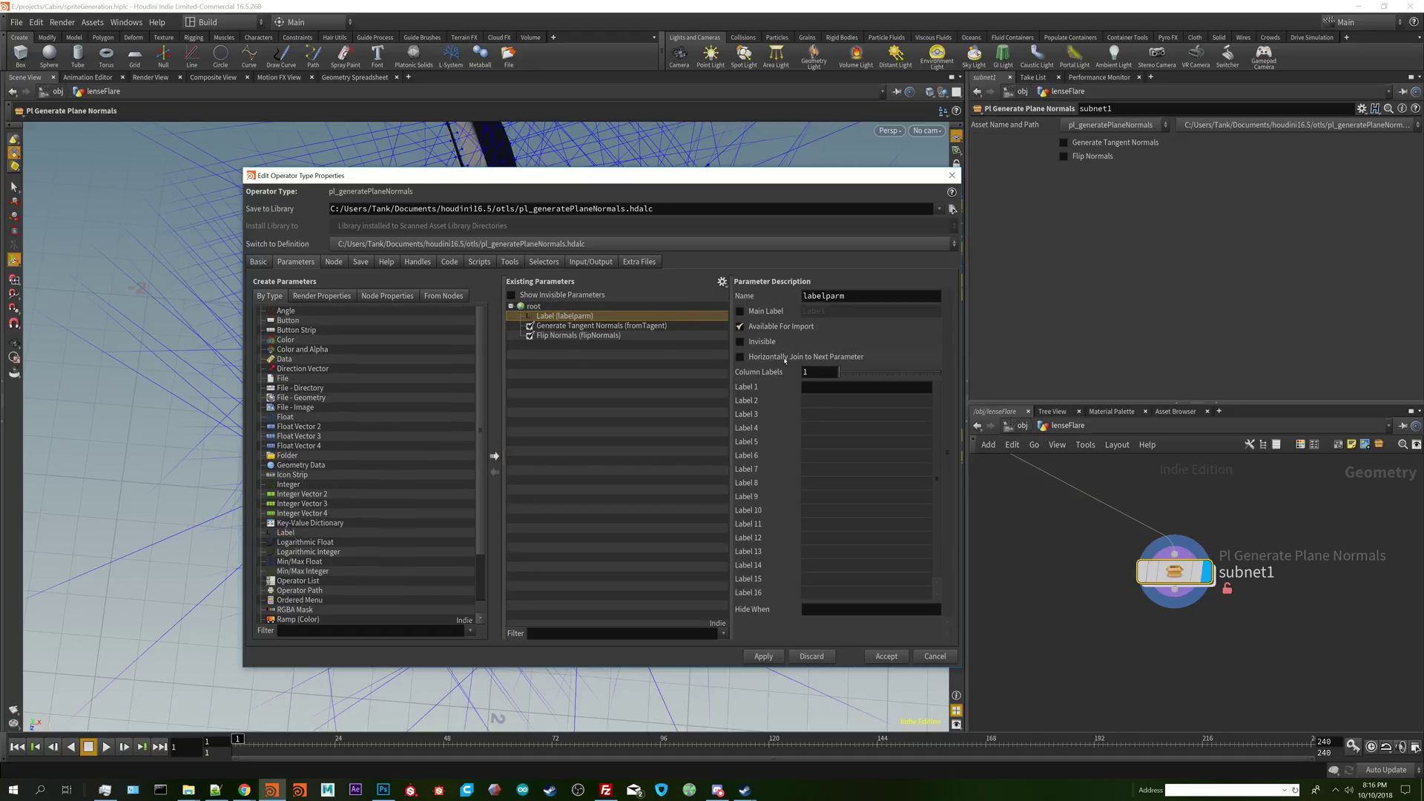
pyautogui.doubleClick(550, 318)
pyautogui.press('Escape')
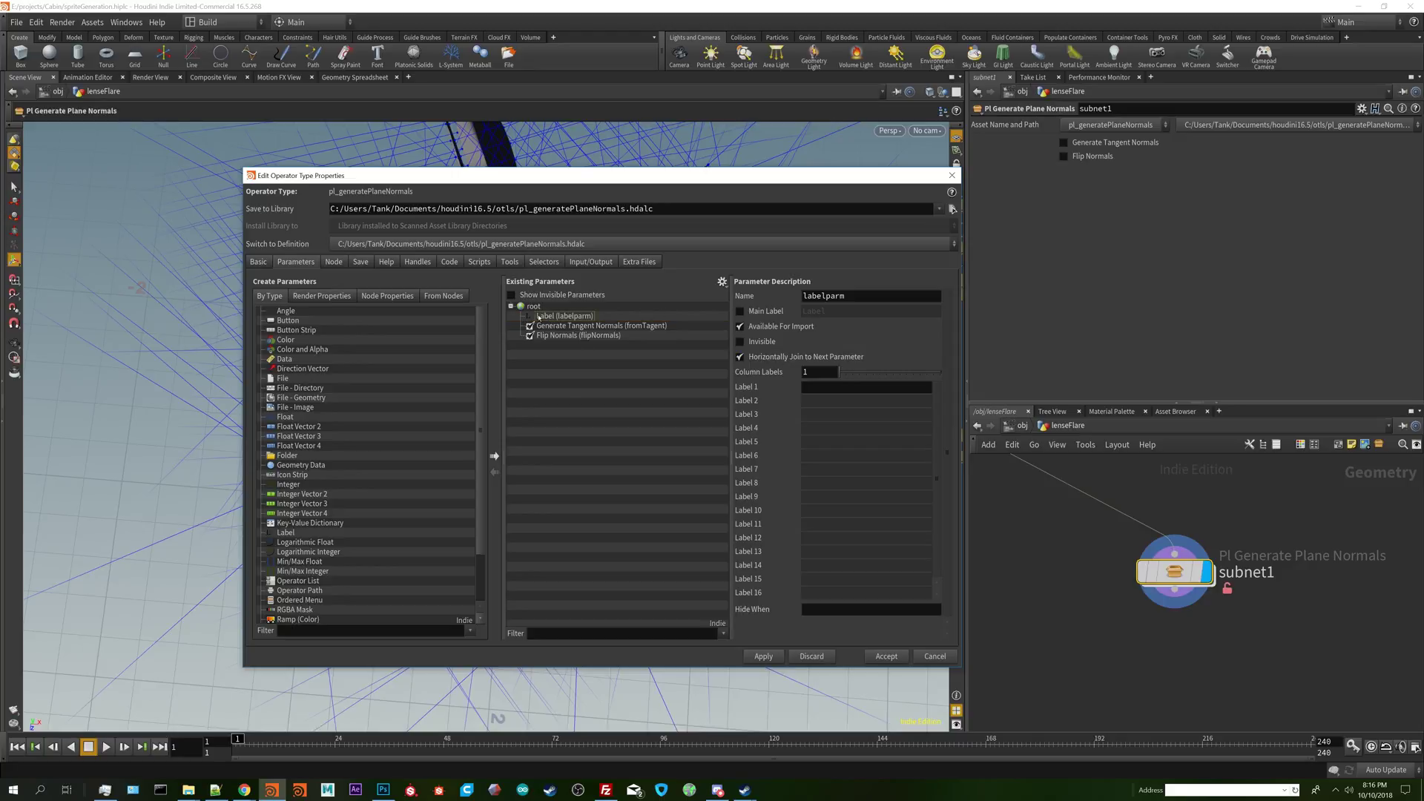
pyautogui.doubleClick(538, 316)
pyautogui.press('Return')
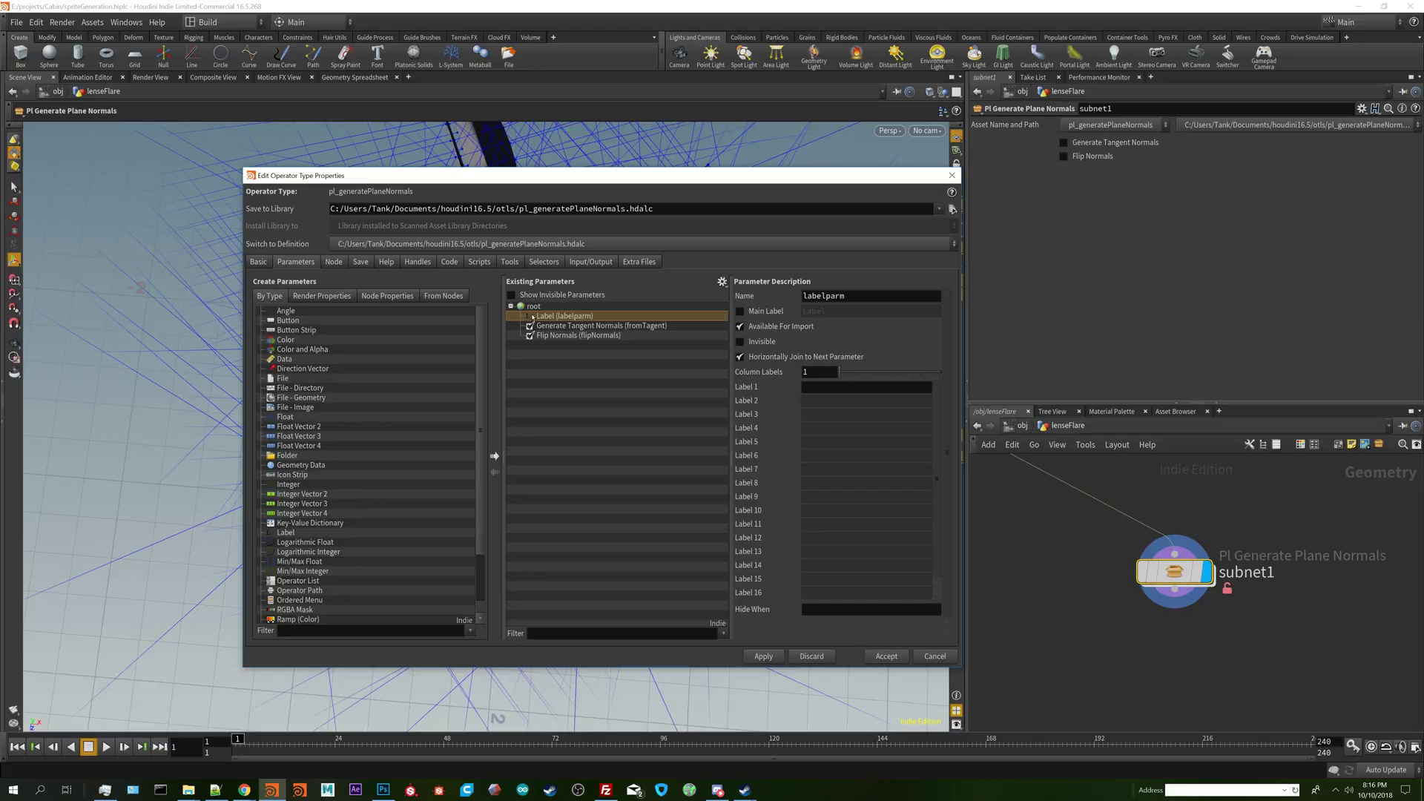
# - Duplicate the label twice, placing copies below Generate Tangent Normals and Flip Normals
pyautogui.hotkey('ctrl', 'c')
pyautogui.hotkey('ctrl', 'v')
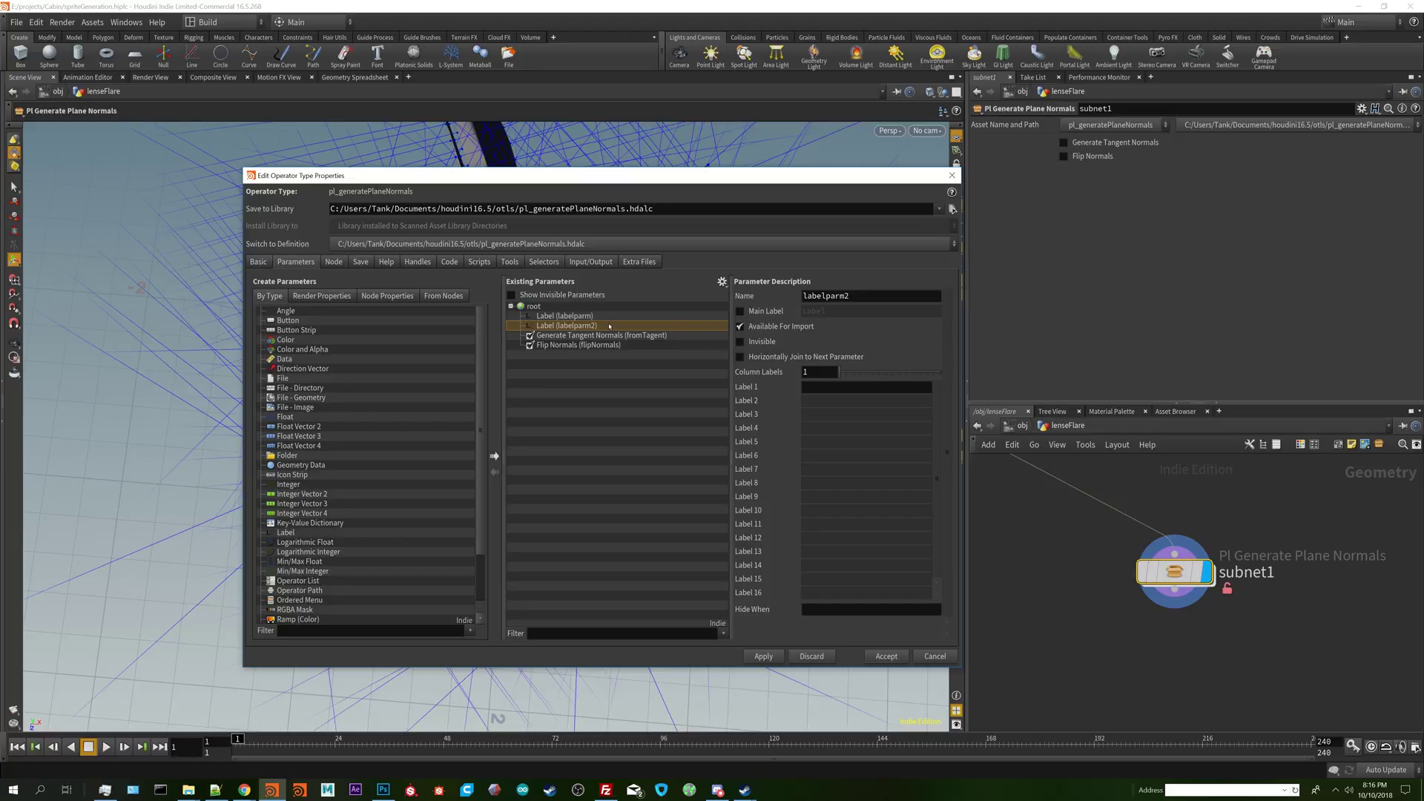
pyautogui.moveTo(532, 330); pyautogui.dragTo(533, 351)
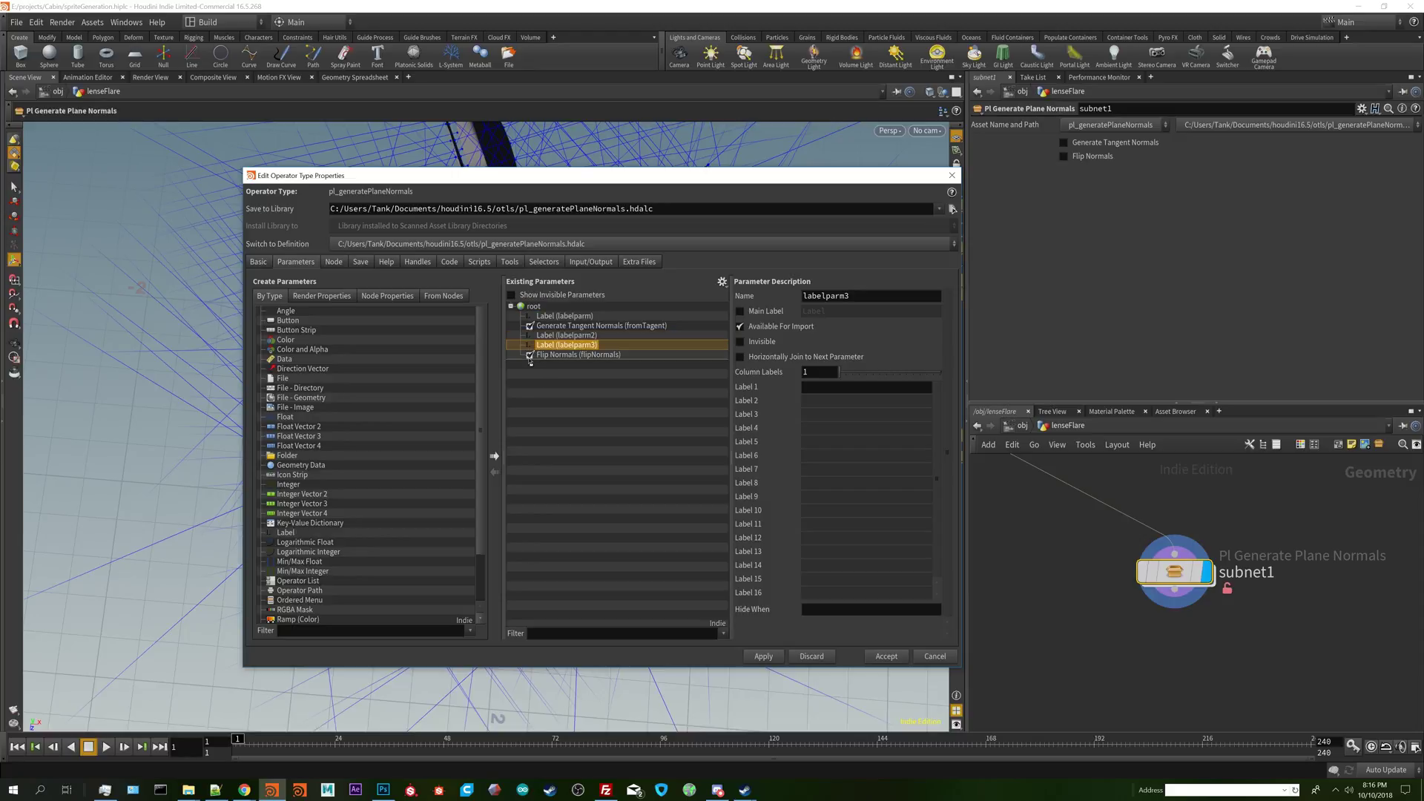
pyautogui.moveTo(530, 362); pyautogui.dragTo(529, 360)
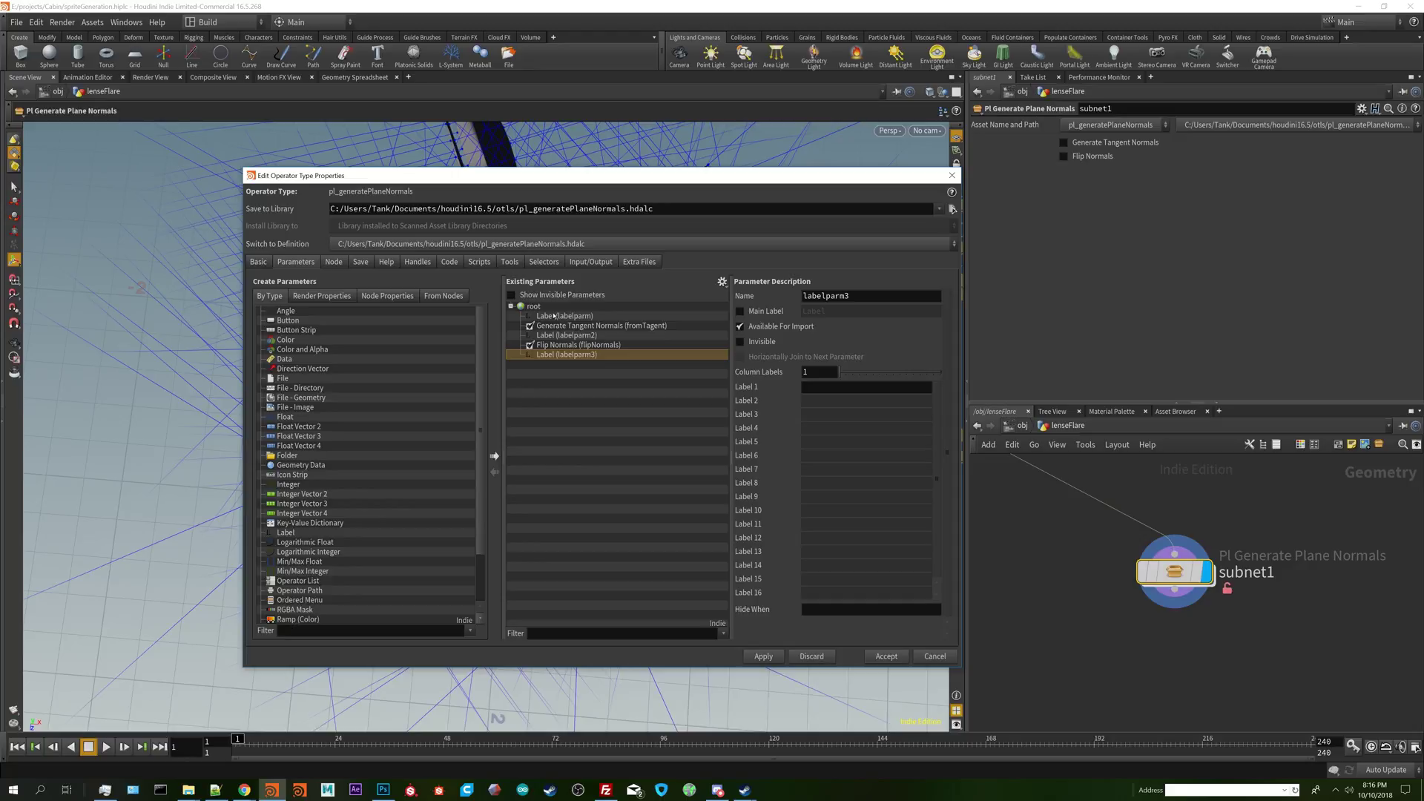
# - Delete labelparm and the extra label parameters
pyautogui.click(535, 316)
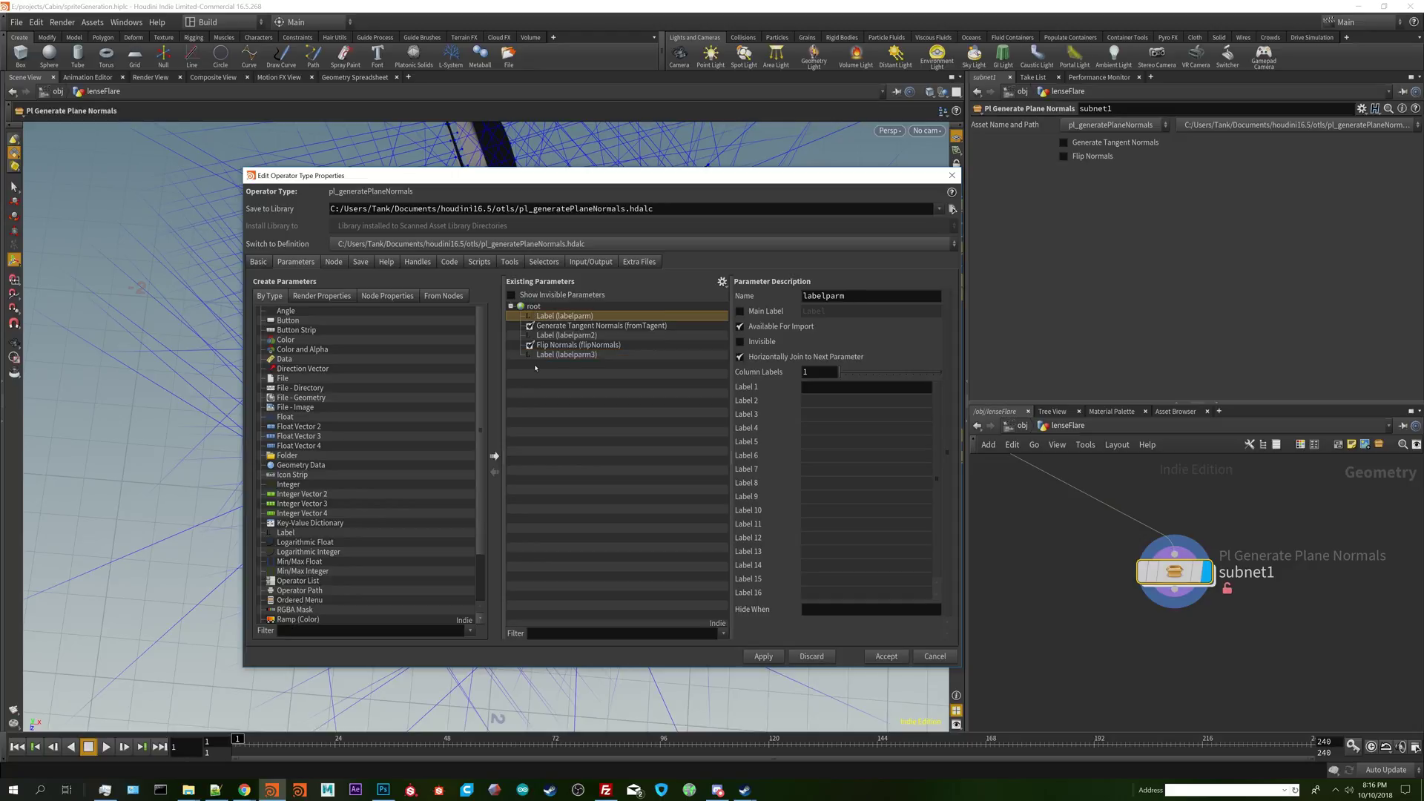
pyautogui.click(536, 355)
pyautogui.press('Delete')
pyautogui.click(536, 335)
pyautogui.press('Delete')
pyautogui.click(532, 317)
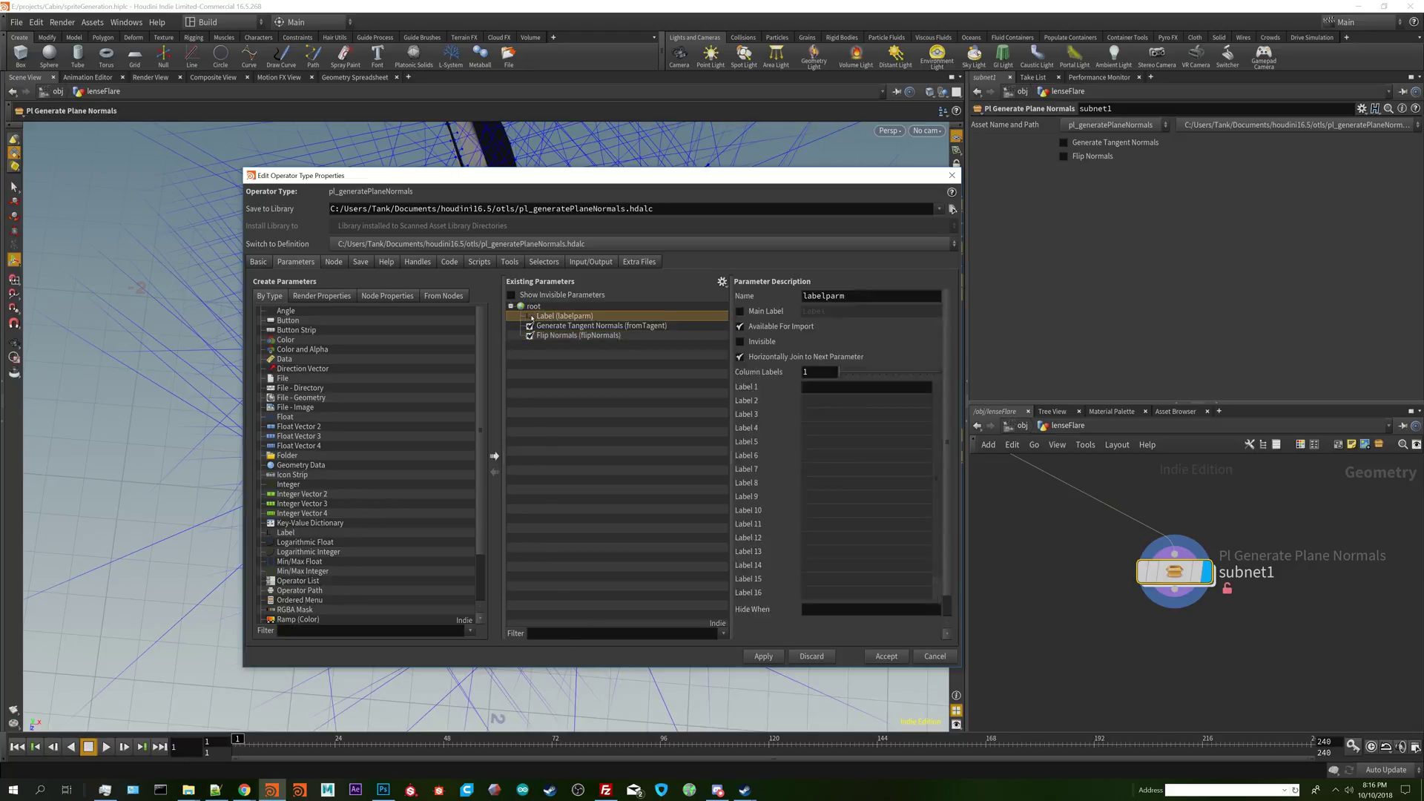
pyautogui.press('Delete')
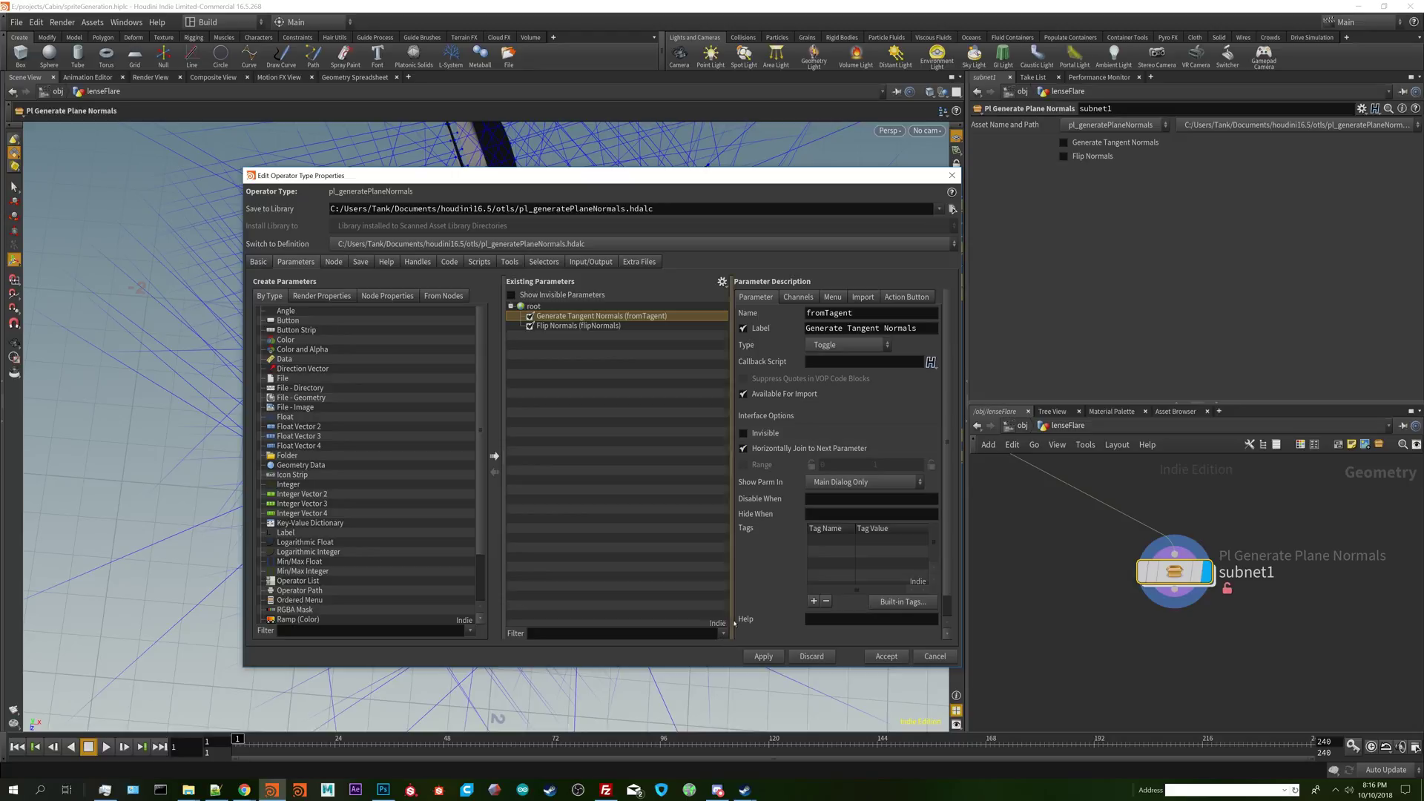
# - Apply the layout, then add three spacer Label parameters around the two toggles
pyautogui.click(764, 656)
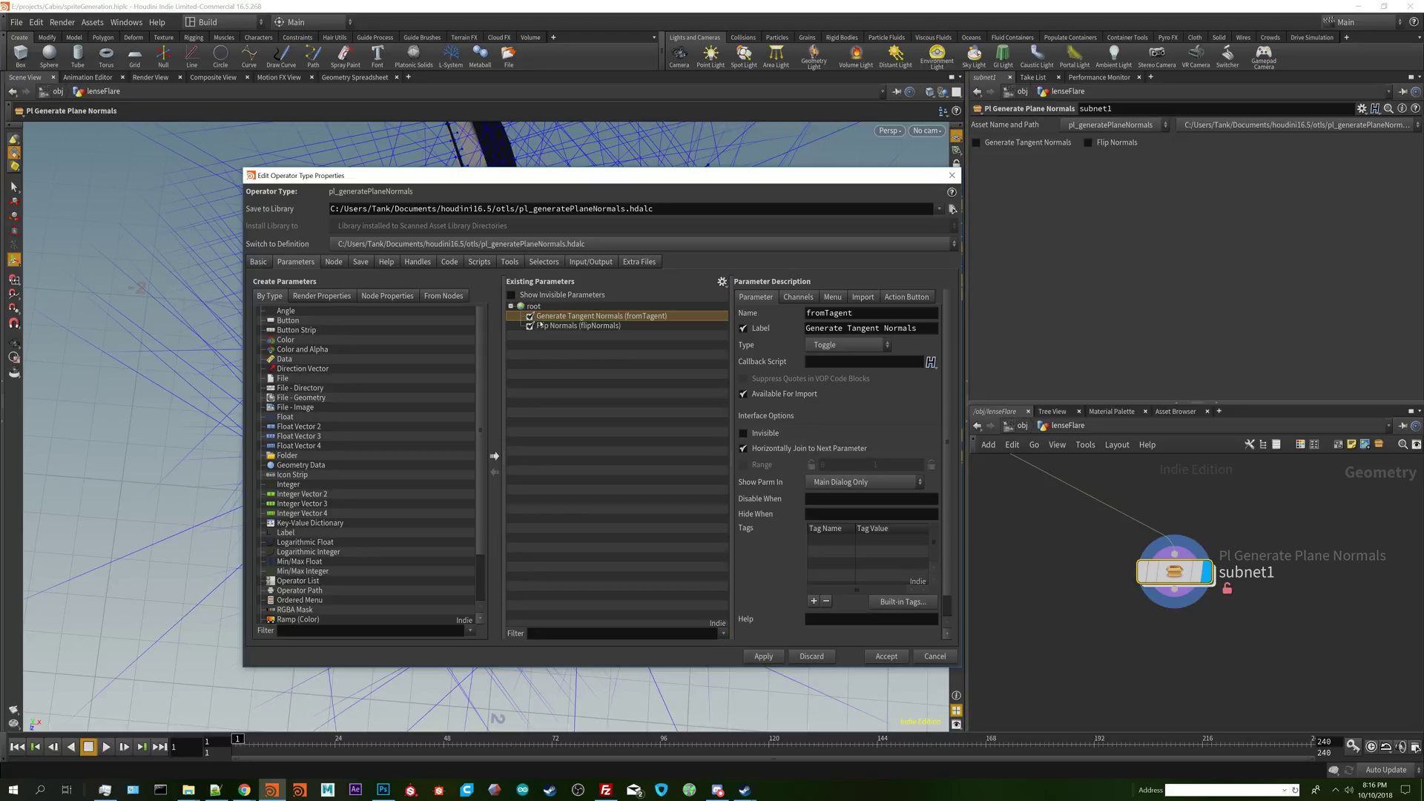
pyautogui.moveTo(285, 533); pyautogui.dragTo(540, 320)
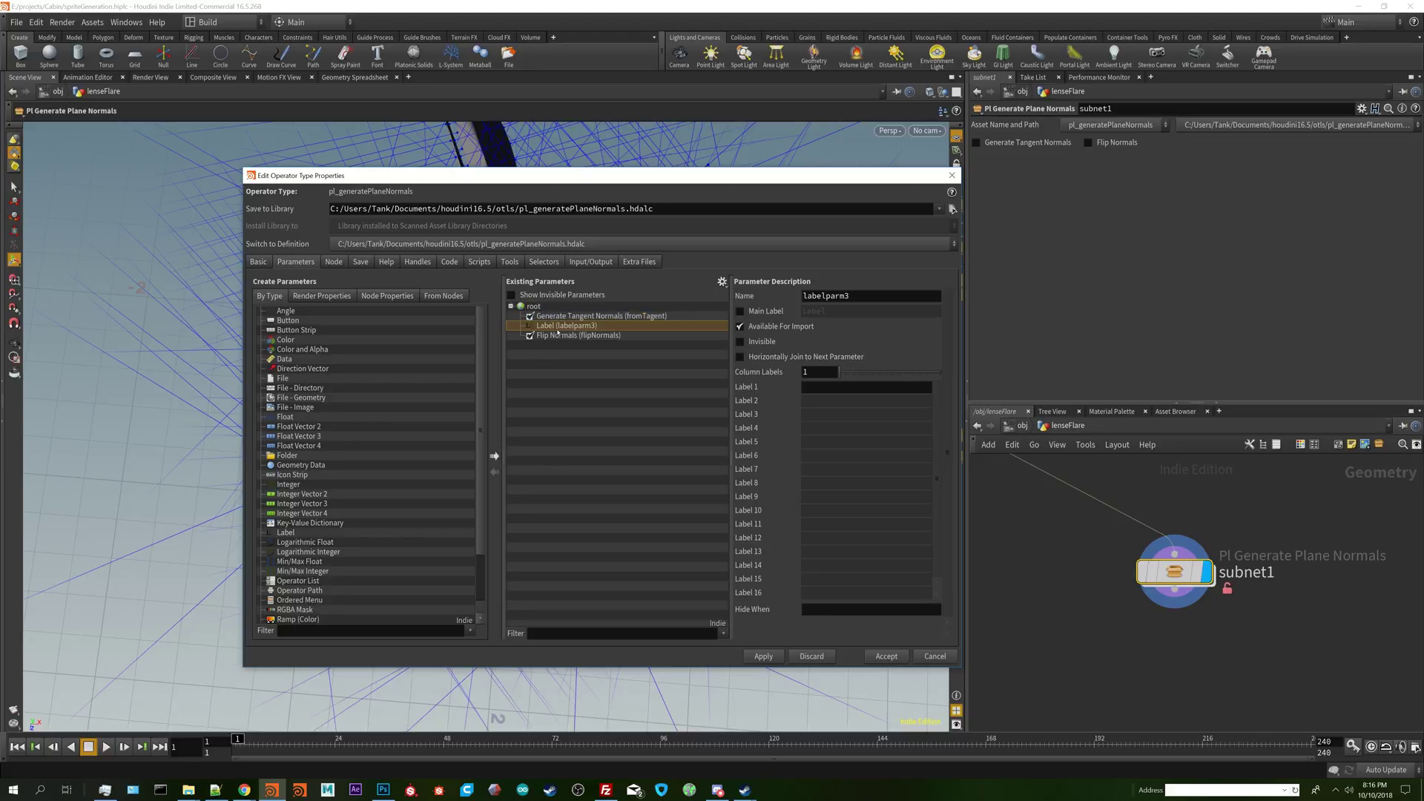
pyautogui.moveTo(286, 533); pyautogui.dragTo(583, 320)
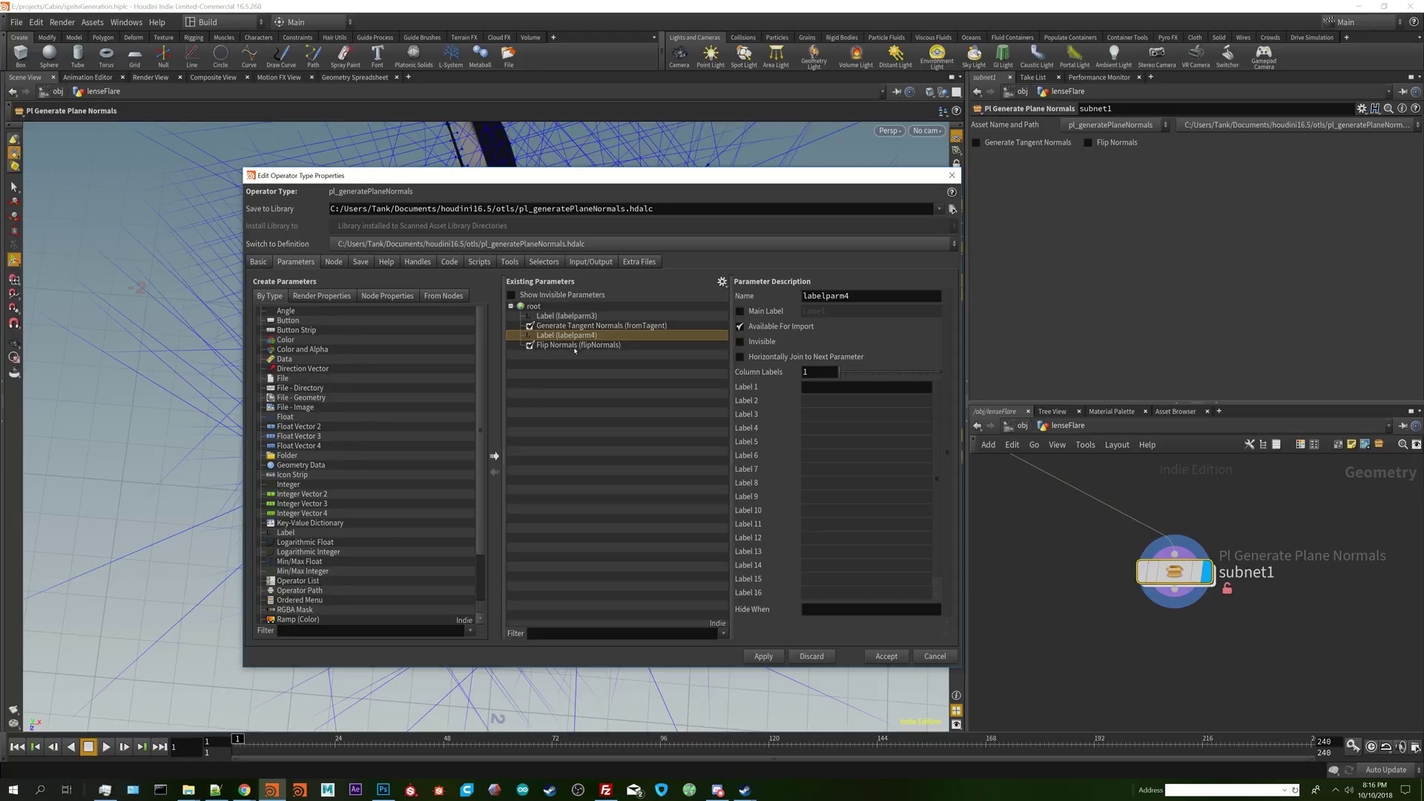
pyautogui.moveTo(286, 533); pyautogui.dragTo(546, 368)
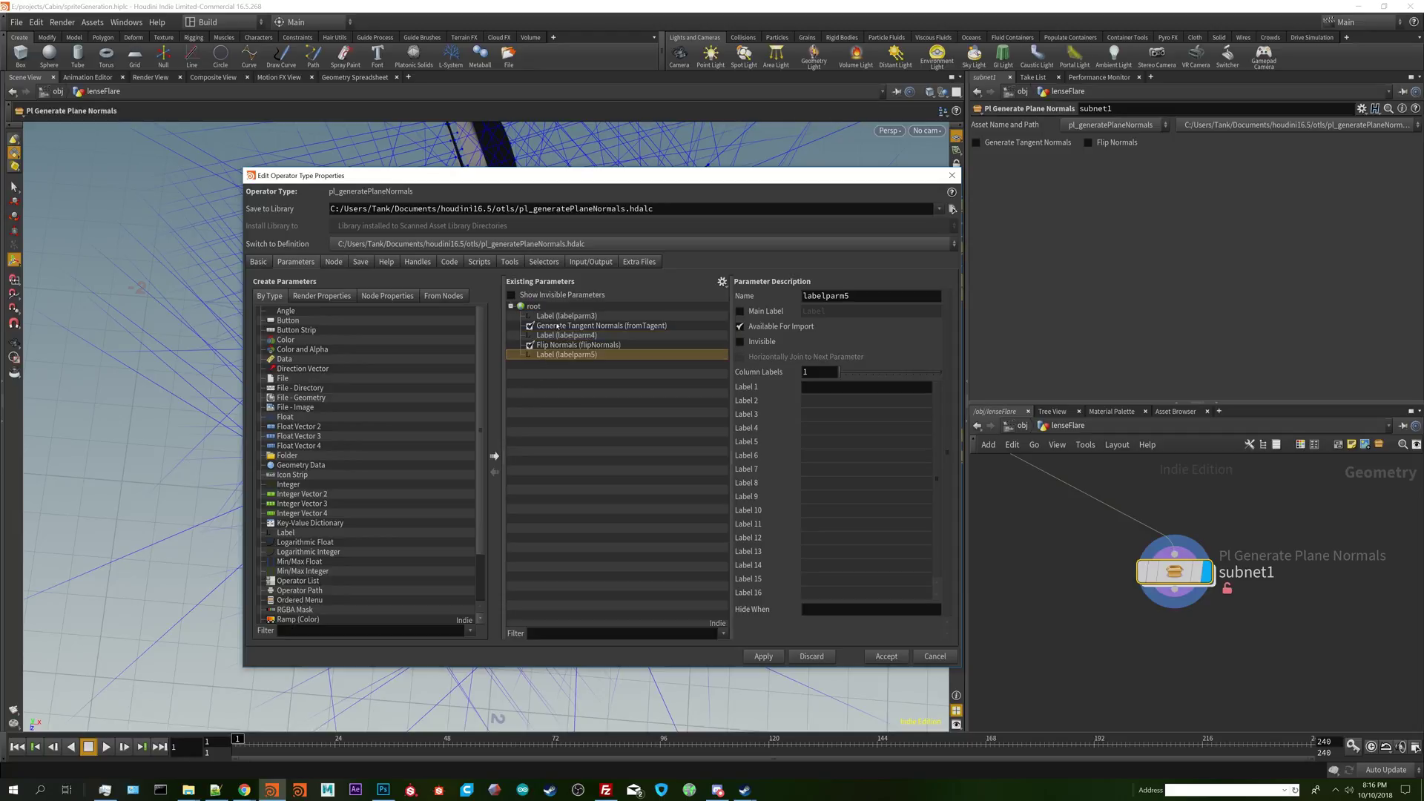
# - Set Horizontally Join to Next Parameter on the spacers and toggles, and apply
pyautogui.click(564, 316)
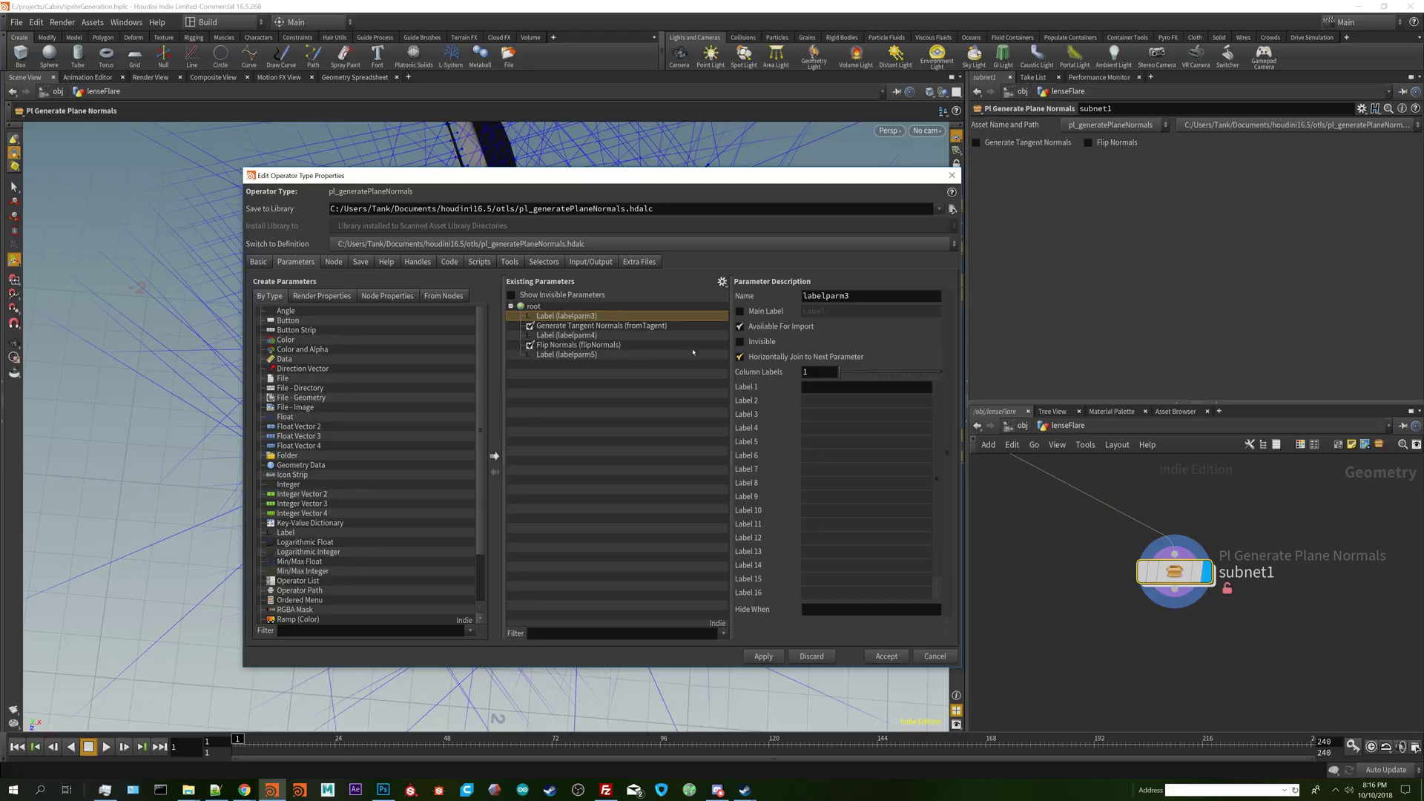
pyautogui.click(587, 326)
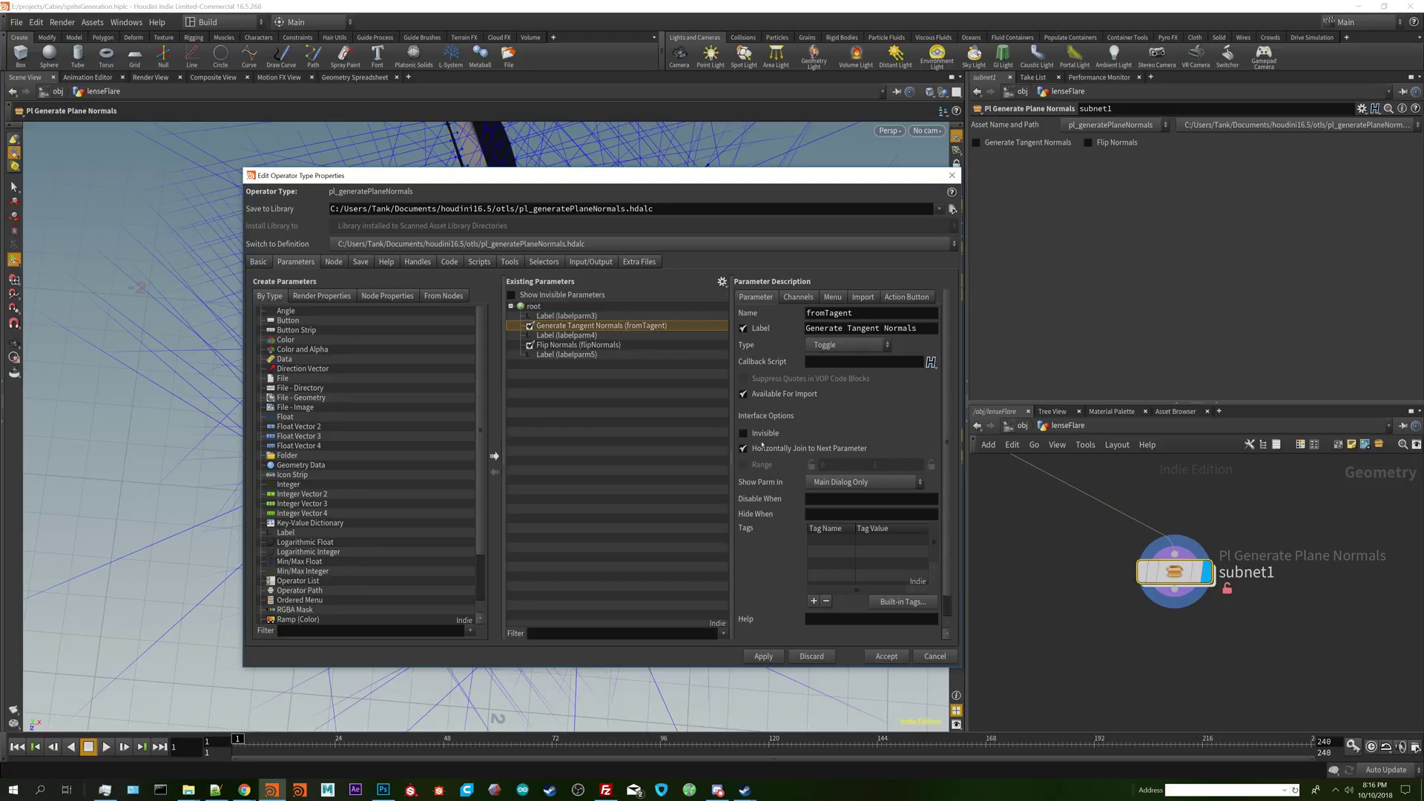
pyautogui.click(564, 335)
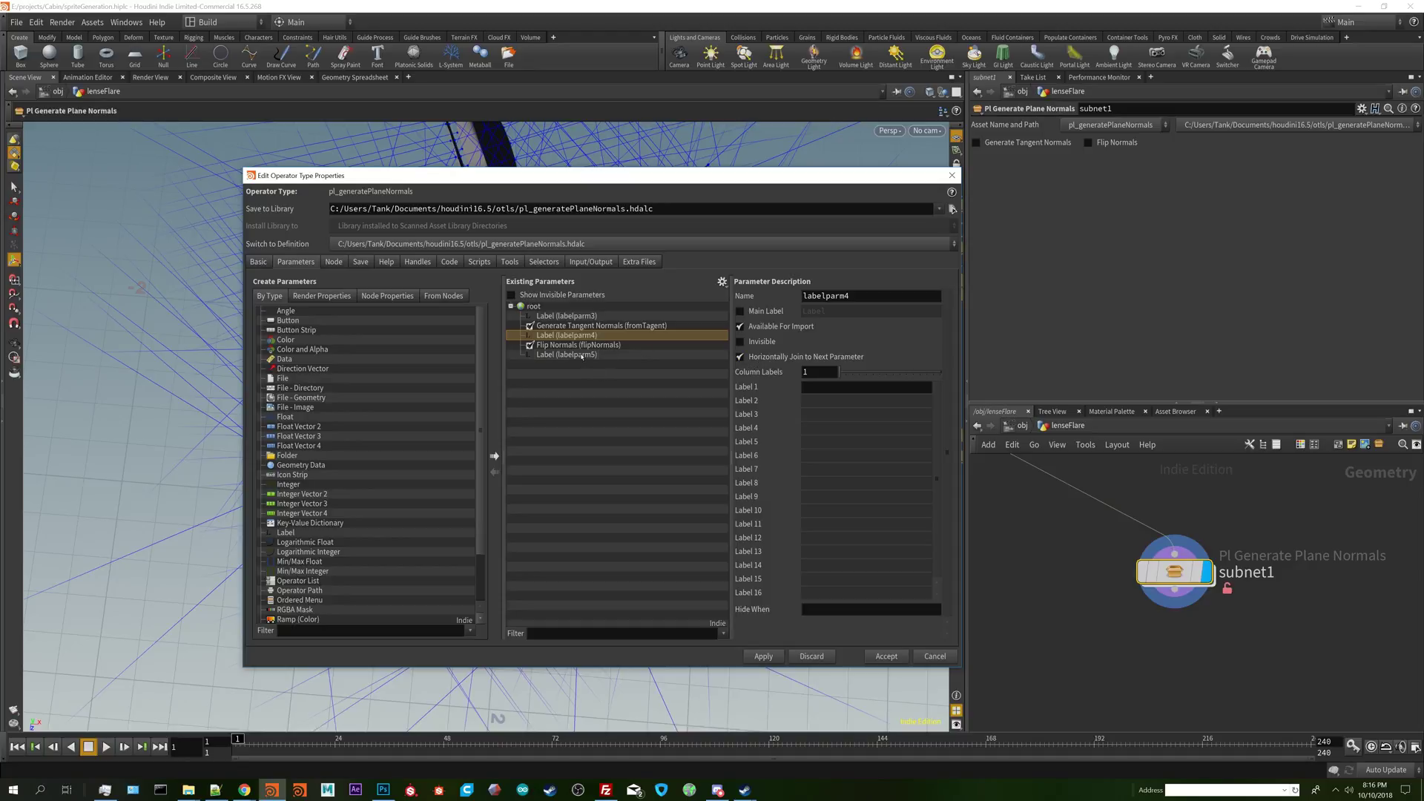
pyautogui.click(582, 346)
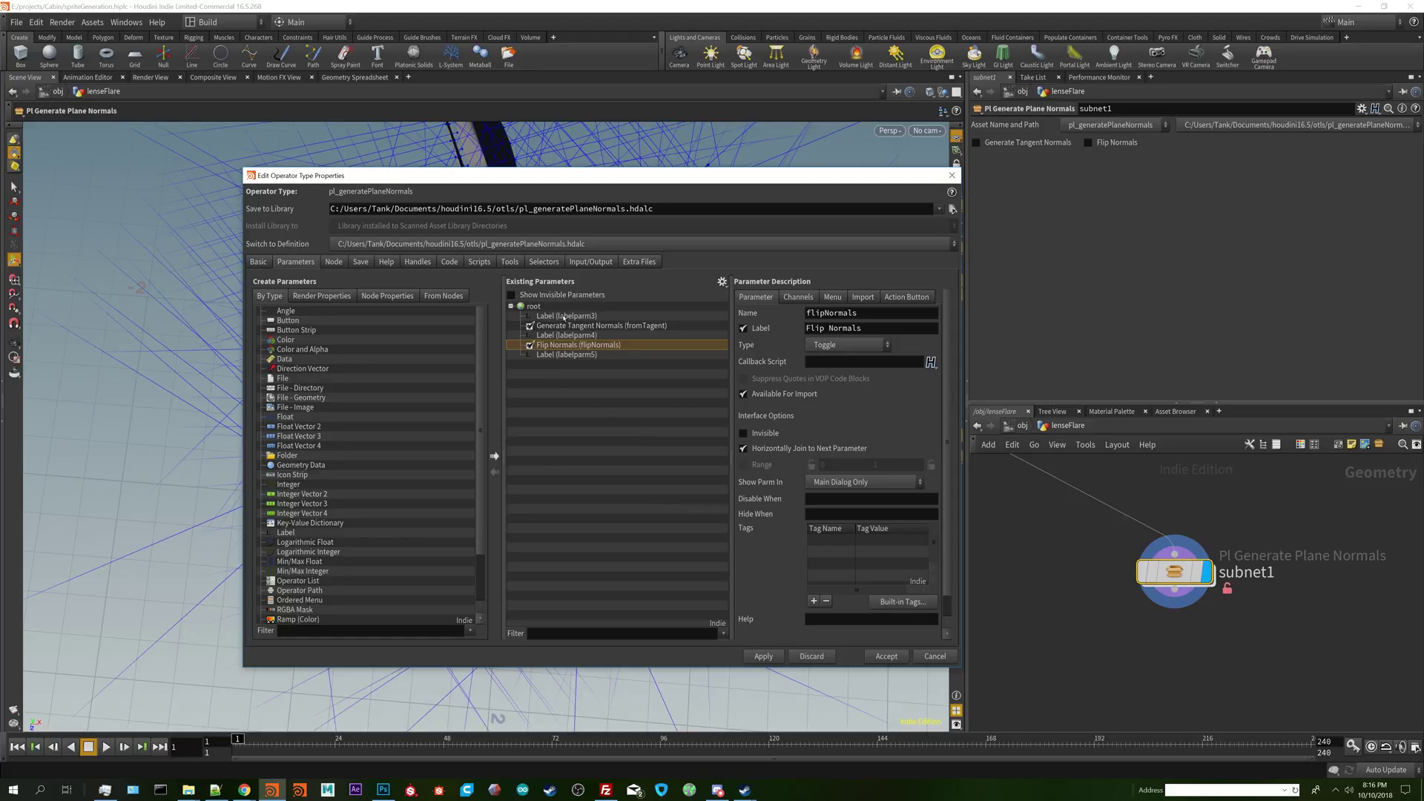
pyautogui.click(764, 655)
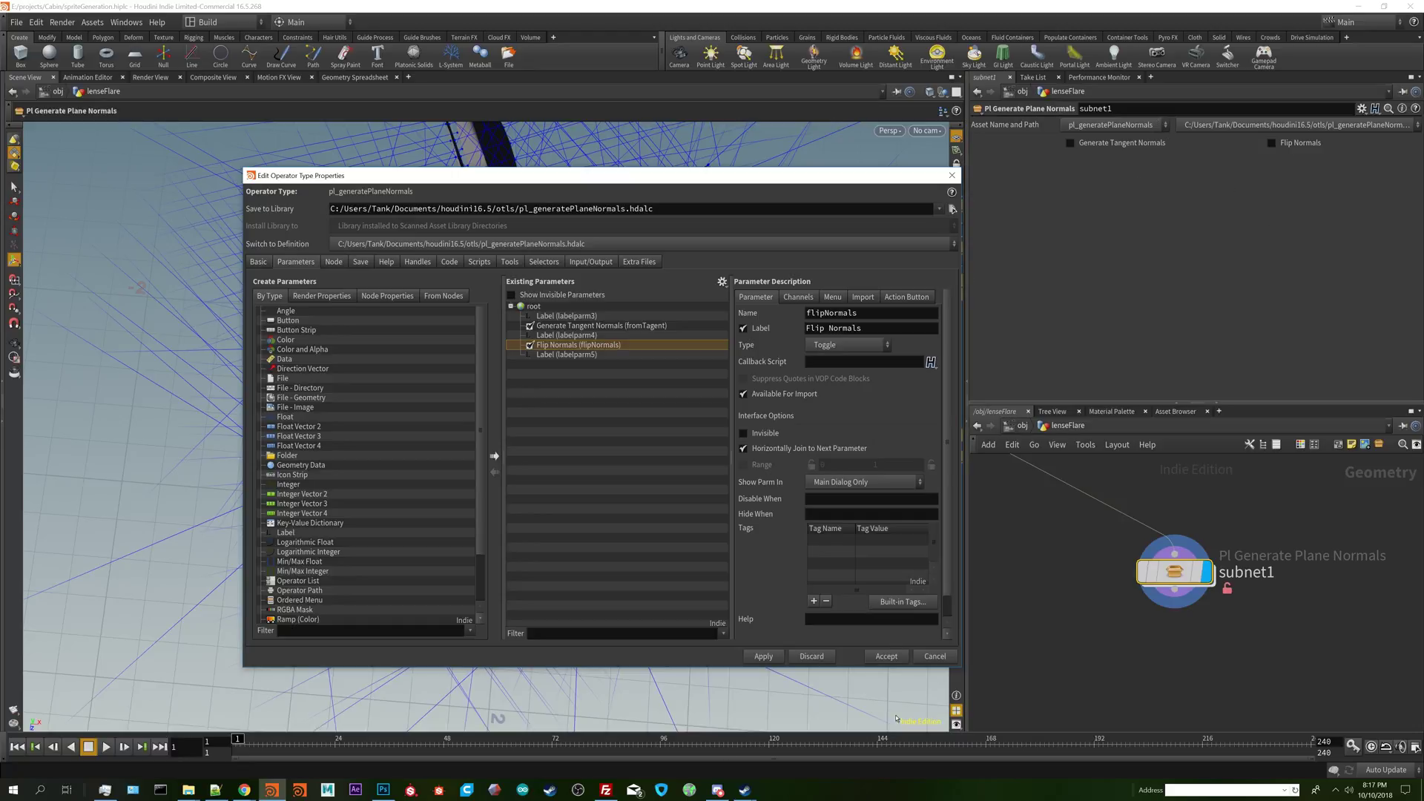
# - Accept the type properties, save the node type and match the current definition
pyautogui.click(888, 657)
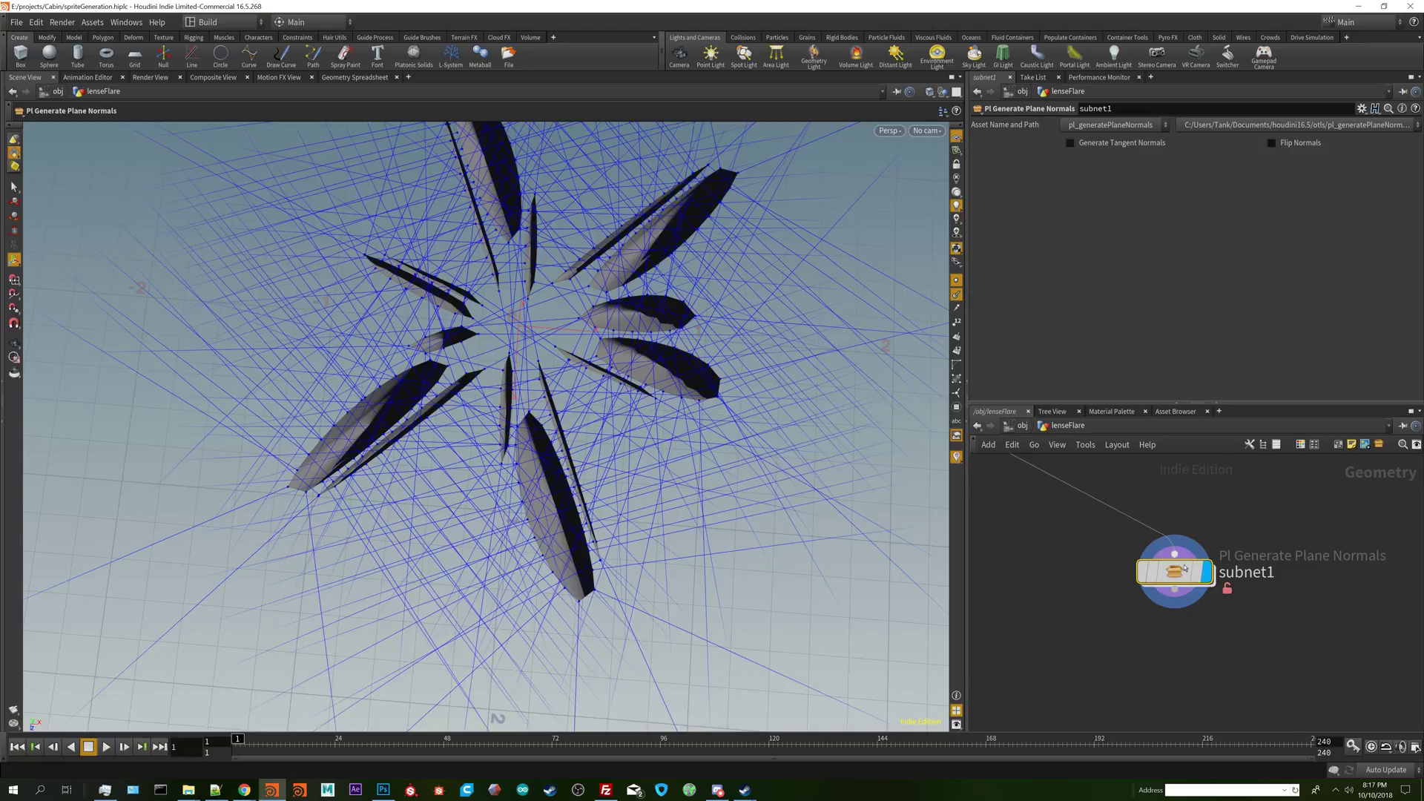
pyautogui.rightClick(1174, 571)
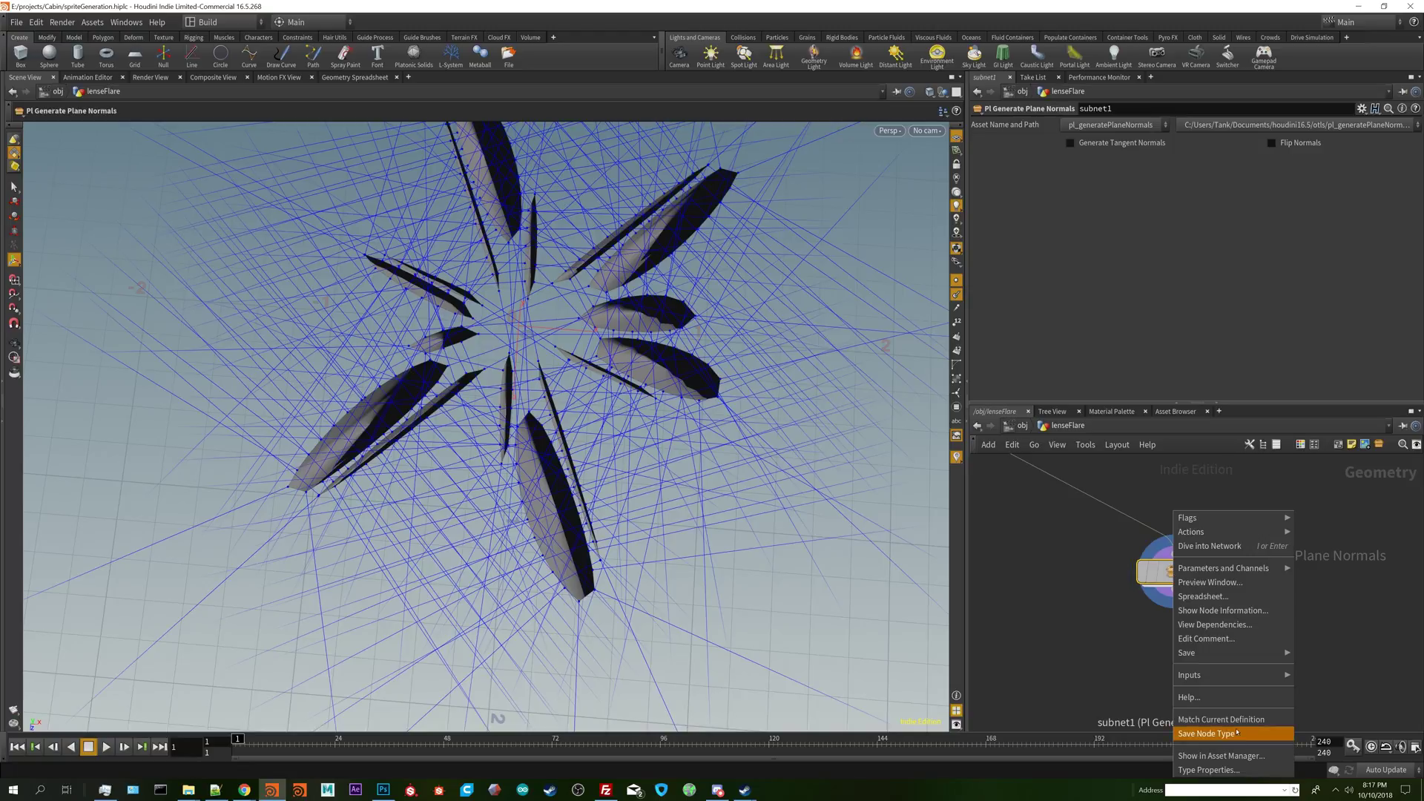
pyautogui.click(1209, 734)
pyautogui.rightClick(1184, 584)
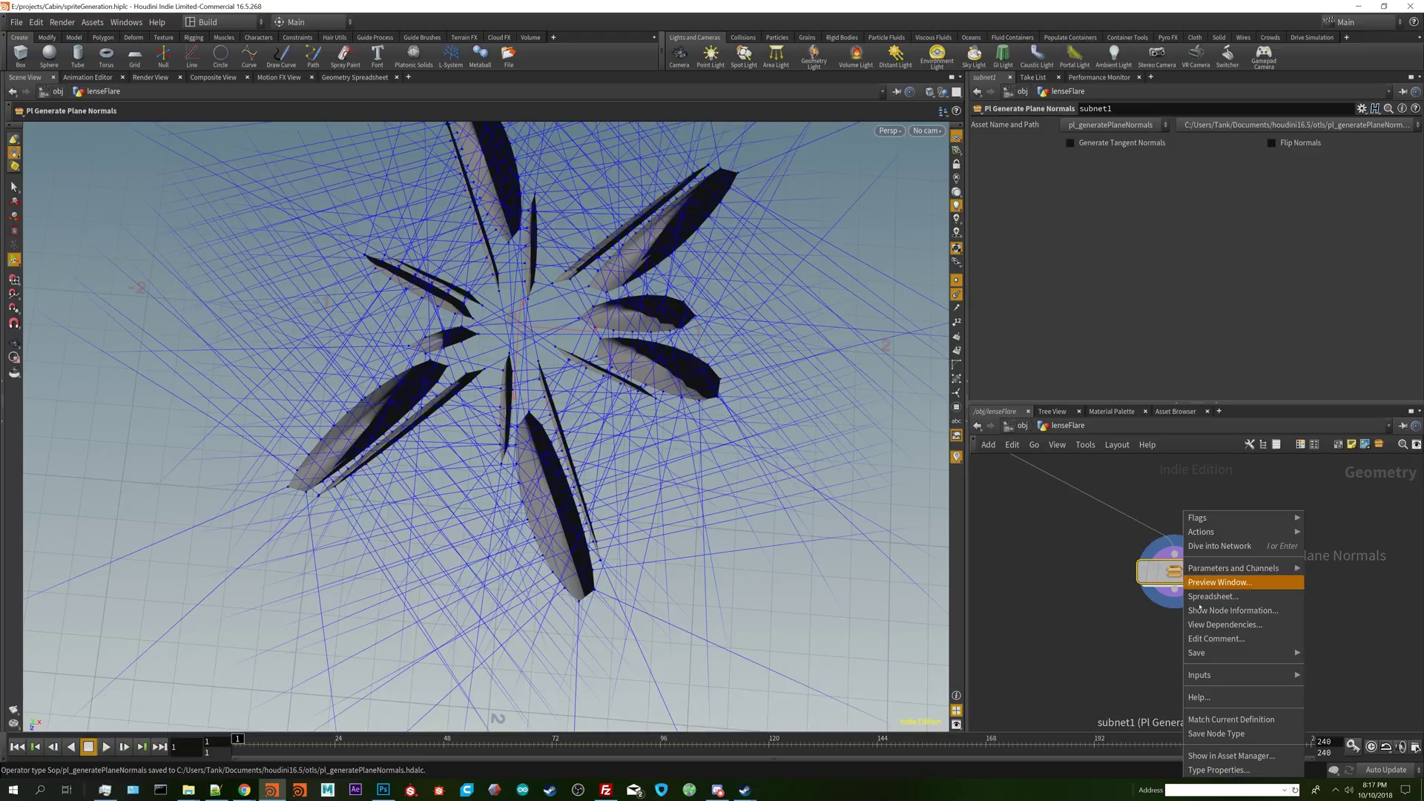
pyautogui.click(1224, 718)
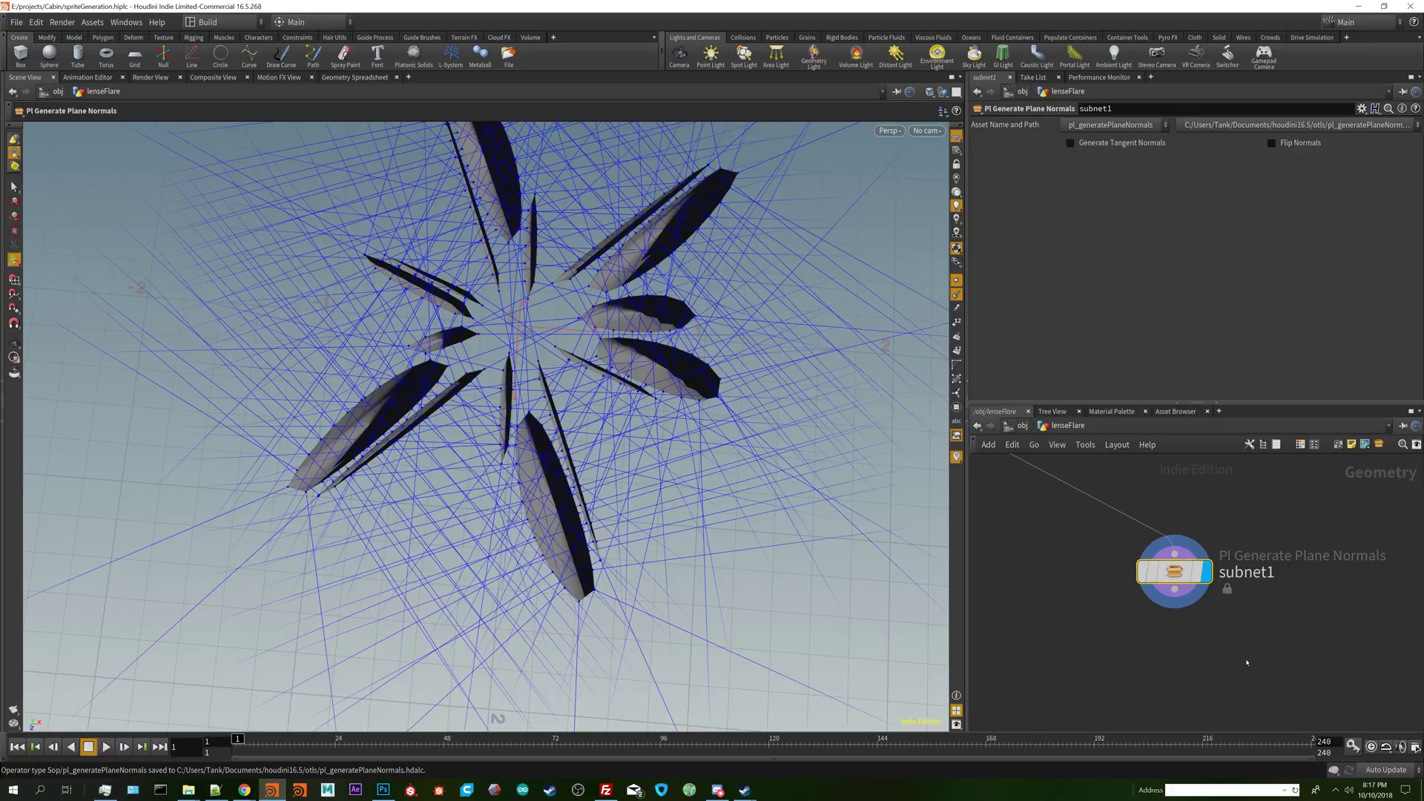
# - Add a new Pl Generate Plane Normals node fed by resample1 and enable Generate Tangent Normals
pyautogui.scroll(-3, 1187, 690)
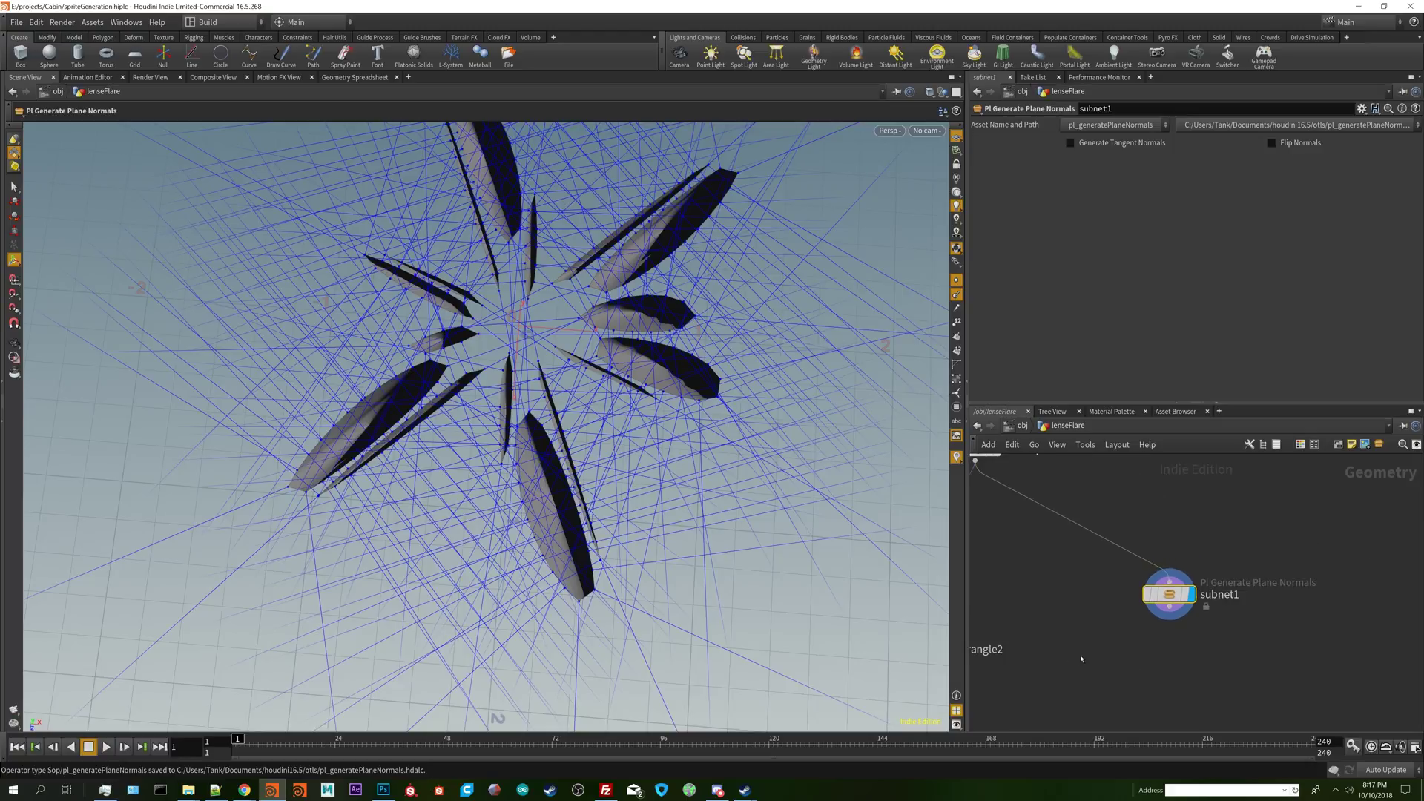
pyautogui.press('Tab')
pyautogui.write('pl')
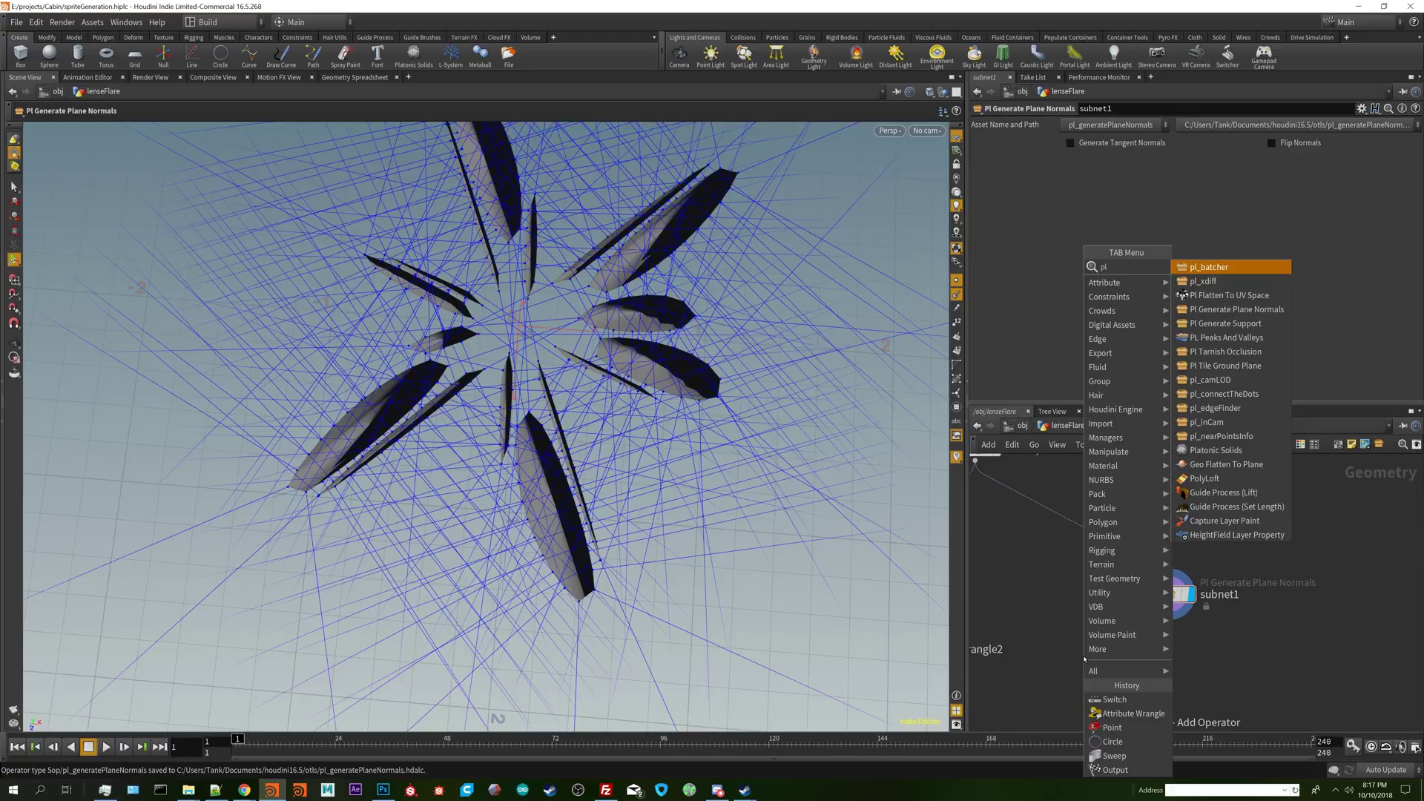
pyautogui.press('BackSpace')
pyautogui.press('BackSpace')
pyautogui.write('gener')
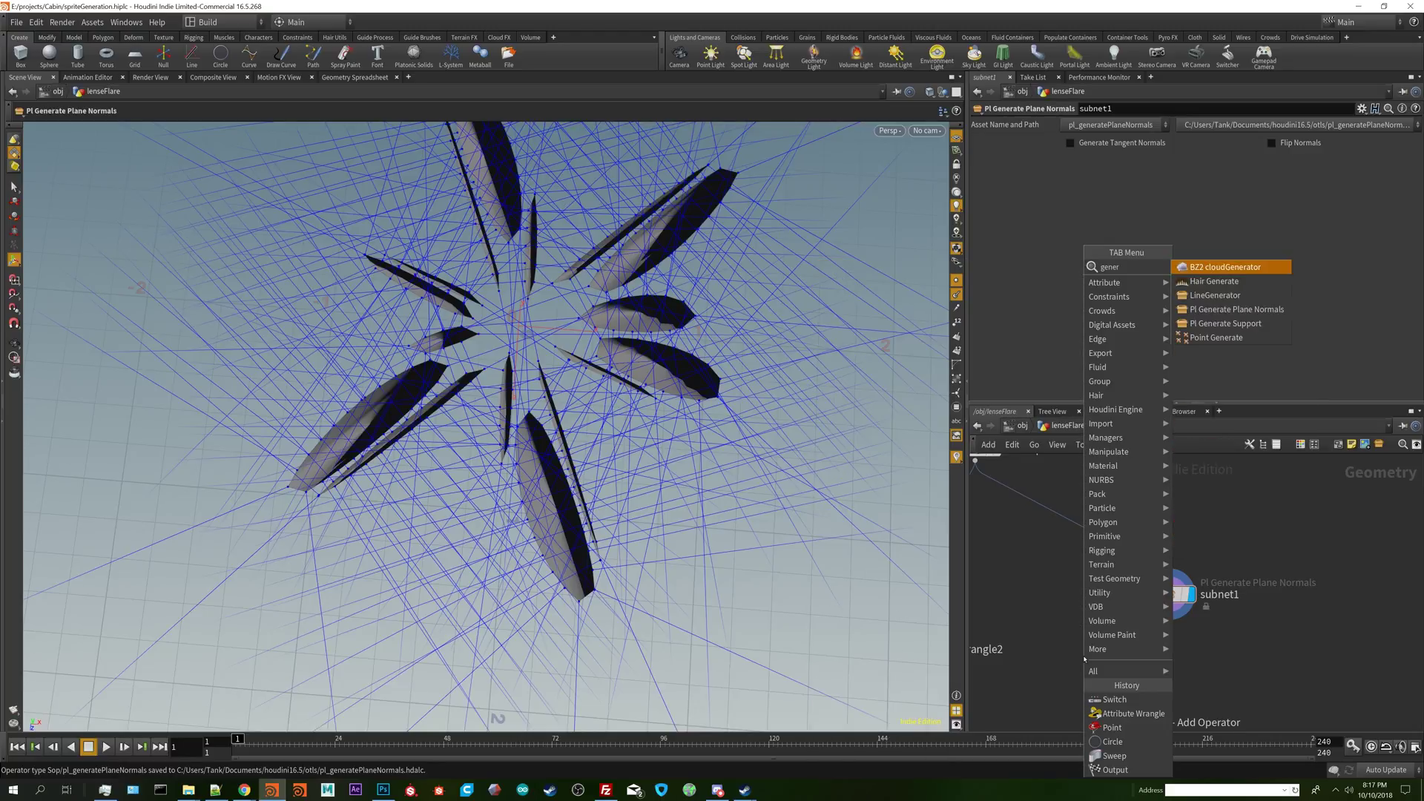
pyautogui.click(1254, 315)
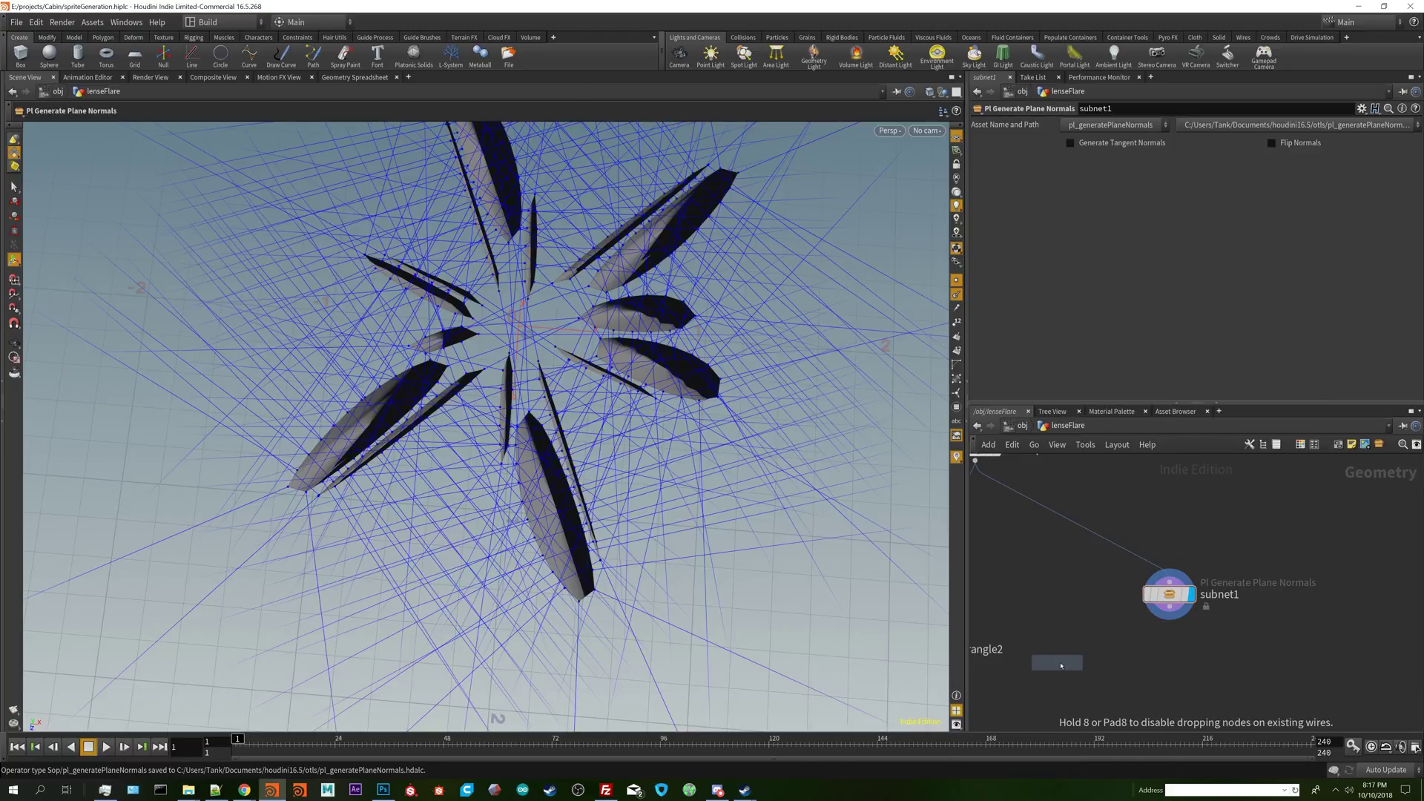
pyautogui.click(1085, 636)
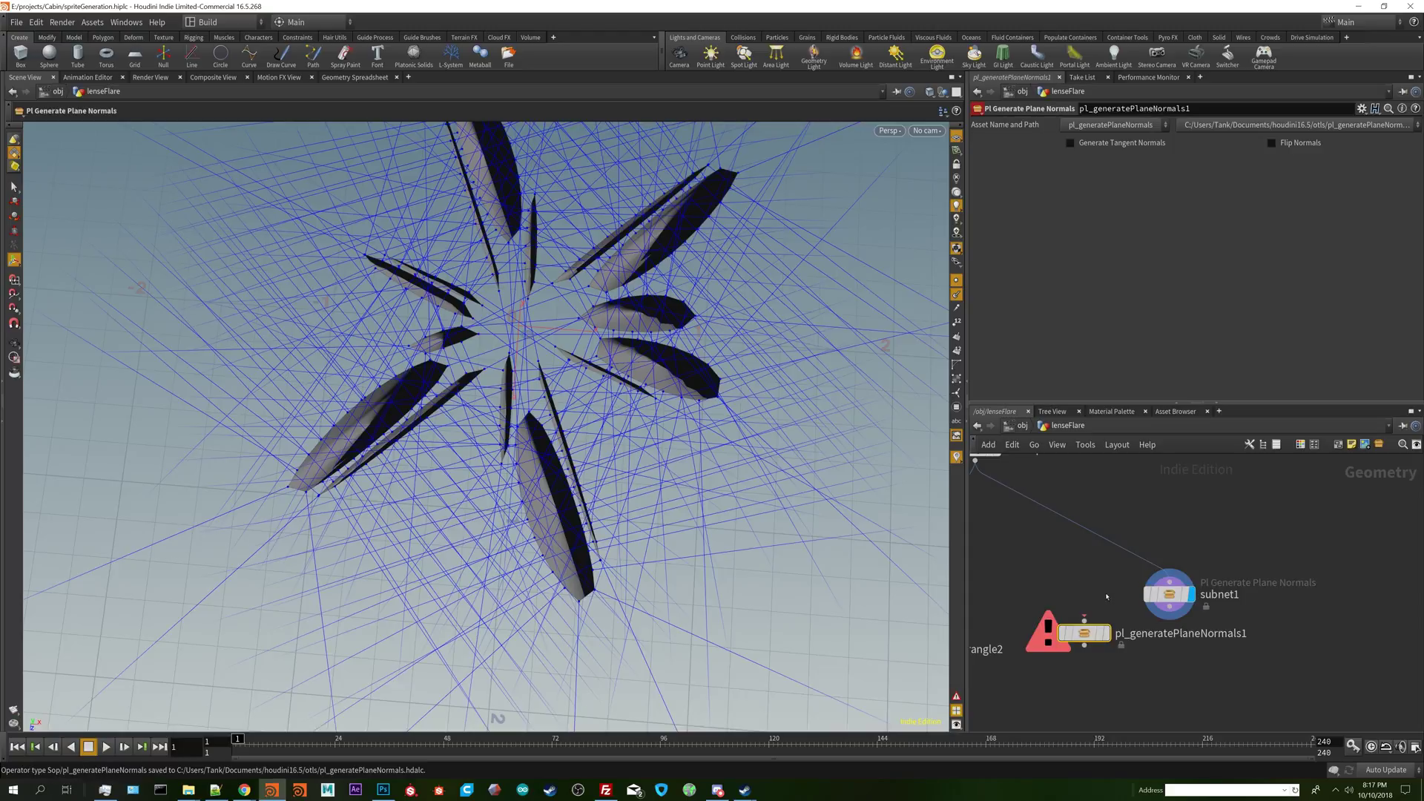
pyautogui.click(1085, 616)
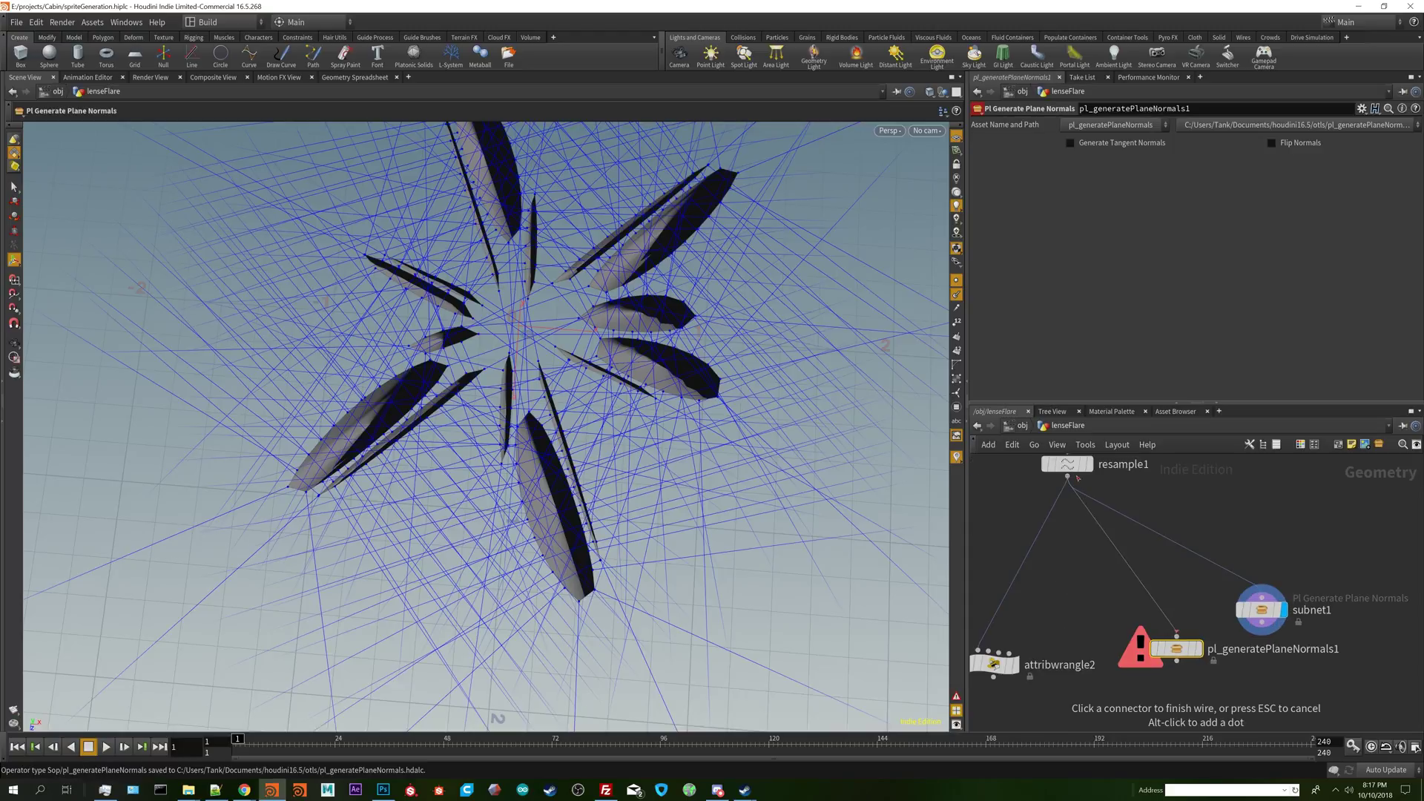
pyautogui.click(1078, 477)
pyautogui.moveTo(1177, 656)
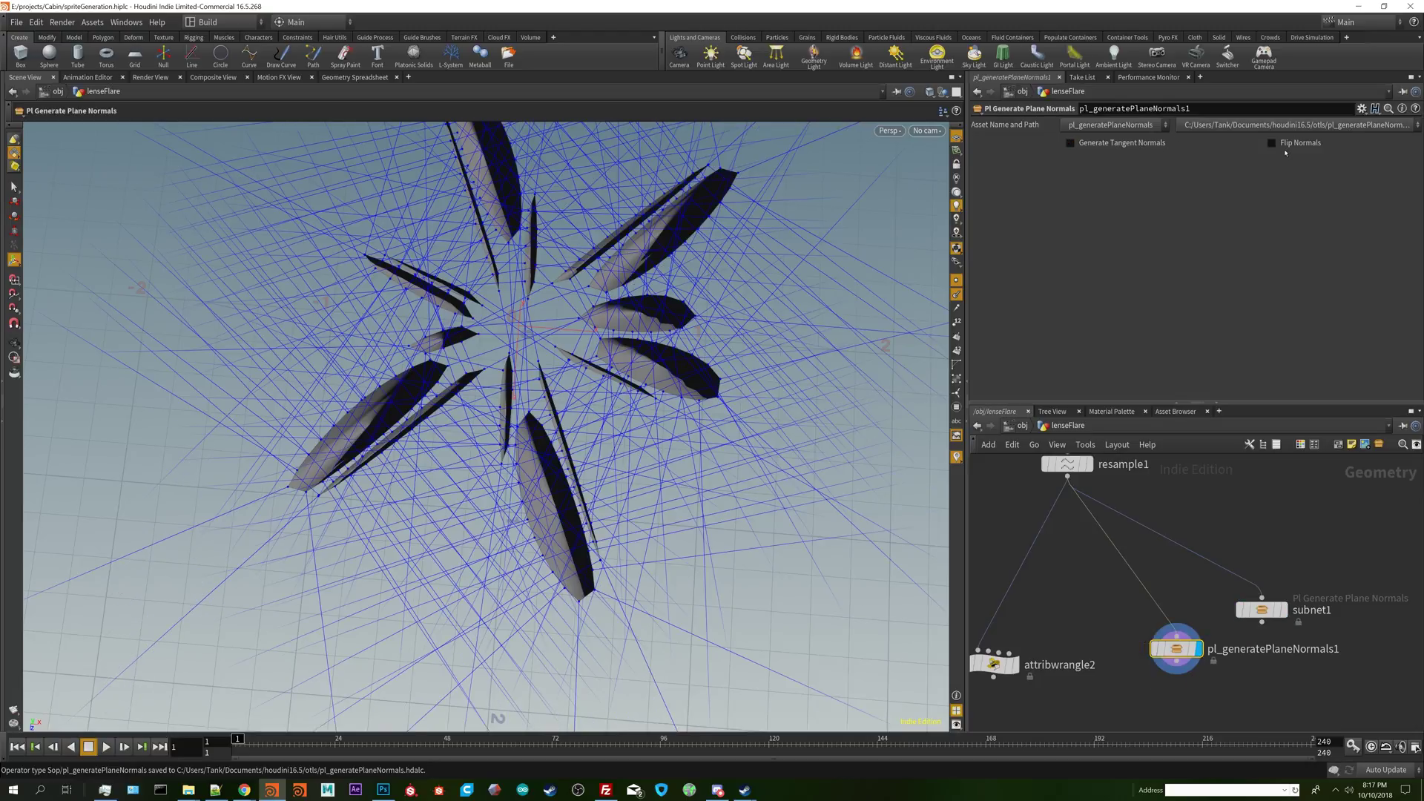
pyautogui.click(1071, 143)
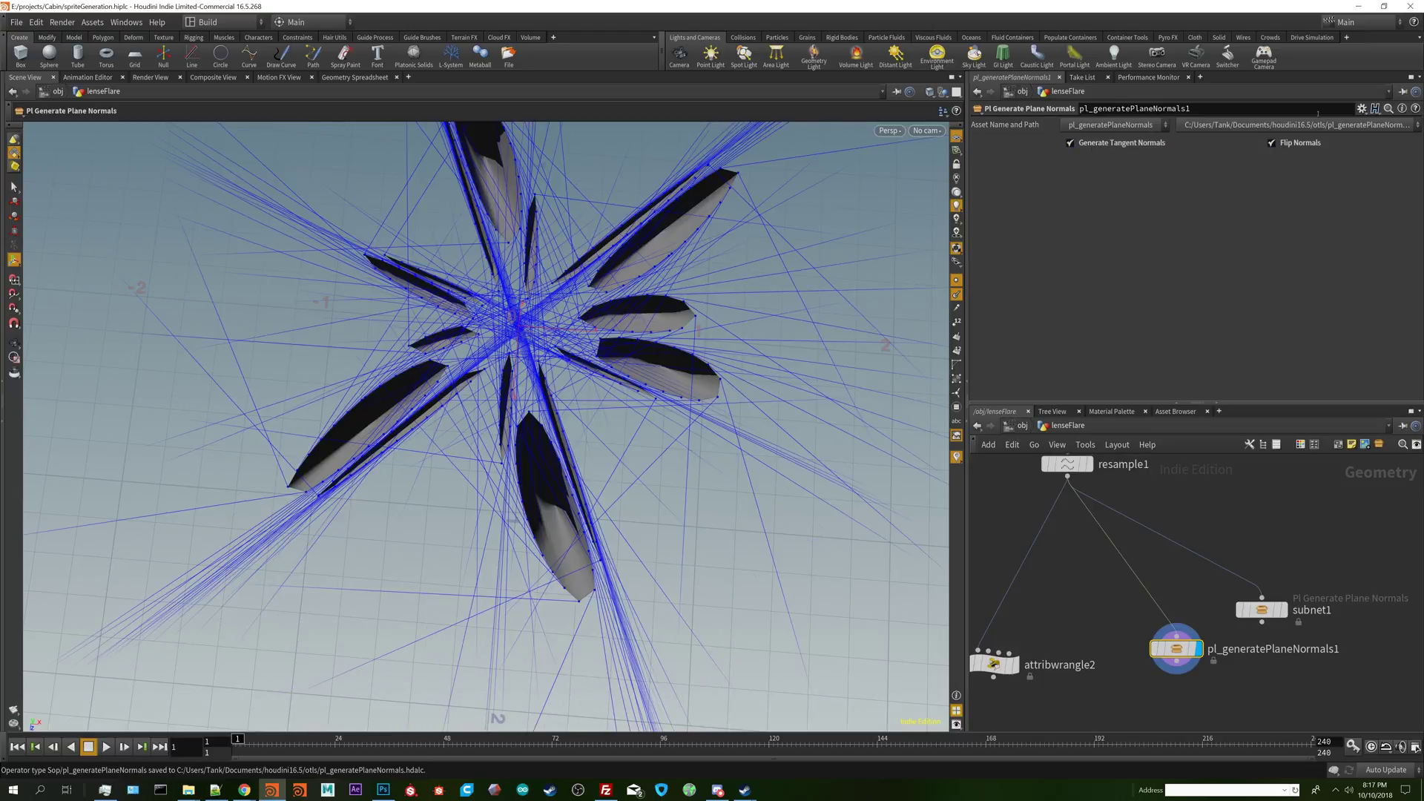
# - Enable Flip Normals and disable Generate Tangent Normals on pl_generatePlaneNormals1, reframing the network
pyautogui.click(1303, 141)
pyautogui.click(1082, 144)
pyautogui.moveTo(1236, 650); pyautogui.dragTo(1188, 627, button='middle')
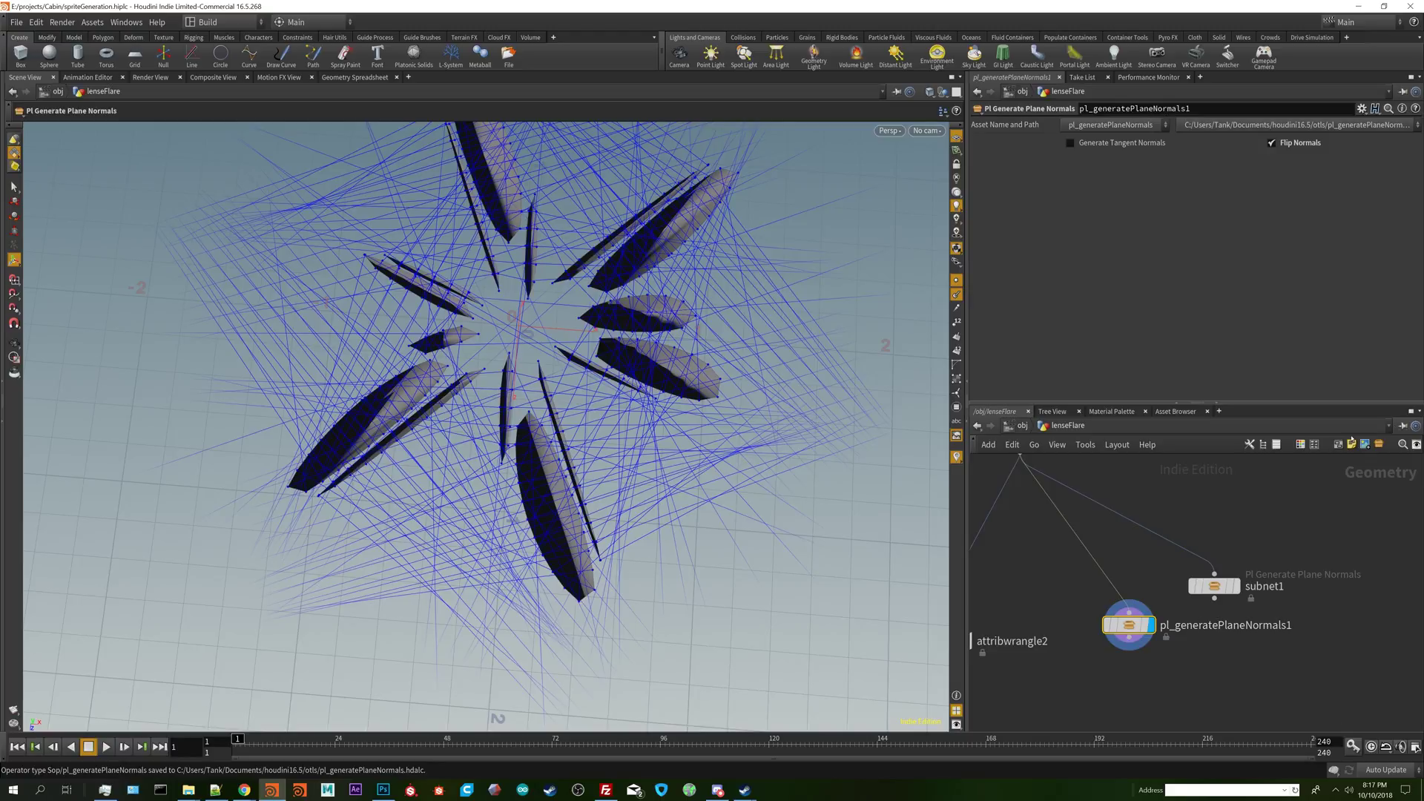
pyautogui.moveTo(1259, 707); pyautogui.dragTo(1272, 645, button='middle')
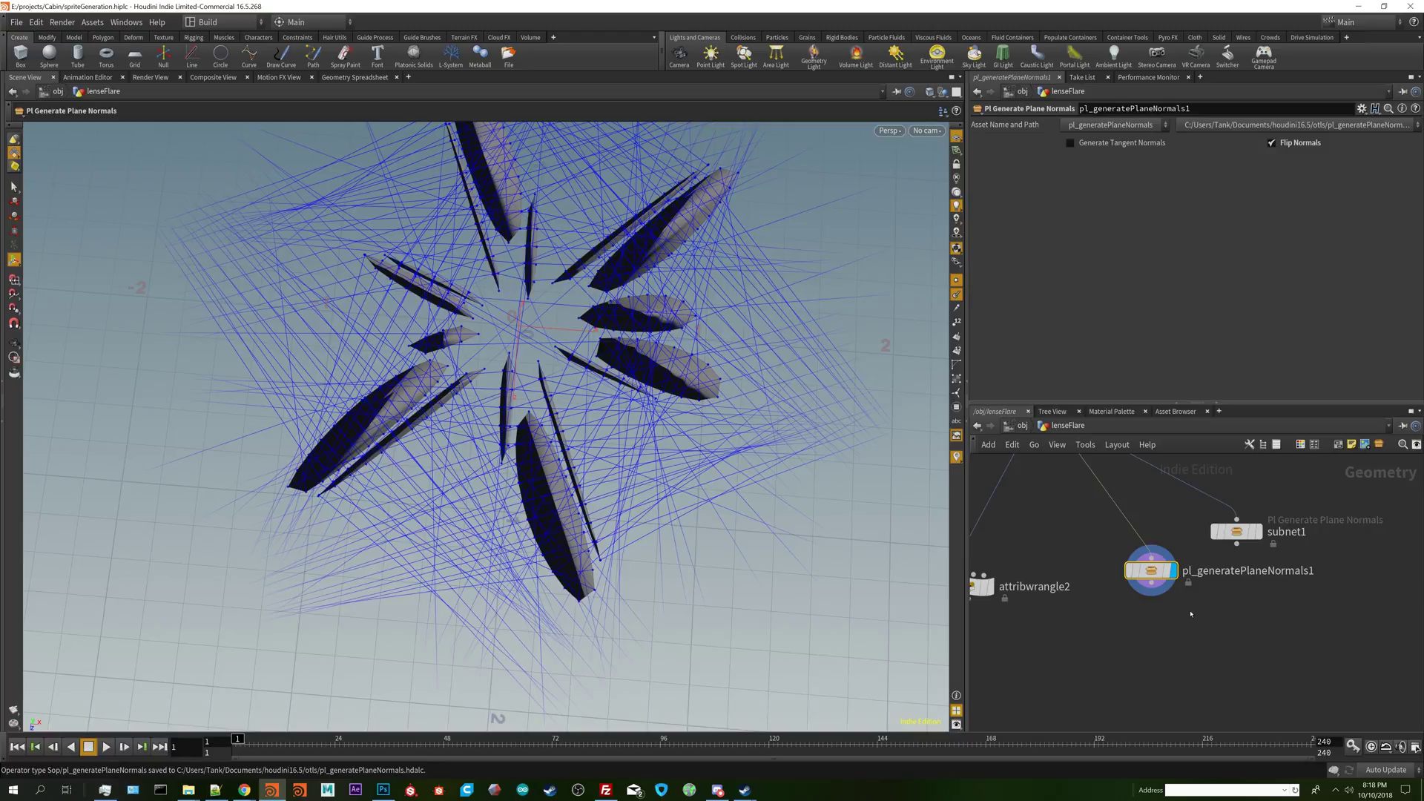
pyautogui.moveTo(1190, 614); pyautogui.dragTo(1201, 630, button='middle')
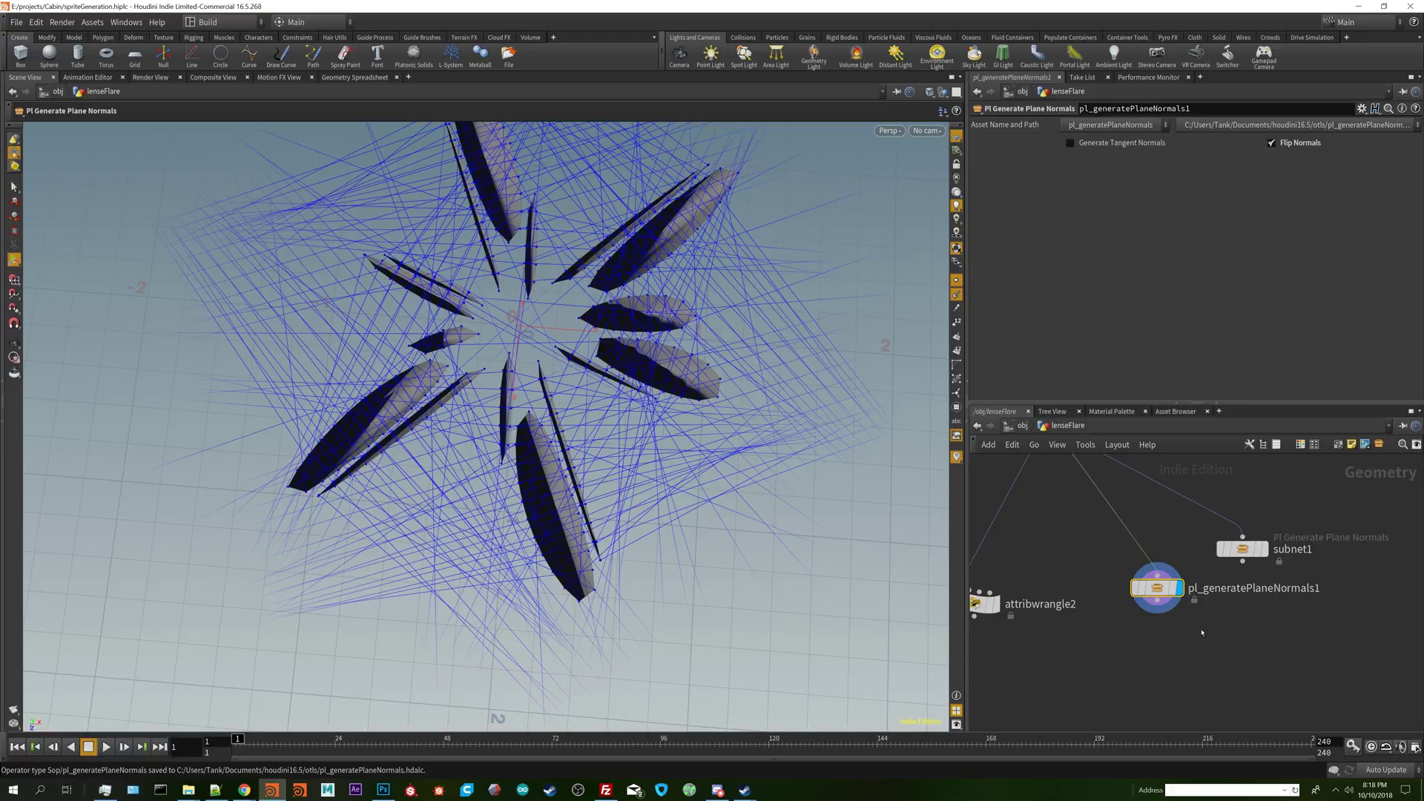